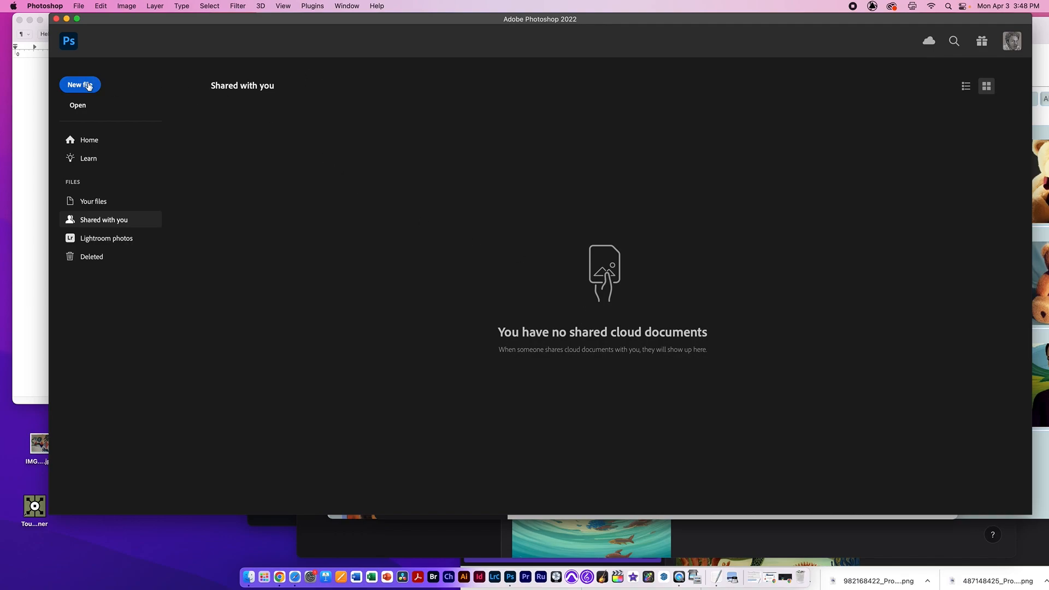
Step: Create a new landscape document, 11 x 8.5 inches at 300 pixels/inch, in RGB Color with a white background
{"action": "left_click", "coordinate": [66, 85]}
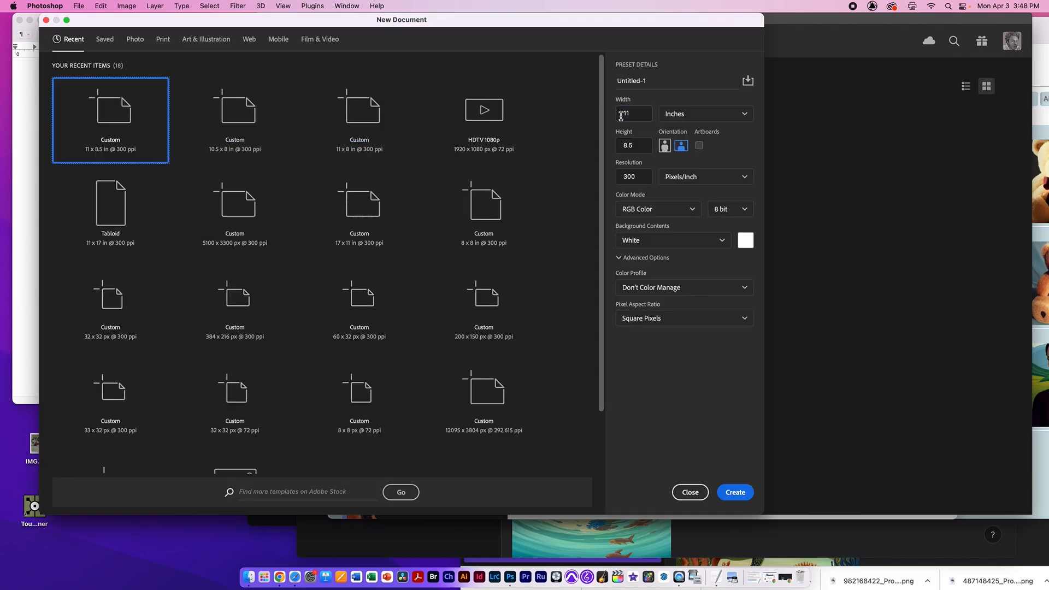
{"action": "left_click", "coordinate": [630, 113]}
{"action": "left_click", "coordinate": [623, 148]}
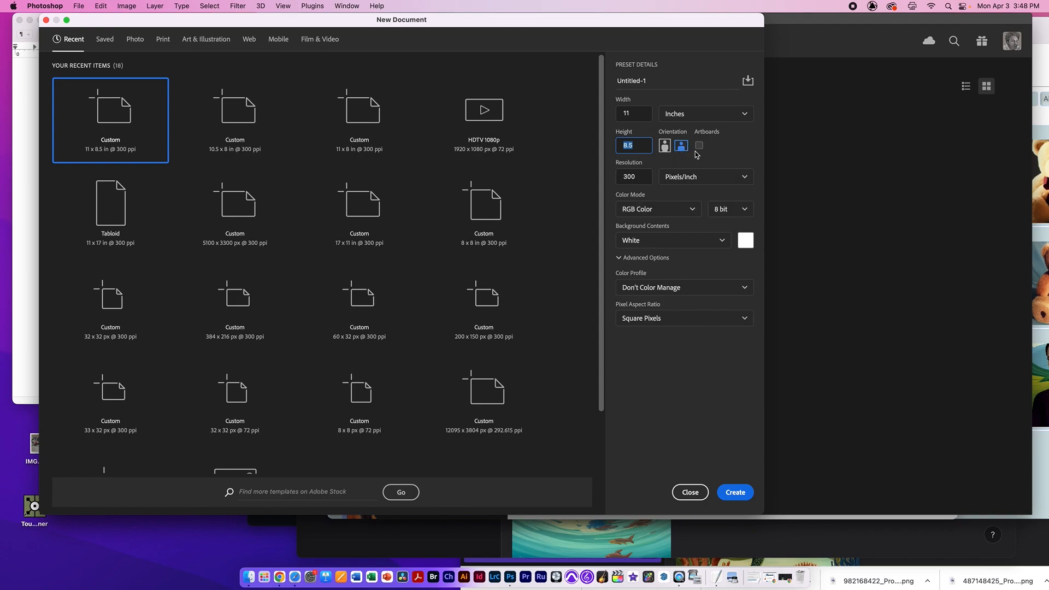
{"action": "key", "text": "Tab"}
{"action": "left_click", "coordinate": [737, 499]}
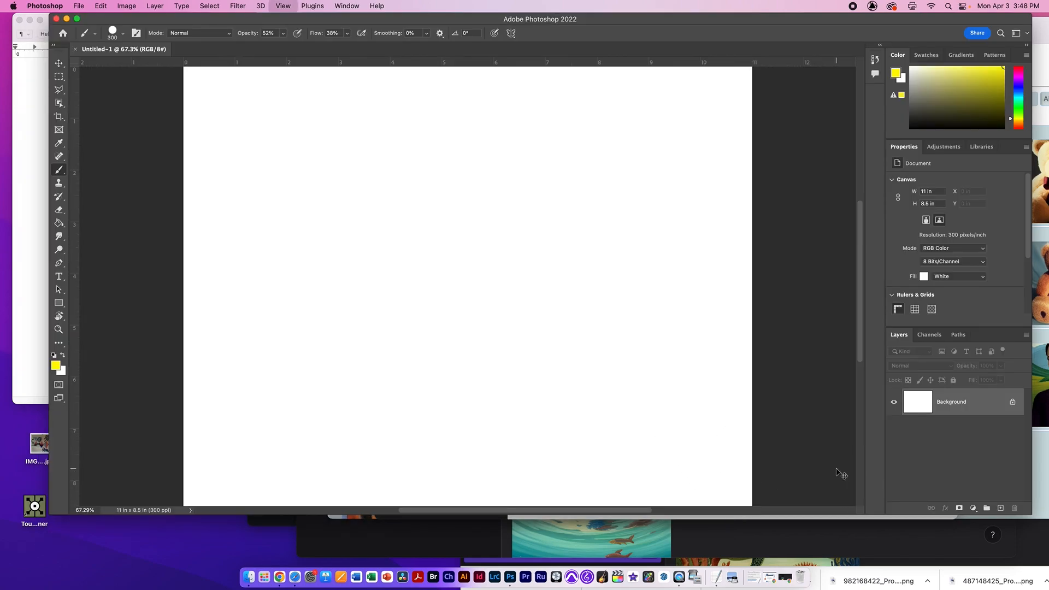
{"action": "key", "text": "super+minus"}
{"action": "key", "text": "super+minus"}
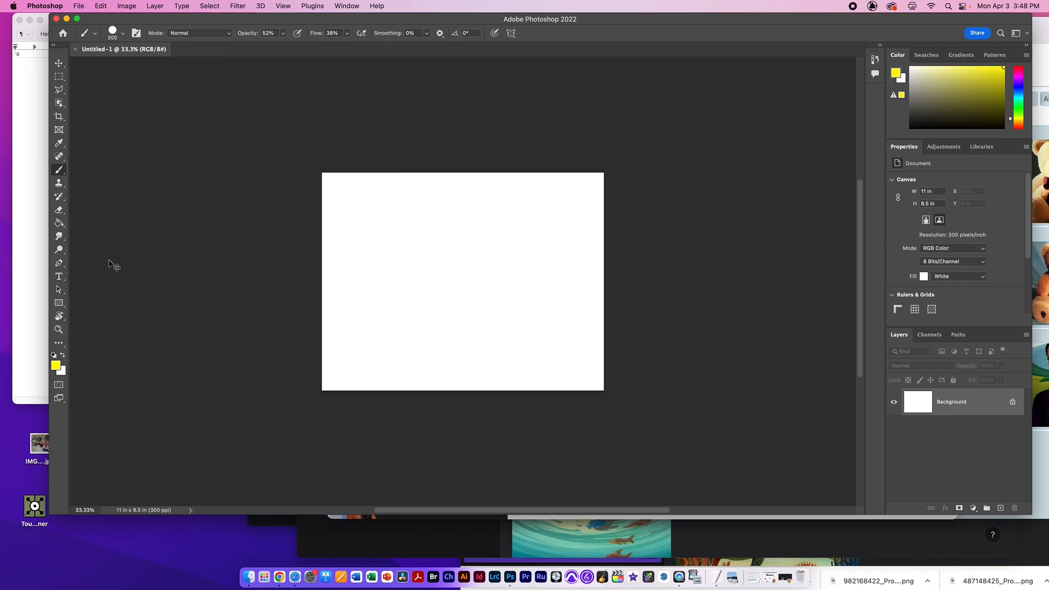
Step: Reset the Essentials workspace to its default layout
{"action": "left_click", "coordinate": [355, 6]}
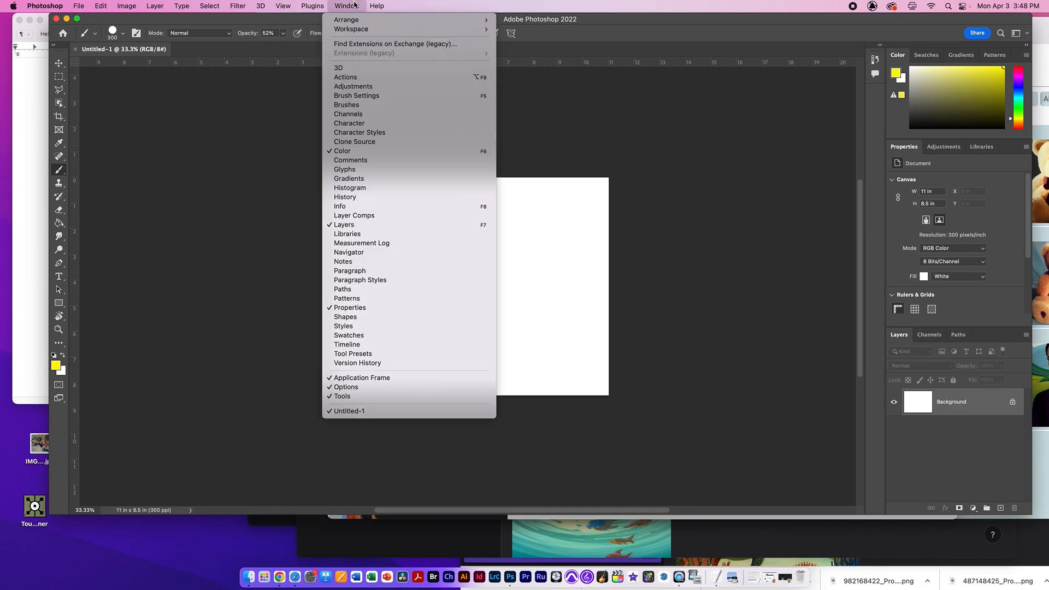
{"action": "mouse_move", "coordinate": [382, 30]}
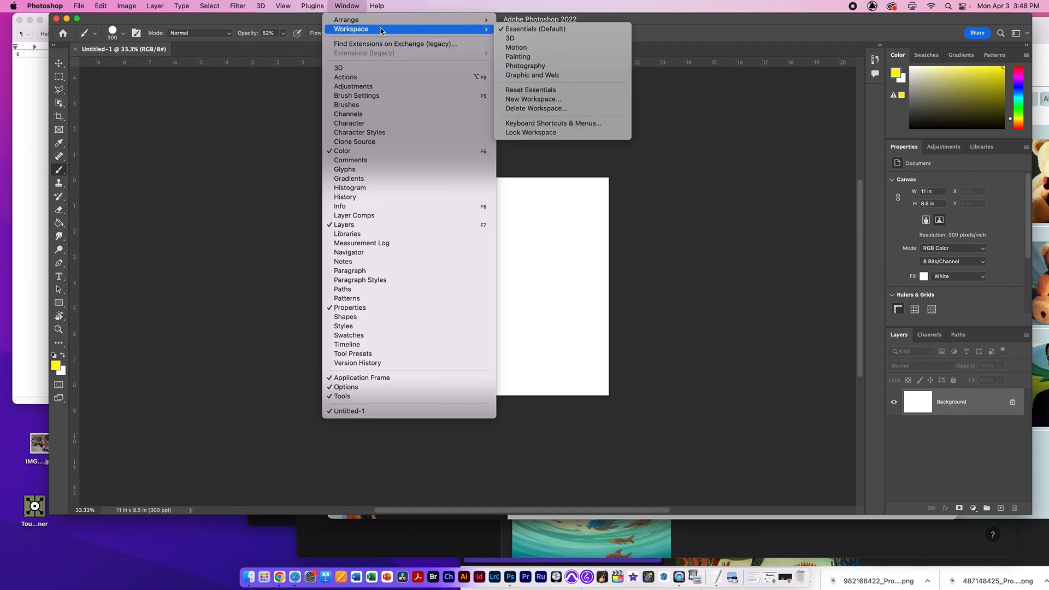
{"action": "left_click", "coordinate": [552, 90]}
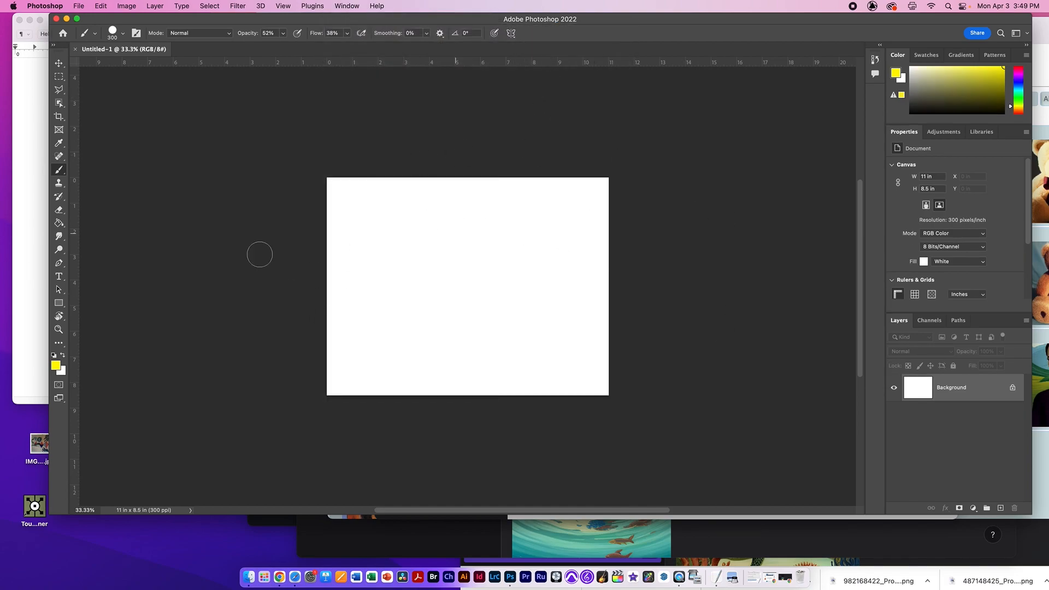
Step: Place a vertical guide down the page centre and two margin guides along each of the four edges, and activate the Move tool
{"action": "left_click_drag", "start_coordinate": [77, 314], "coordinate": [468, 282]}
{"action": "left_click_drag", "start_coordinate": [468, 281], "coordinate": [468, 282]}
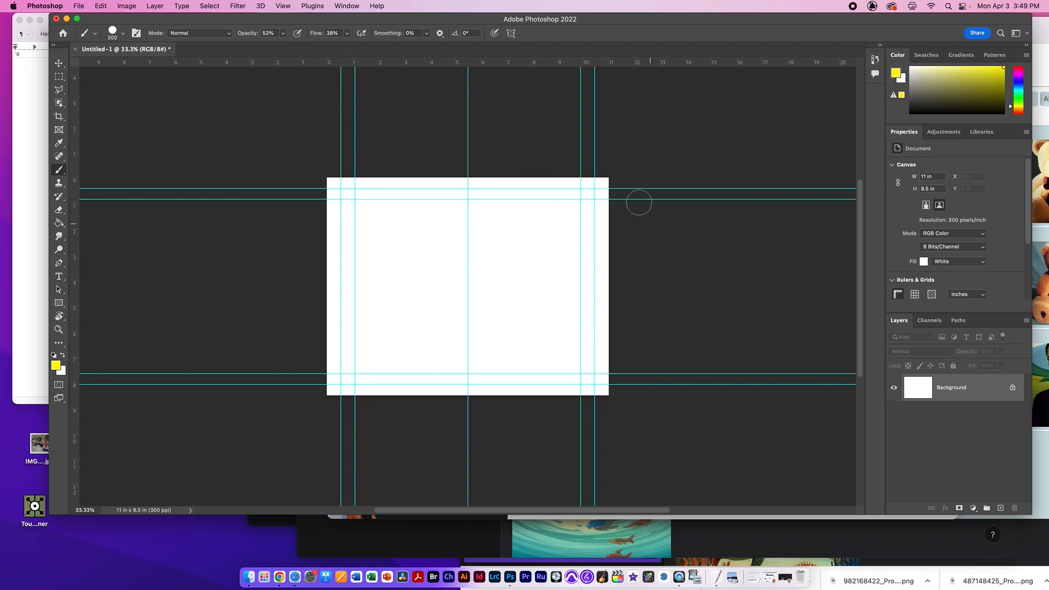
{"action": "left_click", "coordinate": [60, 64]}
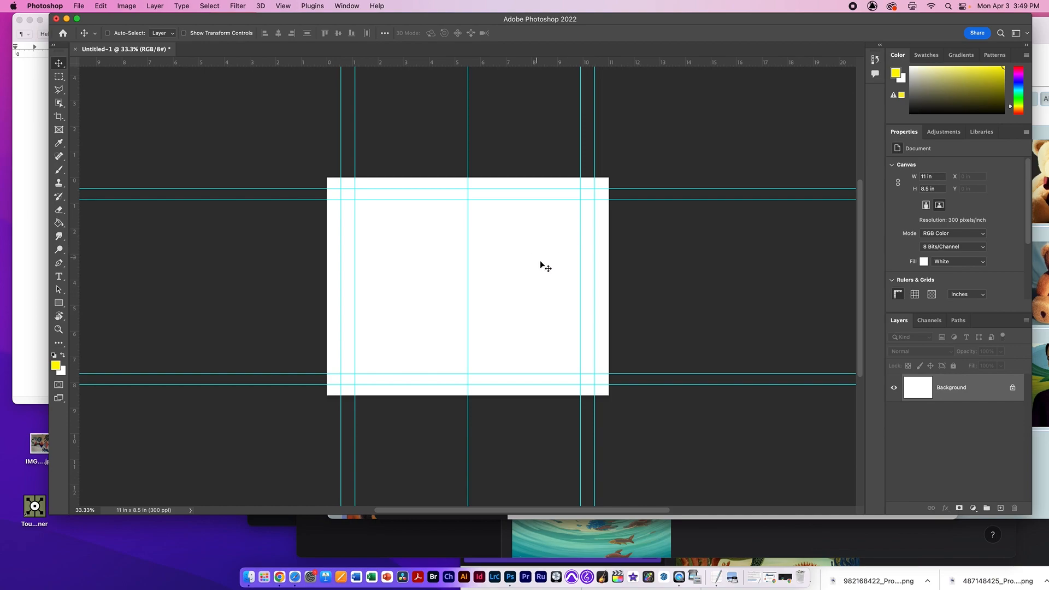
Step: Switch to the ChatGPT conversation in Safari and review the four-paragraph turtle story with its illustration descriptions
{"action": "key", "text": "super+Tab"}
{"action": "key", "text": "super+Tab"}
{"action": "key", "text": "super+Tab"}
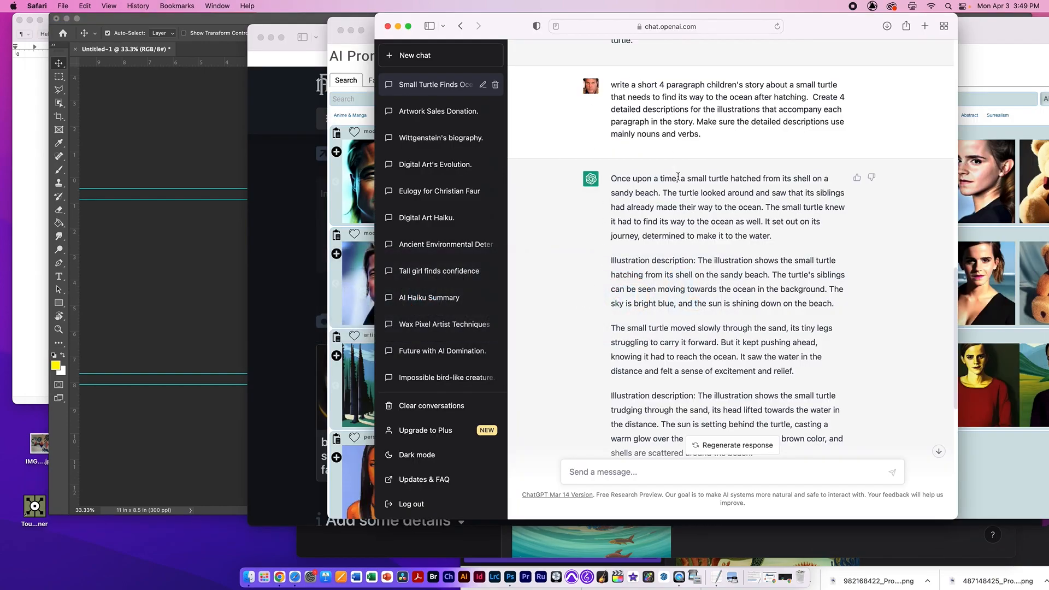
{"action": "scroll", "coordinate": [677, 176], "scroll_direction": "down", "scroll_amount": 3}
{"action": "scroll", "coordinate": [678, 176], "scroll_direction": "up", "scroll_amount": 4}
{"action": "left_click_drag", "start_coordinate": [809, 25], "coordinate": [604, 3]}
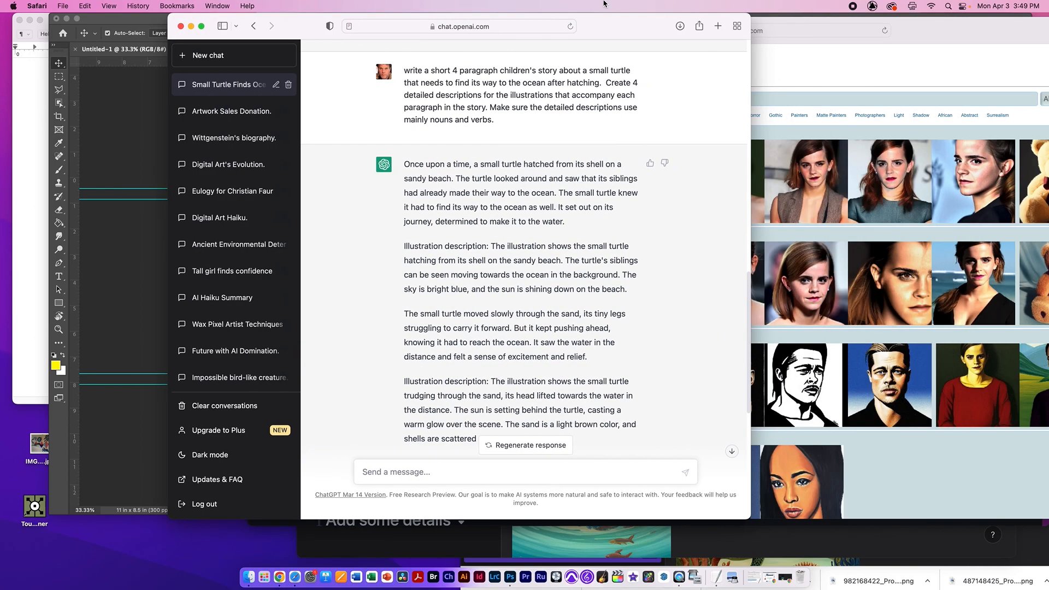
{"action": "scroll", "coordinate": [550, 252], "scroll_direction": "down", "scroll_amount": 6}
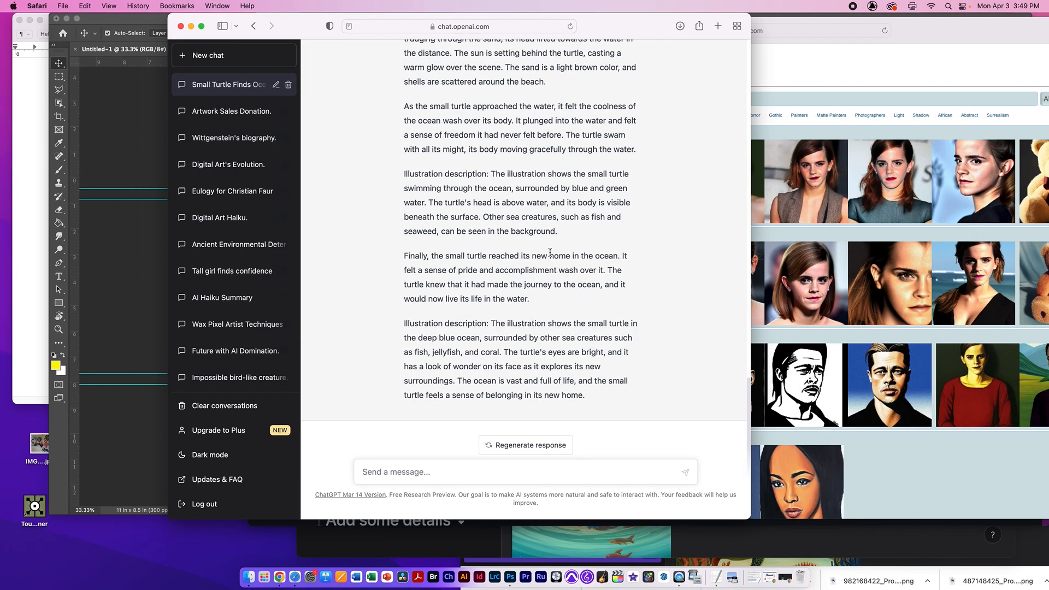
{"action": "scroll", "coordinate": [549, 252], "scroll_direction": "up", "scroll_amount": 5}
{"action": "scroll", "coordinate": [549, 252], "scroll_direction": "up", "scroll_amount": 2}
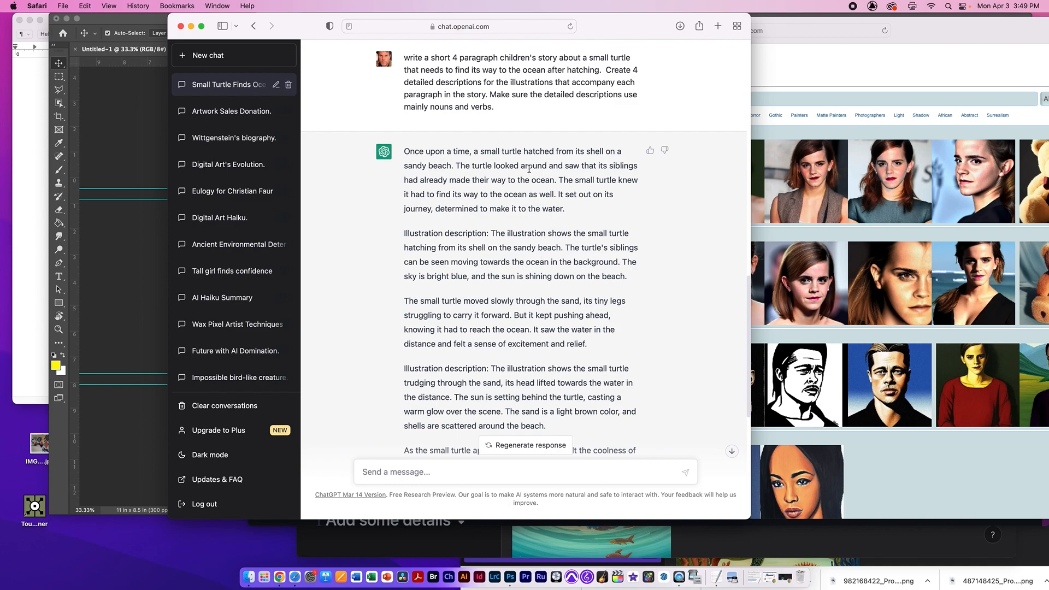
{"action": "scroll", "coordinate": [528, 169], "scroll_direction": "up", "scroll_amount": 1}
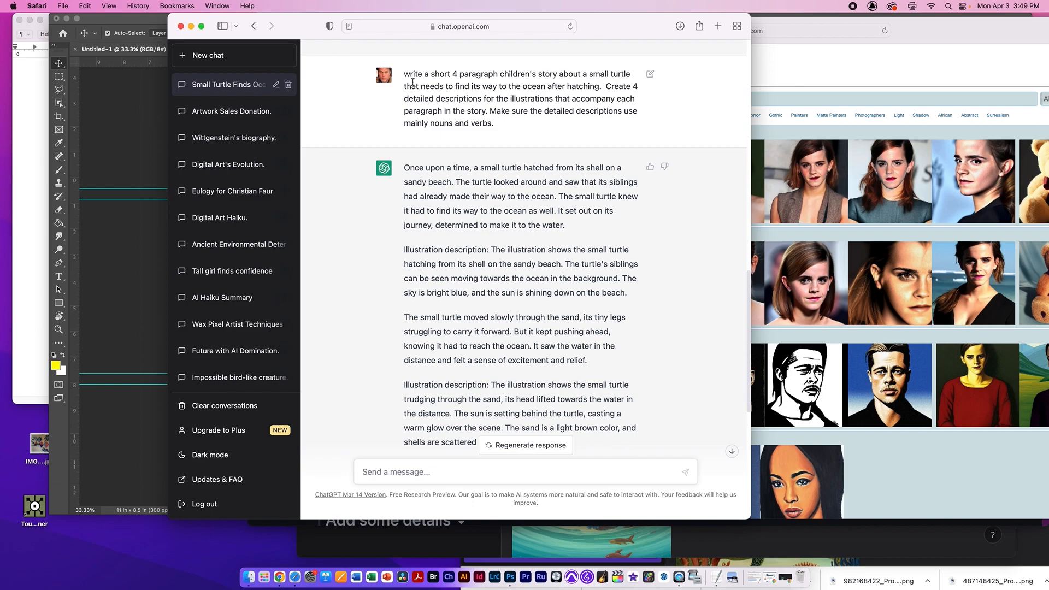
Step: Examine the story prompt, especially its request for detailed illustration descriptions using mainly nouns and verbs
{"action": "left_click_drag", "start_coordinate": [404, 73], "coordinate": [496, 122]}
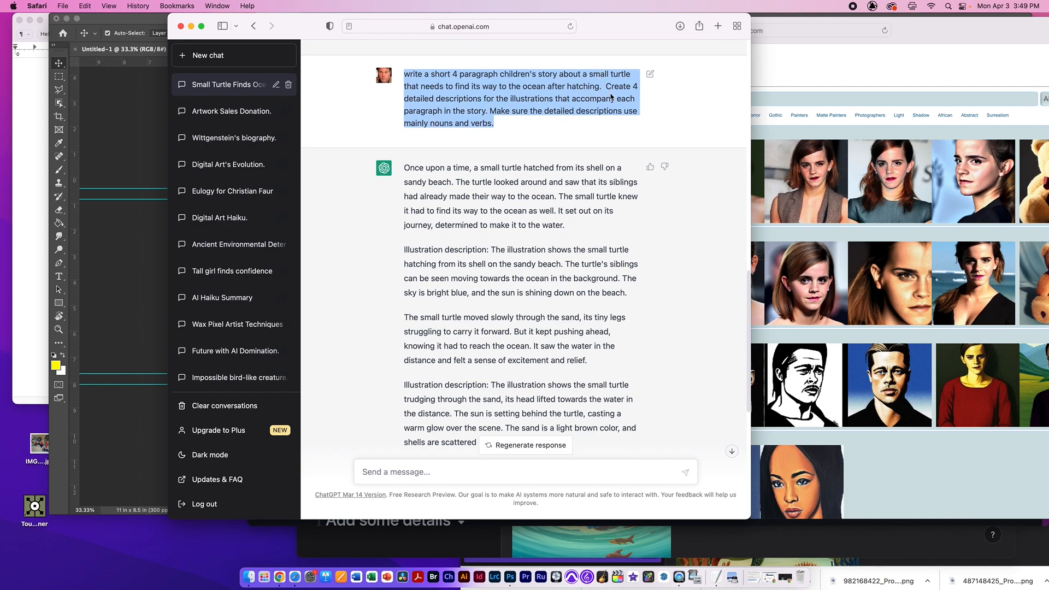
{"action": "double_click", "coordinate": [463, 101]}
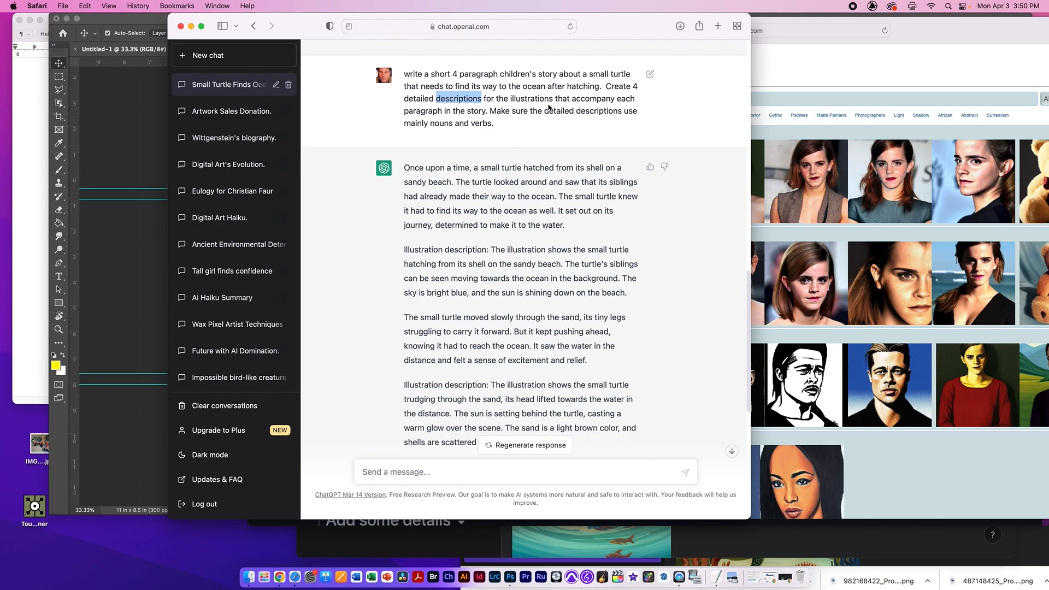
{"action": "left_click_drag", "start_coordinate": [569, 102], "coordinate": [517, 124]}
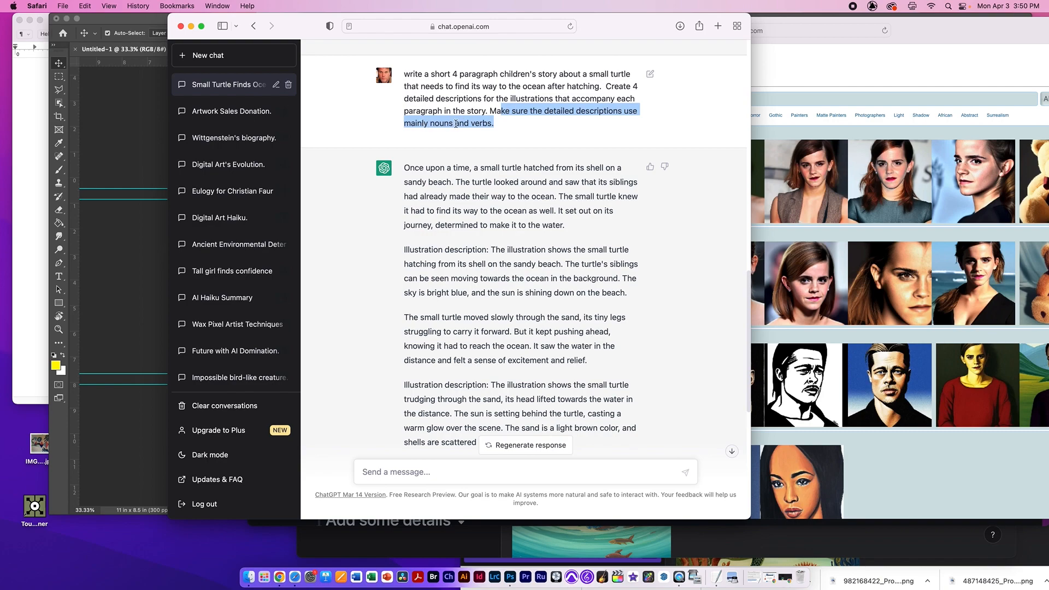
{"action": "left_click", "coordinate": [495, 127]}
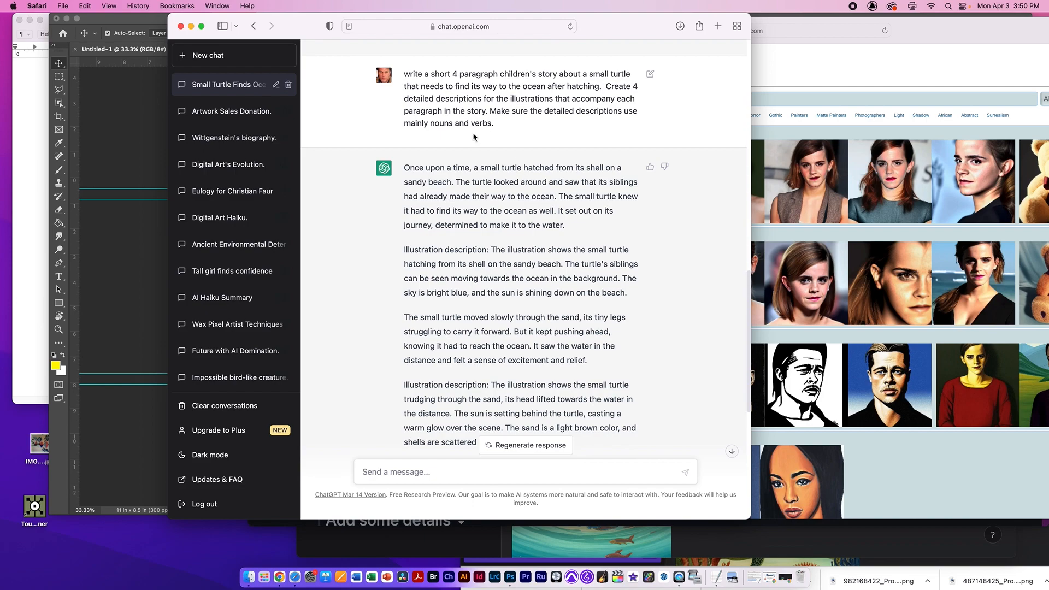
Step: Copy ChatGPT's entire turtle story response and paste it into the blank TextEdit document, with its window enlarged
{"action": "left_click_drag", "start_coordinate": [408, 167], "coordinate": [597, 397]}
{"action": "scroll", "coordinate": [590, 428], "scroll_direction": "down", "scroll_amount": 5}
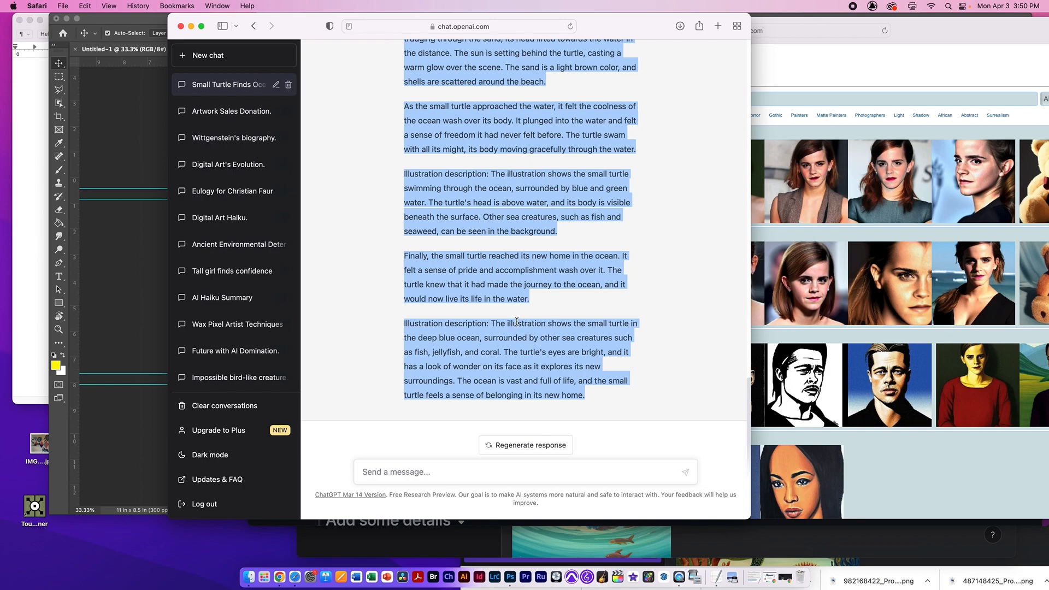
{"action": "key", "text": "super+Tab"}
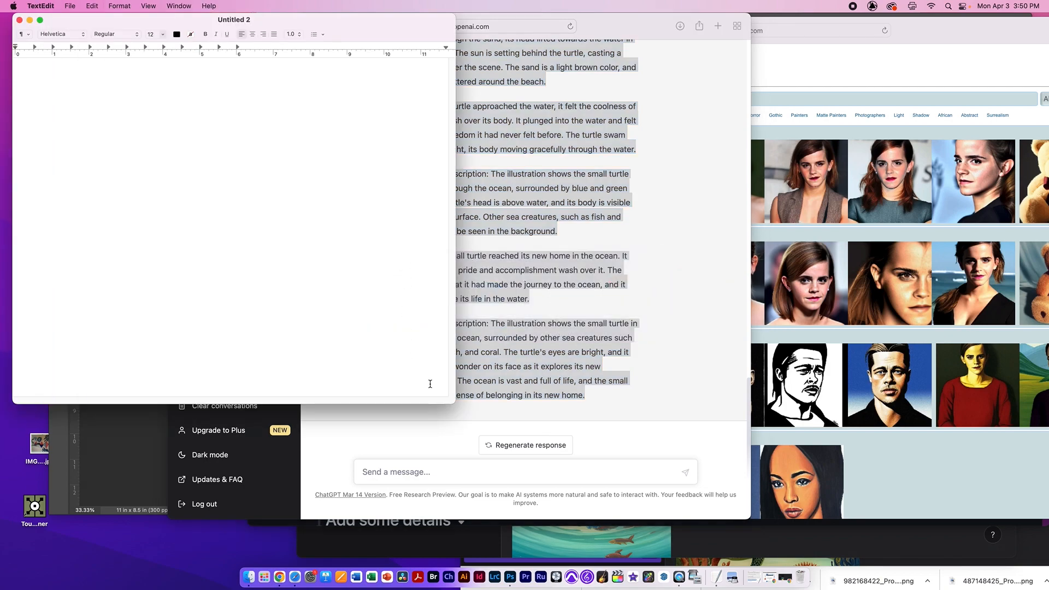
{"action": "left_click_drag", "start_coordinate": [450, 403], "coordinate": [615, 468]}
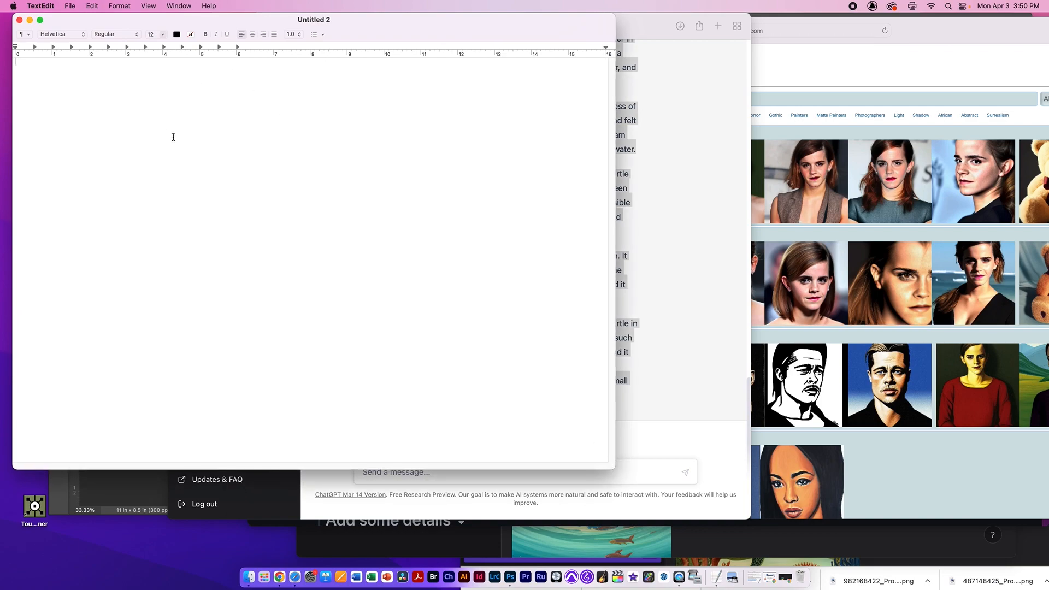
{"action": "key", "text": "super+v"}
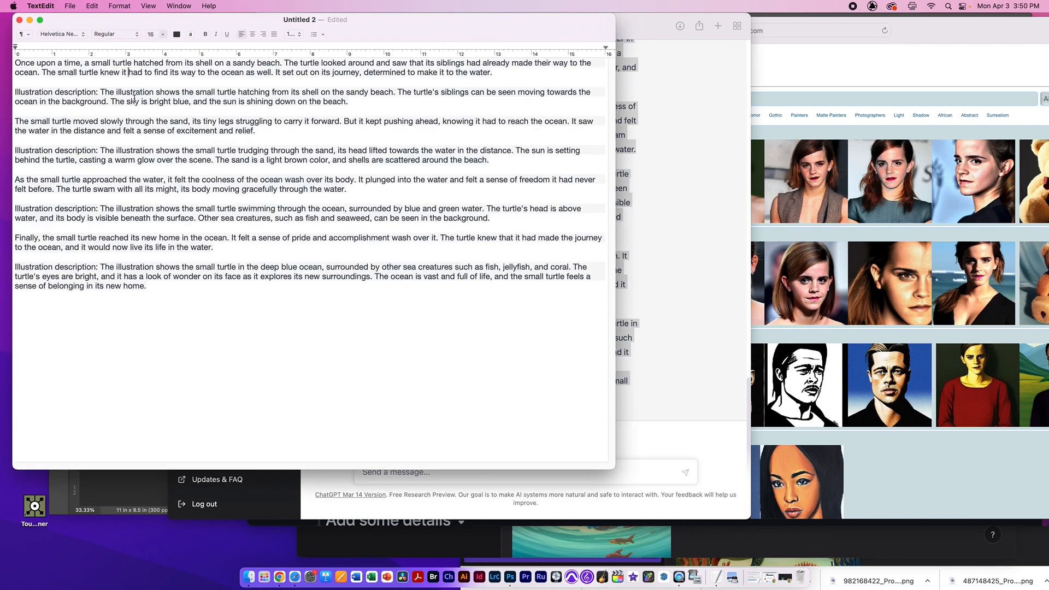
Step: Move the first illustration description, the turtle hatching from its shell, to the end of the document
{"action": "triple_click", "coordinate": [136, 100]}
{"action": "key", "text": "super+c"}
{"action": "key", "text": "BackSpace"}
{"action": "key", "text": "BackSpace"}
{"action": "left_click", "coordinate": [144, 295]}
{"action": "key", "text": "Return"}
{"action": "key", "text": "Return"}
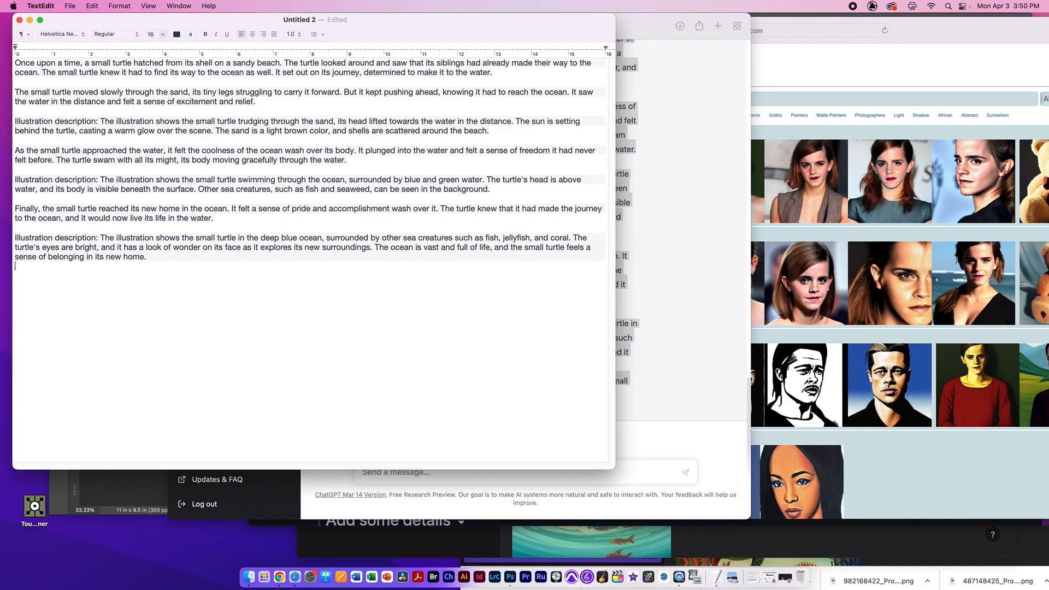
{"action": "key", "text": "super+v"}
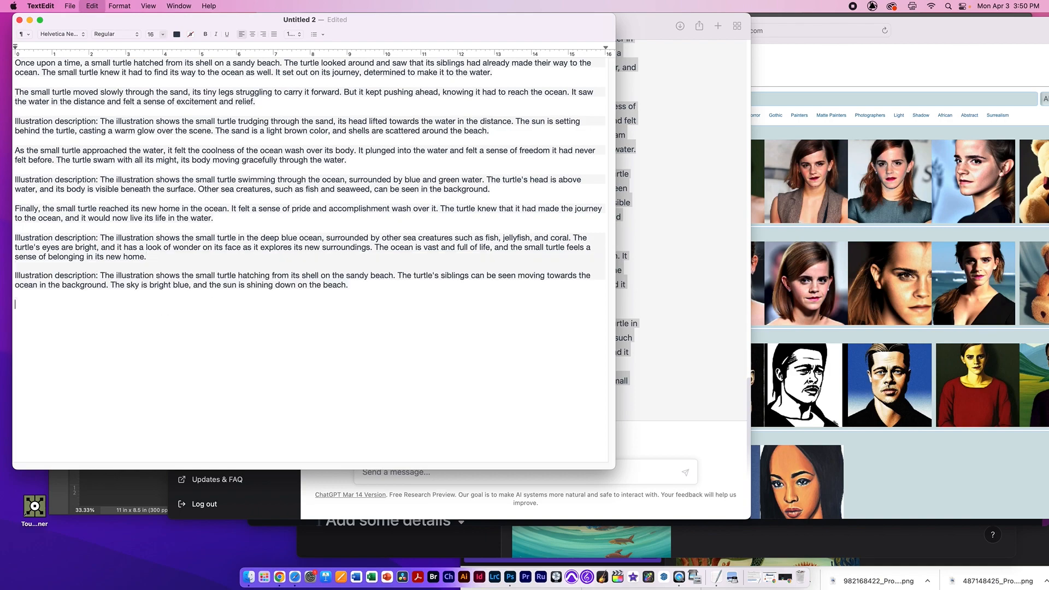
Step: Move the illustration description of the turtle trudging through the sand below the hatching description
{"action": "triple_click", "coordinate": [87, 126]}
{"action": "key", "text": "super+c"}
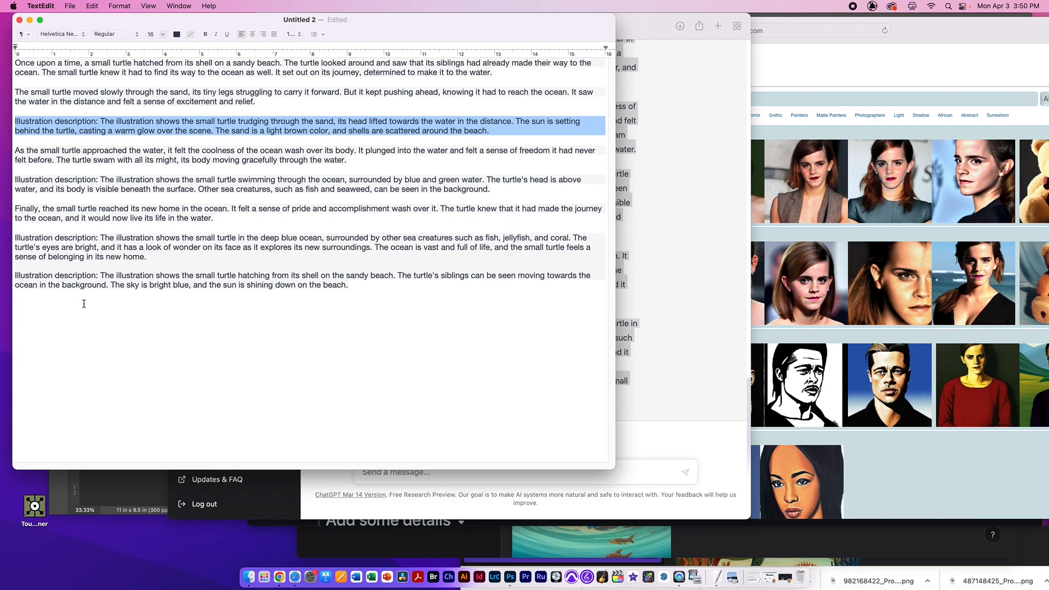
{"action": "key", "text": "BackSpace"}
{"action": "key", "text": "BackSpace"}
{"action": "left_click", "coordinate": [61, 284]}
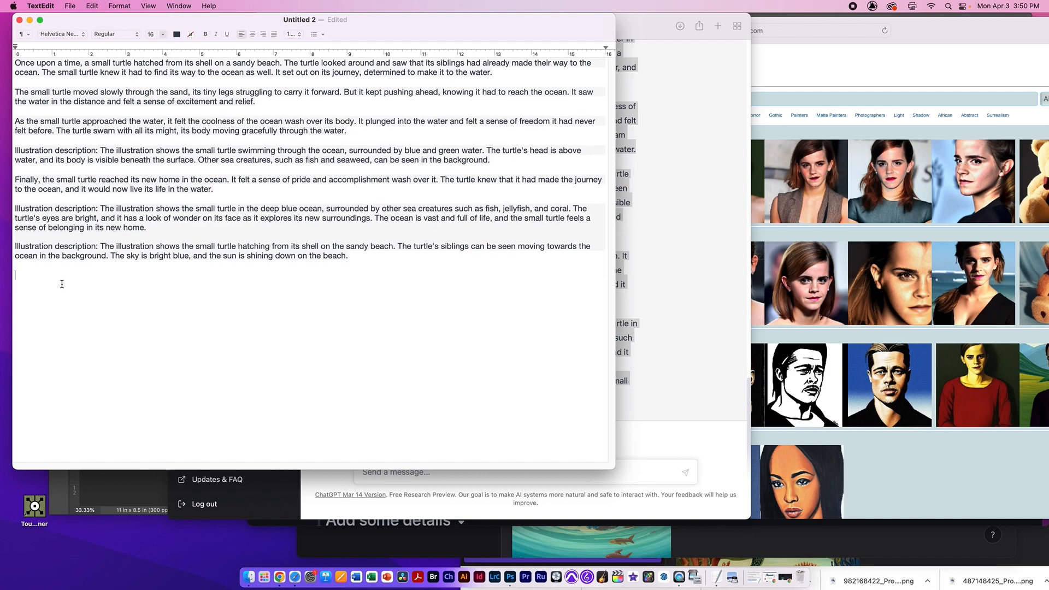
{"action": "key", "text": "super+v"}
Step: Move the illustration description of the turtle swimming through the ocean to the end, below the trudging description
{"action": "triple_click", "coordinate": [50, 159]}
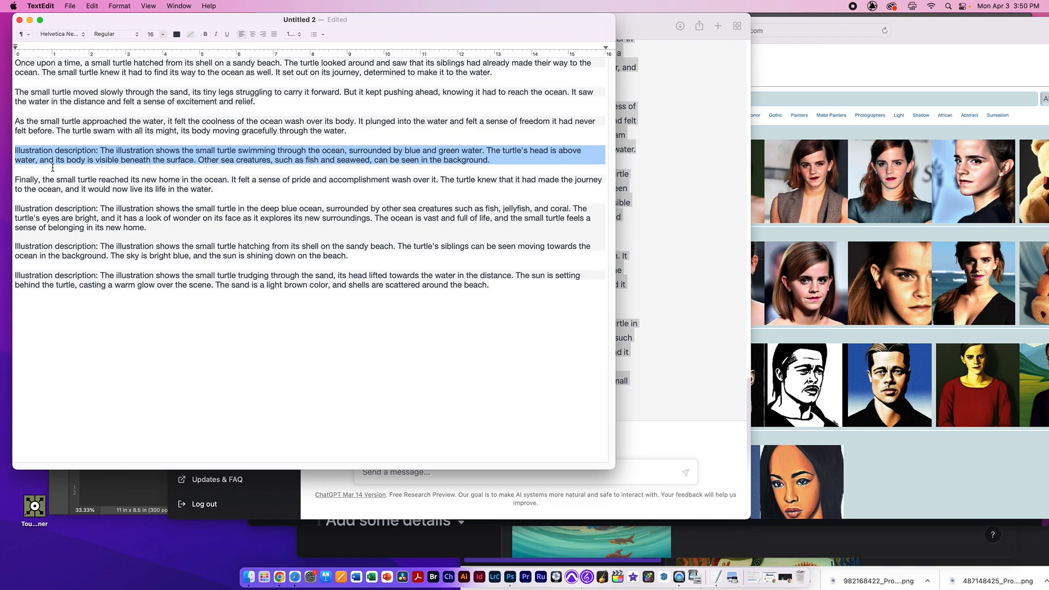
{"action": "key", "text": "Delete"}
{"action": "key", "text": "Delete"}
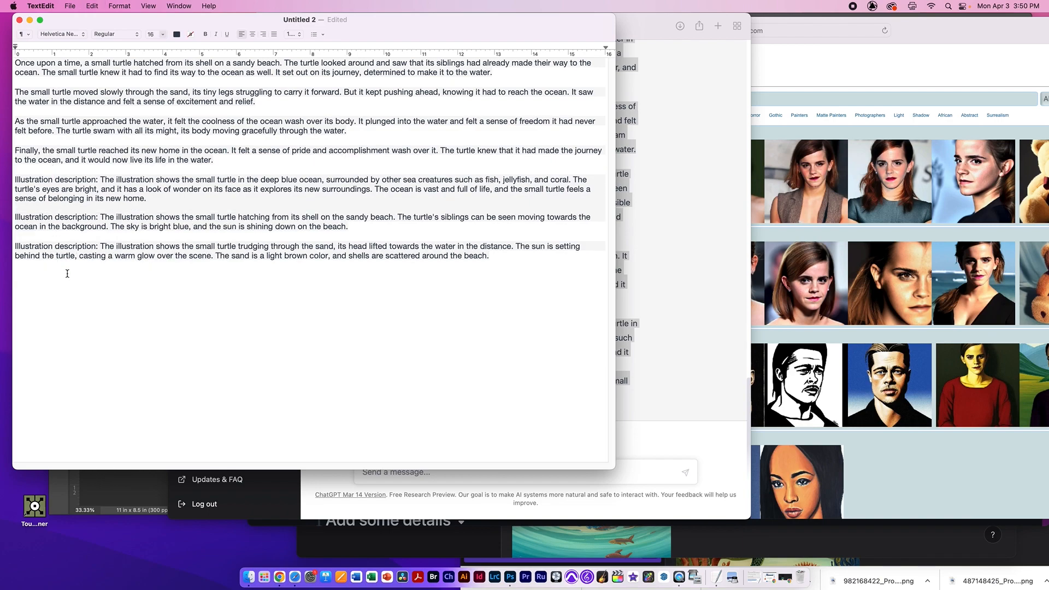
{"action": "left_click", "coordinate": [67, 273]}
{"action": "key", "text": "super+v"}
Step: Move the illustration description of the turtle in the deep blue ocean to the end, below the swimming description
{"action": "triple_click", "coordinate": [56, 181]}
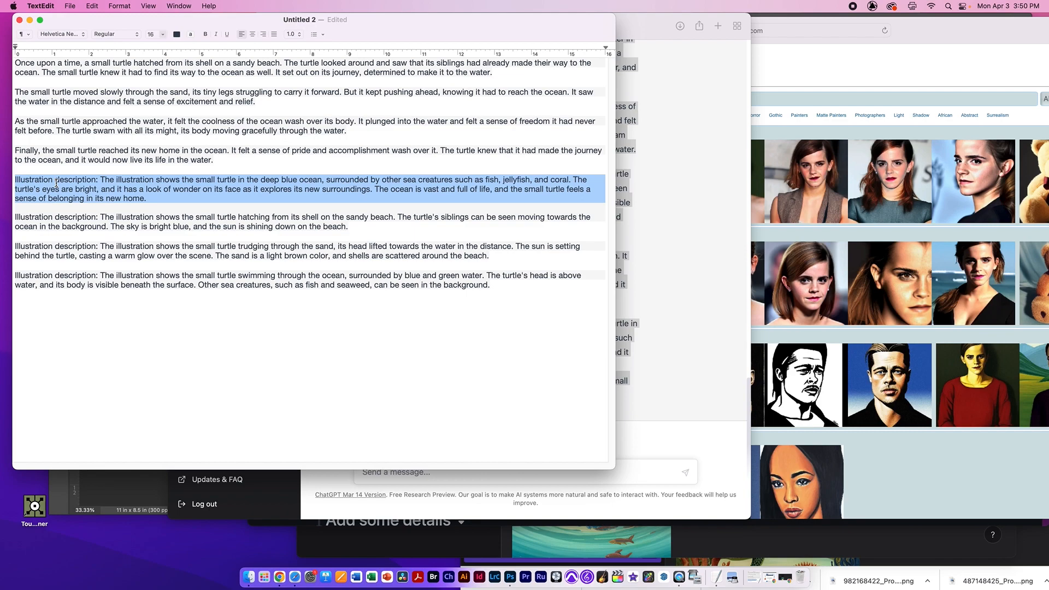
{"action": "key", "text": "super+x"}
{"action": "left_click", "coordinate": [63, 295]}
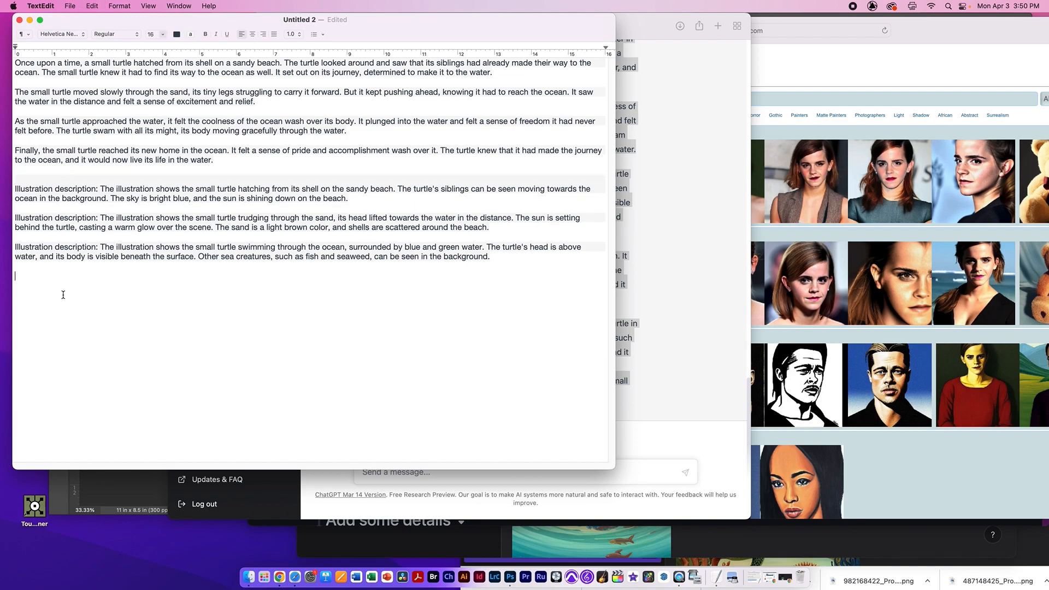
{"action": "key", "text": "super+v"}
Step: Insert a short divider line with blank lines around it between the story paragraphs and the illustration descriptions
{"action": "left_click", "coordinate": [50, 178]}
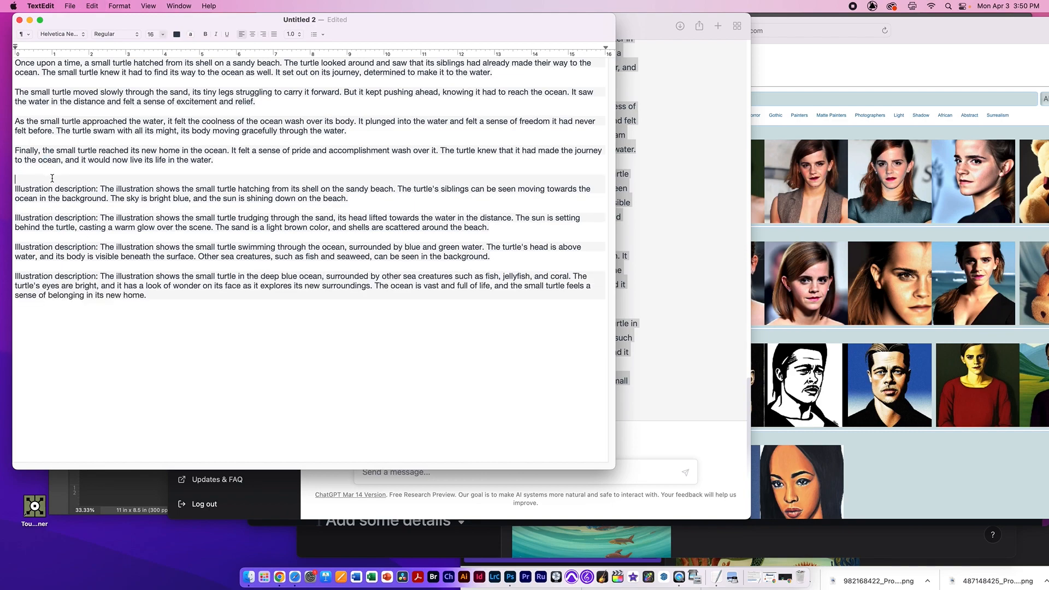
{"action": "key", "text": "Return"}
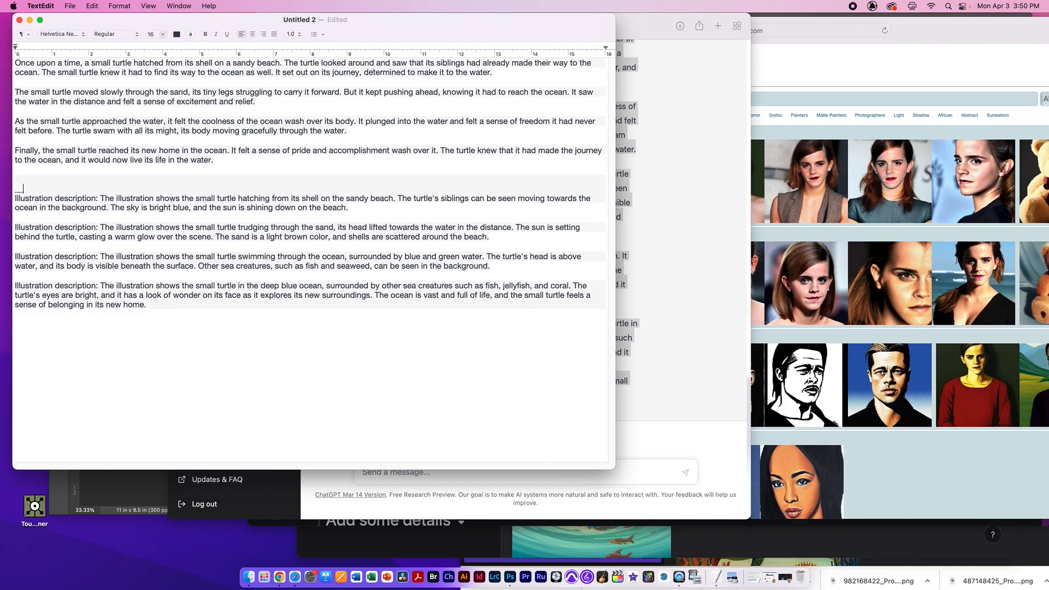
{"action": "key", "text": "Return"}
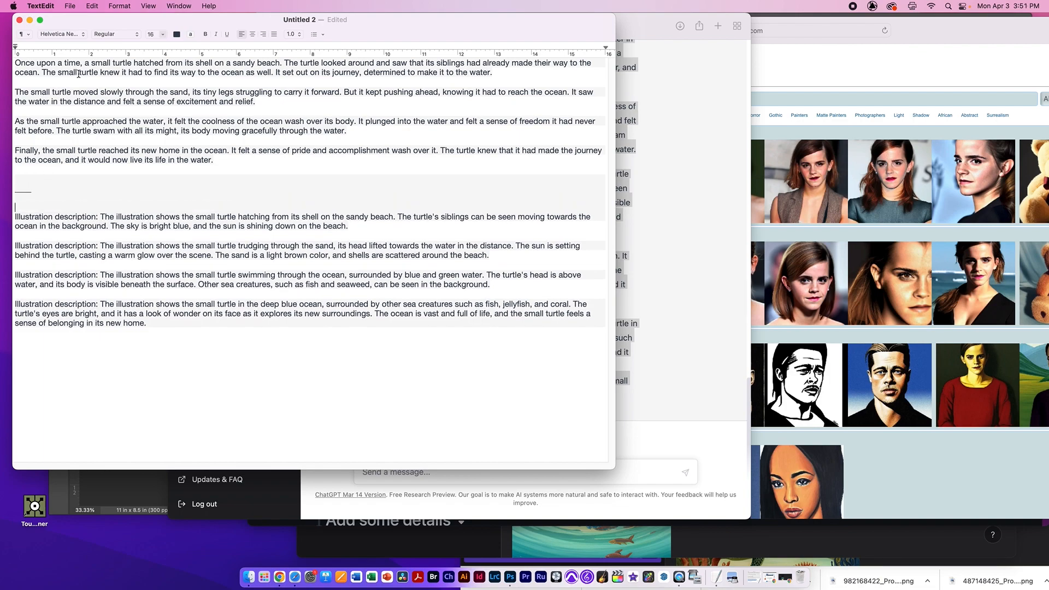
Step: Go through the first three story paragraphs above the divider, highlighting each in turn
{"action": "triple_click", "coordinate": [23, 64]}
{"action": "triple_click", "coordinate": [91, 92]}
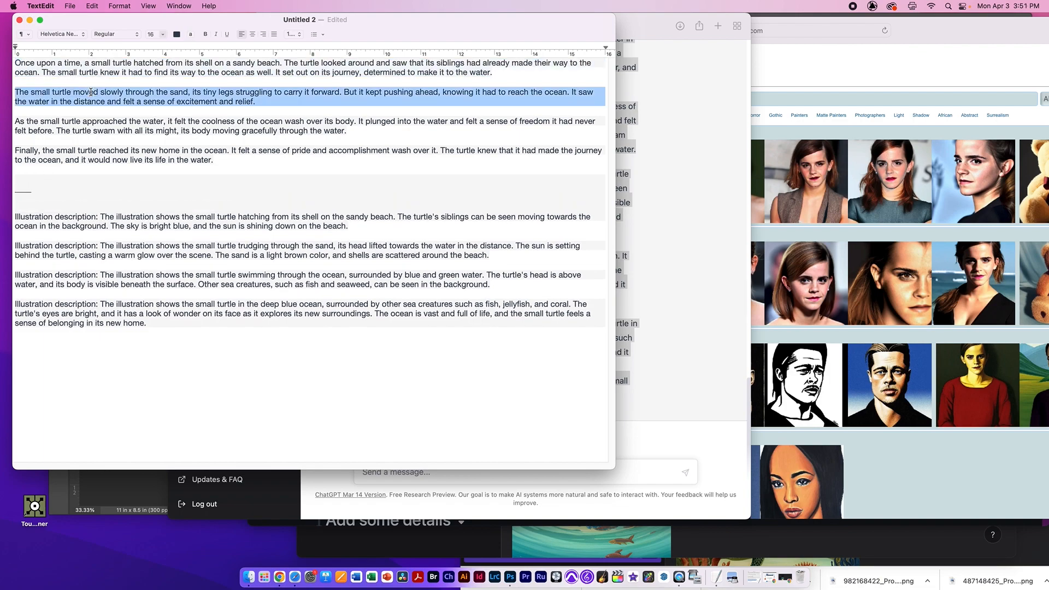
{"action": "triple_click", "coordinate": [96, 122]}
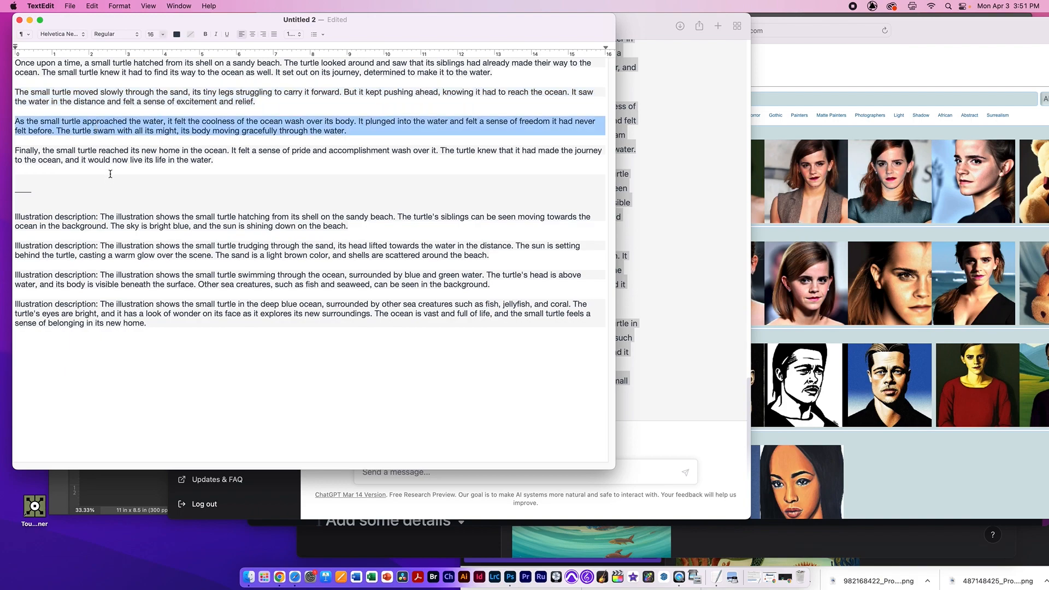
Step: Highlight the hatching illustration description, then switch to the DreamStudio page in Chrome, shift its window aside and highlight its address
{"action": "left_click", "coordinate": [86, 217]}
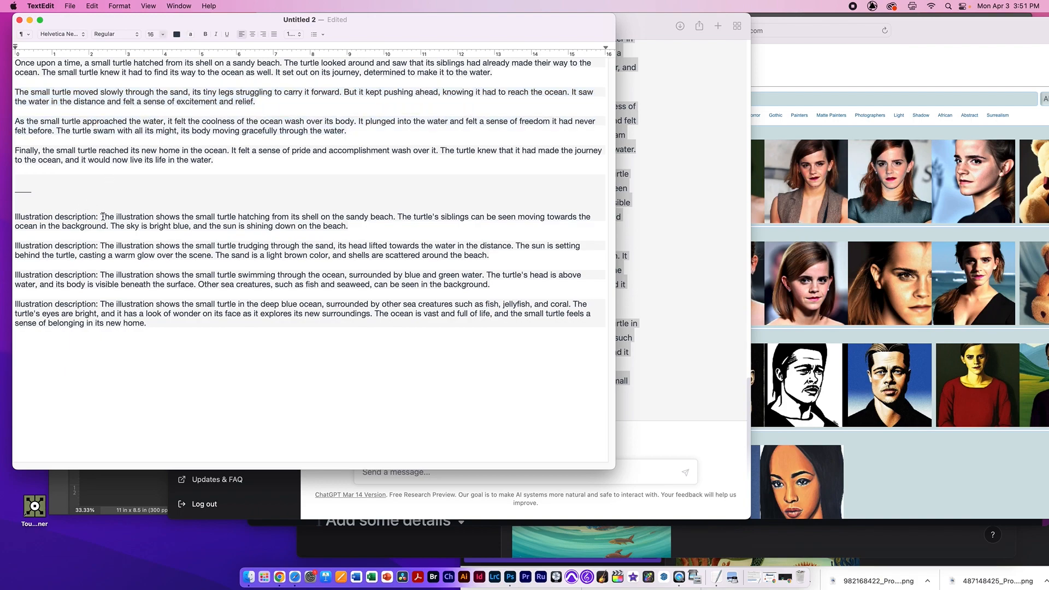
{"action": "triple_click", "coordinate": [133, 224]}
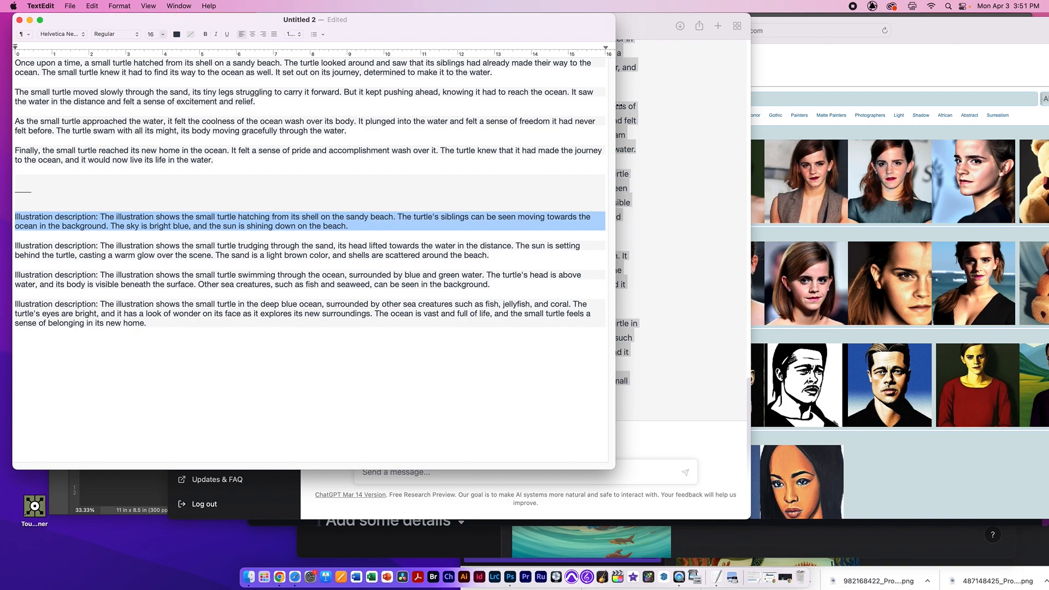
{"action": "key", "text": "super+Tab"}
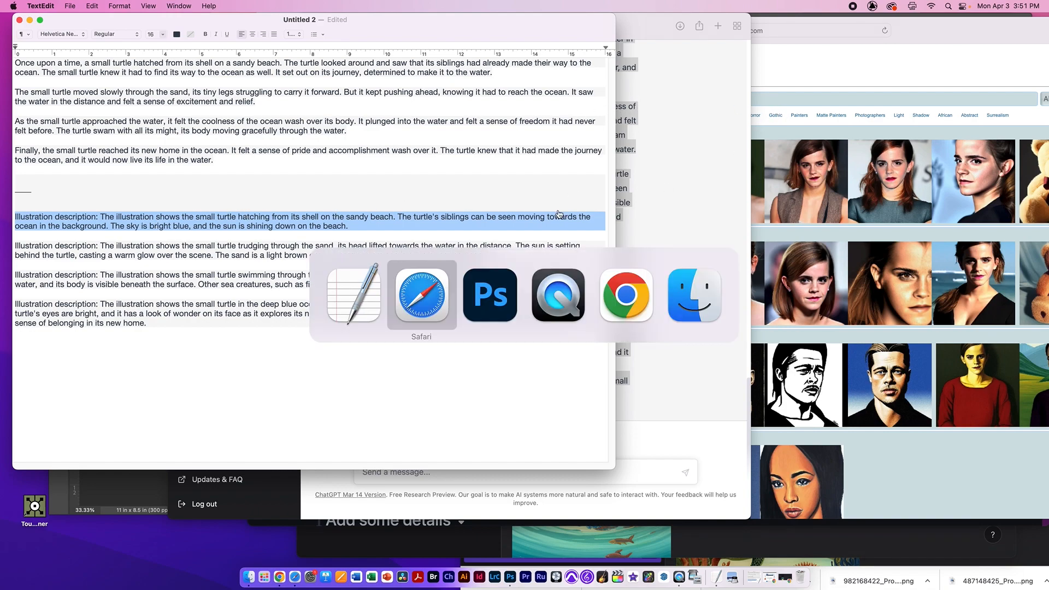
{"action": "left_click", "coordinate": [614, 306]}
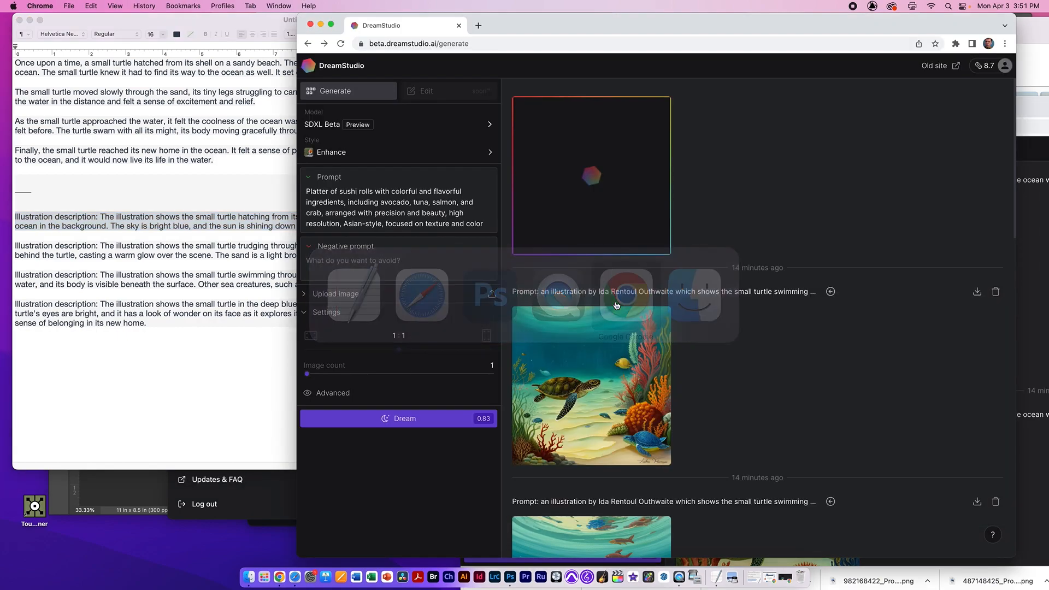
{"action": "left_click_drag", "start_coordinate": [620, 29], "coordinate": [533, 29]}
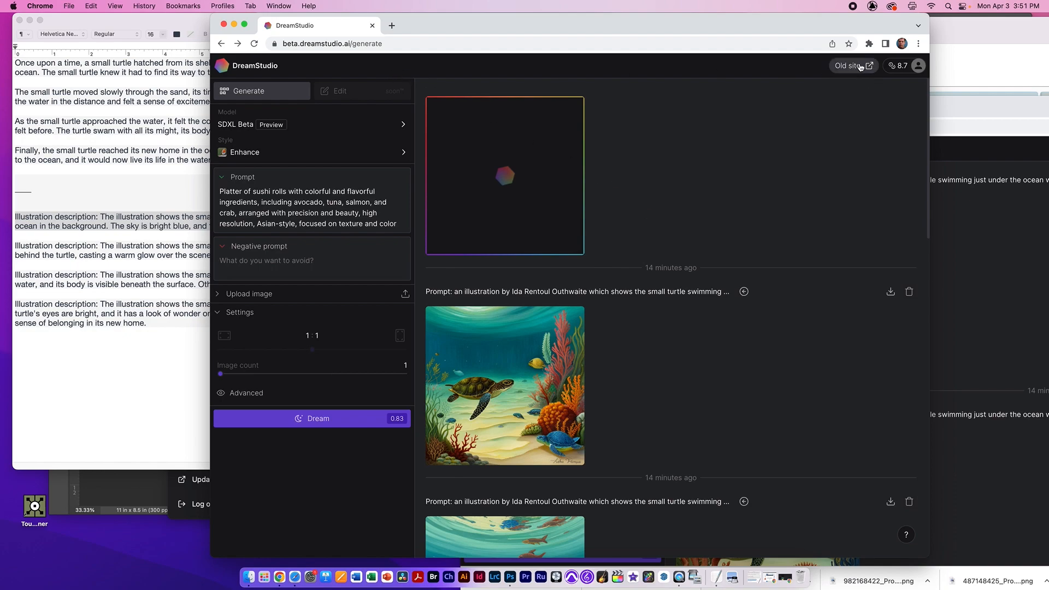
{"action": "left_click", "coordinate": [260, 67]}
{"action": "left_click", "coordinate": [391, 46]}
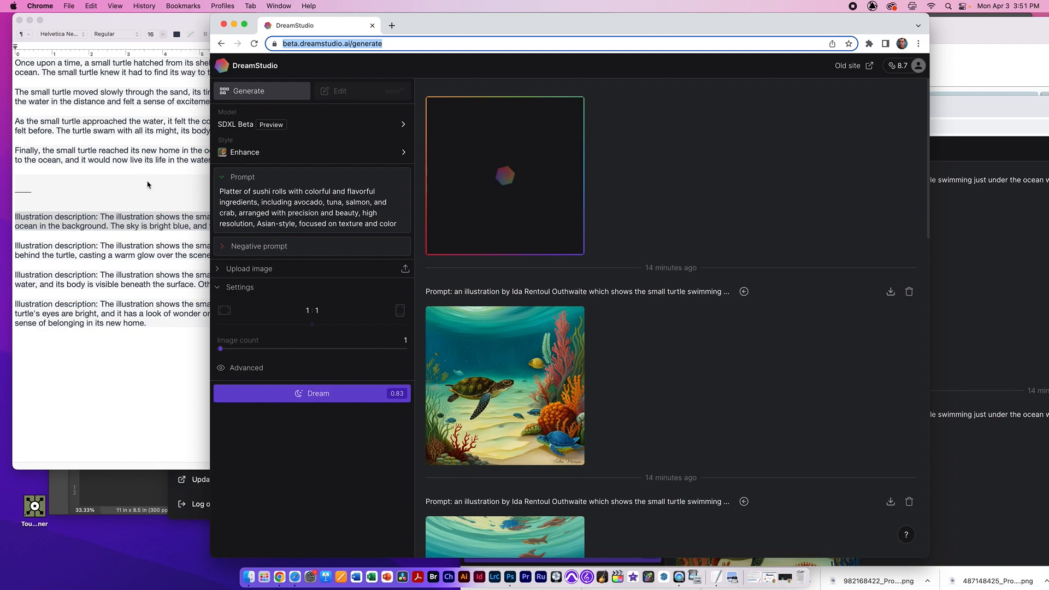
Step: Return to the story document in TextEdit and highlight the text of the hatching illustration description
{"action": "left_click", "coordinate": [97, 213]}
{"action": "left_click", "coordinate": [99, 217]}
{"action": "triple_click", "coordinate": [83, 218]}
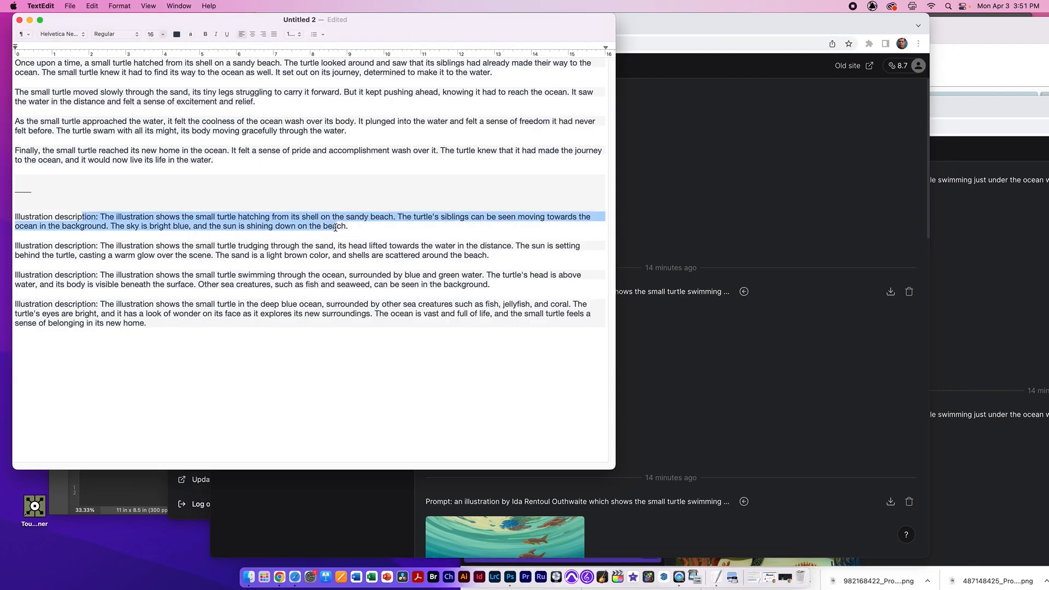
{"action": "left_click_drag", "start_coordinate": [349, 226], "coordinate": [112, 218]}
{"action": "left_click", "coordinate": [299, 218]}
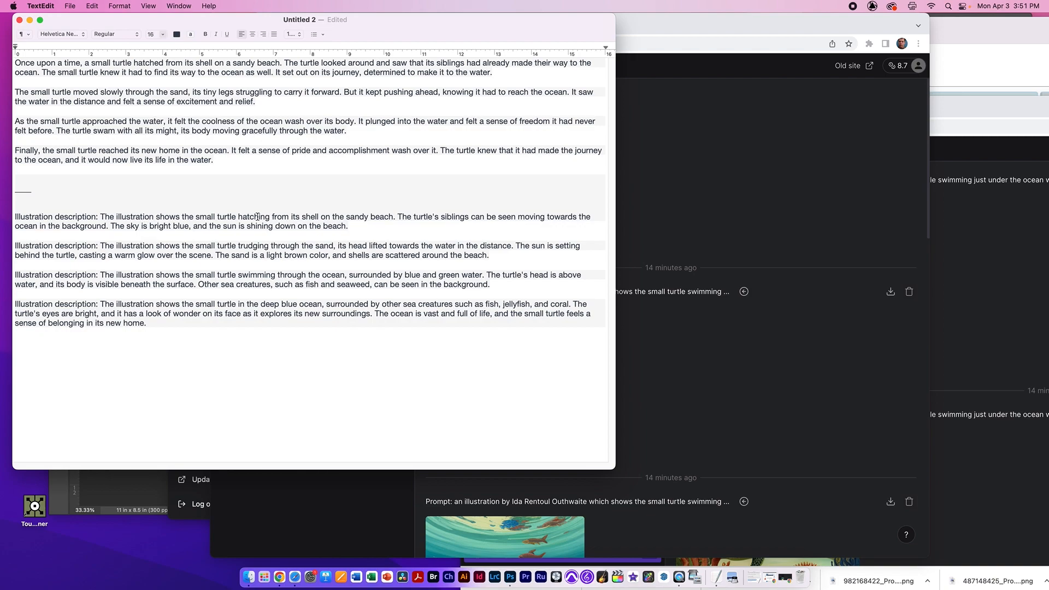
Step: Switch to the AI Prompt Guide page in Safari, move its window fully into view and highlight the page title
{"action": "key", "text": "super+Tab"}
{"action": "key", "text": "super+Tab"}
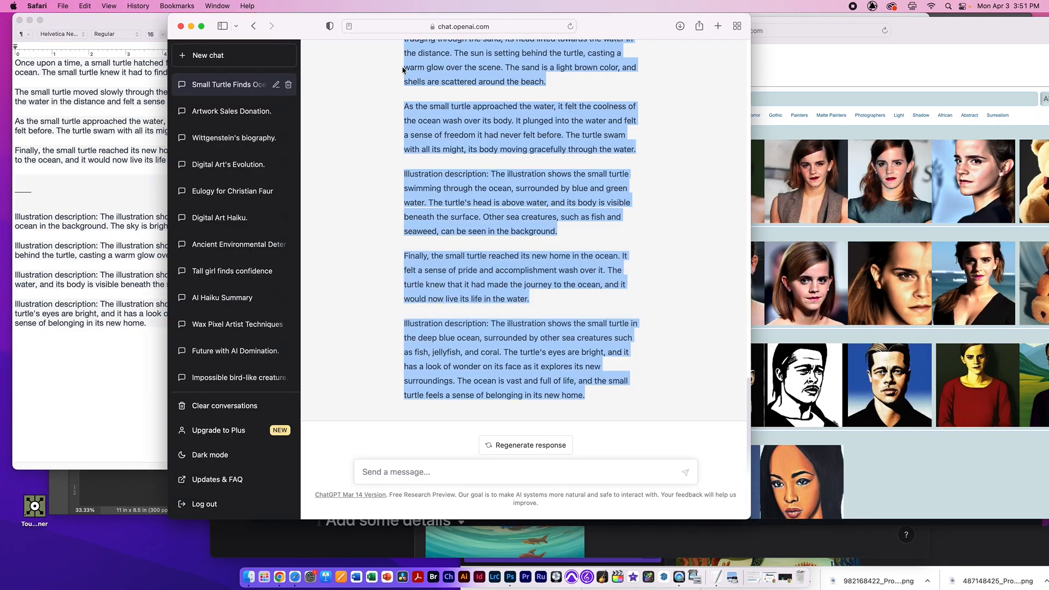
{"action": "key", "text": "super+grave"}
{"action": "left_click_drag", "start_coordinate": [523, 34], "coordinate": [285, 30]}
{"action": "left_click_drag", "start_coordinate": [204, 56], "coordinate": [90, 52]}
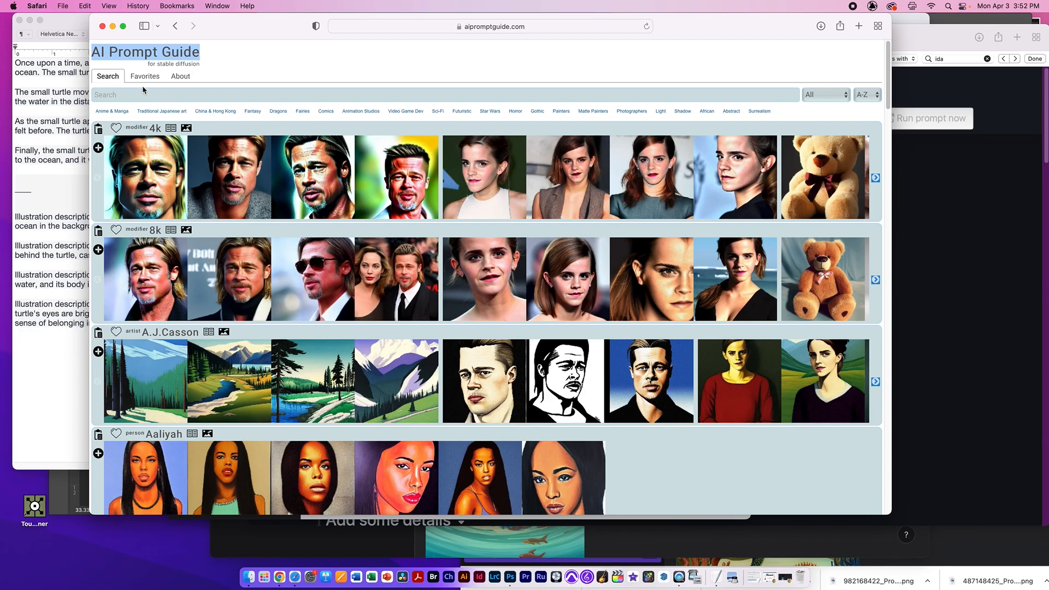
Step: Search the AI Prompt Guide for "illustrator"
{"action": "scroll", "coordinate": [502, 295], "scroll_direction": "down", "scroll_amount": 3}
{"action": "scroll", "coordinate": [503, 296], "scroll_direction": "up", "scroll_amount": 3}
{"action": "left_click", "coordinate": [123, 93]}
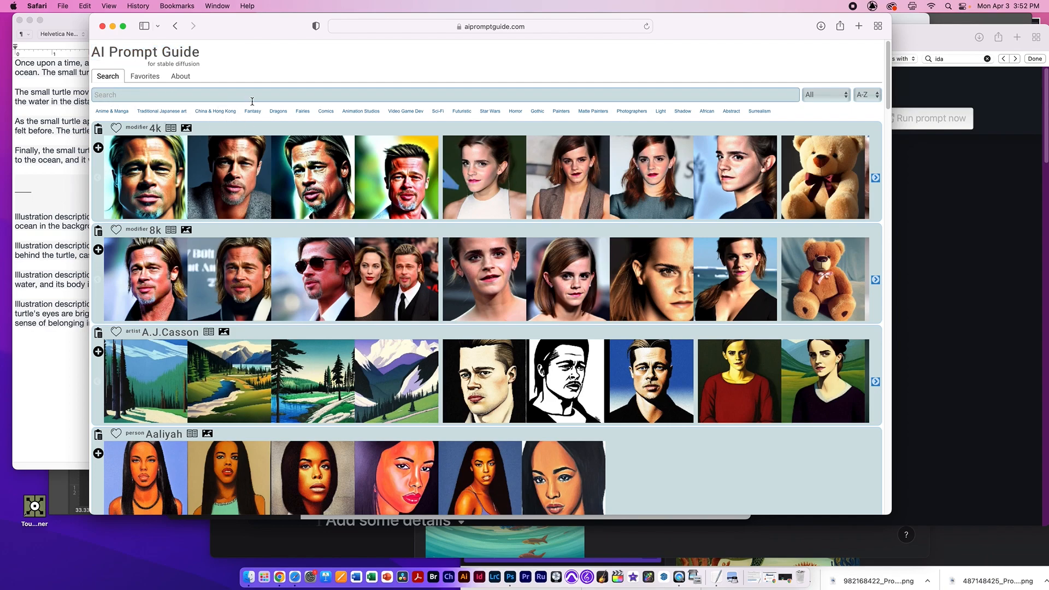
{"action": "type", "text": "illust"}
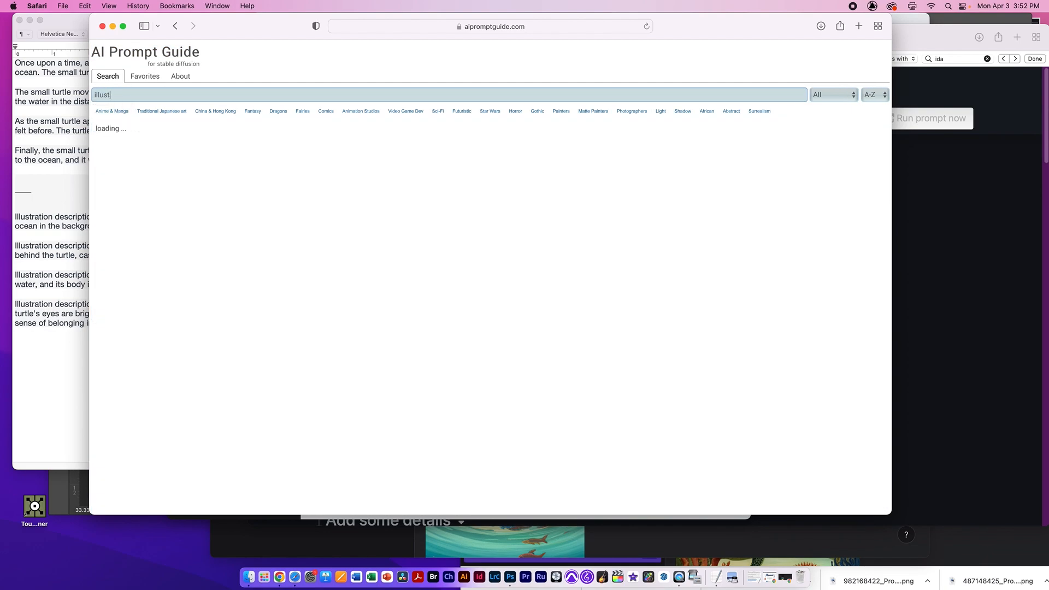
{"action": "type", "text": "rators"}
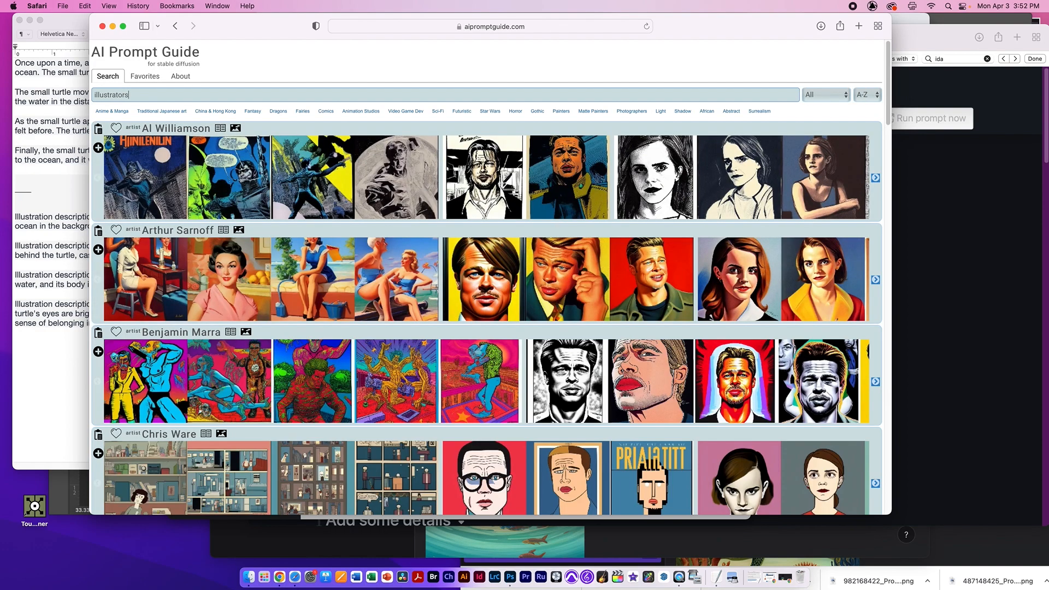
{"action": "key", "text": "BackSpace"}
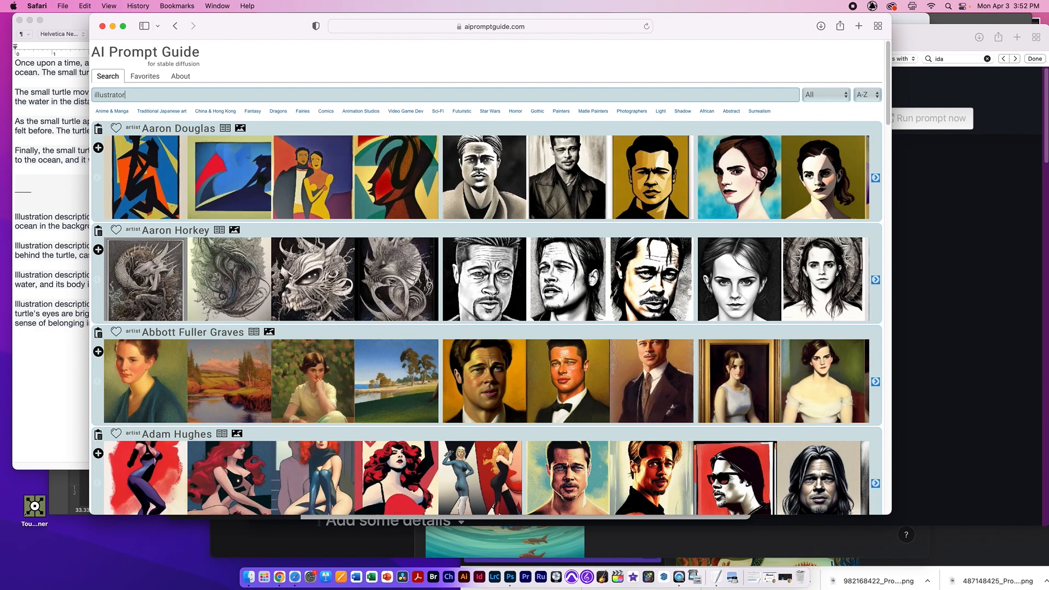
Step: Browse the alphabetical illustrator results, examining the sample images for each artist's style
{"action": "scroll", "coordinate": [687, 203], "scroll_direction": "down", "scroll_amount": 20}
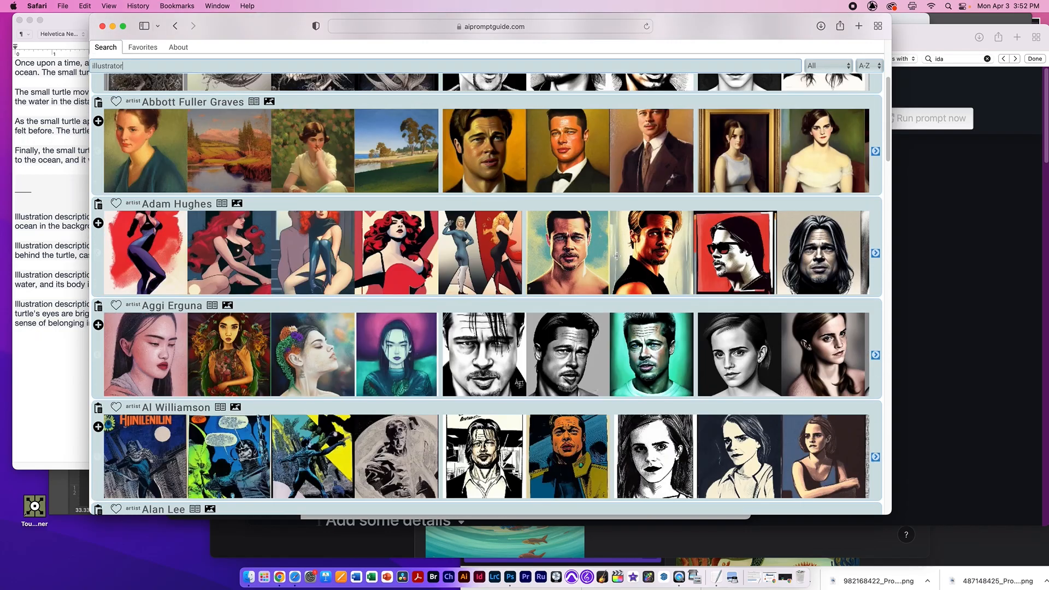
{"action": "scroll", "coordinate": [616, 256], "scroll_direction": "down", "scroll_amount": 20}
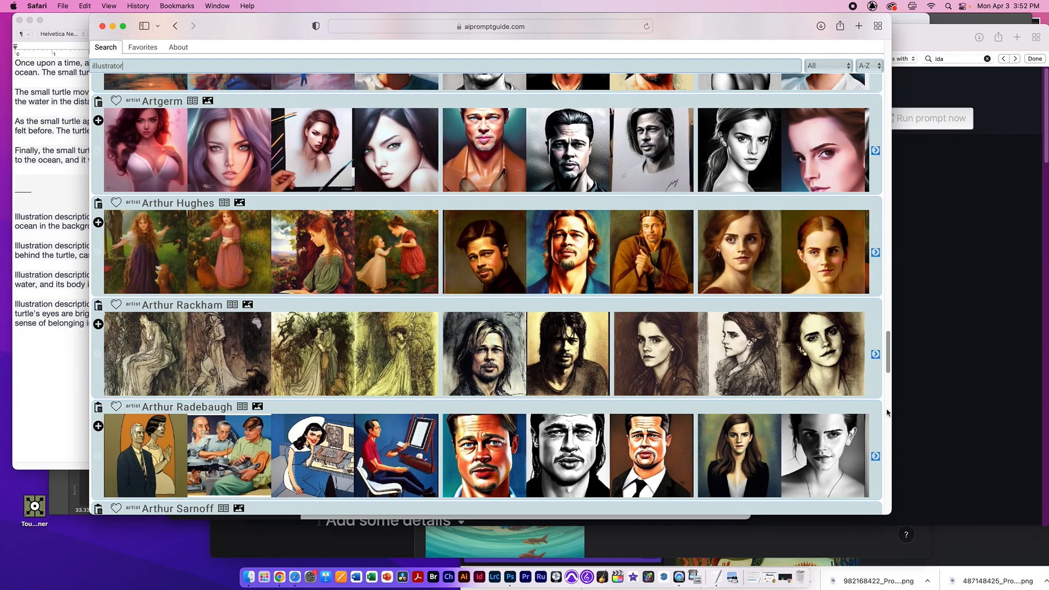
{"action": "scroll", "coordinate": [714, 410], "scroll_direction": "down", "scroll_amount": 20}
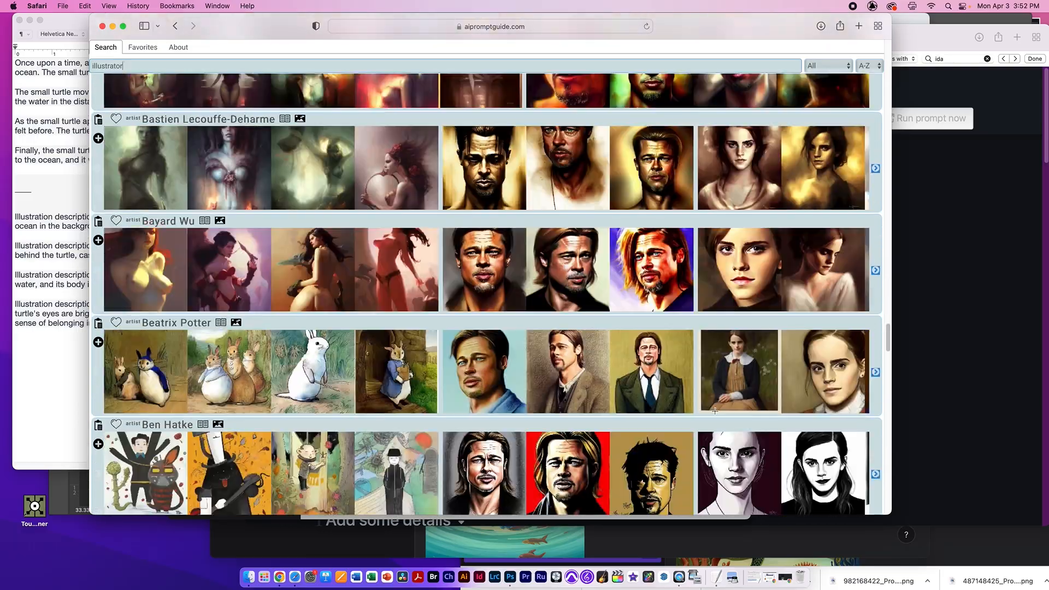
{"action": "scroll", "coordinate": [714, 411], "scroll_direction": "down", "scroll_amount": 20}
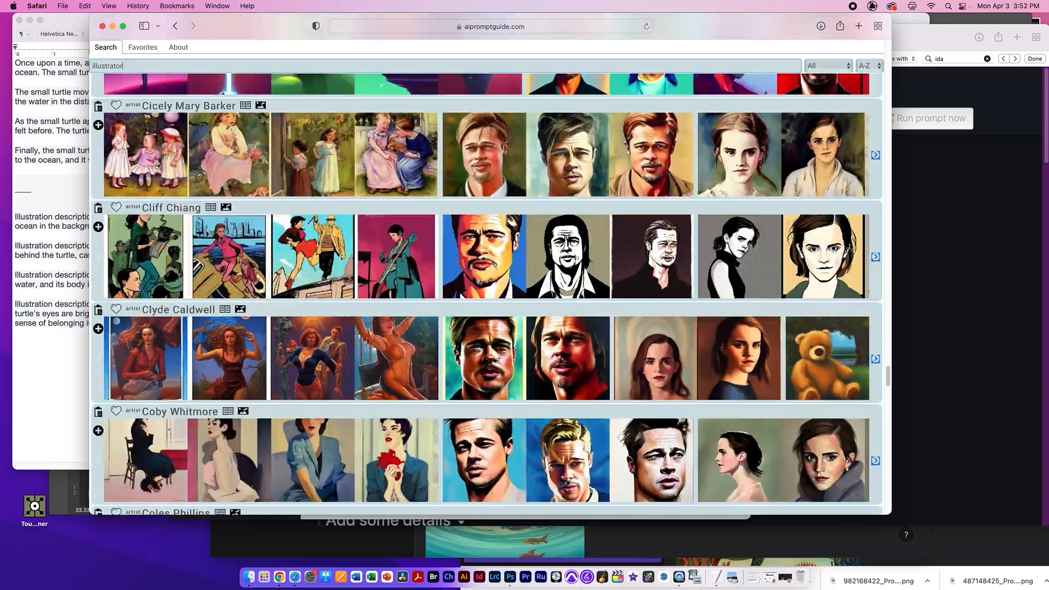
{"action": "scroll", "coordinate": [498, 359], "scroll_direction": "down", "scroll_amount": 20}
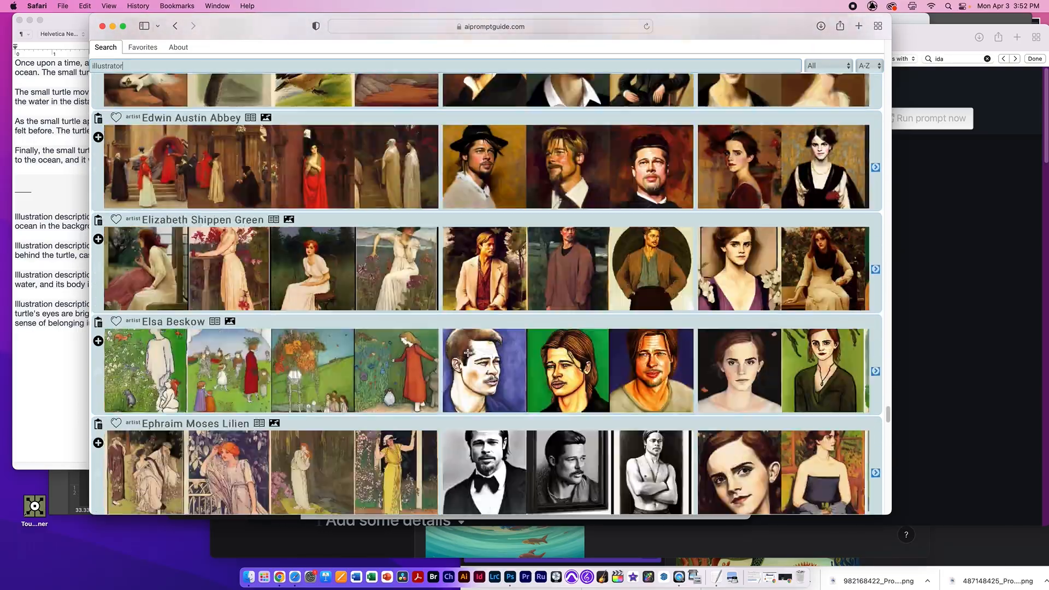
{"action": "scroll", "coordinate": [468, 352], "scroll_direction": "down", "scroll_amount": 20}
{"action": "scroll", "coordinate": [468, 353], "scroll_direction": "down", "scroll_amount": 15}
{"action": "scroll", "coordinate": [431, 341], "scroll_direction": "down", "scroll_amount": 15}
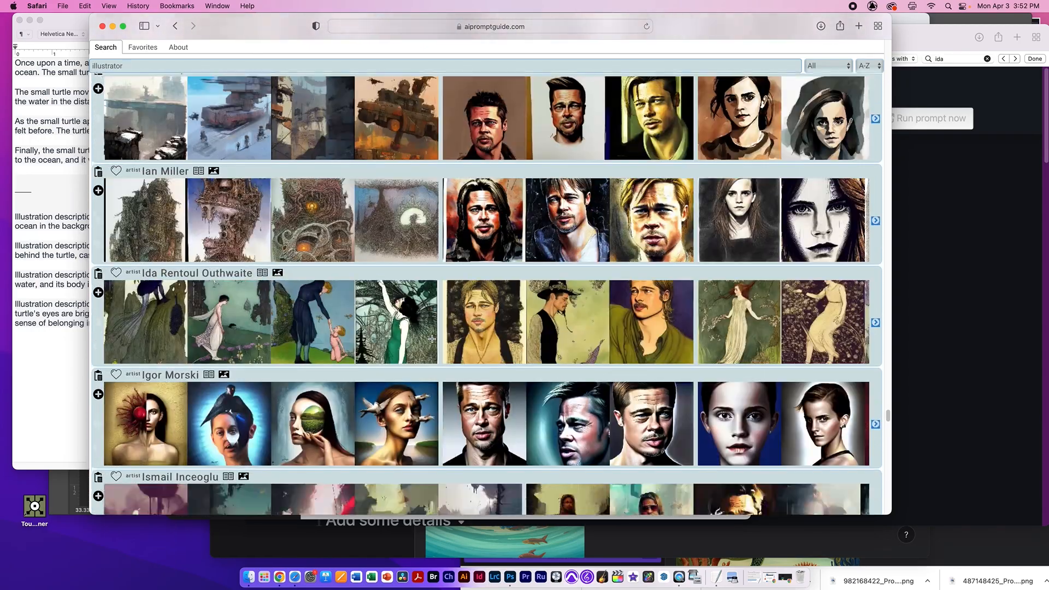
{"action": "scroll", "coordinate": [251, 213], "scroll_direction": "down", "scroll_amount": 15}
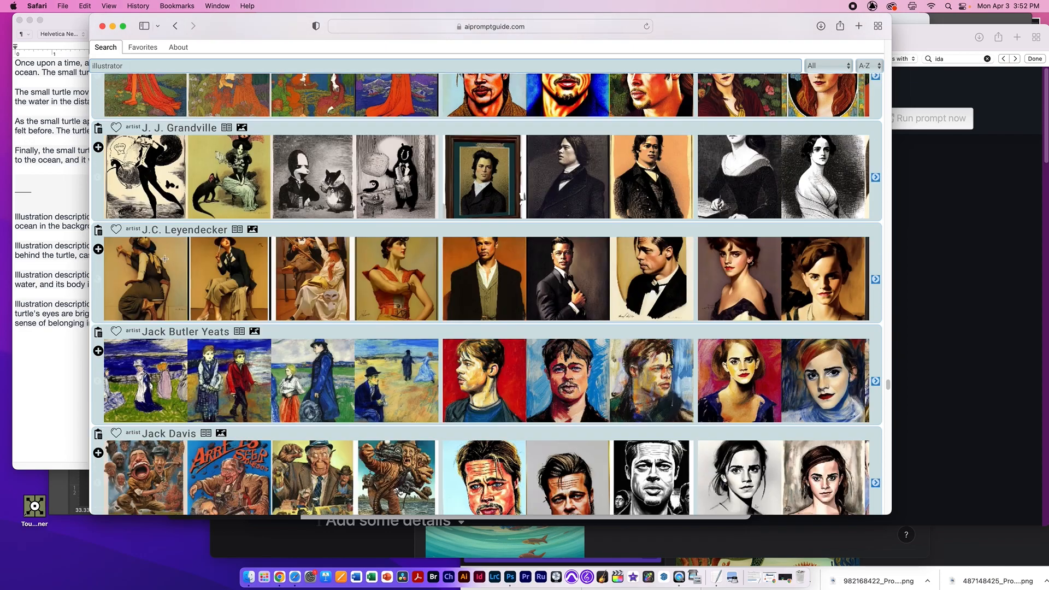
{"action": "scroll", "coordinate": [405, 283], "scroll_direction": "down", "scroll_amount": 15}
{"action": "scroll", "coordinate": [724, 72], "scroll_direction": "up", "scroll_amount": 20}
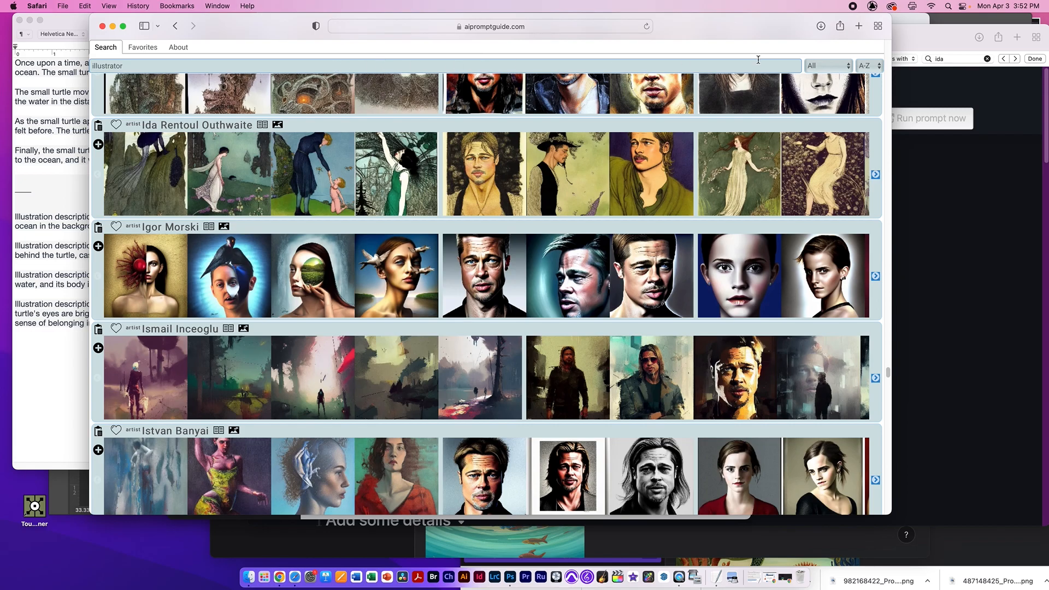
Step: Find "ida" on the page and expand the details of the Ida Rentoul Outhwaite entry
{"action": "key", "text": "super+f"}
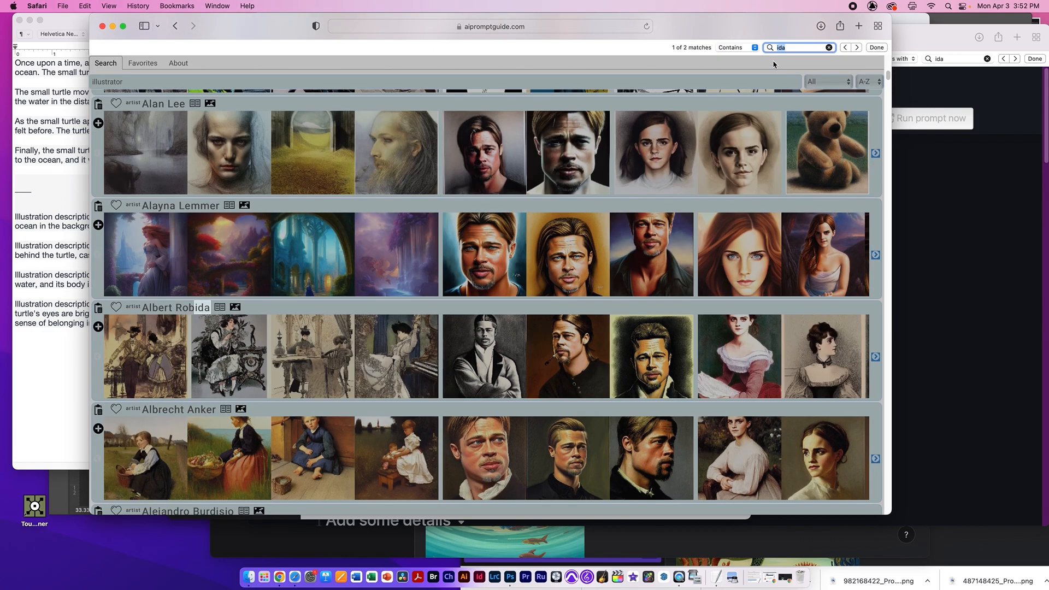
{"action": "key", "text": "Return"}
{"action": "key", "text": "Return"}
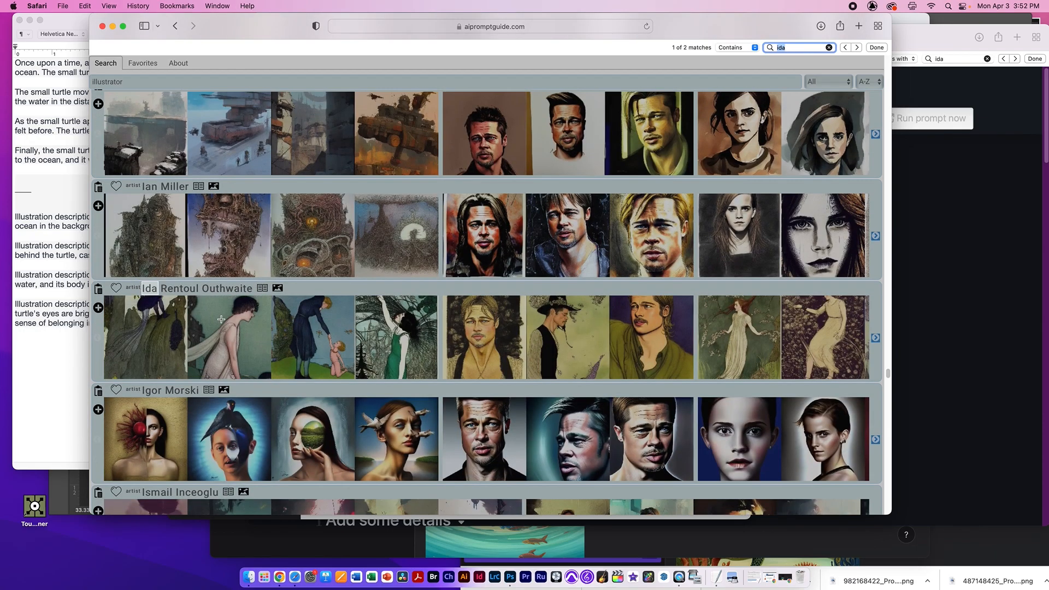
{"action": "left_click", "coordinate": [98, 307]}
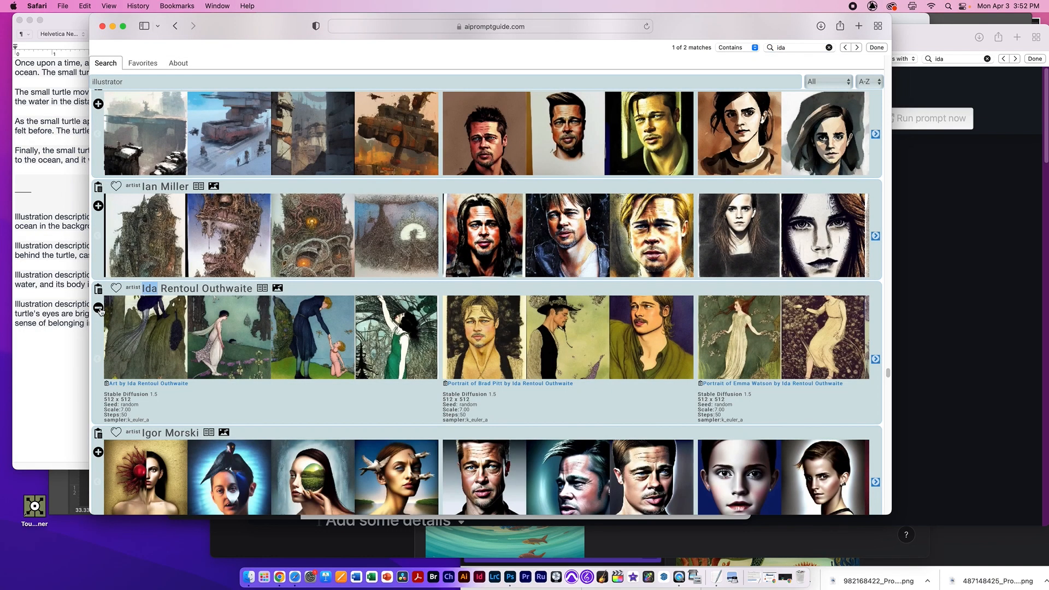
Step: Copy the artist name Ida Rentoul Outhwaite from its entry and look through the row of sample images
{"action": "left_click_drag", "start_coordinate": [254, 290], "coordinate": [144, 291]}
{"action": "key", "text": "super+c"}
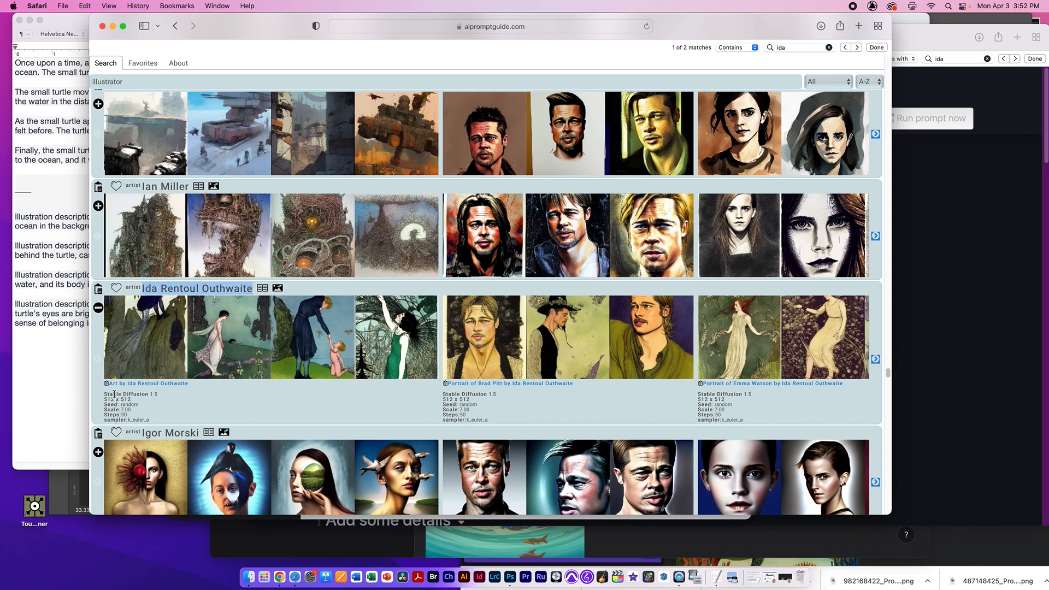
{"action": "scroll", "coordinate": [160, 397], "scroll_direction": "right", "scroll_amount": 3}
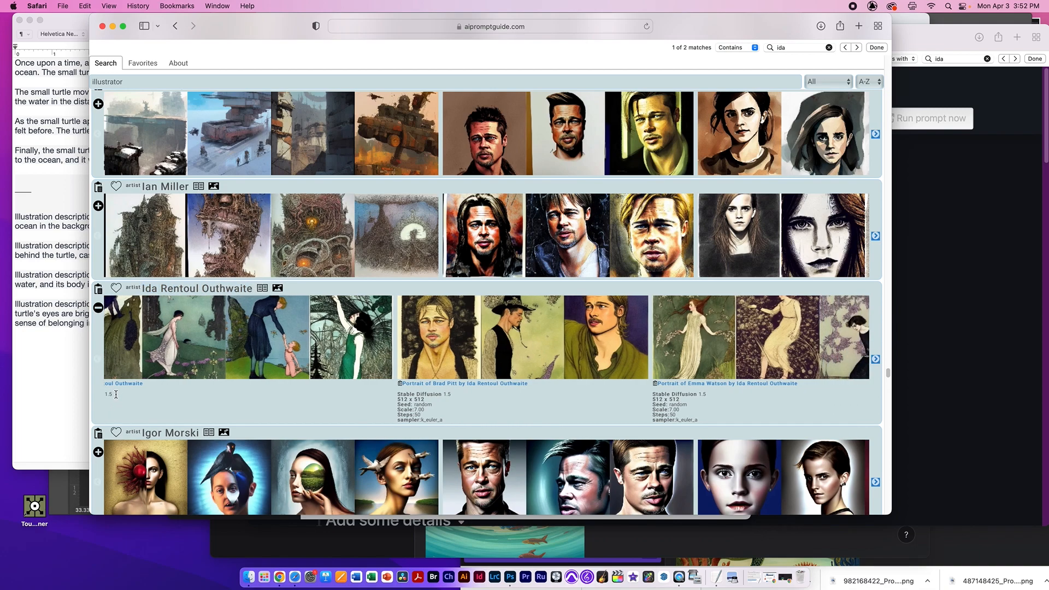
{"action": "scroll", "coordinate": [414, 388], "scroll_direction": "left", "scroll_amount": 3}
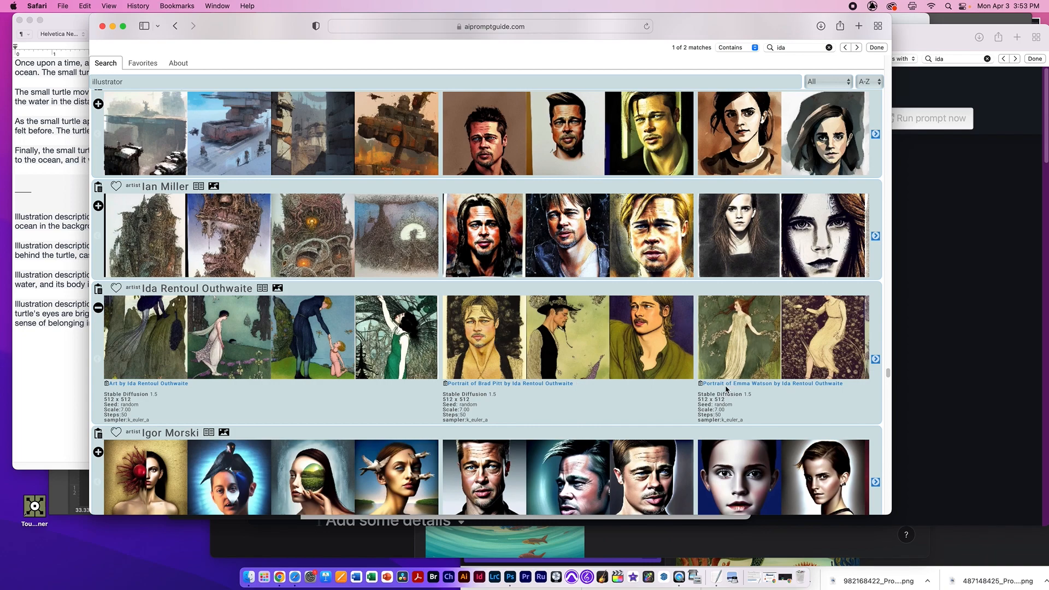
{"action": "scroll", "coordinate": [738, 382], "scroll_direction": "right", "scroll_amount": 8}
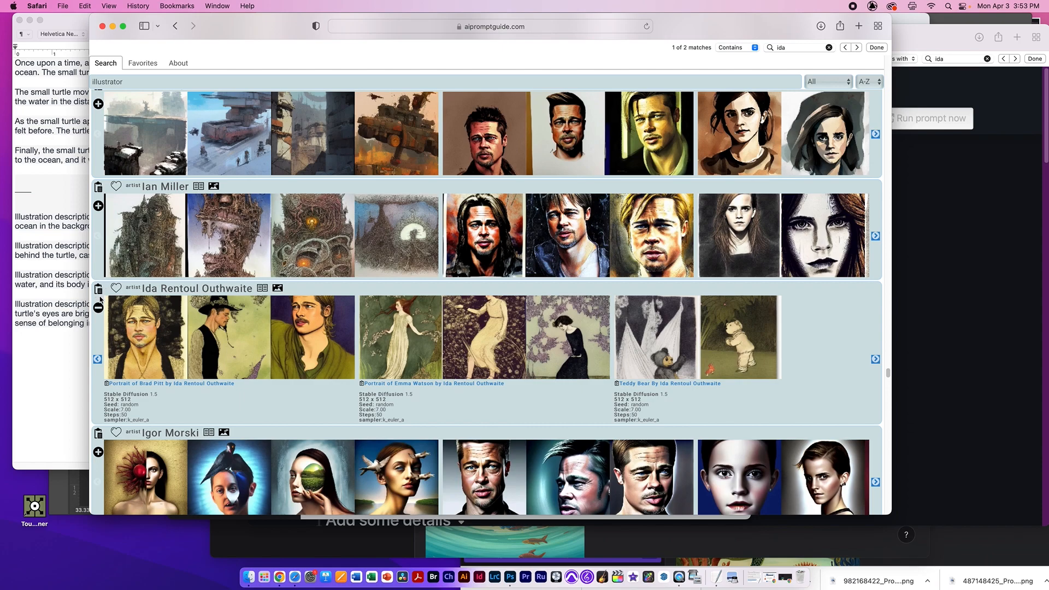
Step: In the TextEdit document, replace "Illustration description: The illustration" in the hatching description with the copied artist name
{"action": "left_click", "coordinate": [74, 210]}
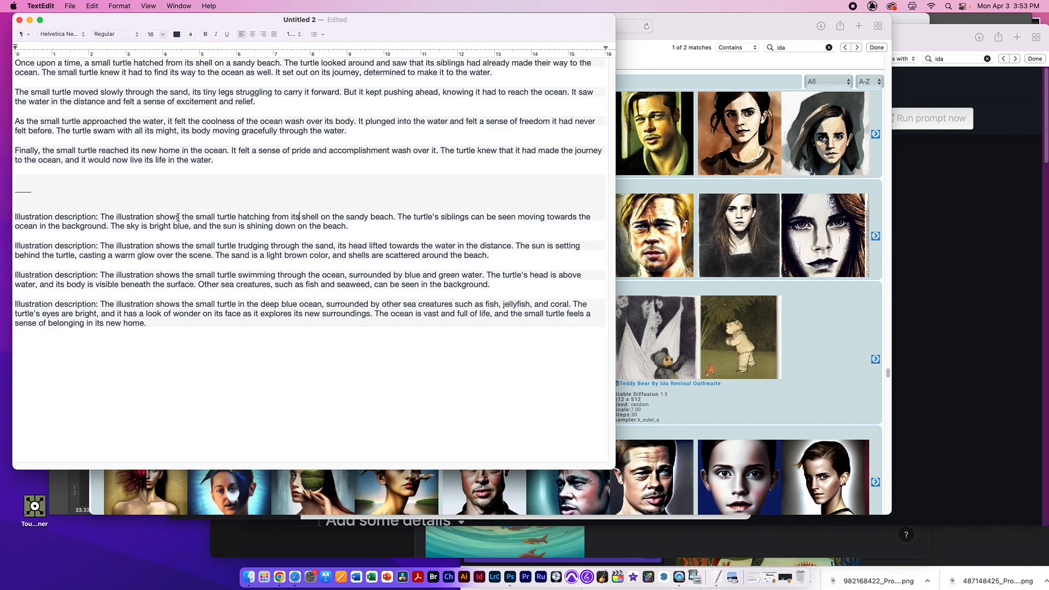
{"action": "left_click_drag", "start_coordinate": [158, 216], "coordinate": [12, 216]}
{"action": "key", "text": "super+v"}
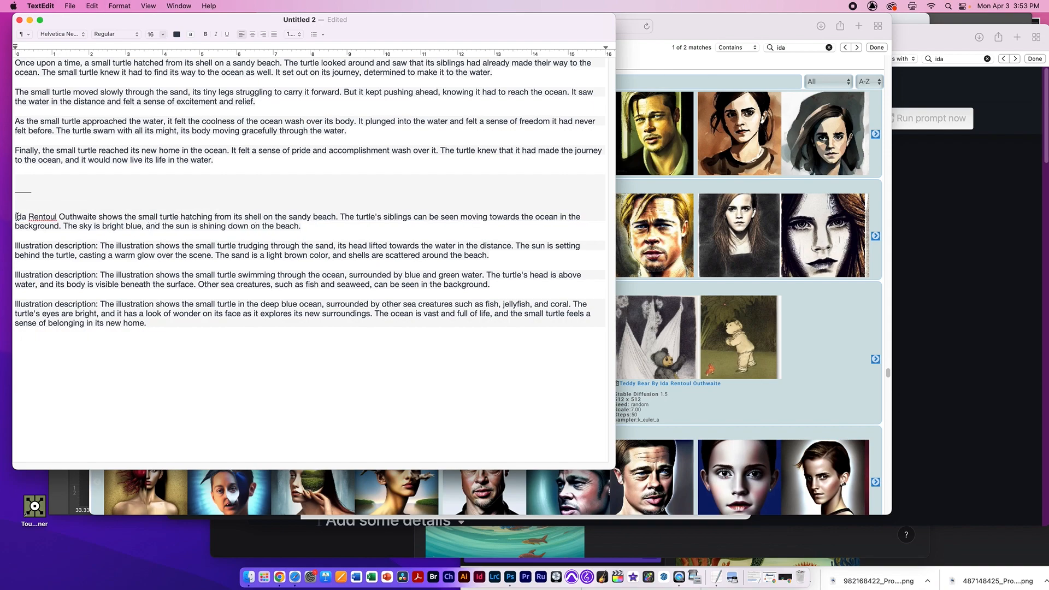
Step: Add "An illustration by" before the artist name and "which" after it in the hatching description
{"action": "key", "text": "super+Left"}
{"action": "type", "text": "An illustration"}
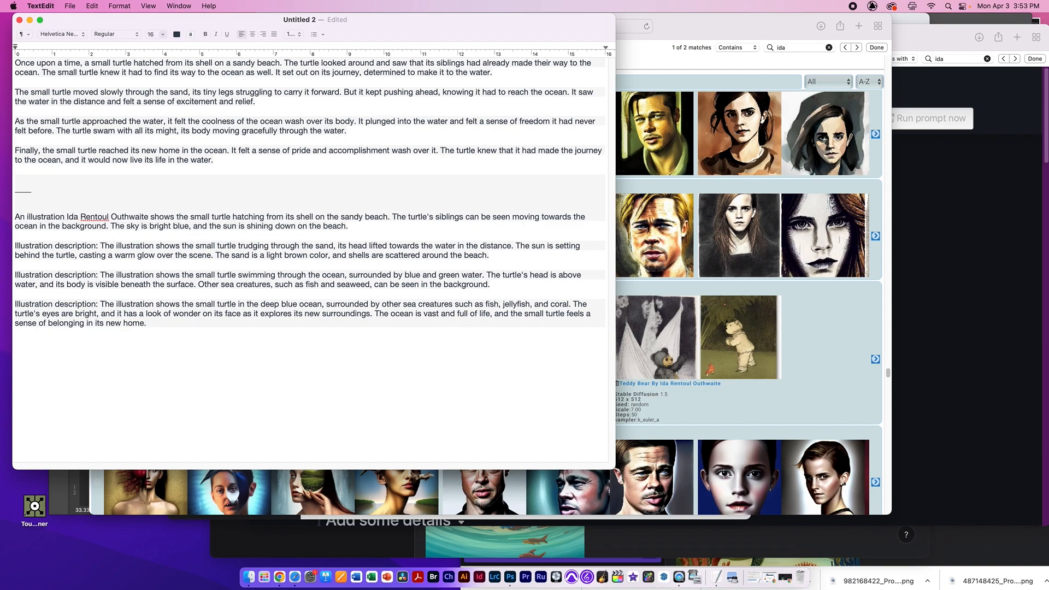
{"action": "type", "text": " by Ida"}
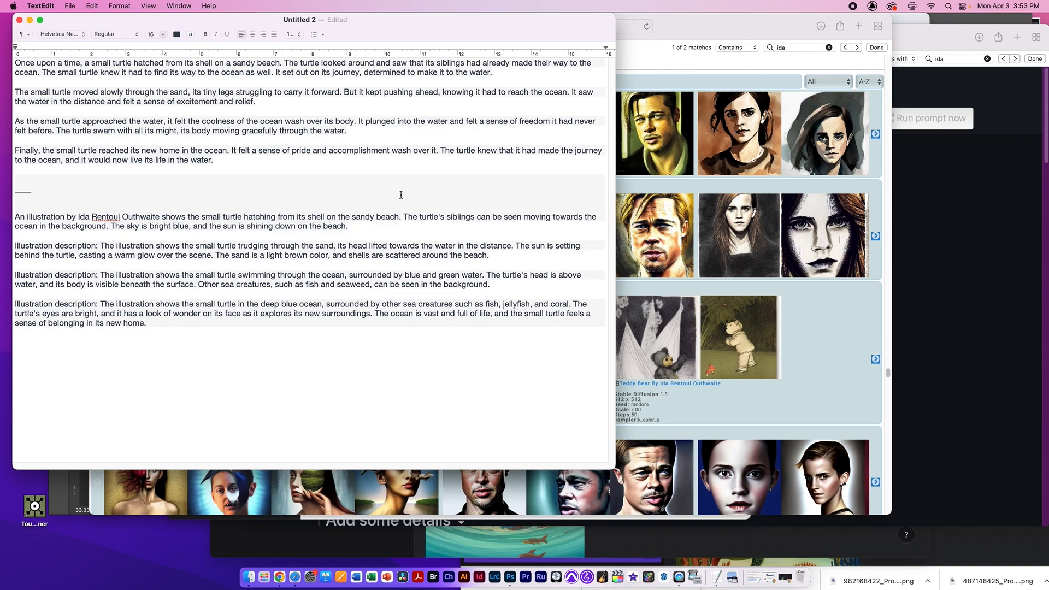
{"action": "type", "text": " Rentoul Outhwaite whyich"}
{"action": "key", "text": "BackSpace"}
{"action": "key", "text": "BackSpace"}
{"action": "key", "text": "BackSpace"}
{"action": "key", "text": "BackSpace"}
{"action": "type", "text": "ich"}
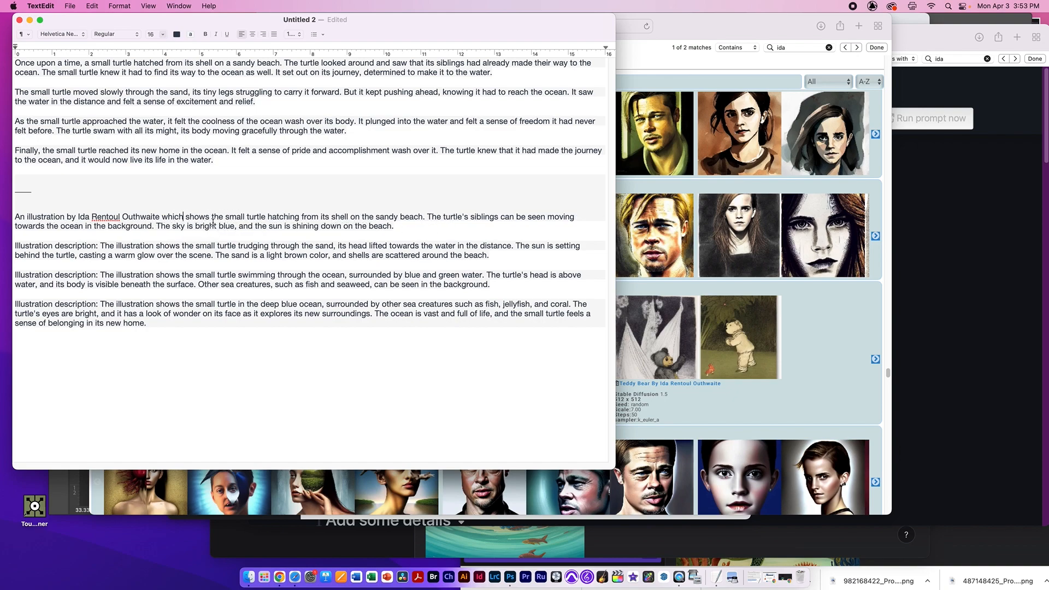
Step: Replace "Illustration description: The illustration" in the three remaining descriptions with the copied phrase "An illustration by Ida Rentoul Outhwaite which"
{"action": "left_click_drag", "start_coordinate": [185, 217], "coordinate": [7, 217]}
{"action": "key", "text": "super+c"}
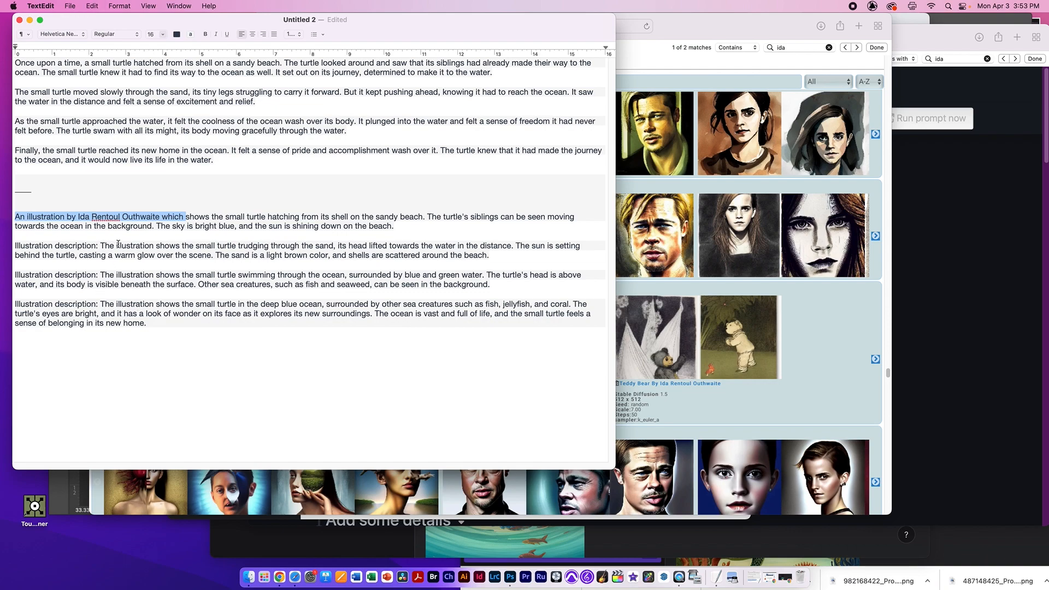
{"action": "left_click_drag", "start_coordinate": [180, 244], "coordinate": [15, 247]}
{"action": "left_click", "coordinate": [157, 246]}
{"action": "key", "text": "super+v"}
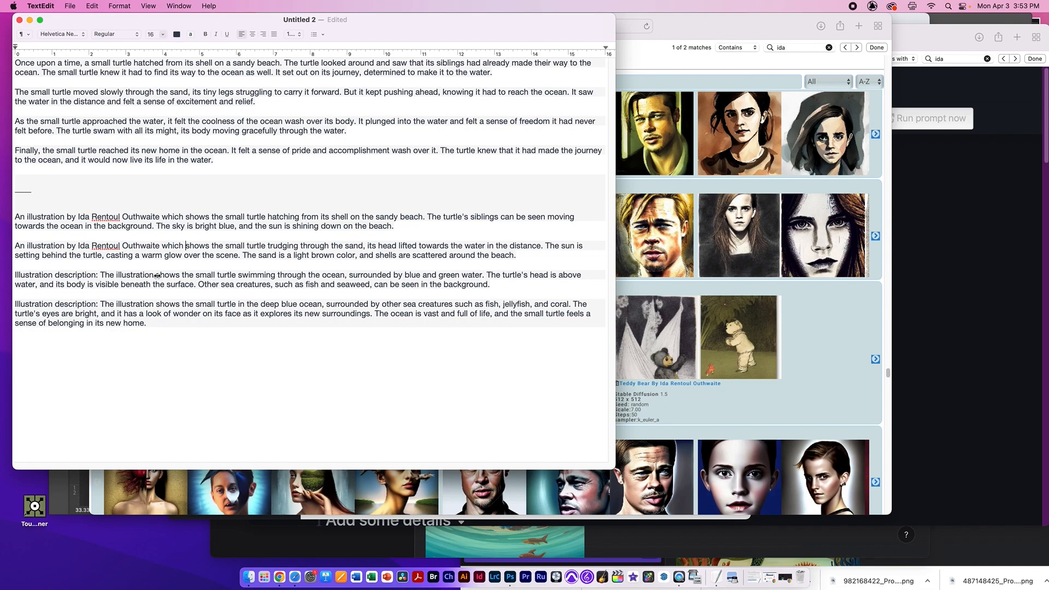
{"action": "left_click_drag", "start_coordinate": [158, 275], "coordinate": [14, 275]}
{"action": "key", "text": "super+v"}
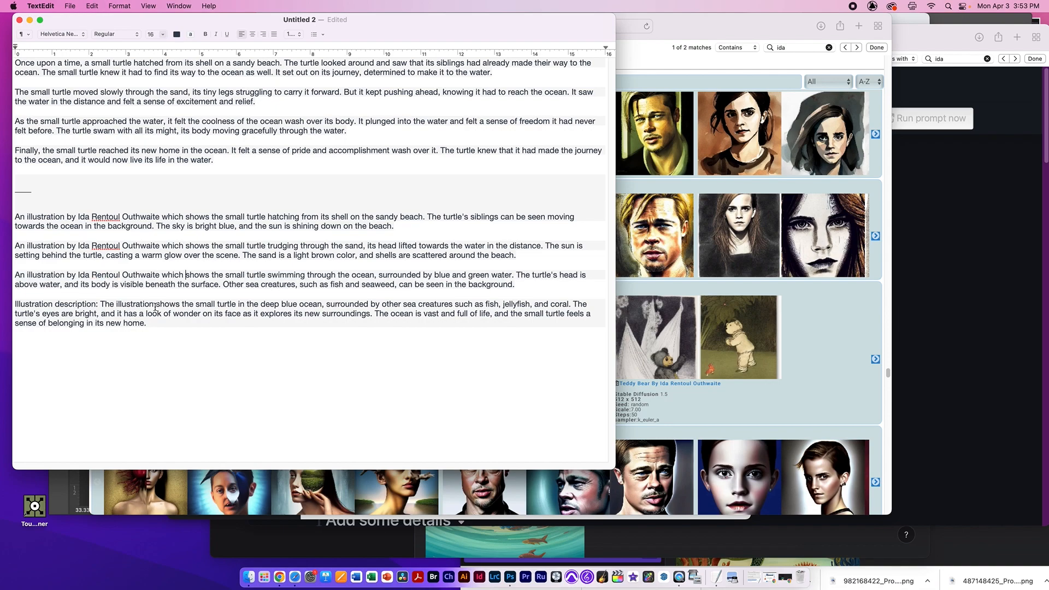
{"action": "left_click_drag", "start_coordinate": [155, 306], "coordinate": [15, 305]}
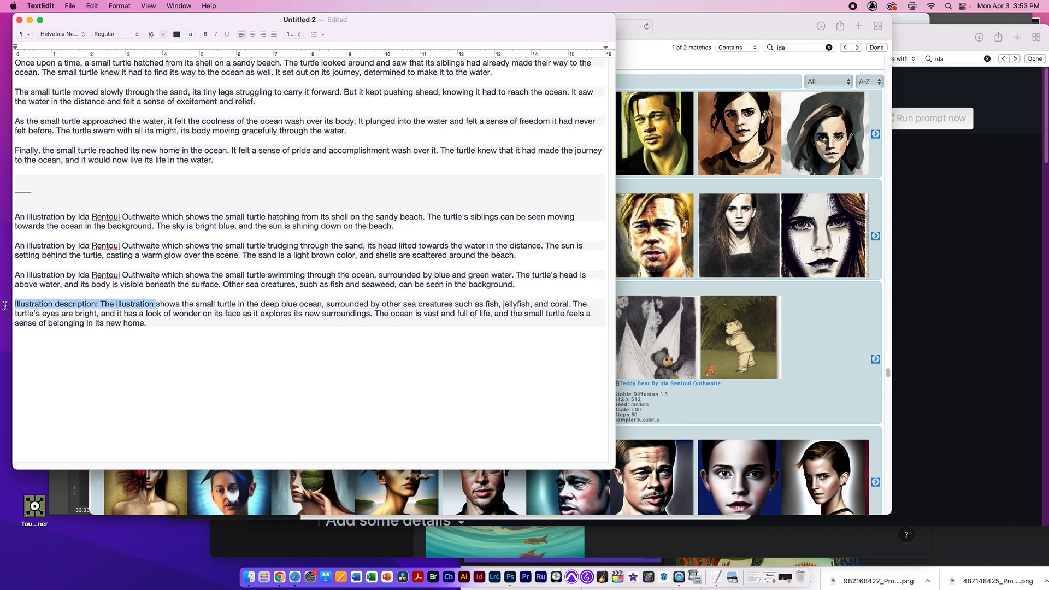
{"action": "key", "text": "super+v"}
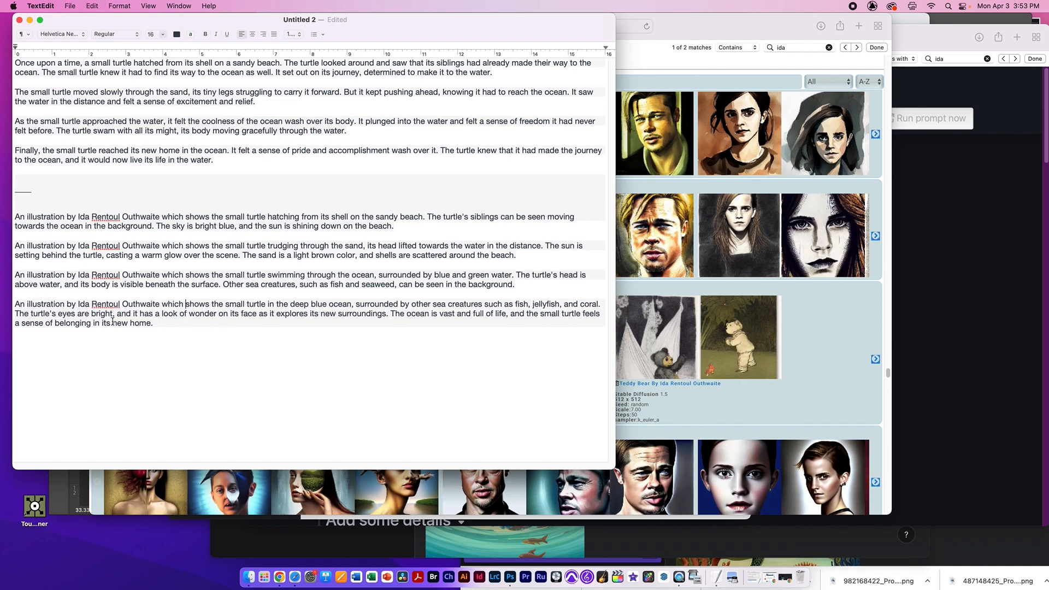
Step: Copy the hatching description from the document, switch to DreamStudio in Chrome, and replace the sushi prompt with it
{"action": "left_click_drag", "start_coordinate": [211, 323], "coordinate": [1, 218]}
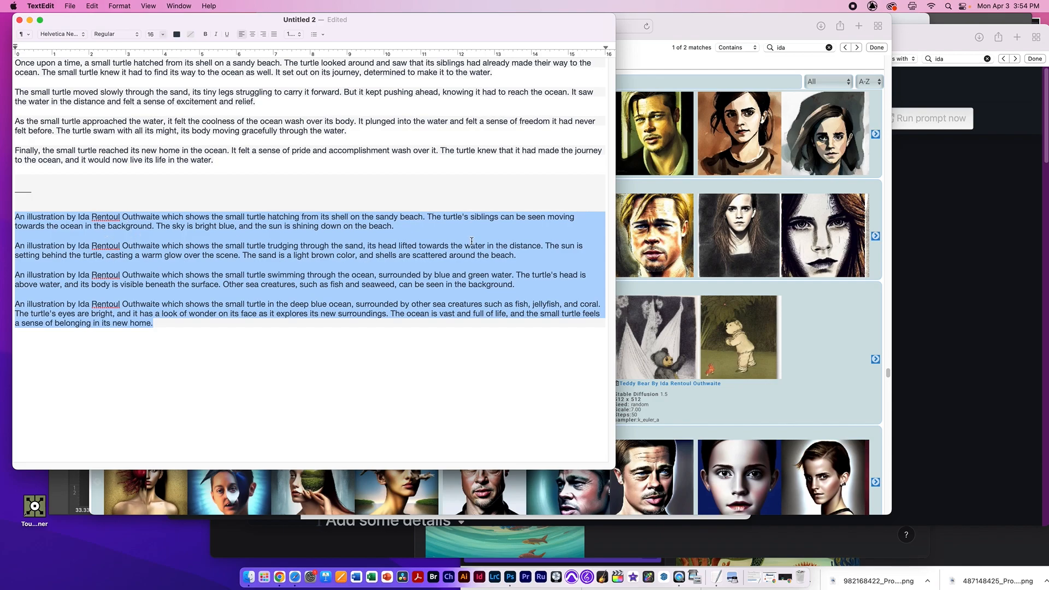
{"action": "key", "text": "super+Tab"}
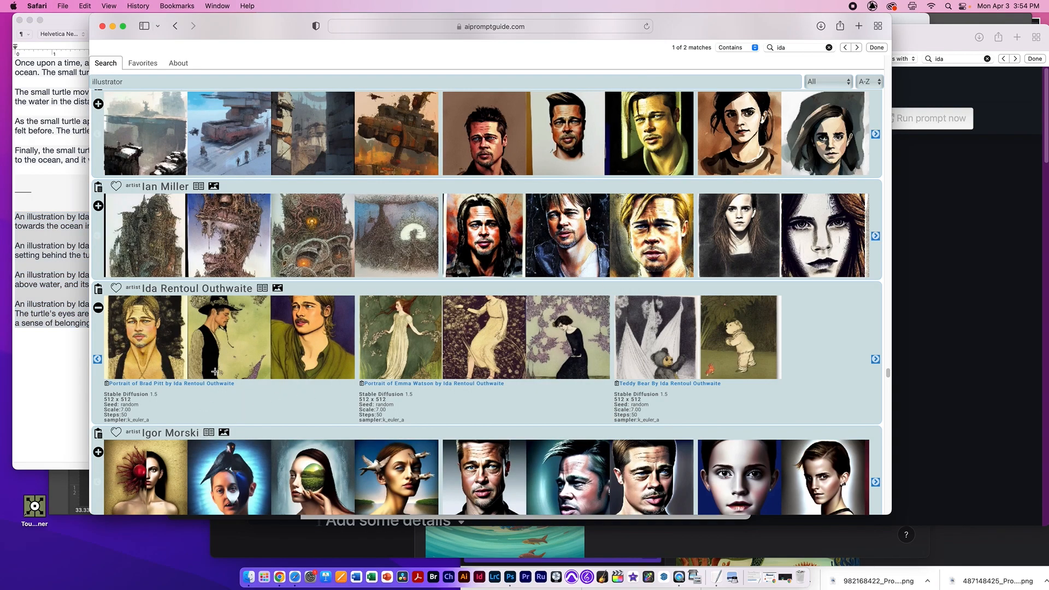
{"action": "key", "text": "super+Tab"}
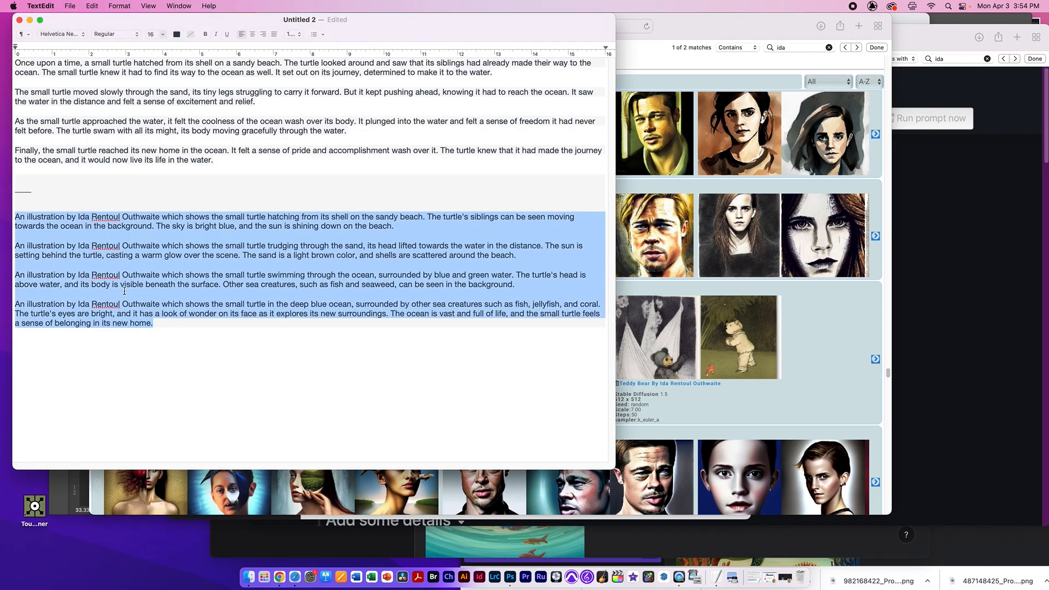
{"action": "key", "text": "super+Tab"}
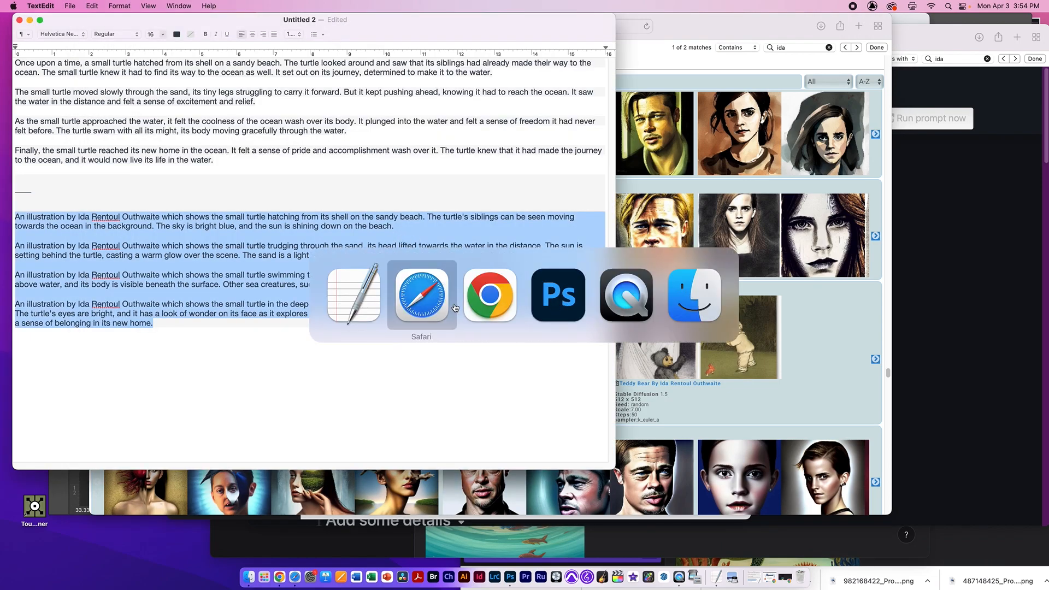
{"action": "left_click", "coordinate": [492, 296]}
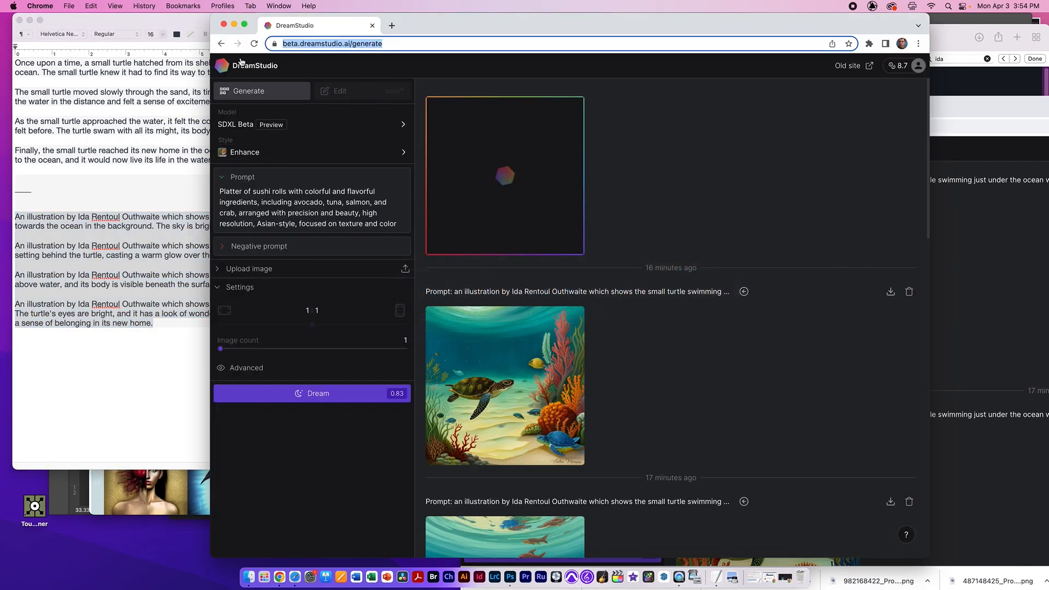
{"action": "left_click", "coordinate": [88, 238]}
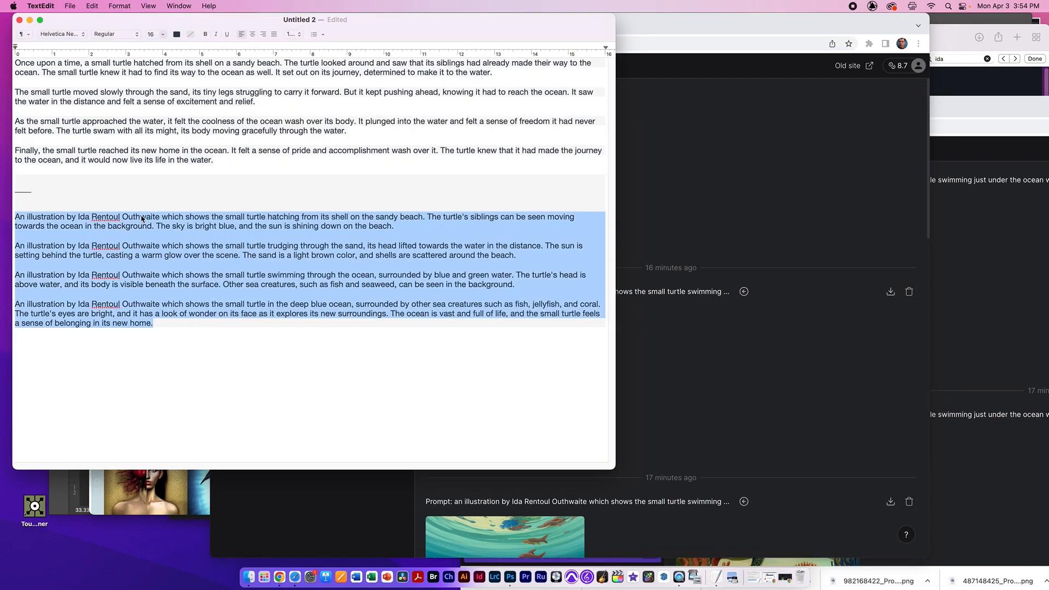
{"action": "triple_click", "coordinate": [147, 220]}
{"action": "key", "text": "super+c"}
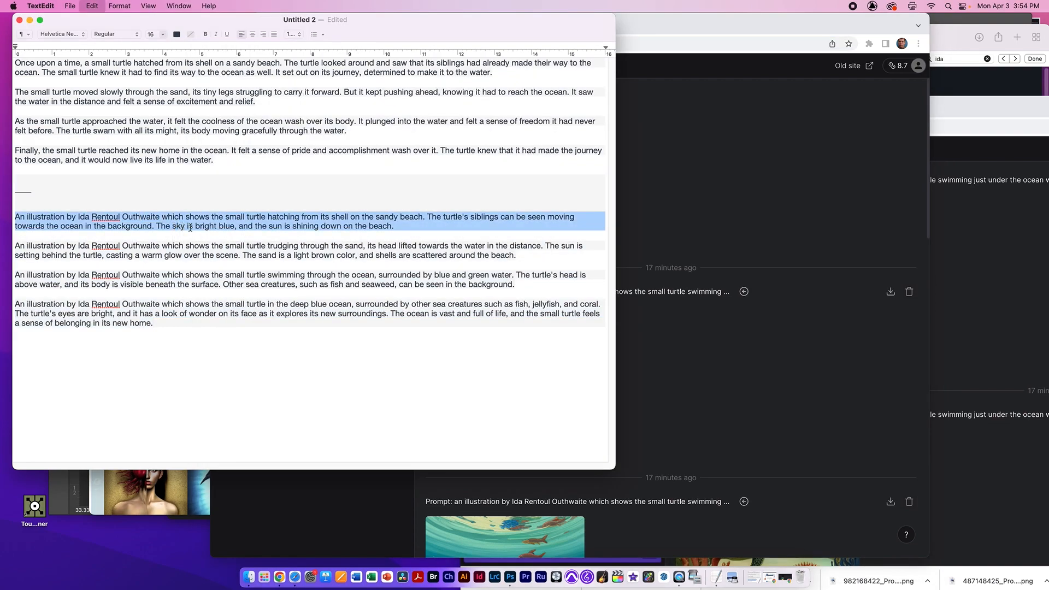
{"action": "left_click", "coordinate": [645, 223]}
{"action": "triple_click", "coordinate": [345, 210]}
{"action": "key", "text": "super+v"}
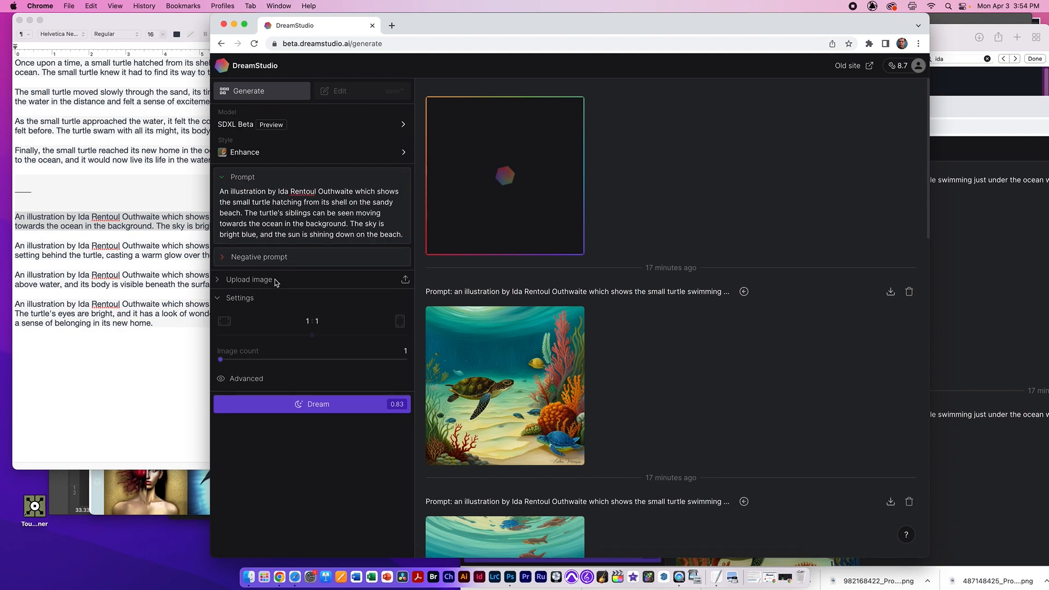
Step: Show the advanced generation settings and set the generation steps to 30
{"action": "left_click", "coordinate": [231, 379]}
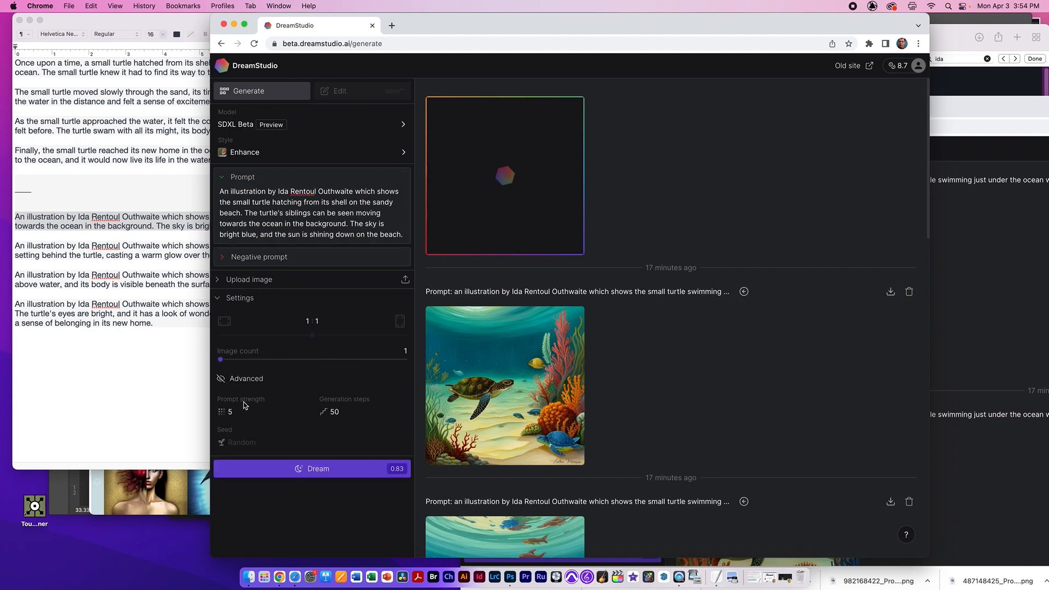
{"action": "double_click", "coordinate": [334, 412]}
{"action": "type", "text": "30"}
{"action": "left_click", "coordinate": [351, 447]}
Step: Enter "ugly, deformed, cropped," as the negative prompt
{"action": "left_click", "coordinate": [242, 262]}
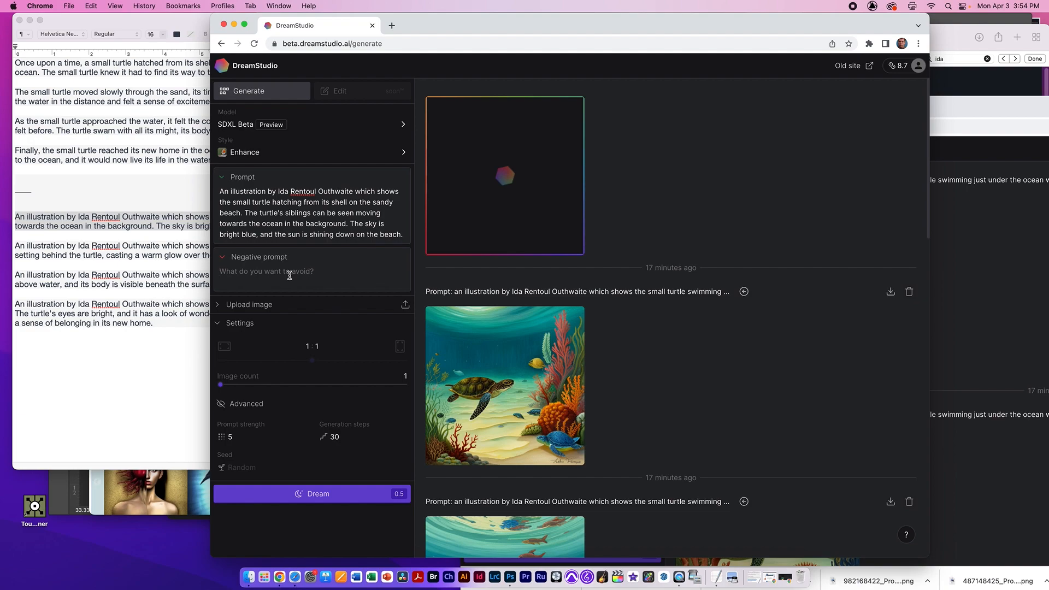
{"action": "type", "text": "u"}
{"action": "type", "text": "gly, deformed, cropped,"}
{"action": "left_click", "coordinate": [218, 308]}
{"action": "left_click", "coordinate": [234, 306]}
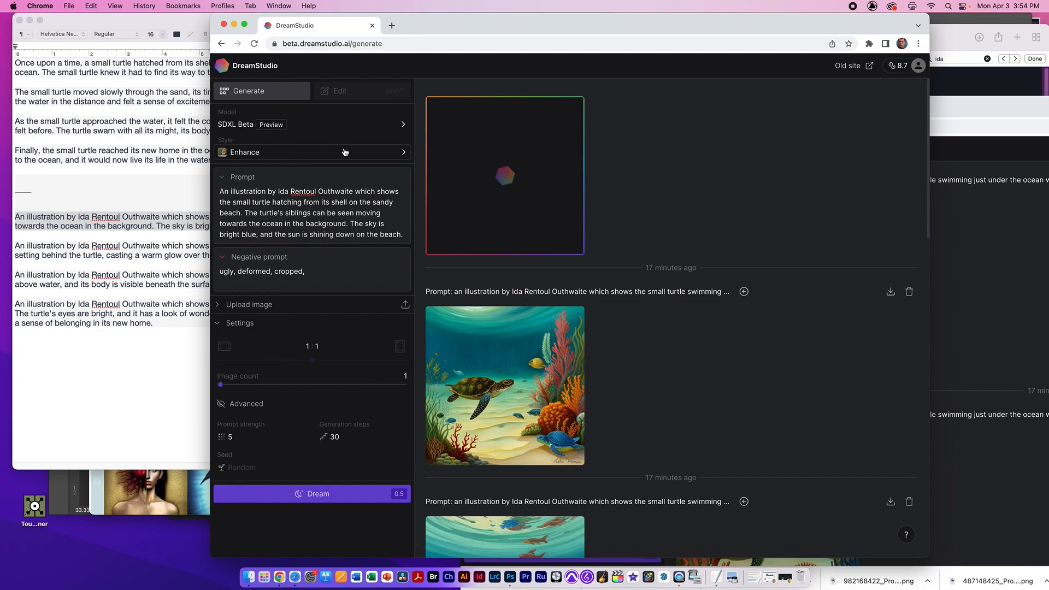
Step: Clear the style preset and generate a single image from the hatching prompt
{"action": "left_click", "coordinate": [377, 154]}
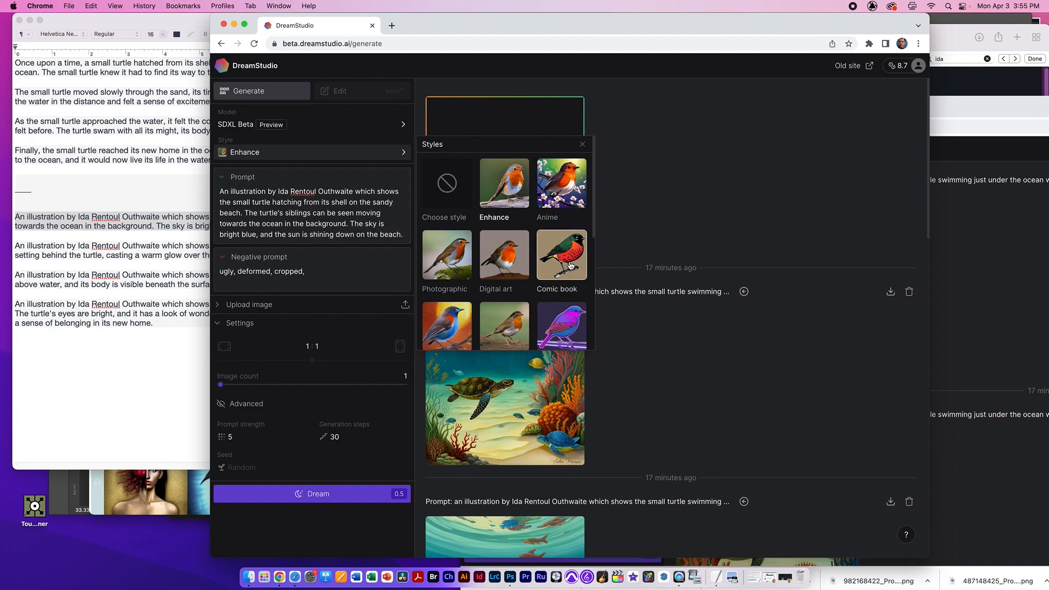
{"action": "scroll", "coordinate": [541, 256], "scroll_direction": "down", "scroll_amount": 2}
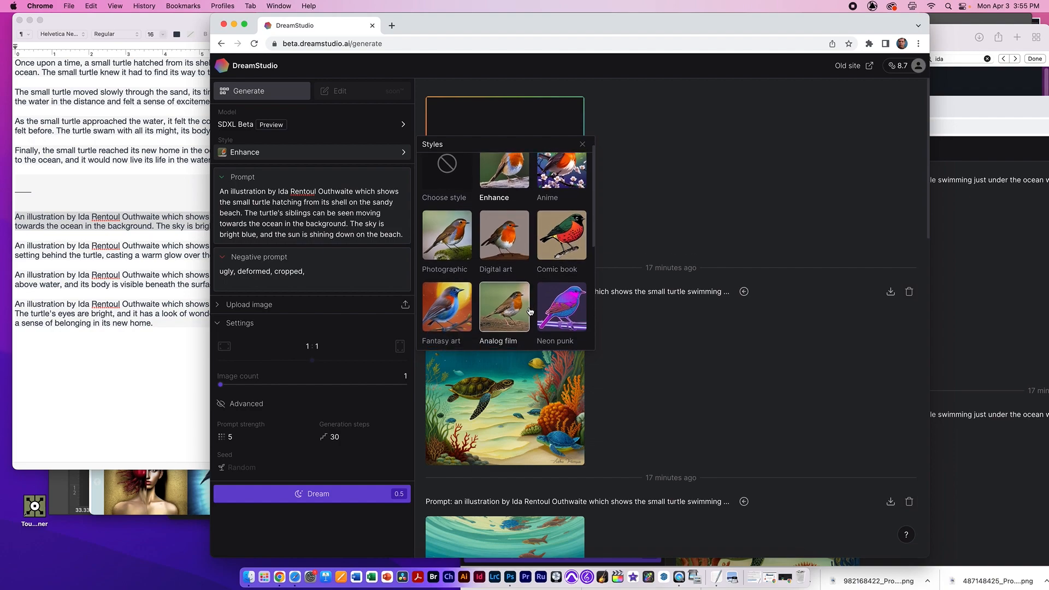
{"action": "left_click", "coordinate": [523, 239]}
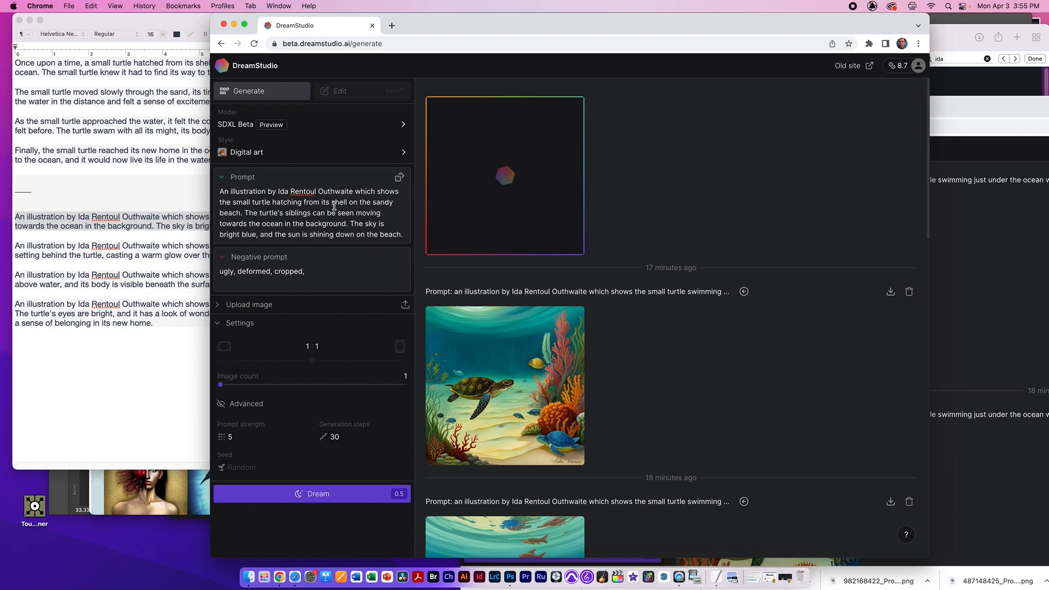
{"action": "left_click", "coordinate": [447, 183]}
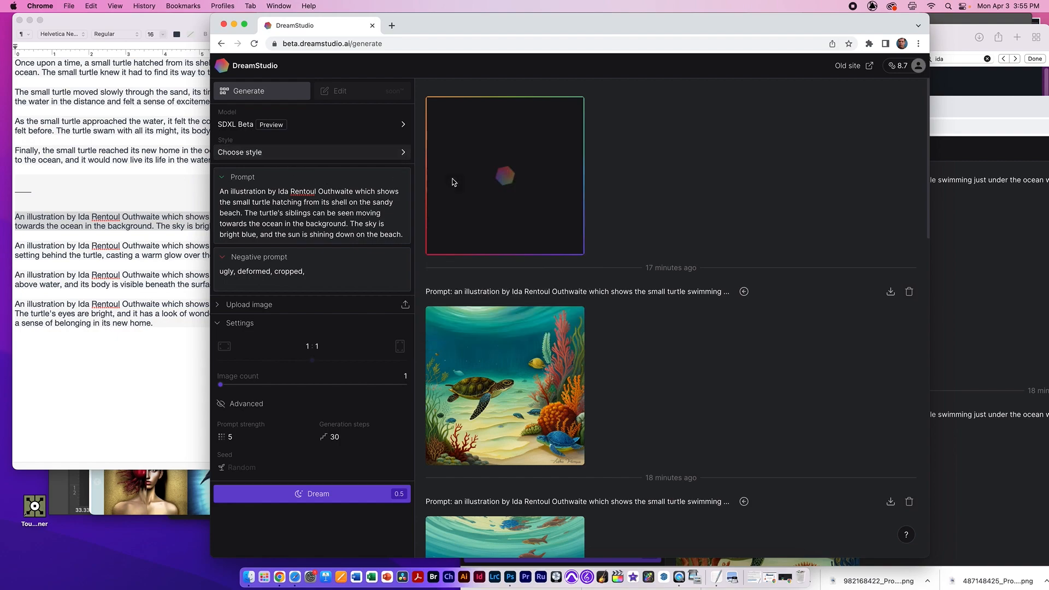
{"action": "left_click", "coordinate": [382, 154]}
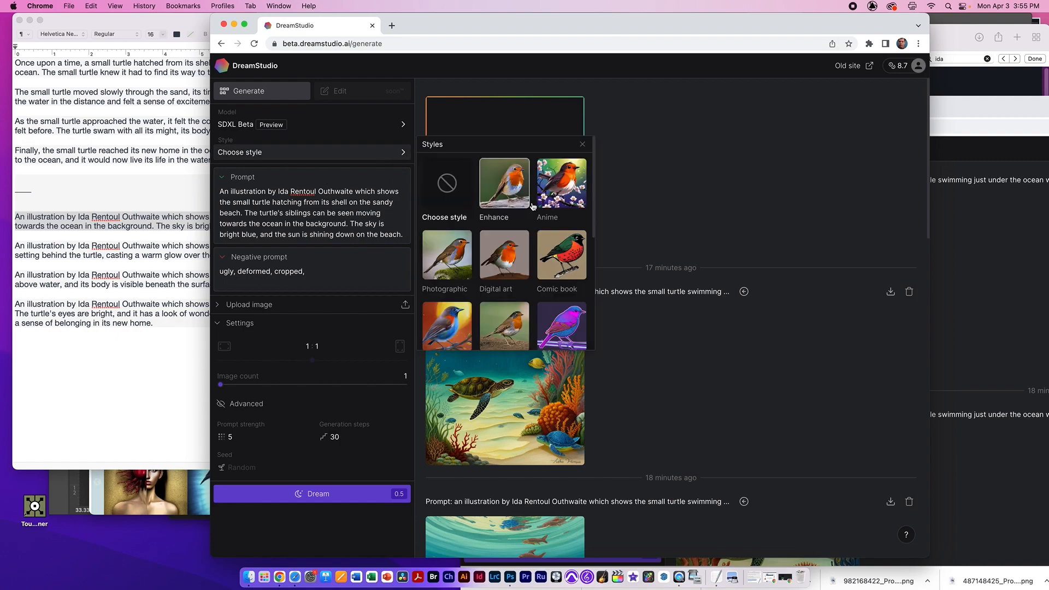
{"action": "left_click", "coordinate": [349, 205]}
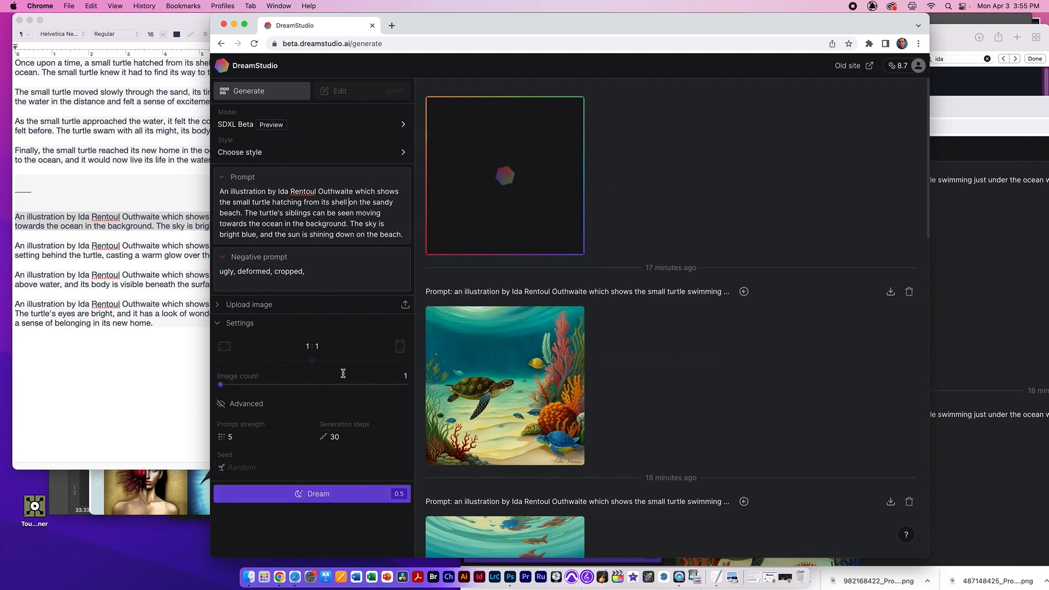
{"action": "mouse_move", "coordinate": [226, 389]}
{"action": "left_mouse_down"}
{"action": "mouse_move", "coordinate": [320, 382]}
{"action": "mouse_move", "coordinate": [218, 387]}
{"action": "left_mouse_up"}
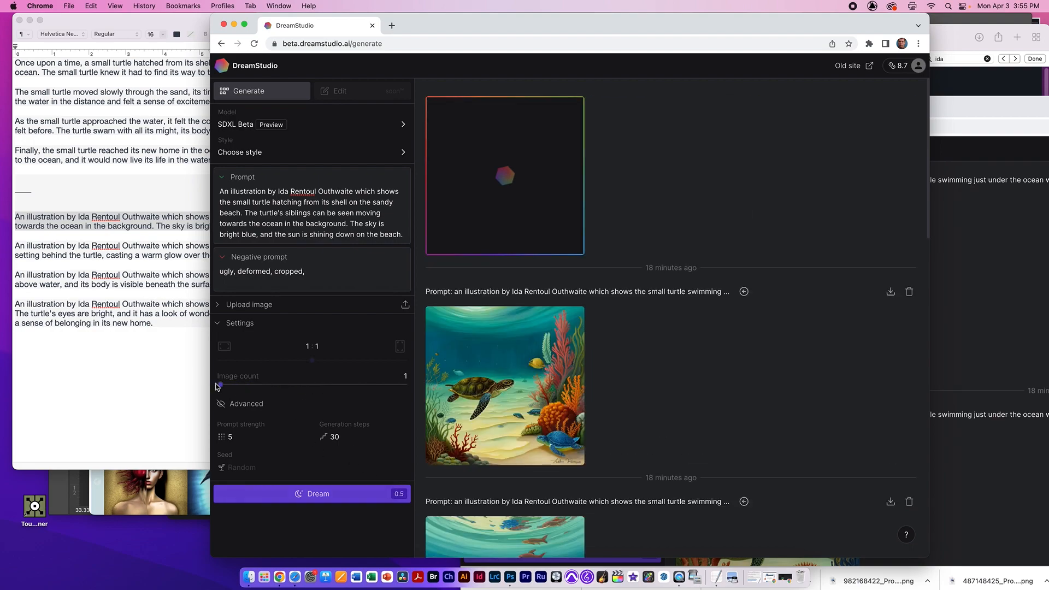
{"action": "left_click", "coordinate": [322, 494]}
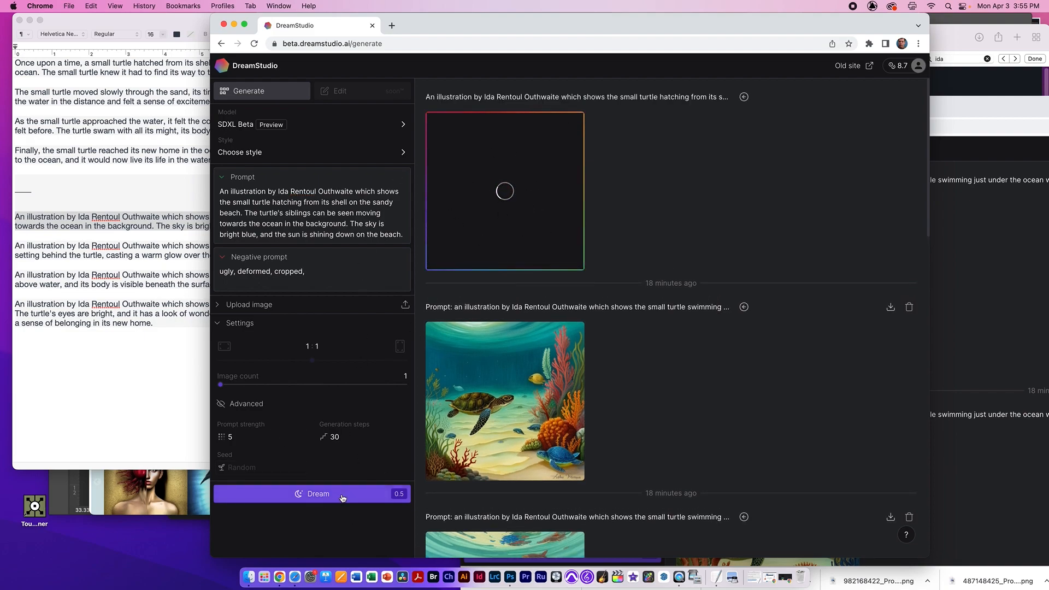
{"action": "mouse_move", "coordinate": [531, 216]}
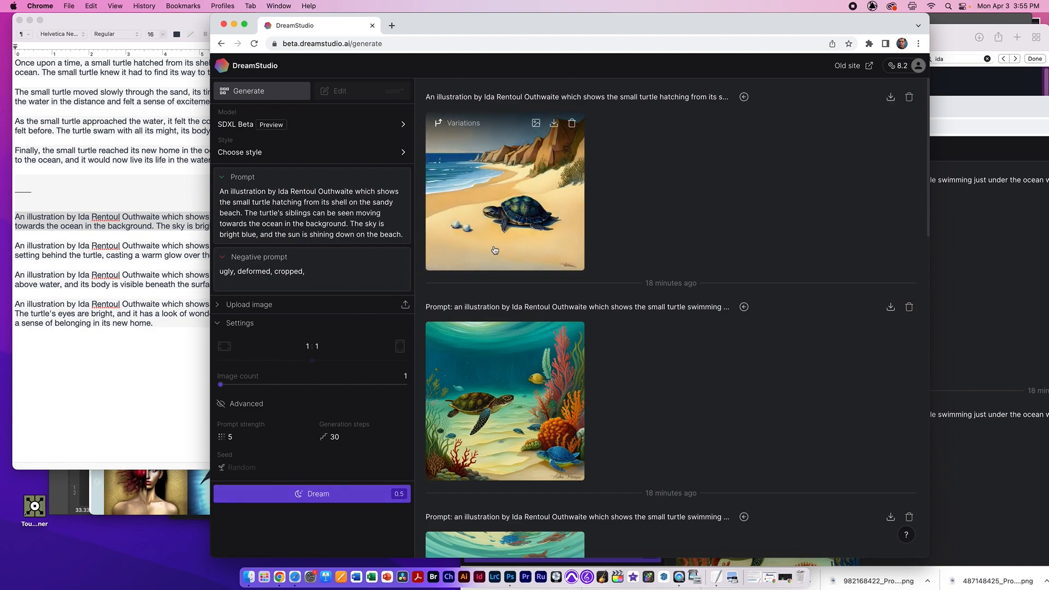
Step: Set the style to Digital art and generate another image of the hatching scene
{"action": "left_click", "coordinate": [381, 155]}
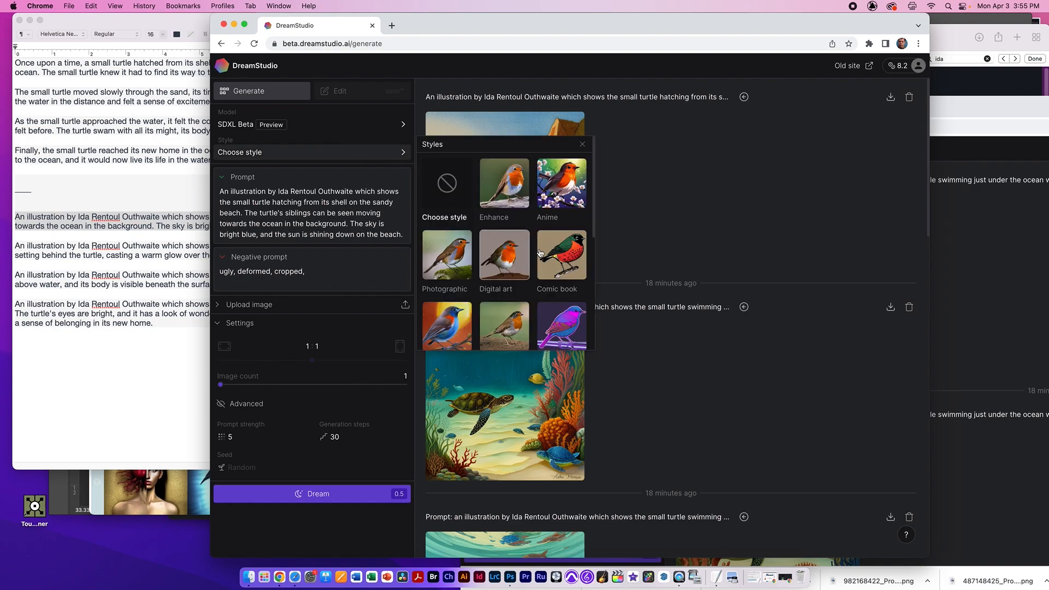
{"action": "left_click", "coordinate": [504, 254]}
{"action": "left_click", "coordinate": [328, 494]}
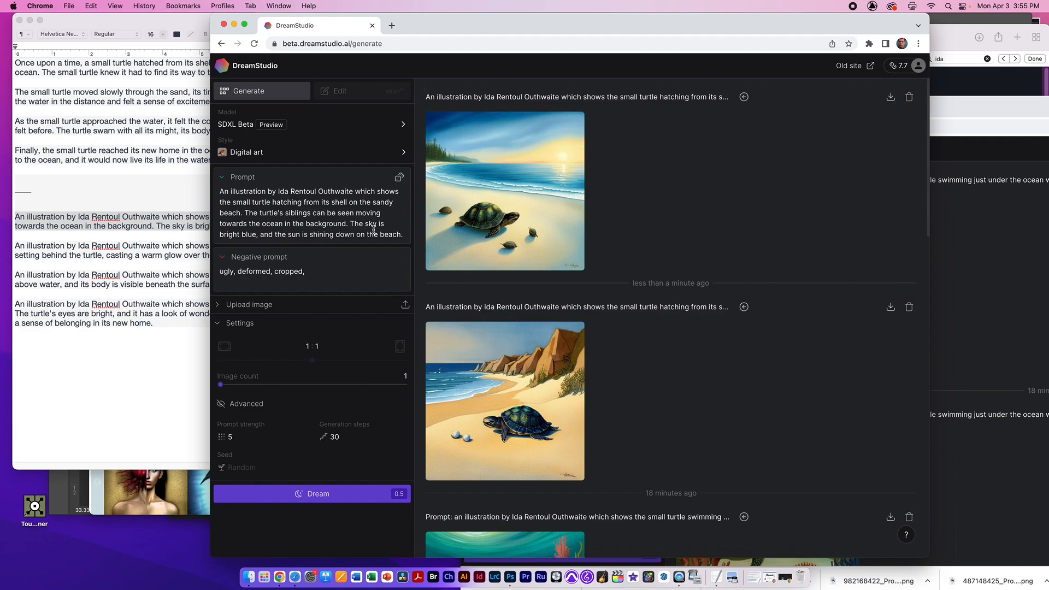
Step: Change the style to Comic book and generate the hatching image again
{"action": "left_click", "coordinate": [398, 151]}
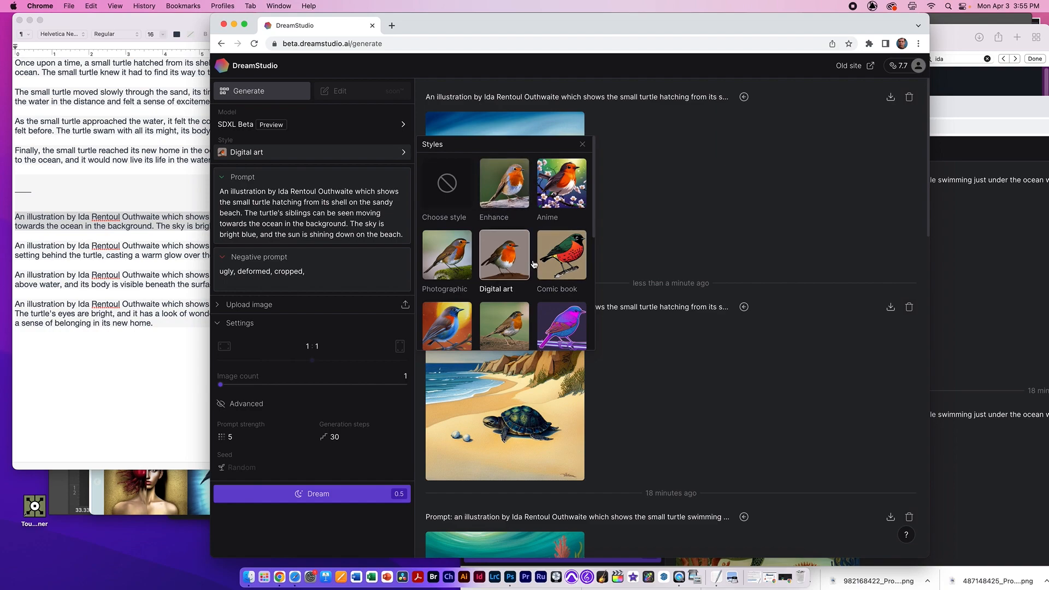
{"action": "left_click", "coordinate": [553, 260]}
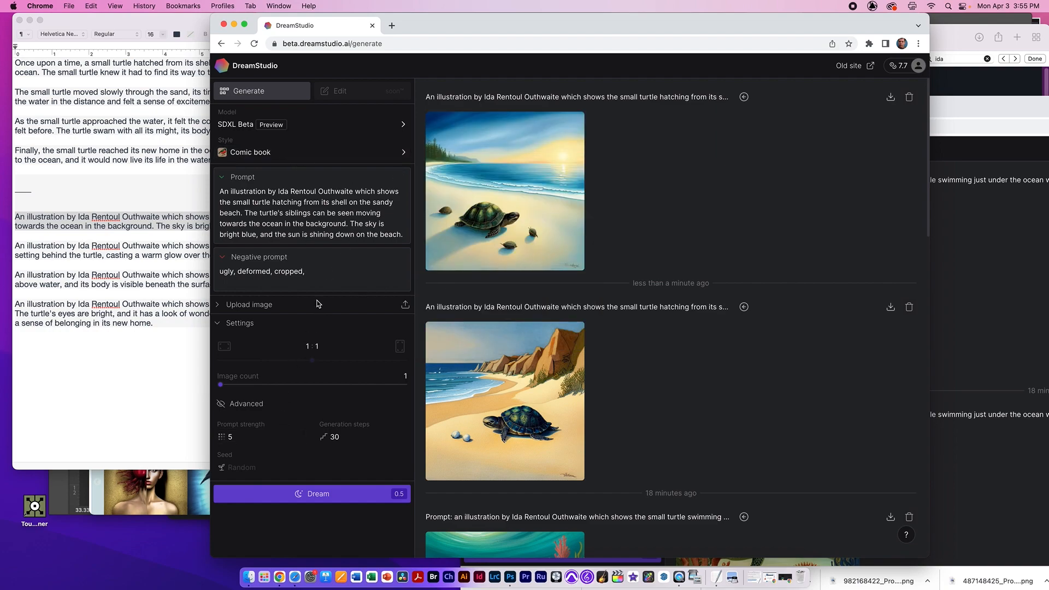
{"action": "left_click", "coordinate": [317, 496]}
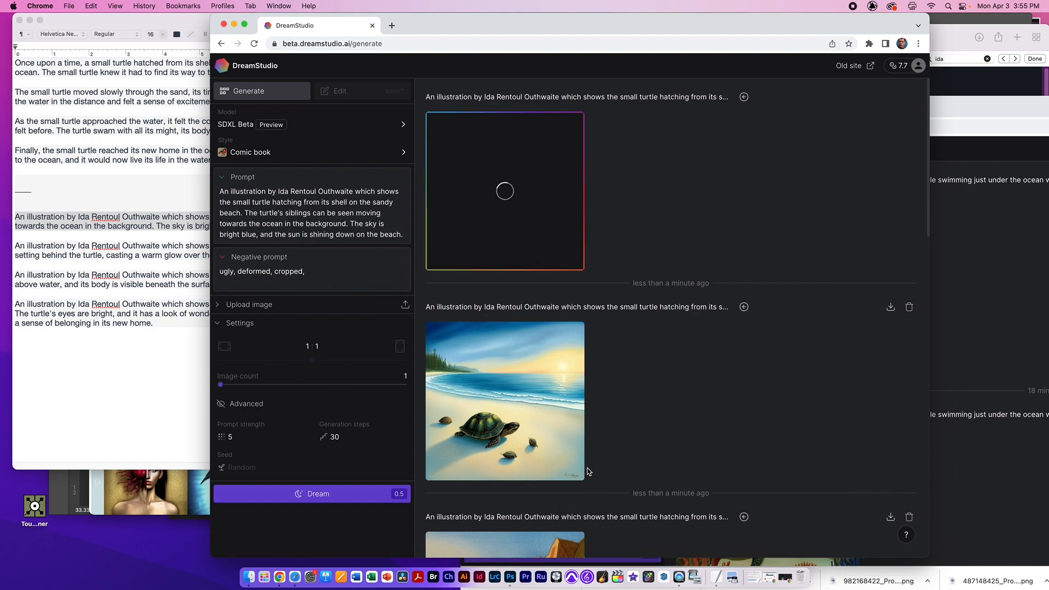
{"action": "mouse_move", "coordinate": [554, 209]}
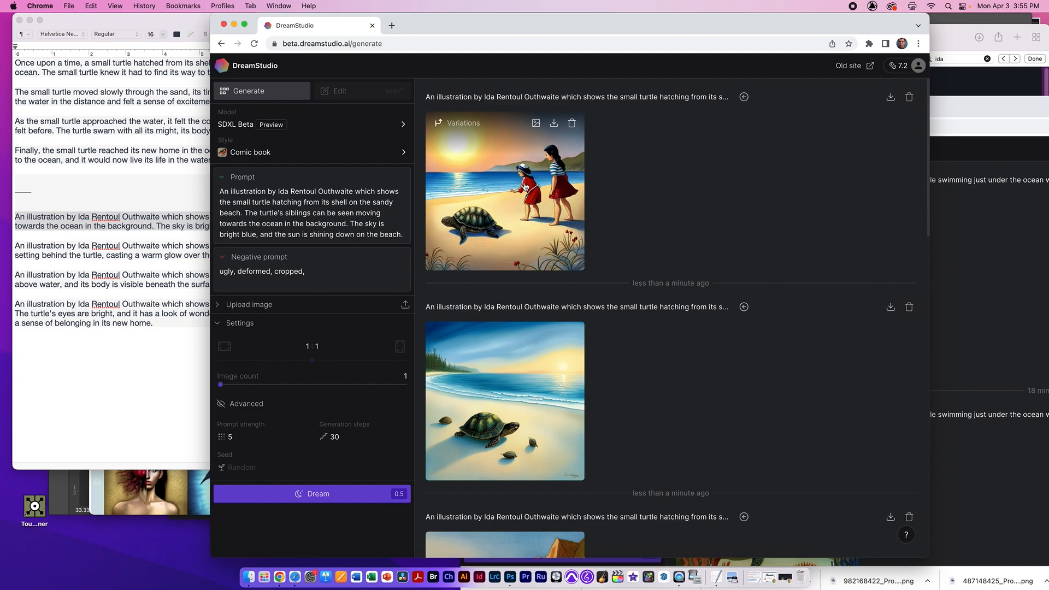
Step: Add "people" to the negative prompt and generate an image, repeat with "little girl," added, and compare the generated images
{"action": "left_click", "coordinate": [369, 275]}
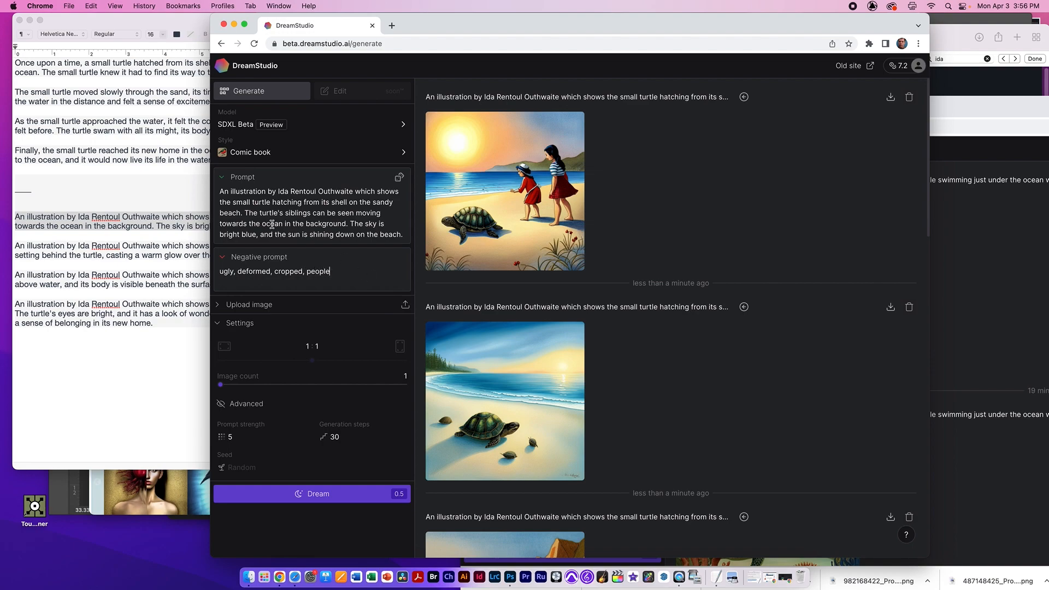
{"action": "left_click", "coordinate": [306, 500]}
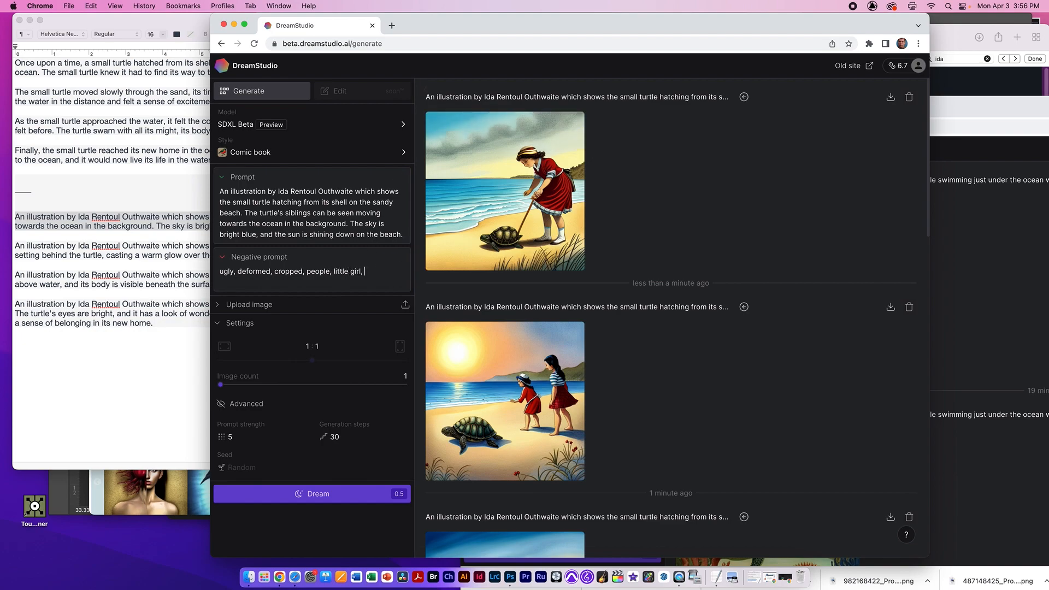
{"action": "left_click", "coordinate": [331, 494]}
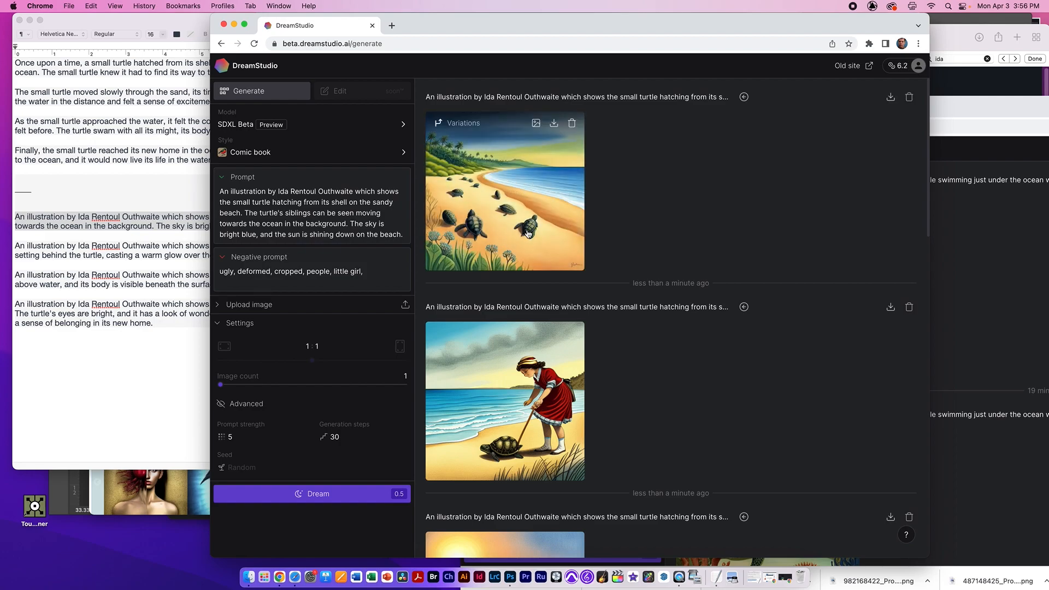
{"action": "scroll", "coordinate": [528, 234], "scroll_direction": "down", "scroll_amount": 15}
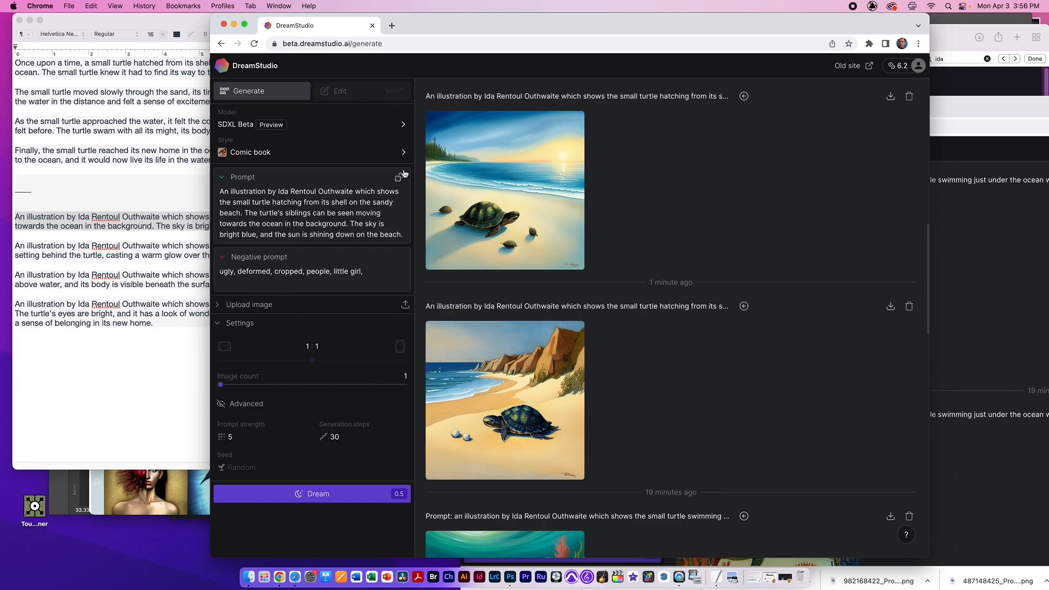
Step: Clear the style preset and download the generated hatching image showing the turtle and two eggs beside rocky cliffs
{"action": "left_click", "coordinate": [403, 153]}
{"action": "left_click", "coordinate": [447, 181]}
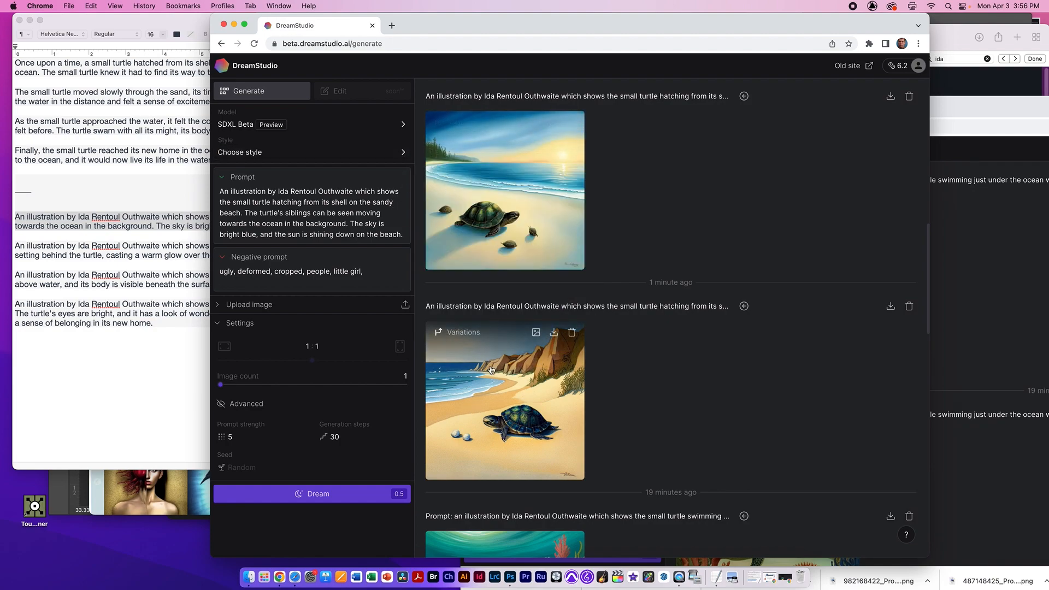
{"action": "left_click", "coordinate": [540, 361]}
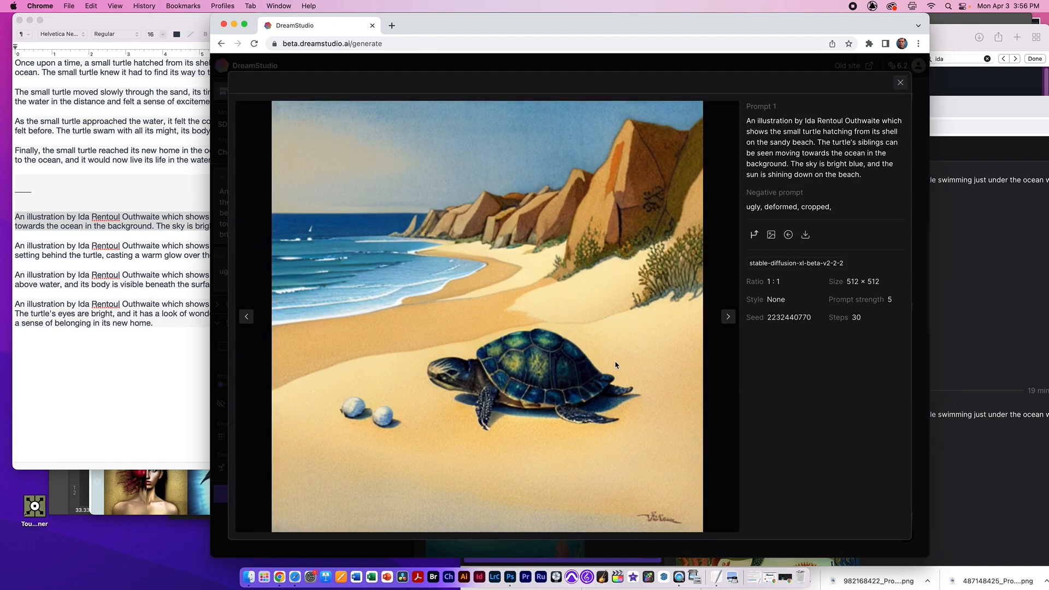
{"action": "left_click", "coordinate": [805, 234]}
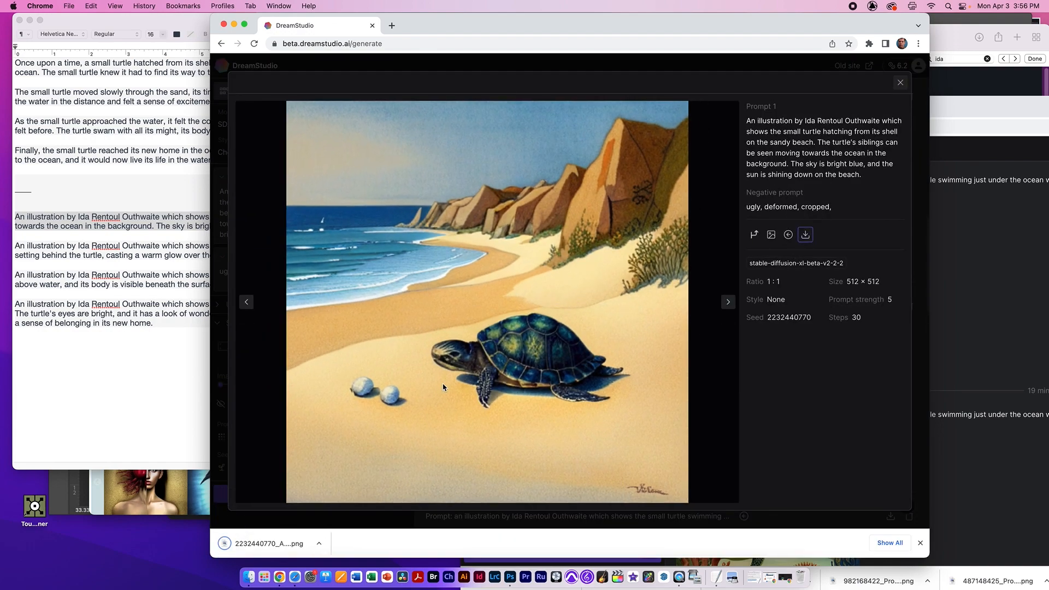
{"action": "left_click", "coordinate": [900, 83]}
Step: Copy the second illustration description, the turtle trudging through the sand, from TextEdit into the DreamStudio prompt and generate an image
{"action": "left_click", "coordinate": [151, 175]}
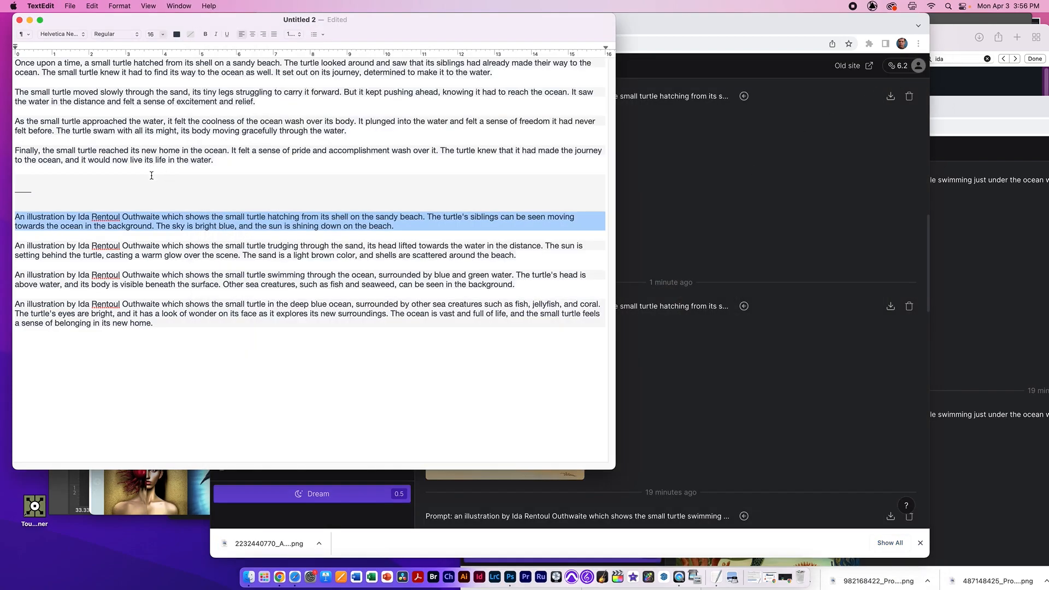
{"action": "triple_click", "coordinate": [35, 248]}
{"action": "key", "text": "super+c"}
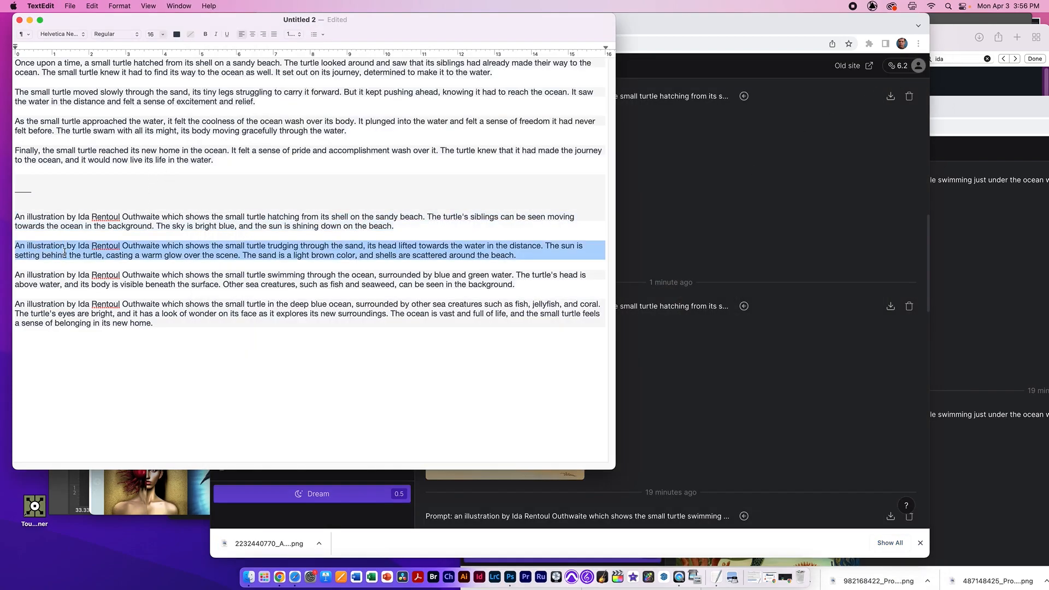
{"action": "left_click", "coordinate": [693, 214]}
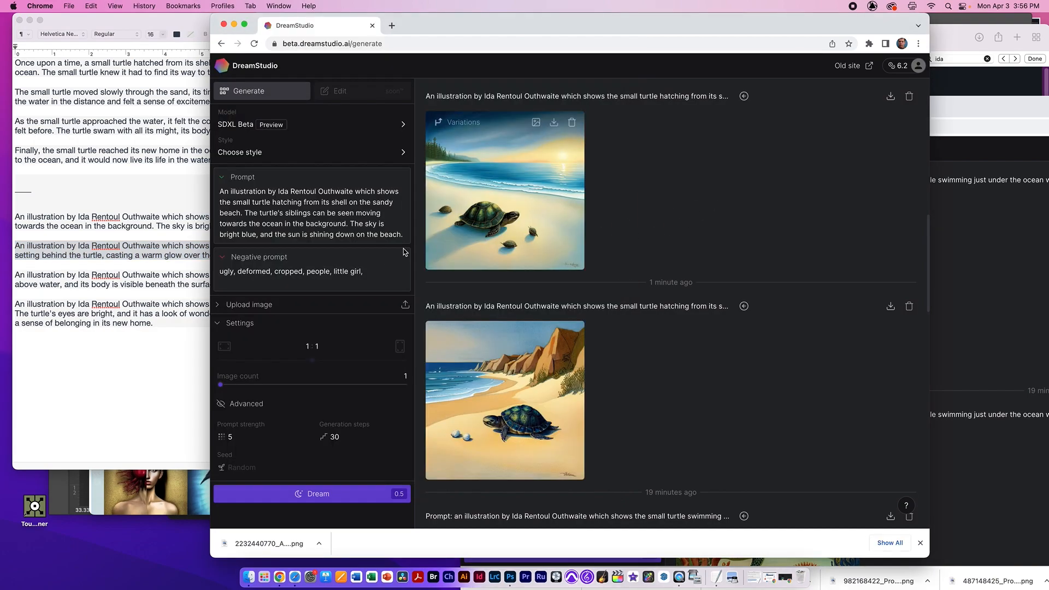
{"action": "triple_click", "coordinate": [347, 223]}
{"action": "scroll", "coordinate": [546, 334], "scroll_direction": "down", "scroll_amount": 2}
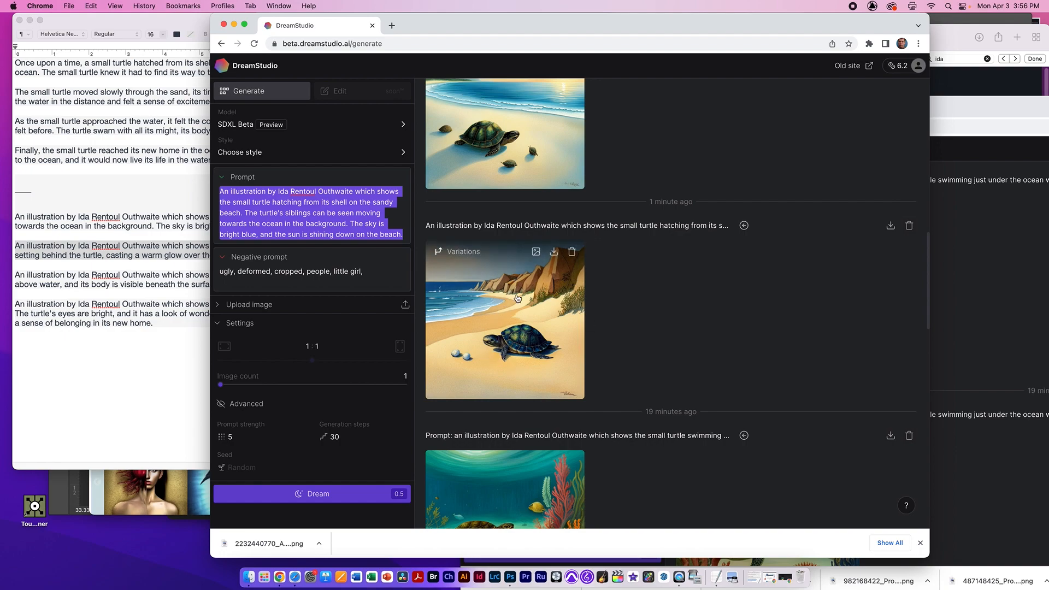
{"action": "left_click", "coordinate": [378, 160]}
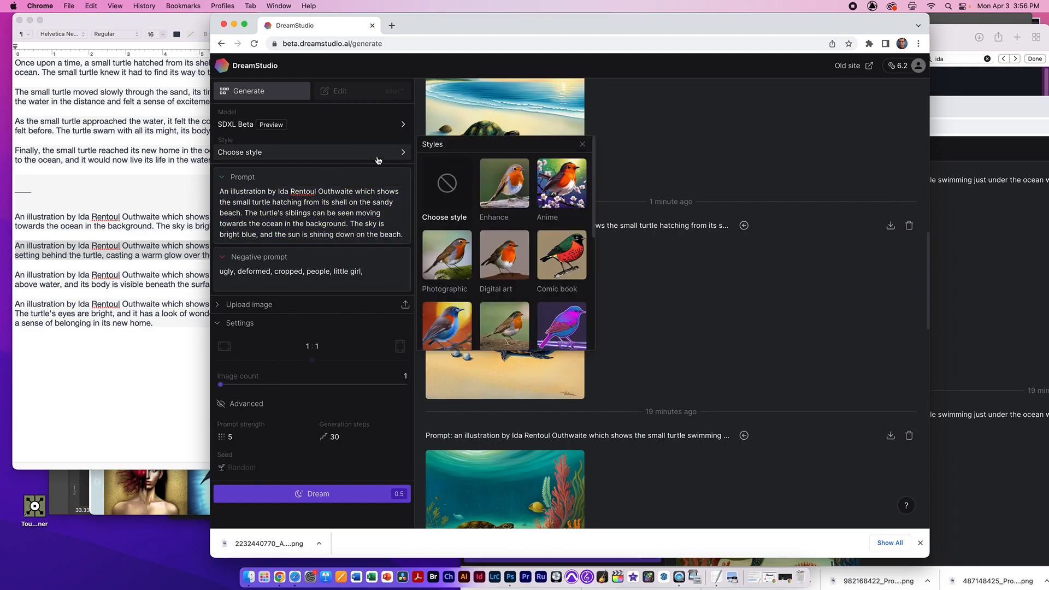
{"action": "left_click", "coordinate": [392, 190]}
{"action": "key", "text": "super+a"}
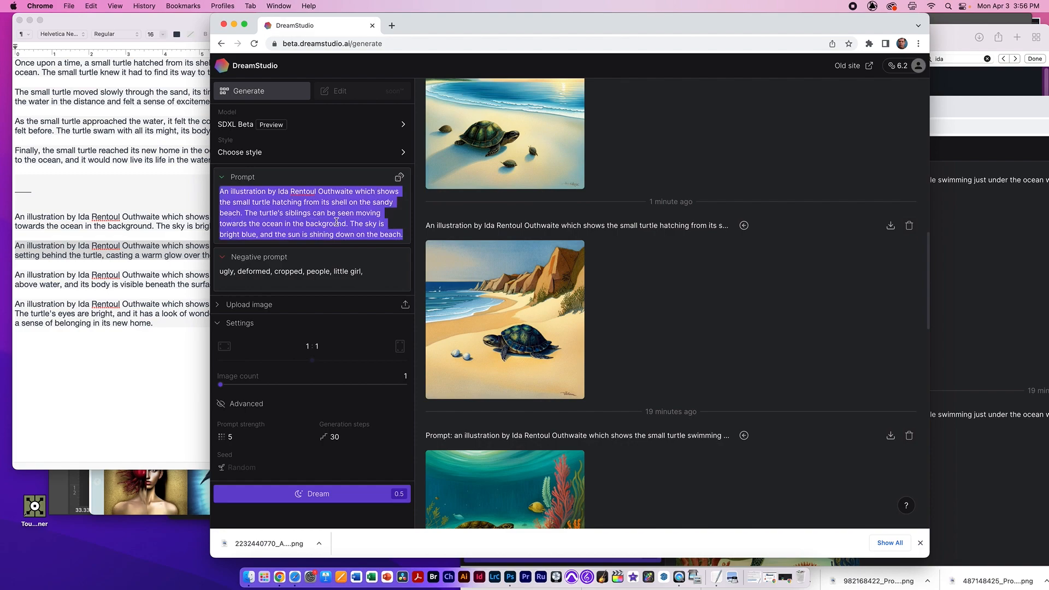
{"action": "key", "text": "super+v"}
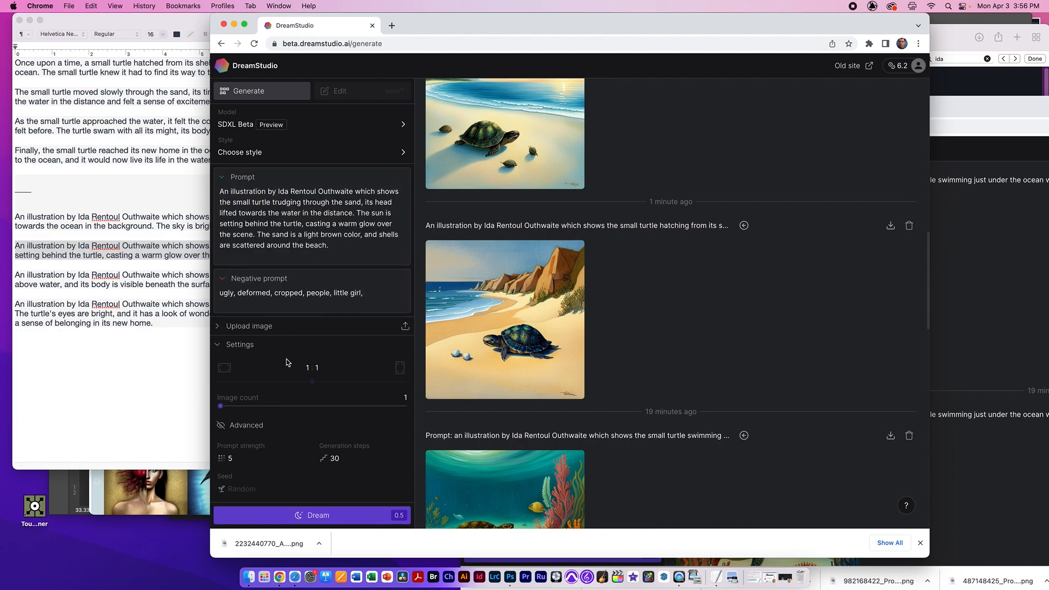
{"action": "left_click", "coordinate": [322, 516]}
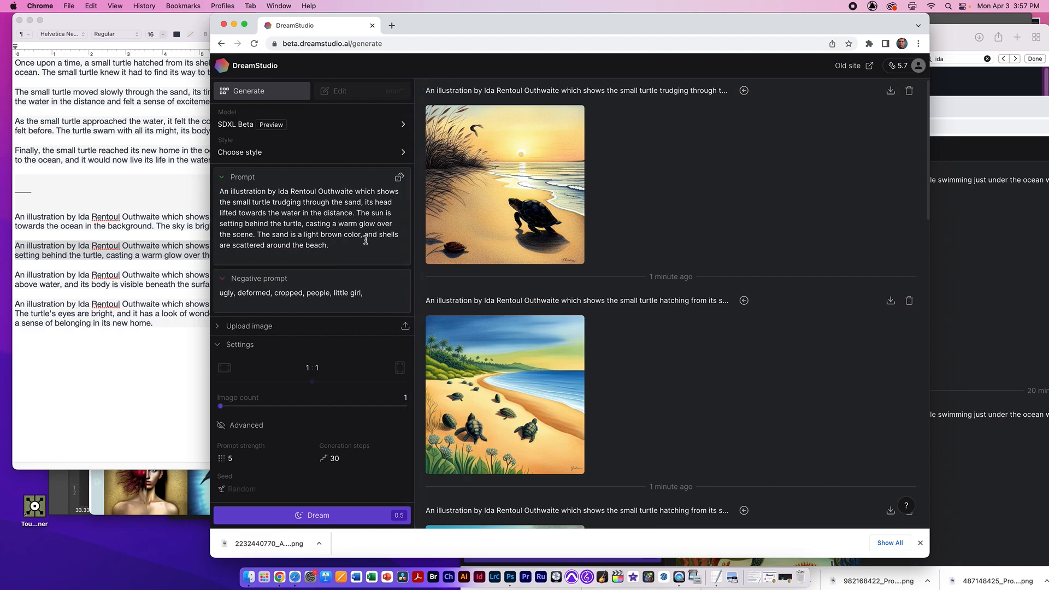
Step: Compare the earlier images, generate another one from the trudging prompt and download the new result
{"action": "scroll", "coordinate": [538, 350], "scroll_direction": "down", "scroll_amount": 6}
{"action": "scroll", "coordinate": [538, 350], "scroll_direction": "down", "scroll_amount": 6}
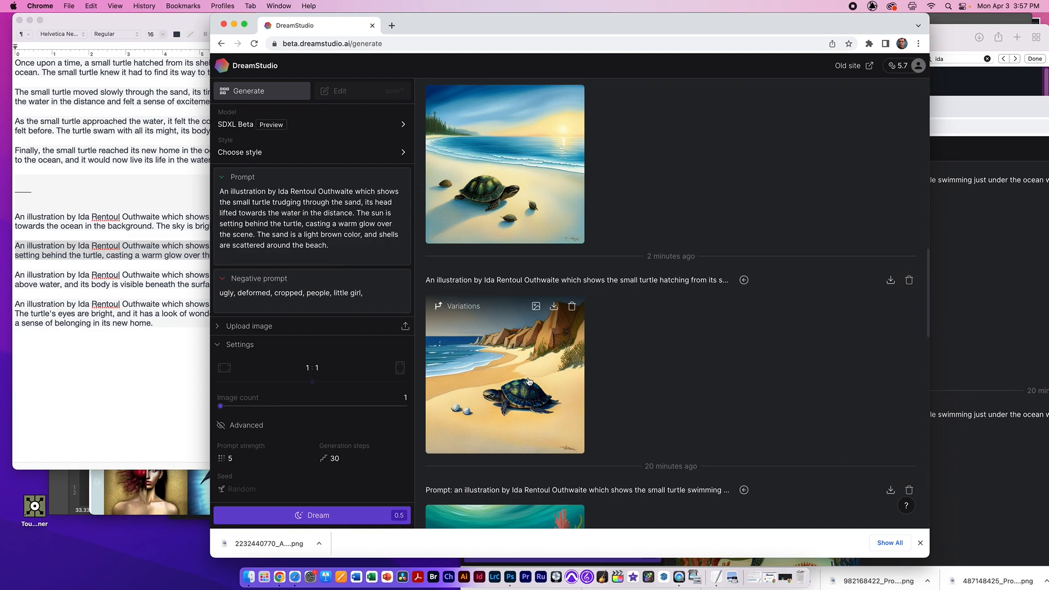
{"action": "scroll", "coordinate": [527, 382], "scroll_direction": "up", "scroll_amount": 10}
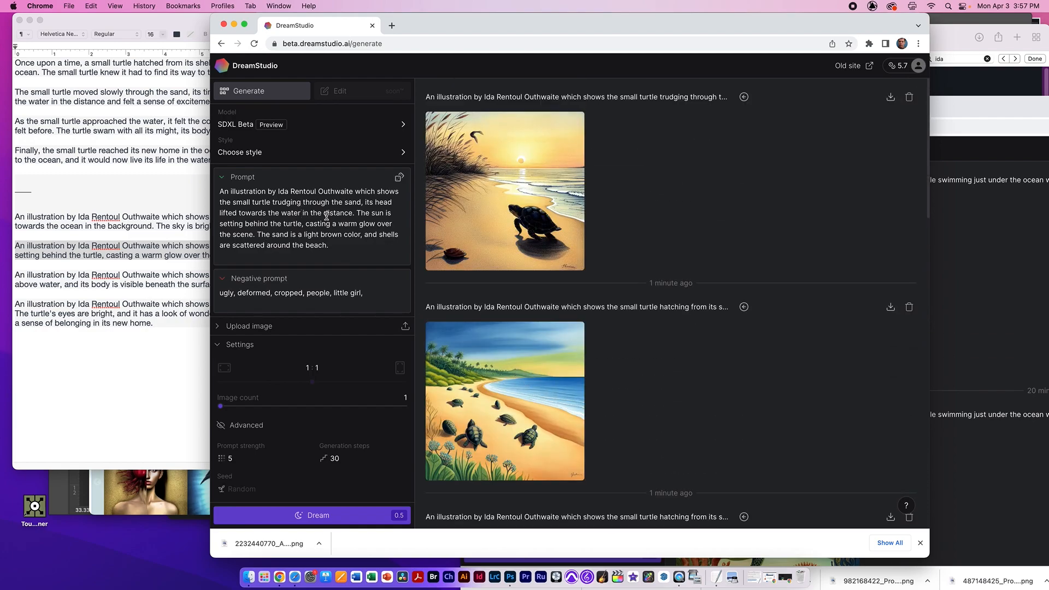
{"action": "left_click", "coordinate": [330, 202]}
{"action": "left_click", "coordinate": [349, 513]}
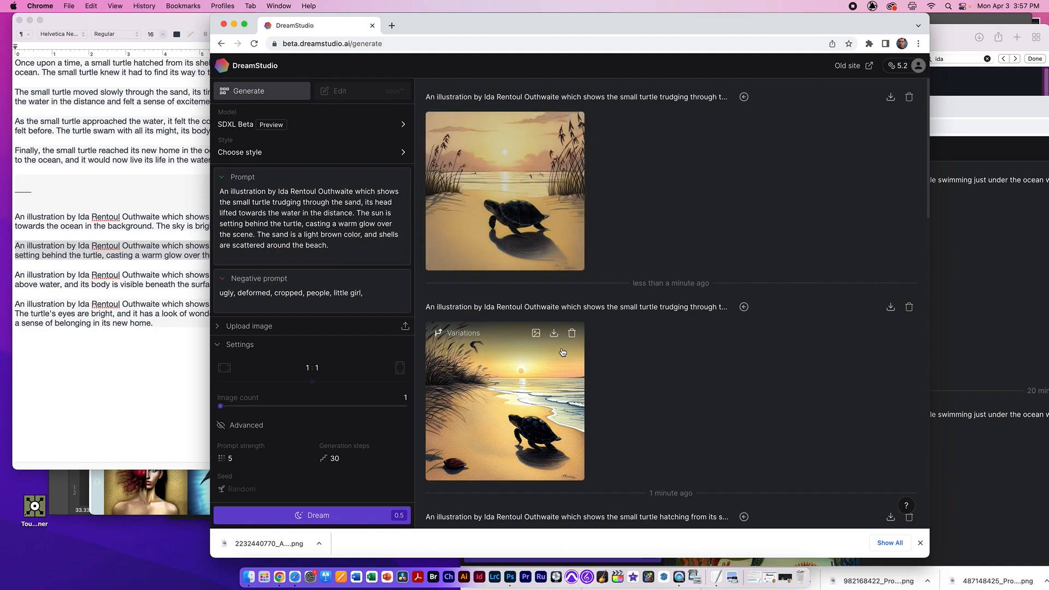
{"action": "left_click", "coordinate": [554, 126]}
Step: Replace the prompt with the third TextEdit description, the turtle swimming through the ocean, and generate an image
{"action": "left_click", "coordinate": [116, 285]}
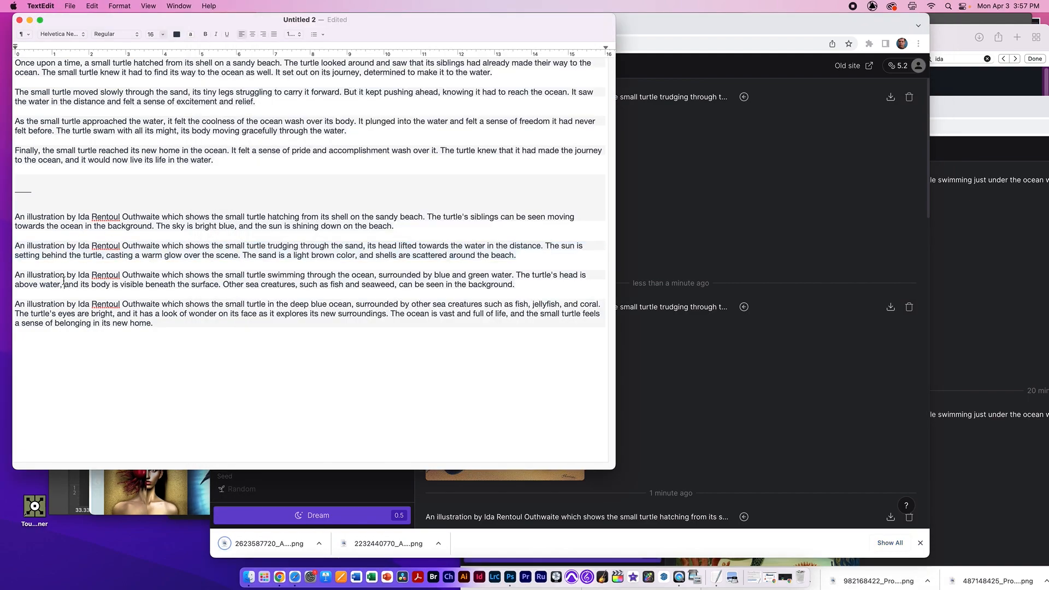
{"action": "triple_click", "coordinate": [116, 285]}
{"action": "key", "text": "super+c"}
{"action": "key", "text": "super+Tab"}
{"action": "left_click", "coordinate": [327, 233]}
{"action": "key", "text": "super+a"}
{"action": "key", "text": "super+v"}
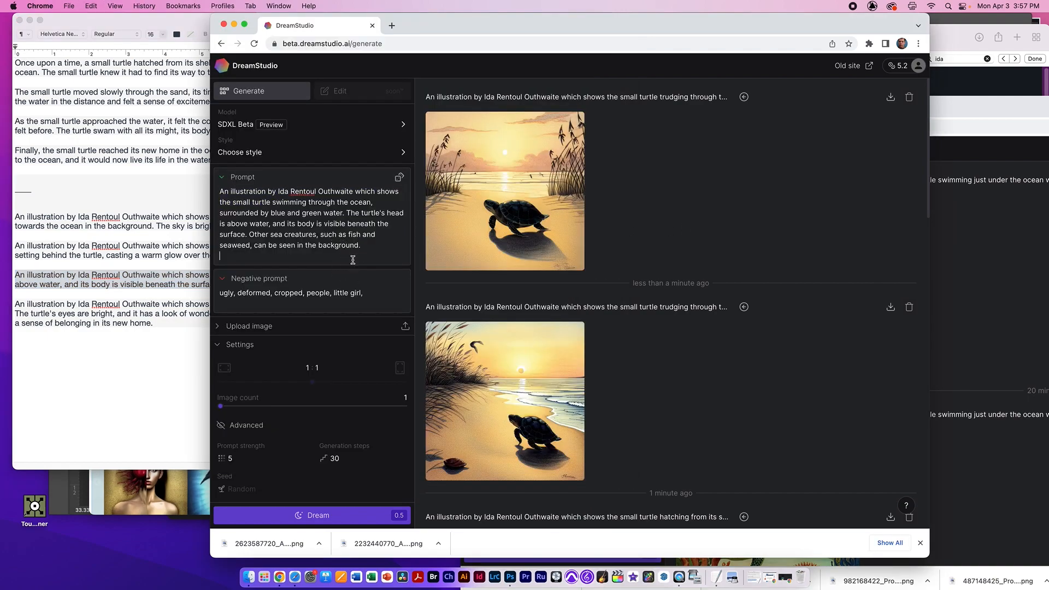
{"action": "key", "text": "BackSpace"}
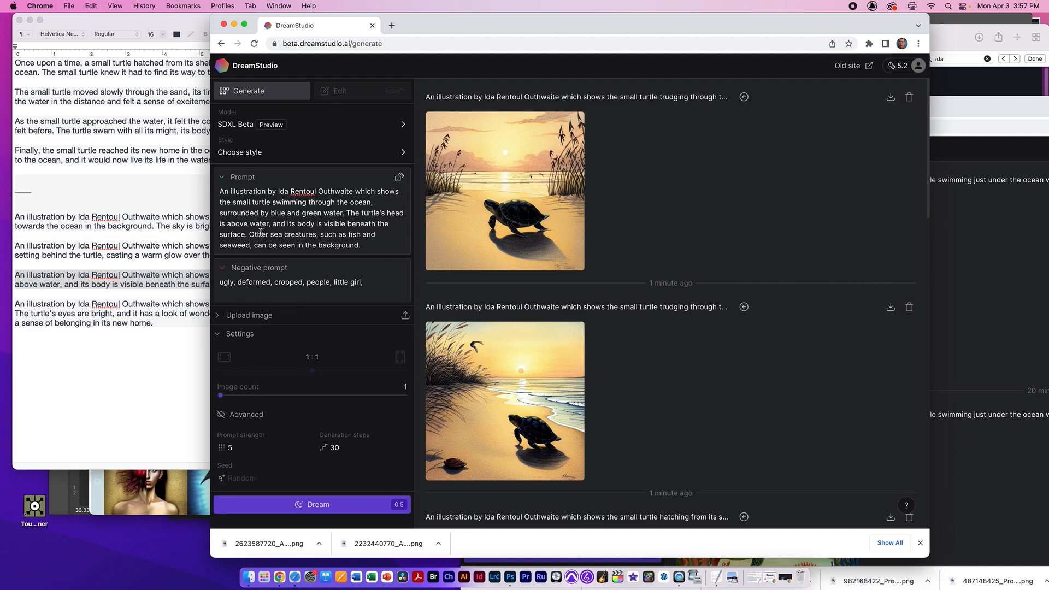
{"action": "left_click", "coordinate": [334, 508]}
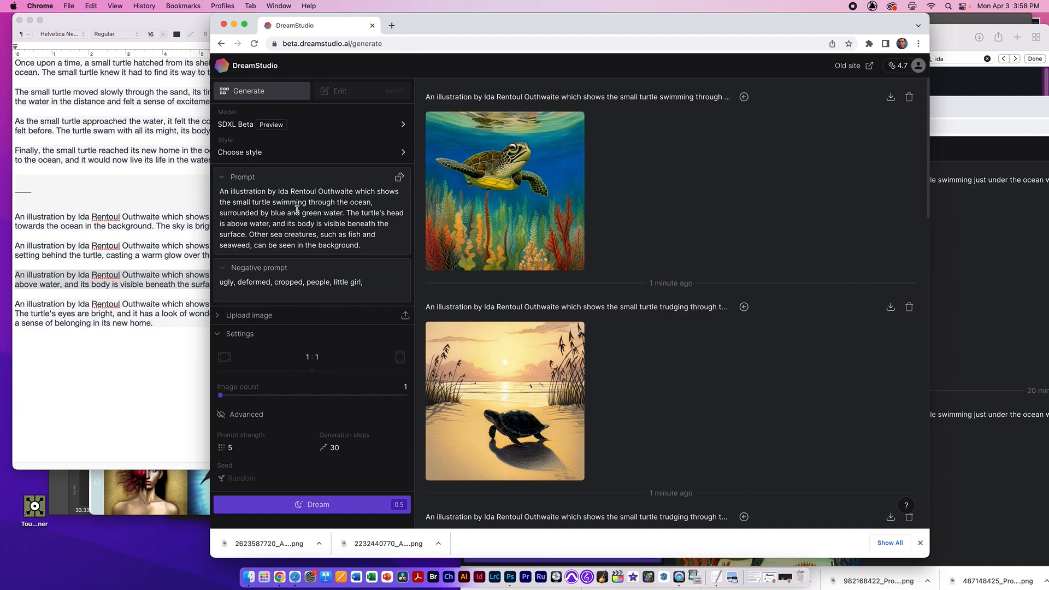
{"action": "left_click_drag", "start_coordinate": [230, 191], "coordinate": [330, 193]}
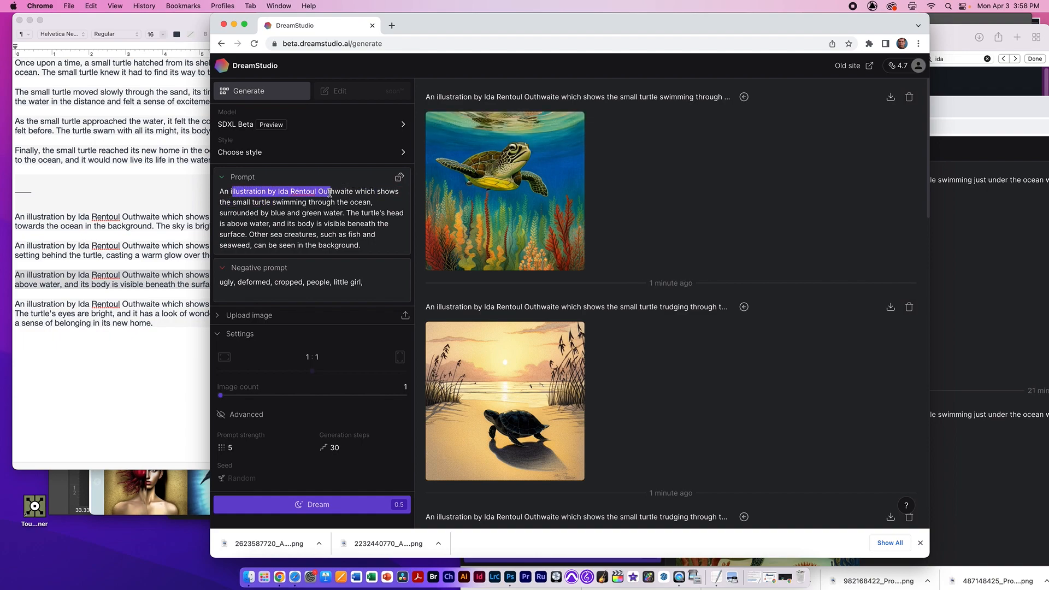
{"action": "left_click", "coordinate": [285, 209]}
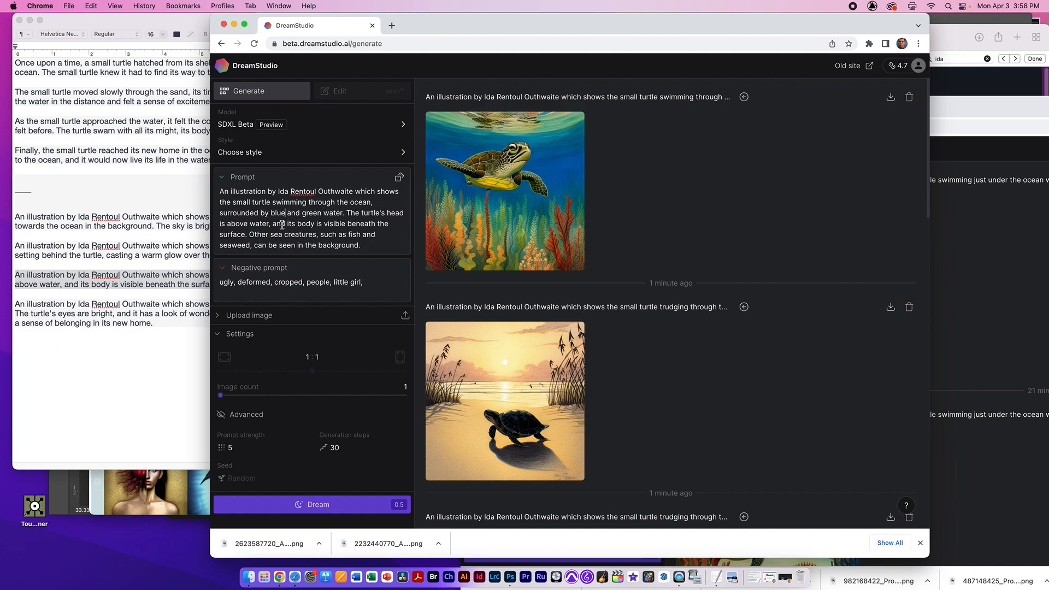
{"action": "left_click_drag", "start_coordinate": [270, 225], "coordinate": [343, 211]}
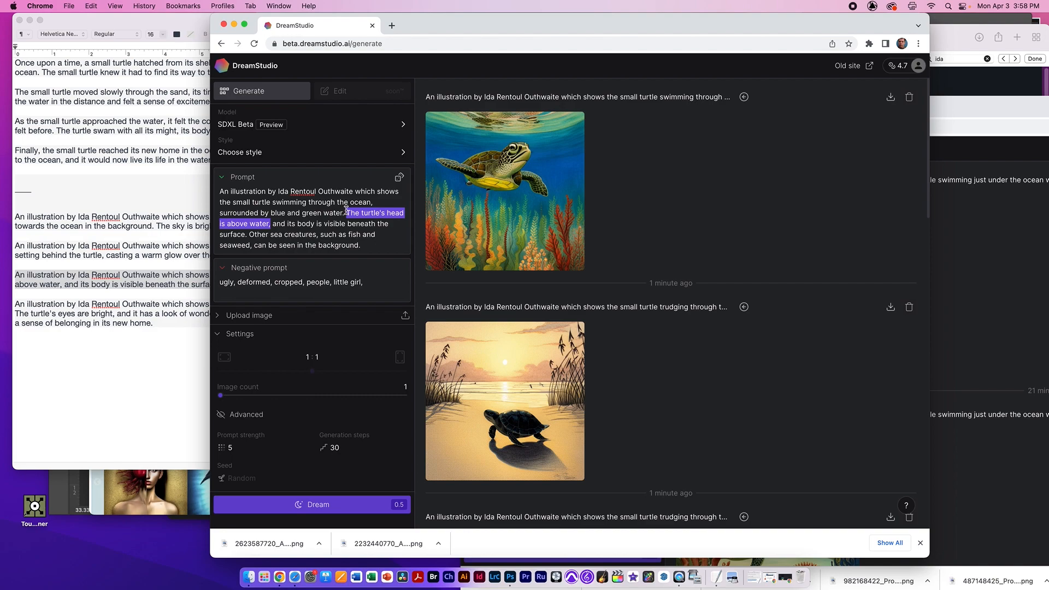
{"action": "key", "text": "BackSpace"}
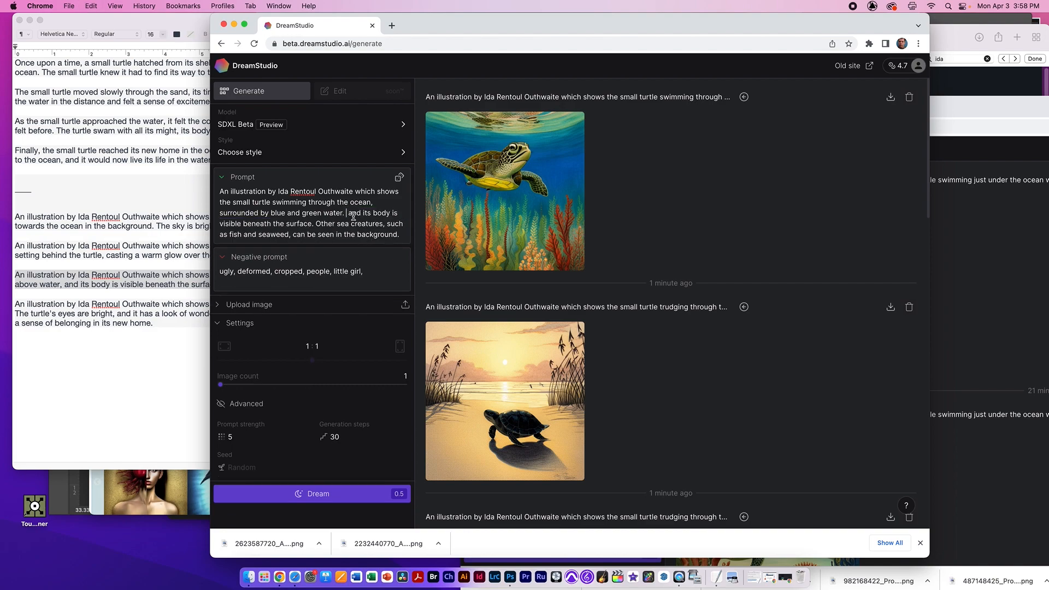
{"action": "double_click", "coordinate": [357, 213]}
{"action": "key", "text": "super+z"}
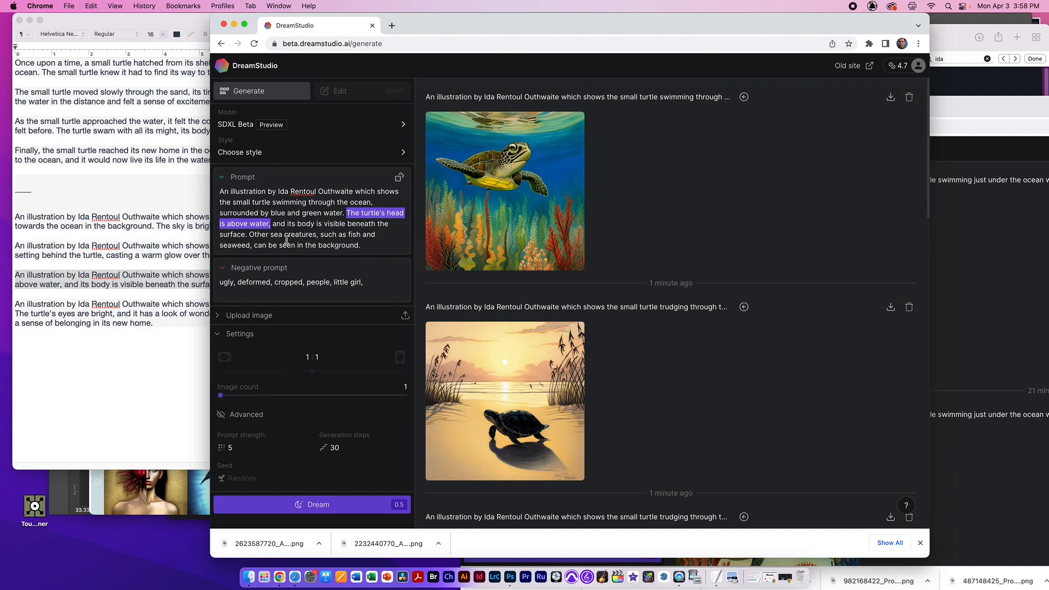
Step: Remove "surrounded by blue and green water" from the prompt, keeping the sentence about the turtle's head and body, and generate an image
{"action": "left_click", "coordinate": [247, 233], "text": "shift"}
{"action": "key", "text": "super+c"}
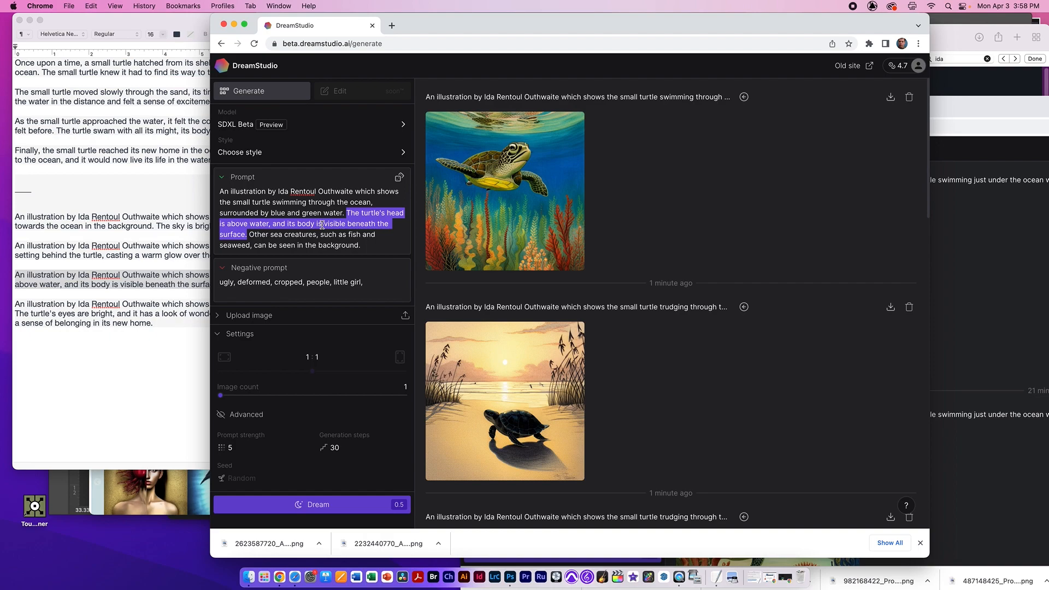
{"action": "key", "text": "BackSpace"}
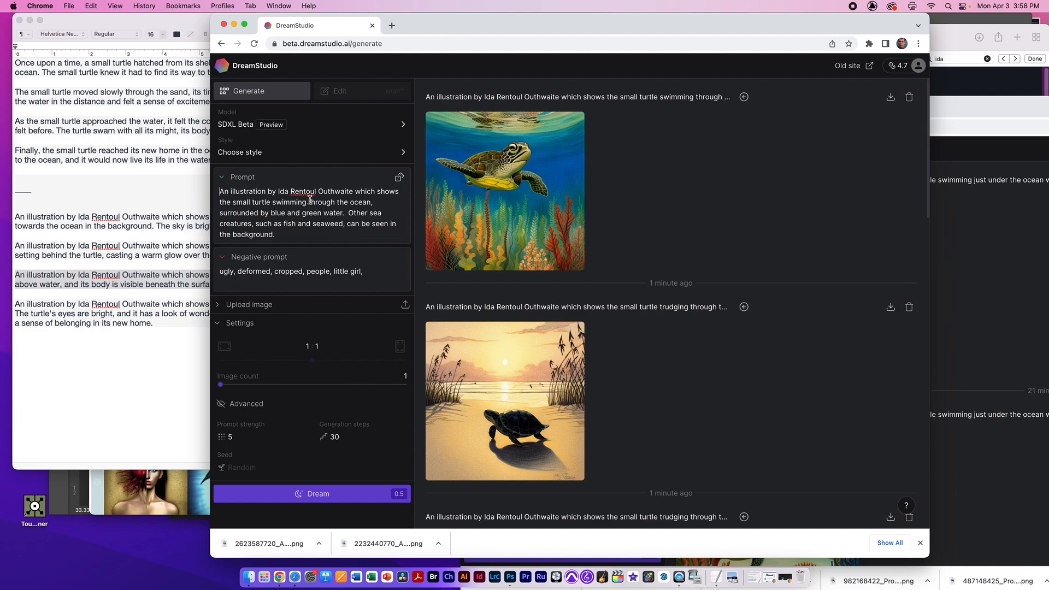
{"action": "left_click_drag", "start_coordinate": [344, 213], "coordinate": [217, 218]}
{"action": "key", "text": "super+v"}
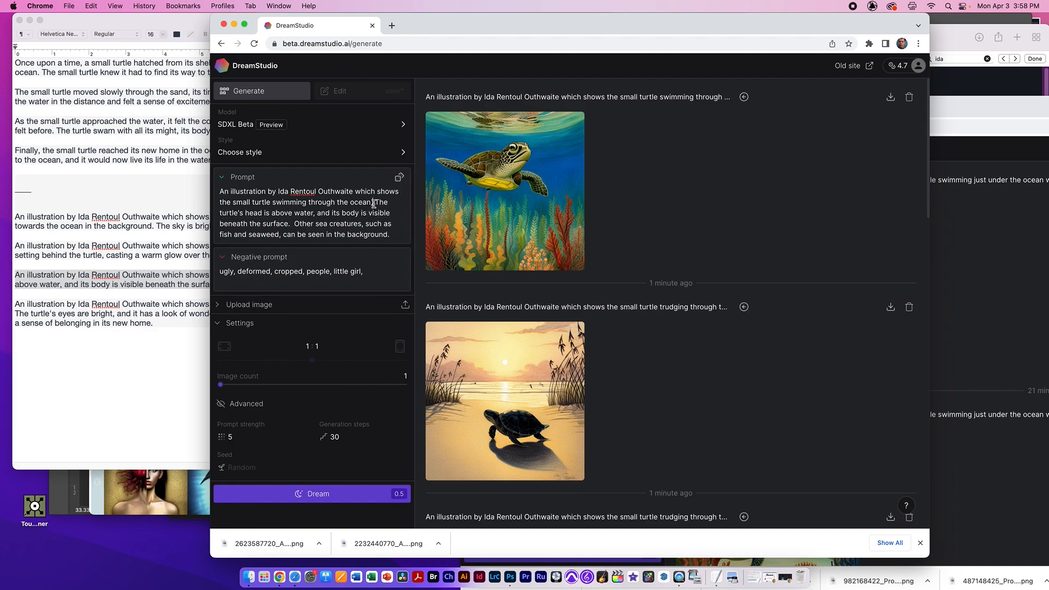
{"action": "key", "text": "BackSpace"}
{"action": "left_click", "coordinate": [310, 494]}
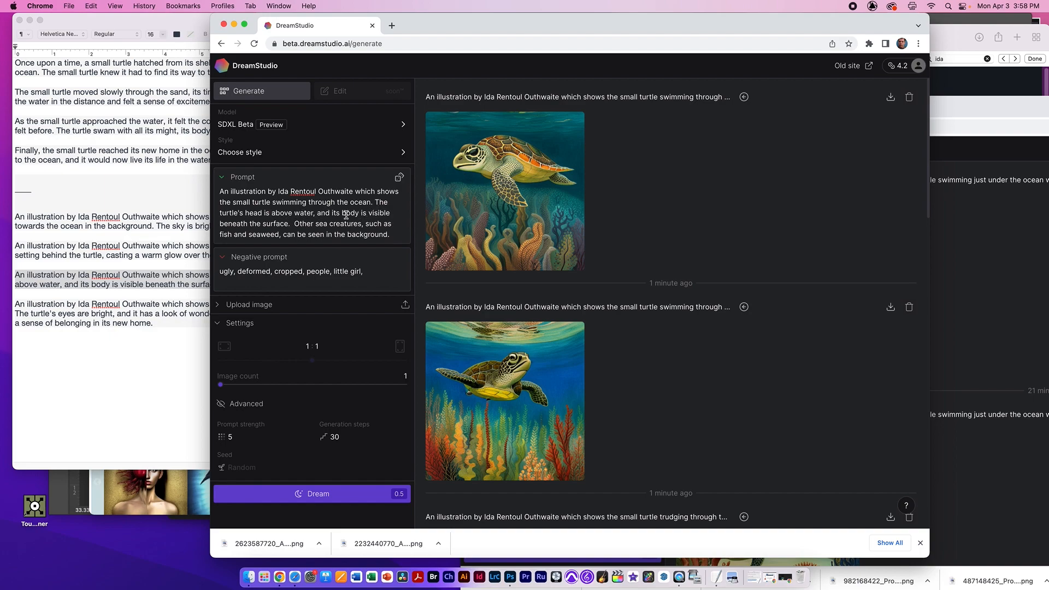
Step: Delete the word "visible" from the description of the turtle's body and generate the swimming image again
{"action": "double_click", "coordinate": [271, 224]}
{"action": "double_click", "coordinate": [378, 213]}
{"action": "key", "text": "BackSpace"}
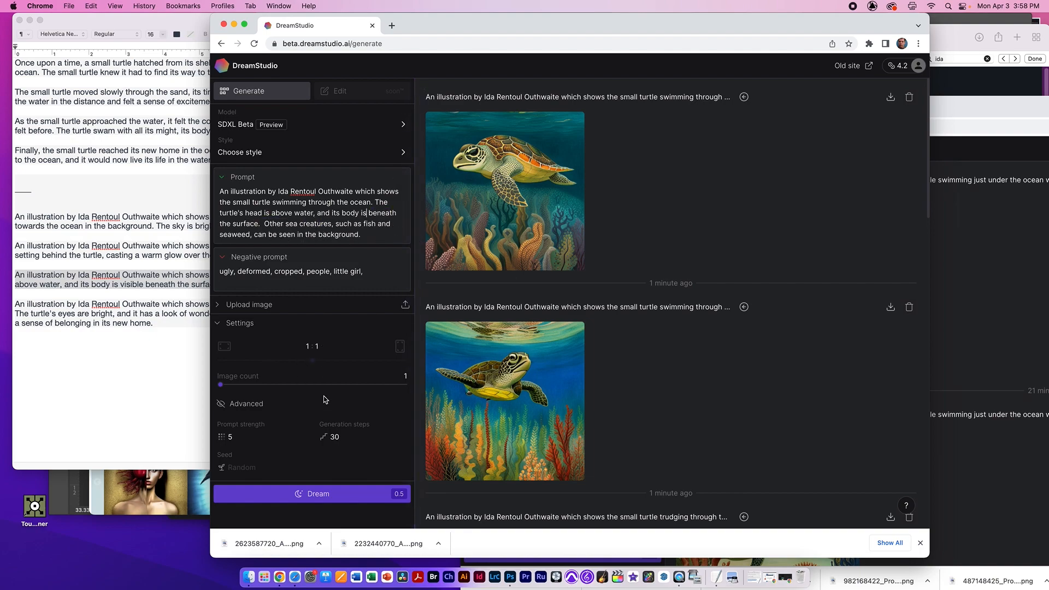
{"action": "left_click", "coordinate": [293, 498]}
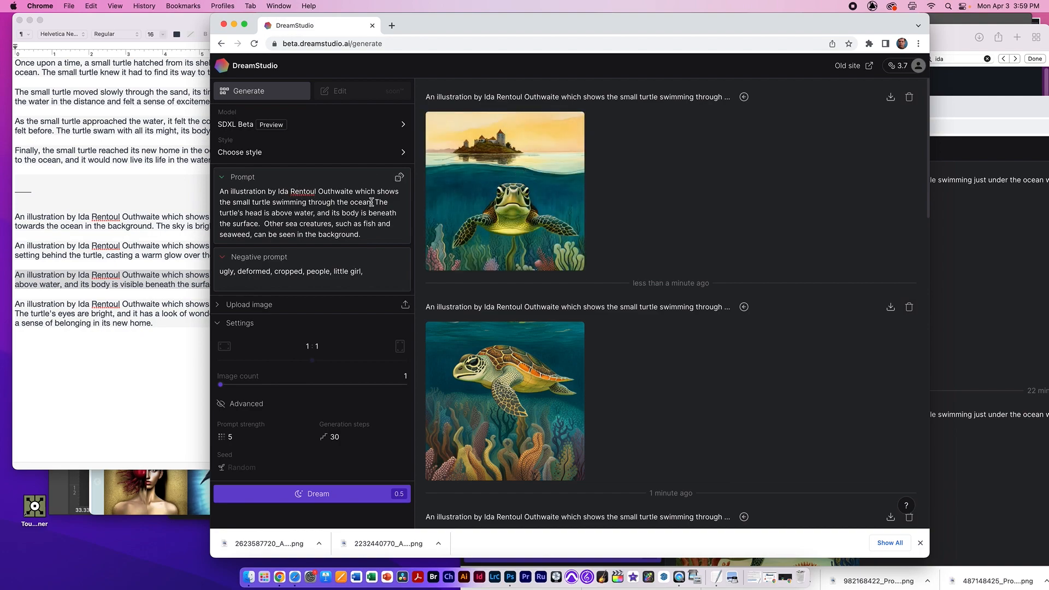
Step: Replace "through" with "on top of" in the swimming prompt, generate two images and compare them with the earlier ones
{"action": "double_click", "coordinate": [324, 202]}
{"action": "type", "text": "on"}
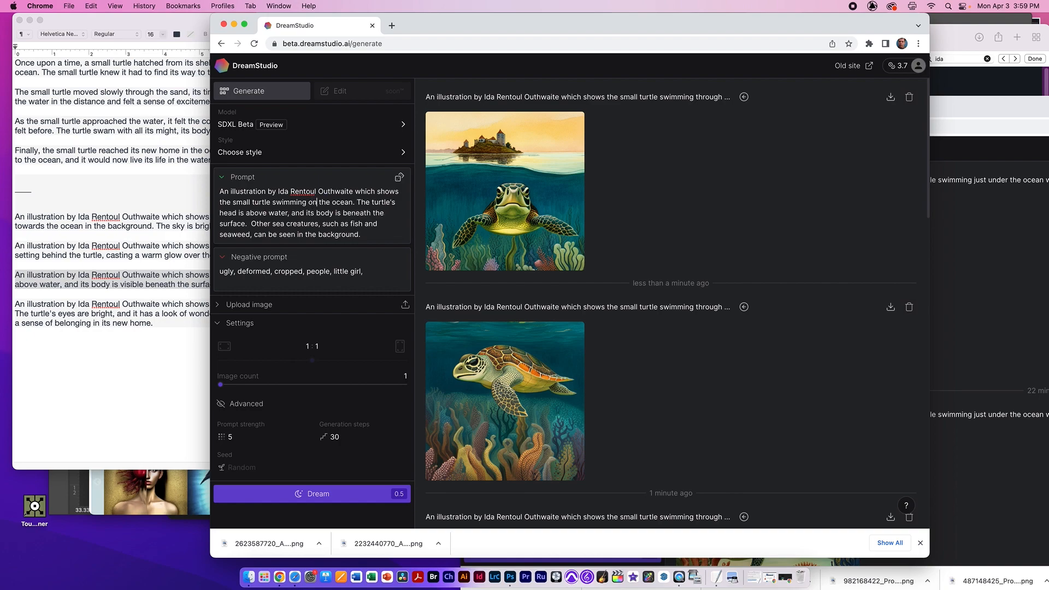
{"action": "type", "text": " top o"}
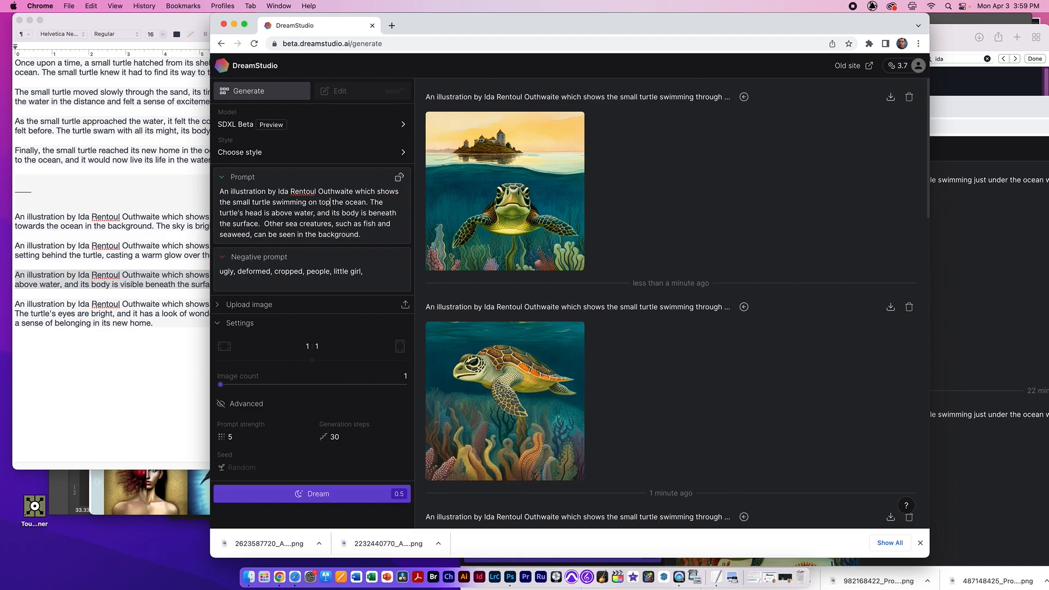
{"action": "type", "text": "f"}
{"action": "left_click", "coordinate": [314, 494]}
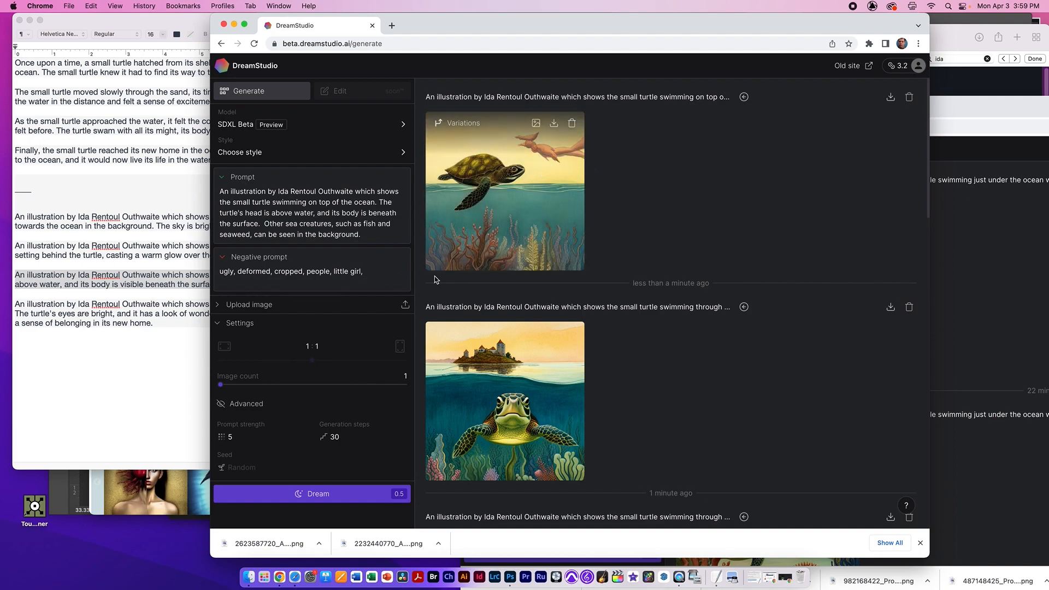
{"action": "left_click", "coordinate": [349, 493]}
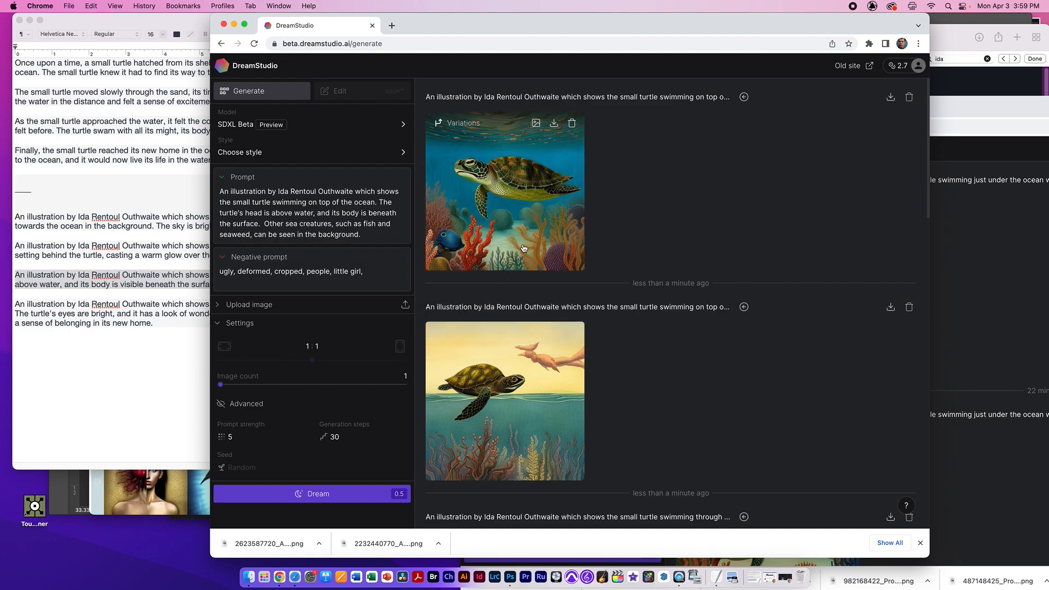
{"action": "scroll", "coordinate": [497, 280], "scroll_direction": "down", "scroll_amount": 10}
{"action": "scroll", "coordinate": [550, 304], "scroll_direction": "up", "scroll_amount": 10}
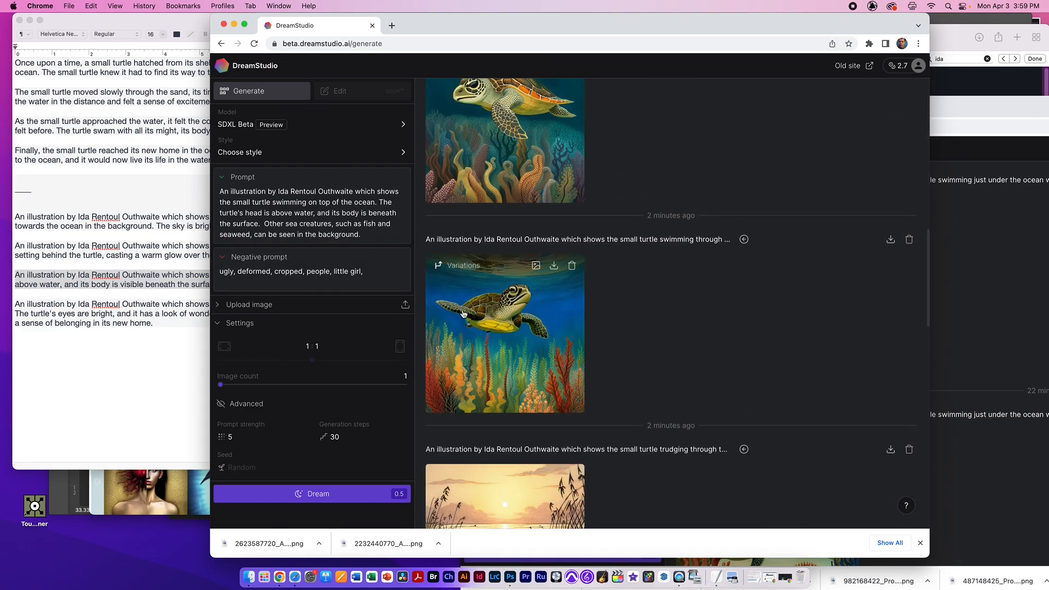
{"action": "mouse_move", "coordinate": [518, 391]}
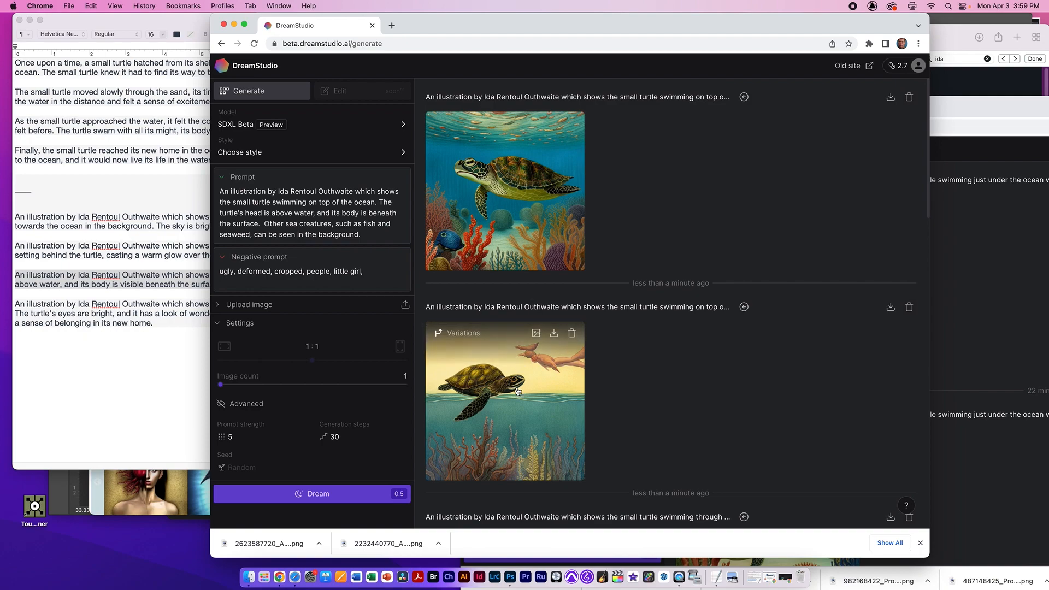
Step: Generate two variations of the image showing the turtle at the water's surface under a yellow sky
{"action": "left_click", "coordinate": [459, 333]}
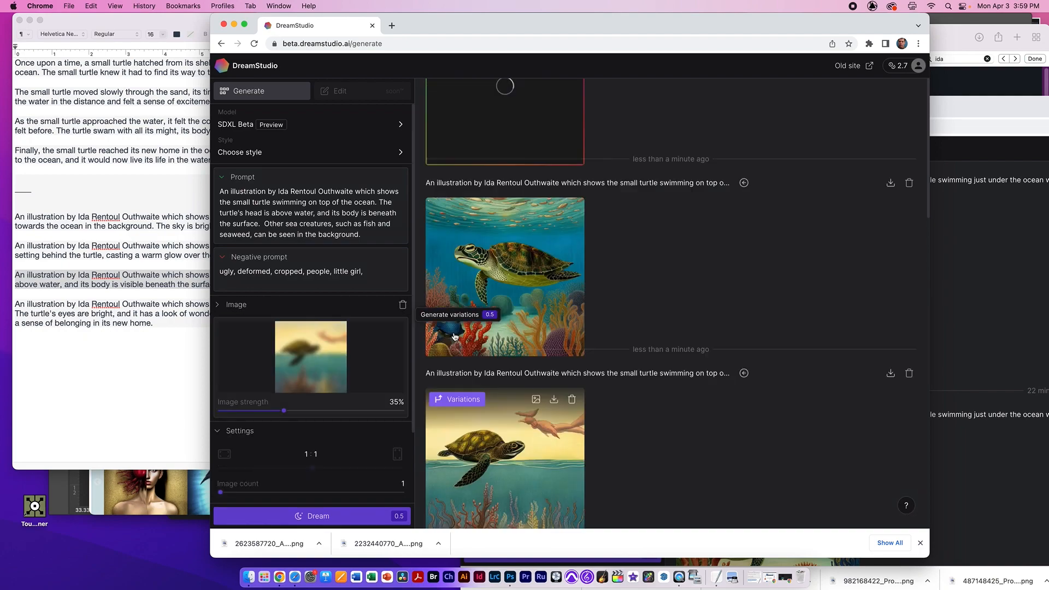
{"action": "scroll", "coordinate": [508, 393], "scroll_direction": "down", "scroll_amount": 2}
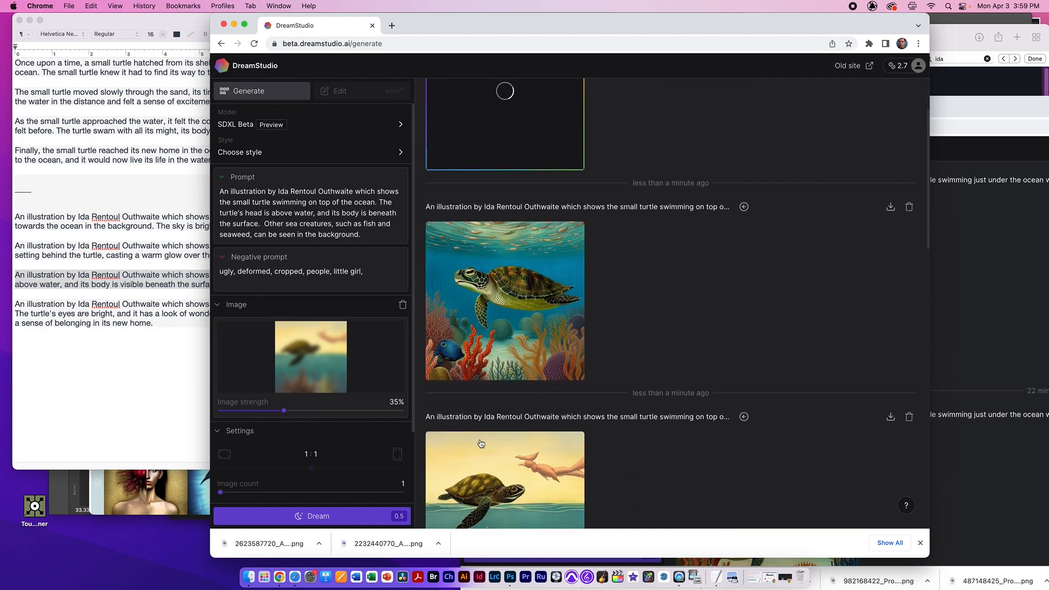
{"action": "scroll", "coordinate": [508, 280], "scroll_direction": "up", "scroll_amount": 2}
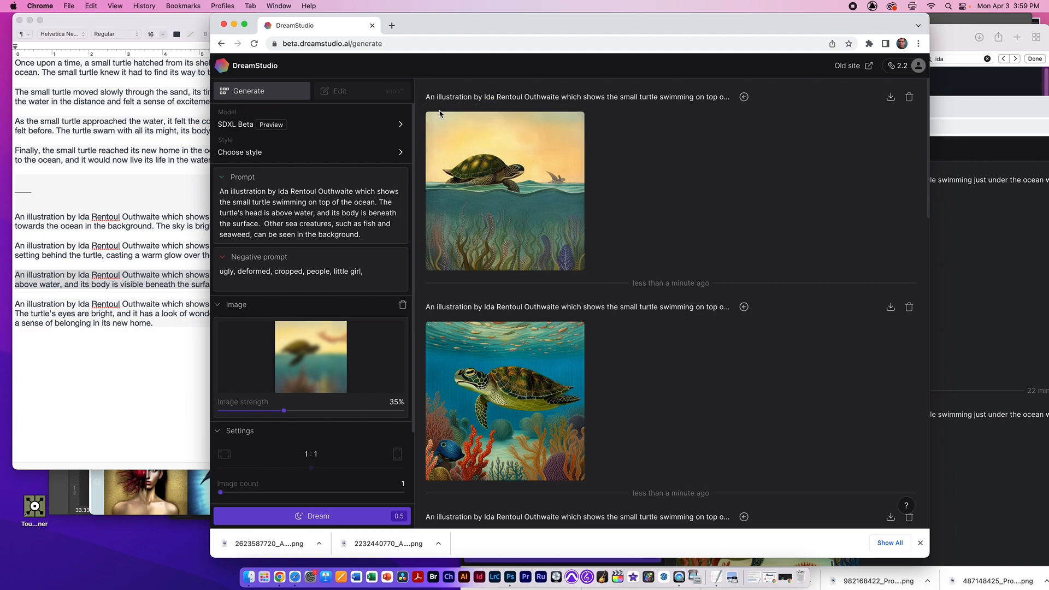
{"action": "scroll", "coordinate": [519, 400], "scroll_direction": "down", "scroll_amount": 2}
{"action": "scroll", "coordinate": [518, 400], "scroll_direction": "down", "scroll_amount": 2}
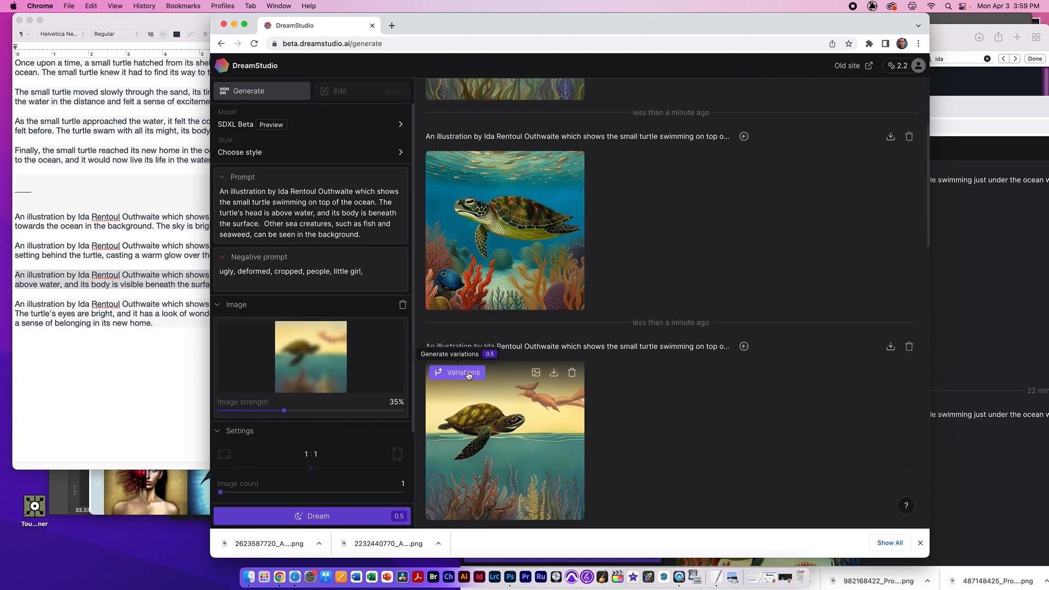
{"action": "left_click", "coordinate": [468, 374]}
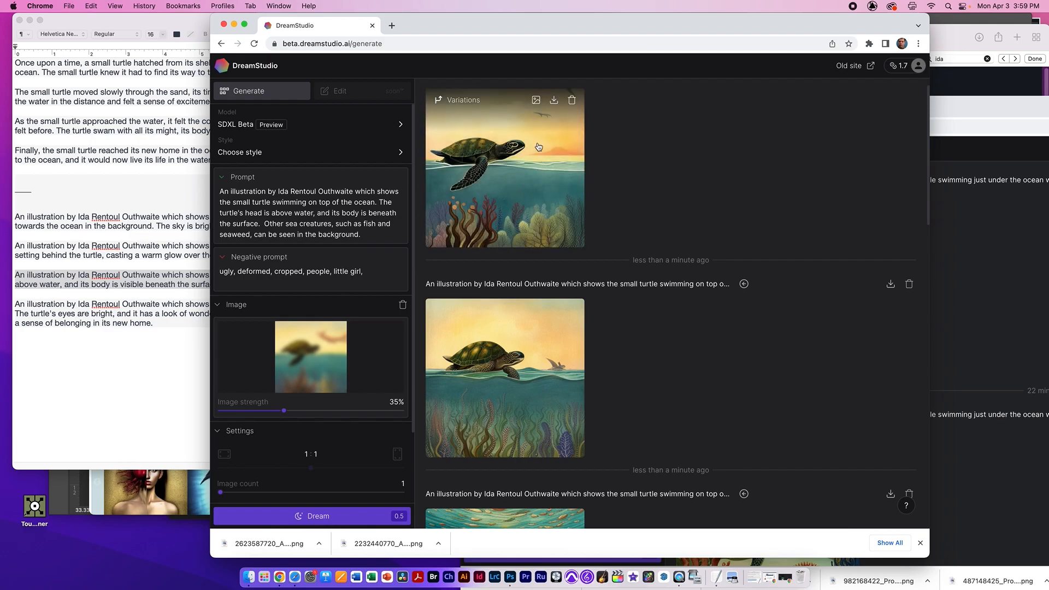
Step: Compare the newest surface-swimming variation with the earlier turtle illustrations and download it
{"action": "scroll", "coordinate": [529, 239], "scroll_direction": "down", "scroll_amount": 5}
{"action": "scroll", "coordinate": [529, 239], "scroll_direction": "down", "scroll_amount": 10}
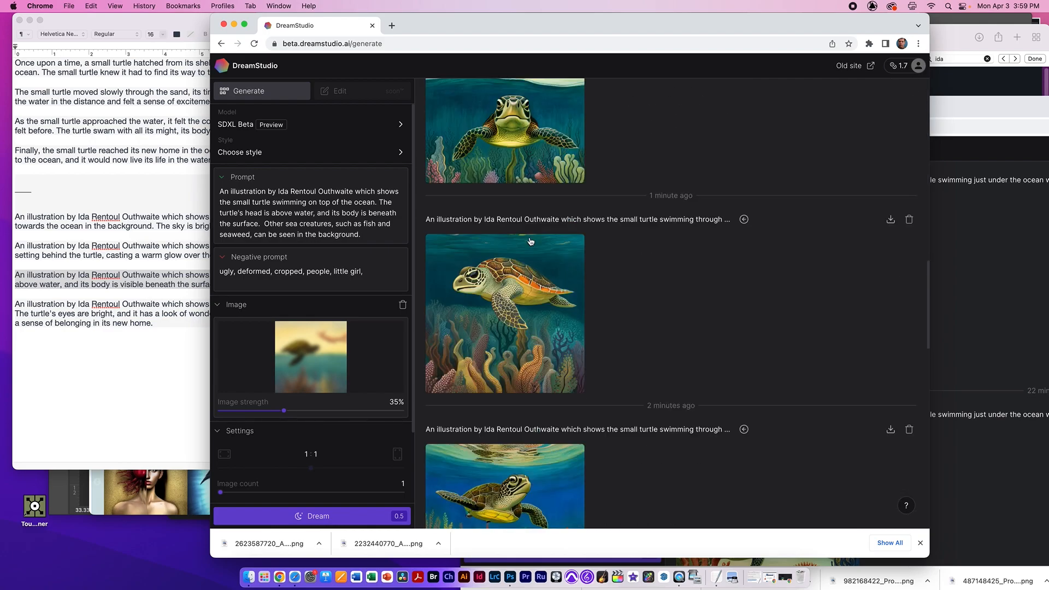
{"action": "scroll", "coordinate": [517, 248], "scroll_direction": "down", "scroll_amount": 5}
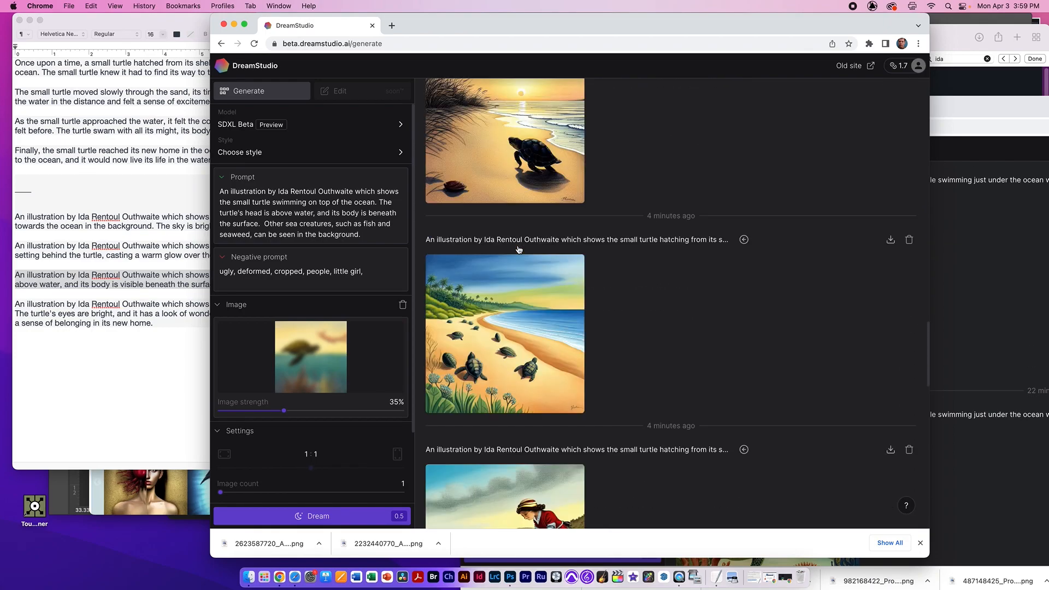
{"action": "scroll", "coordinate": [519, 249], "scroll_direction": "up", "scroll_amount": 10}
{"action": "scroll", "coordinate": [519, 249], "scroll_direction": "up", "scroll_amount": 5}
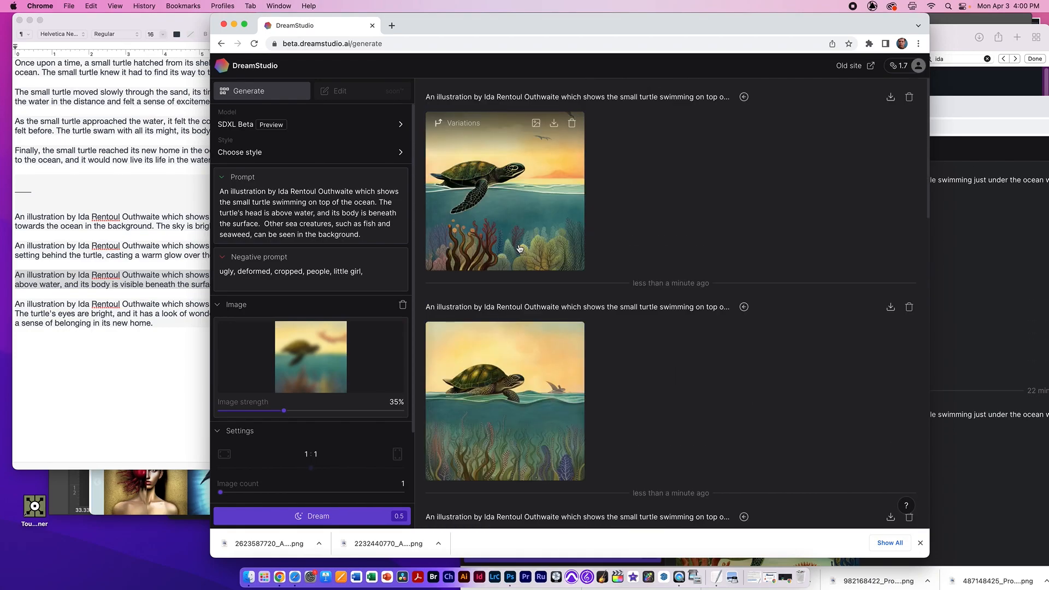
{"action": "left_click", "coordinate": [553, 122]}
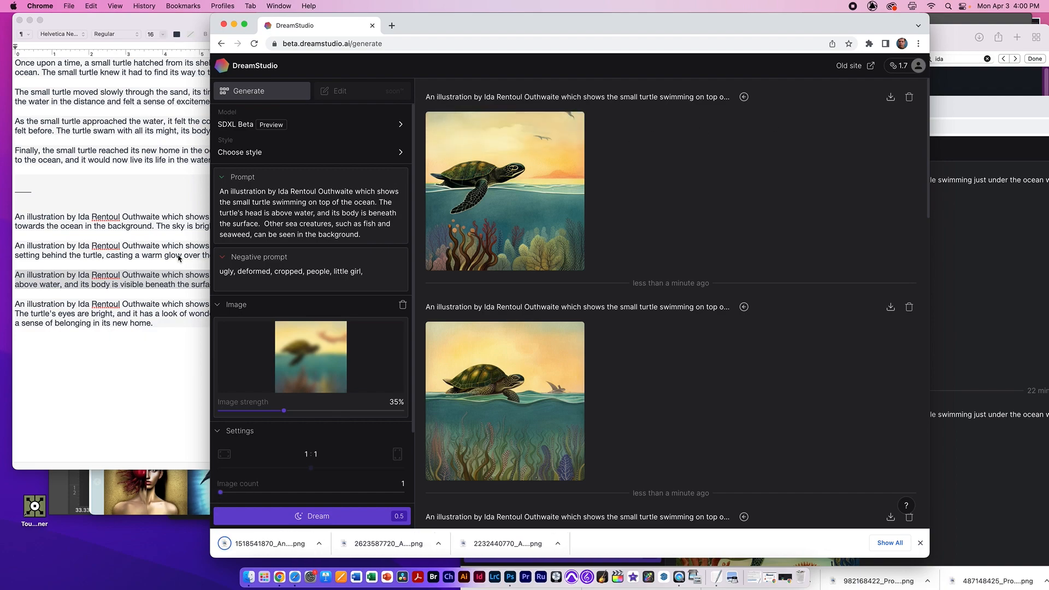
Step: Replace the prompt with the fourth TextEdit description, the small turtle in the deep blue ocean
{"action": "left_click", "coordinate": [155, 323]}
{"action": "left_click_drag", "start_coordinate": [155, 323], "coordinate": [2, 303]}
{"action": "key", "text": "super+c"}
{"action": "left_click", "coordinate": [701, 228]}
{"action": "left_click", "coordinate": [296, 212]}
{"action": "key", "text": "super+a"}
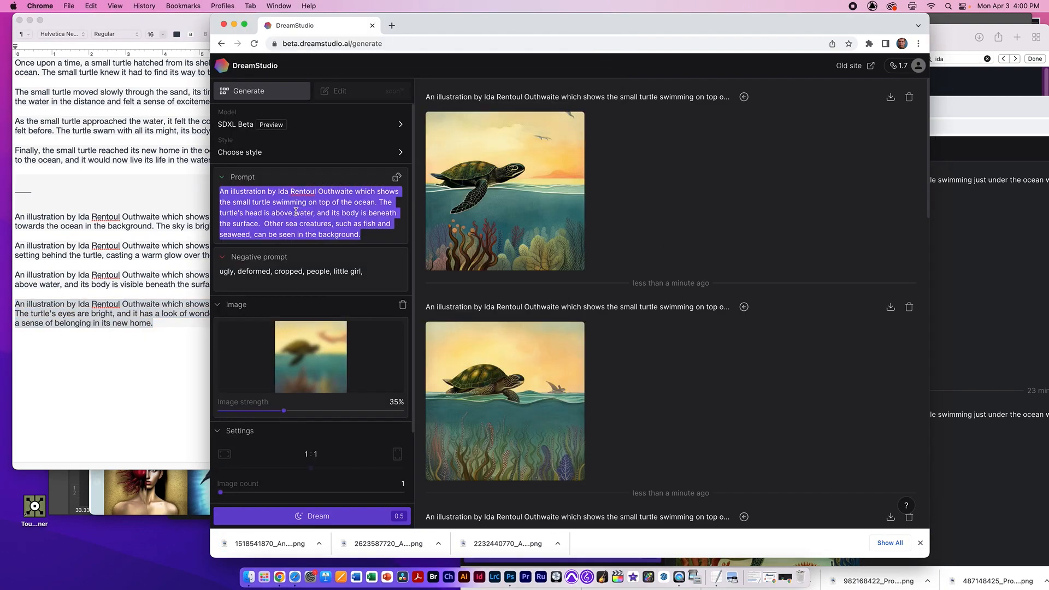
{"action": "key", "text": "super+v"}
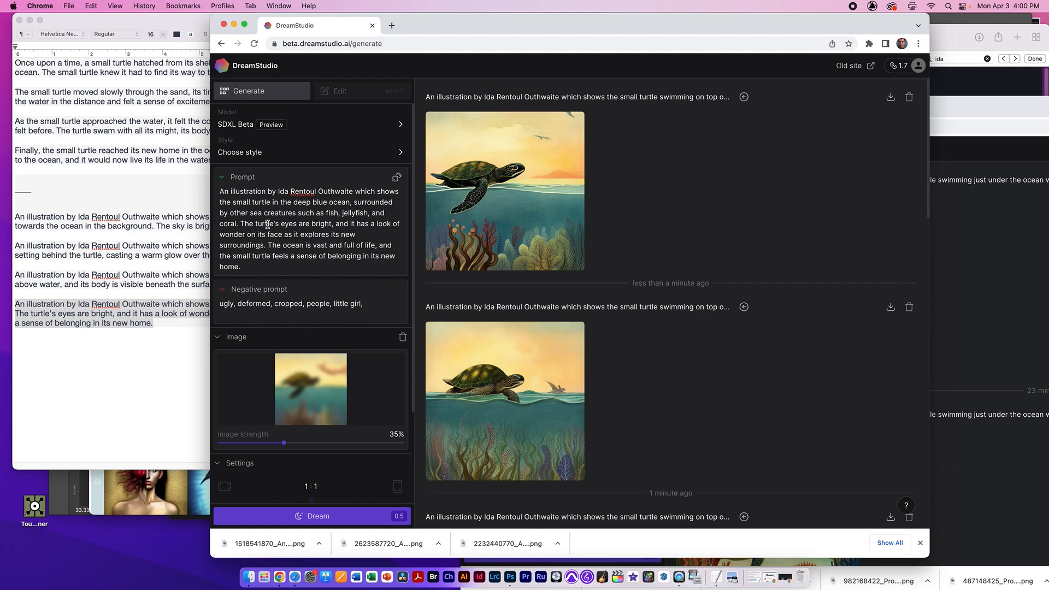
Step: Delete the sentences about the turtle's eyes and the vast ocean from the prompt and try to generate an image
{"action": "left_click_drag", "start_coordinate": [241, 224], "coordinate": [270, 245]}
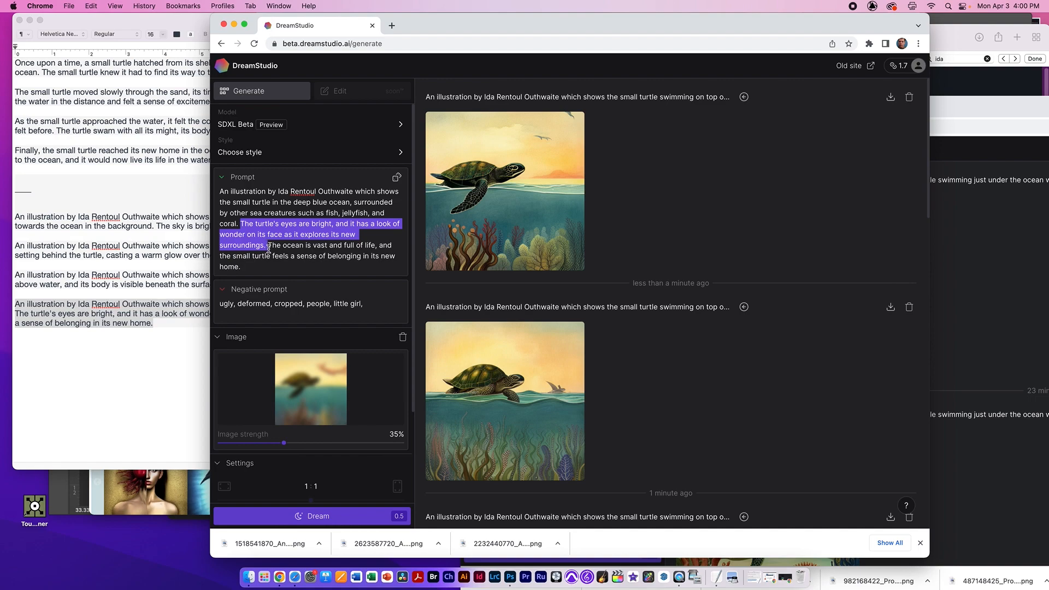
{"action": "left_click_drag", "start_coordinate": [269, 248], "coordinate": [274, 266]}
{"action": "key", "text": "BackSpace"}
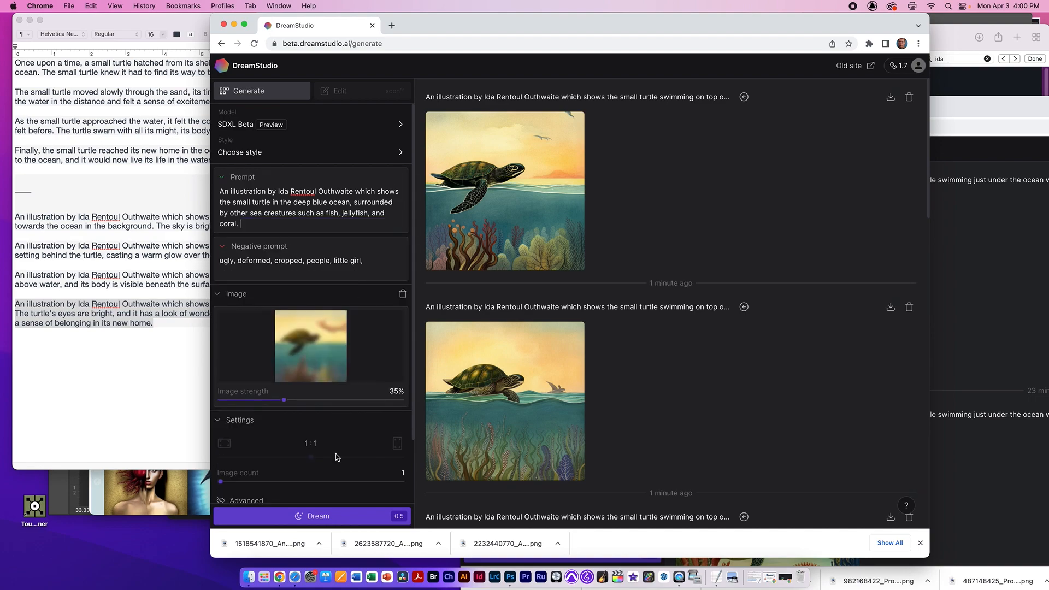
{"action": "left_click", "coordinate": [324, 514]}
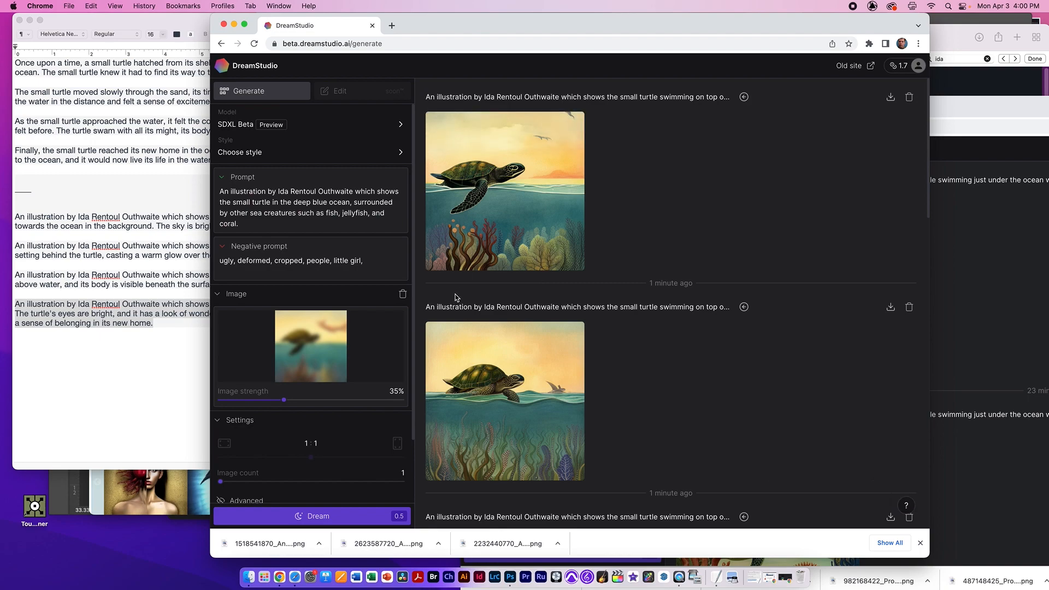
Step: Remove the reference image, check the prompt against the TextEdit description and generate the deep blue ocean image
{"action": "left_click", "coordinate": [402, 296]}
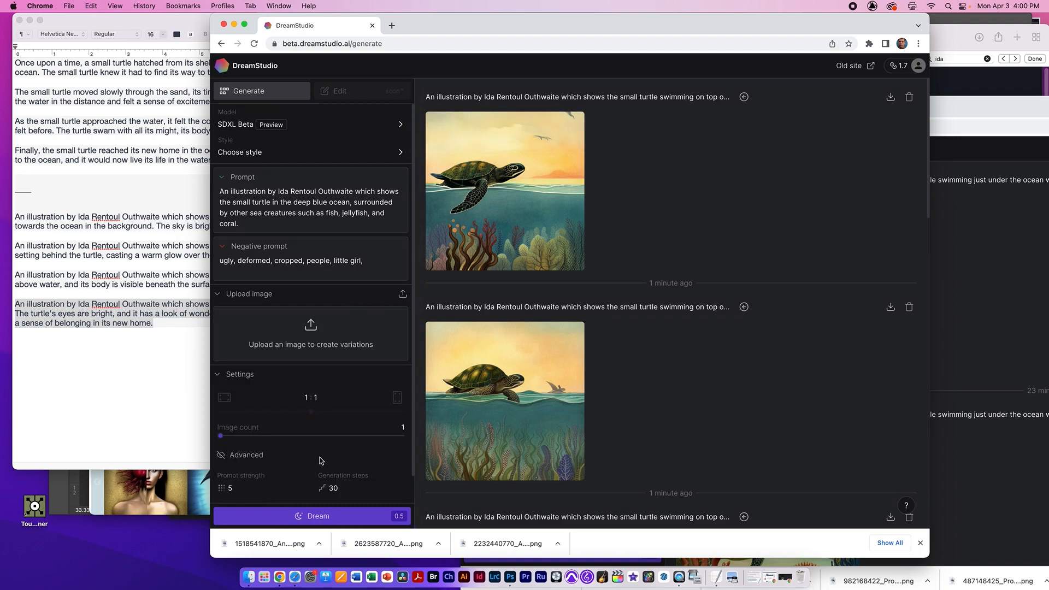
{"action": "triple_click", "coordinate": [273, 207]}
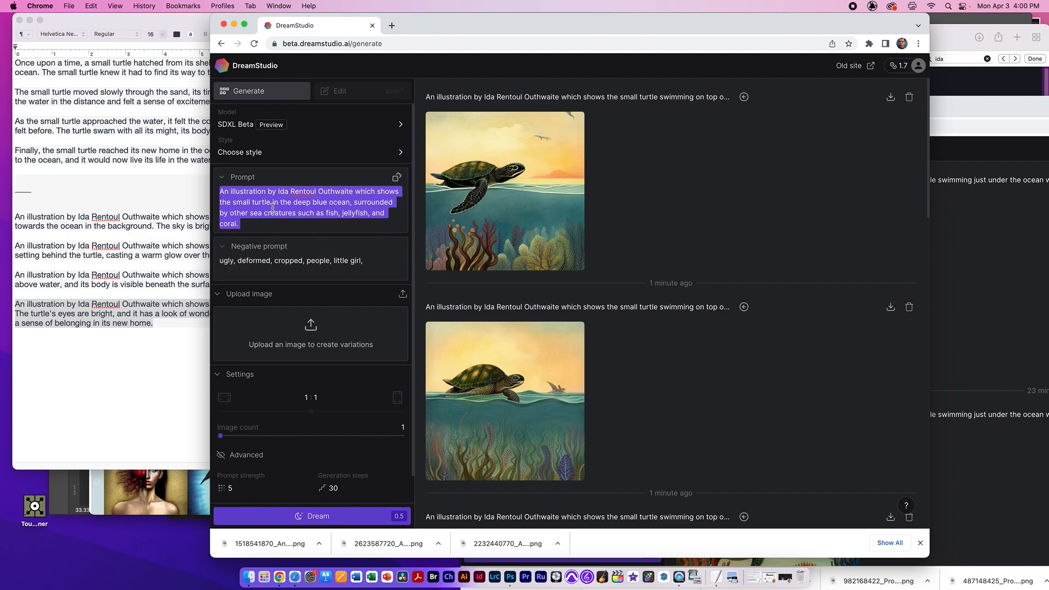
{"action": "left_click", "coordinate": [116, 238]}
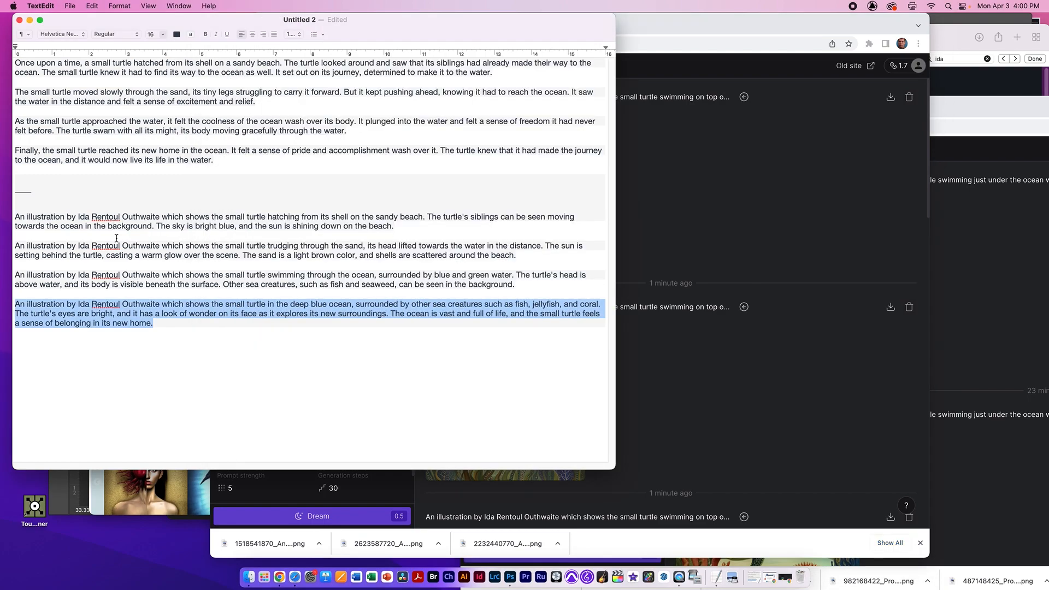
{"action": "left_click", "coordinate": [136, 306]}
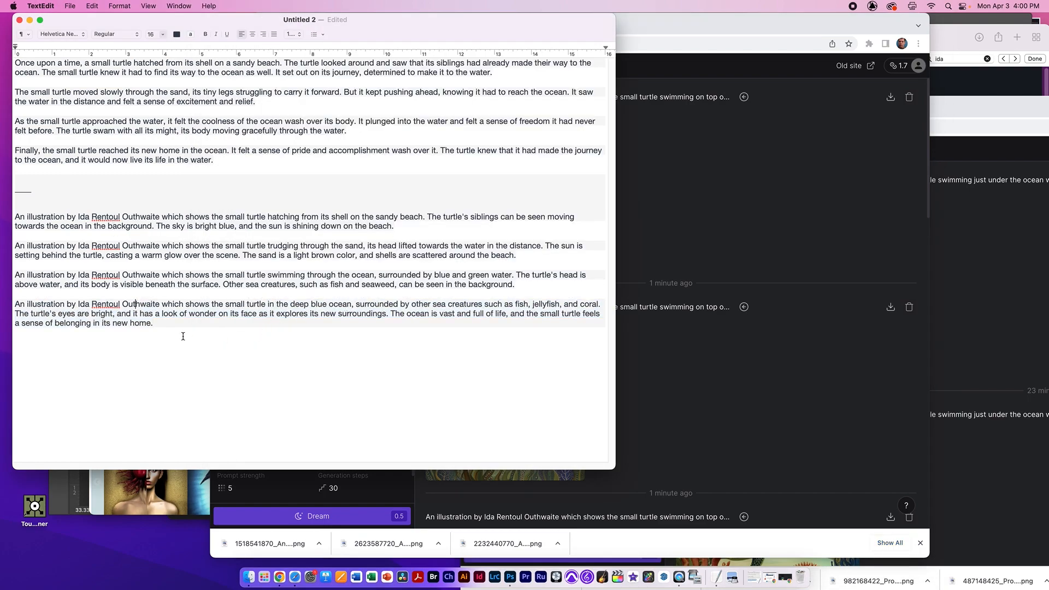
{"action": "left_click", "coordinate": [697, 218]}
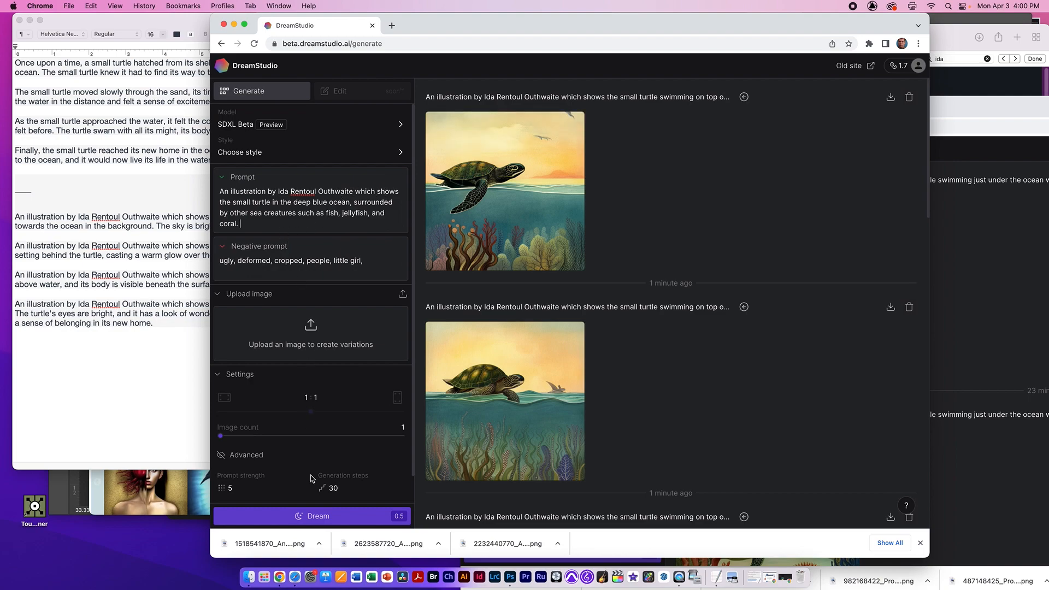
{"action": "left_click", "coordinate": [323, 516]}
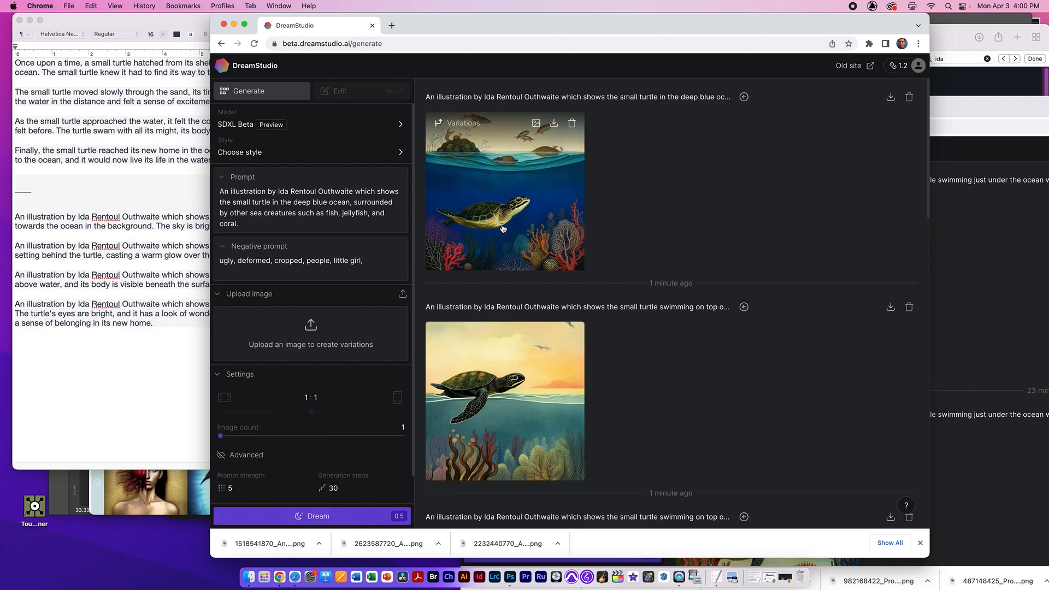
Step: Try to generate another deep blue ocean image, checking the account's credit purchase page between attempts
{"action": "left_click", "coordinate": [356, 516]}
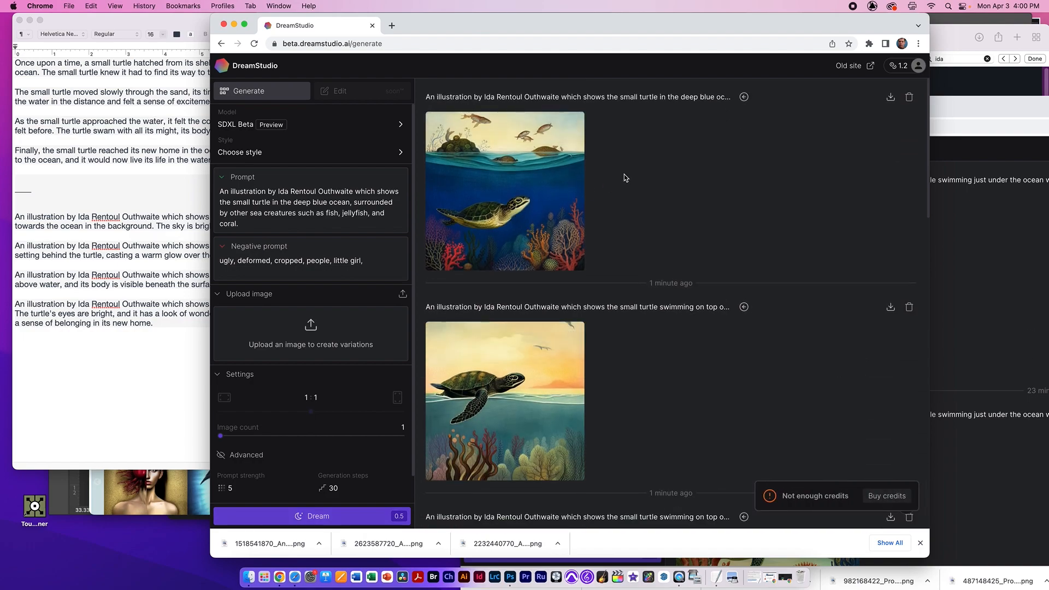
{"action": "left_click", "coordinate": [314, 515]}
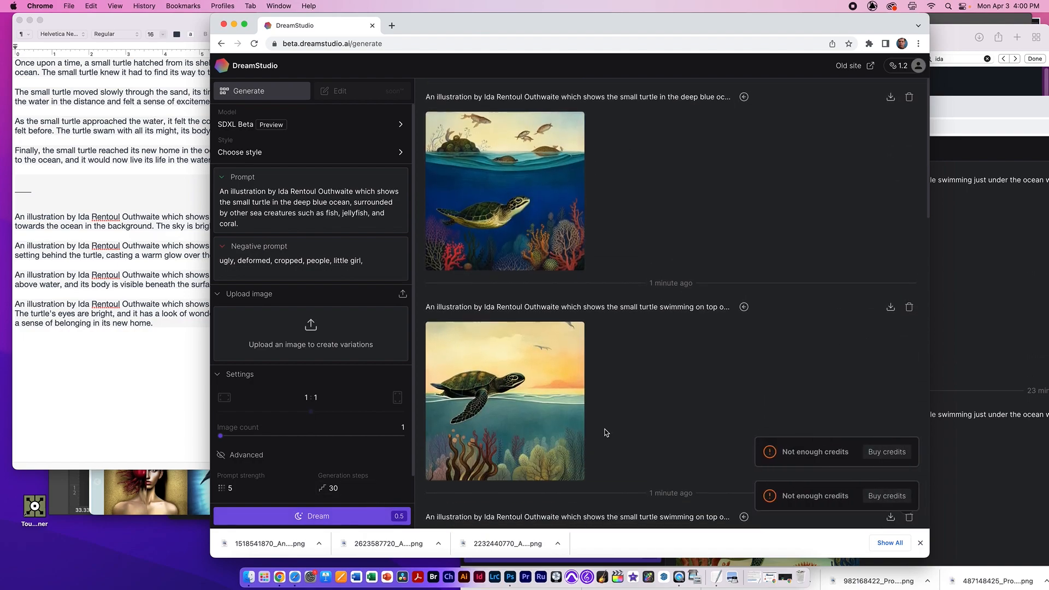
{"action": "left_click", "coordinate": [868, 451]}
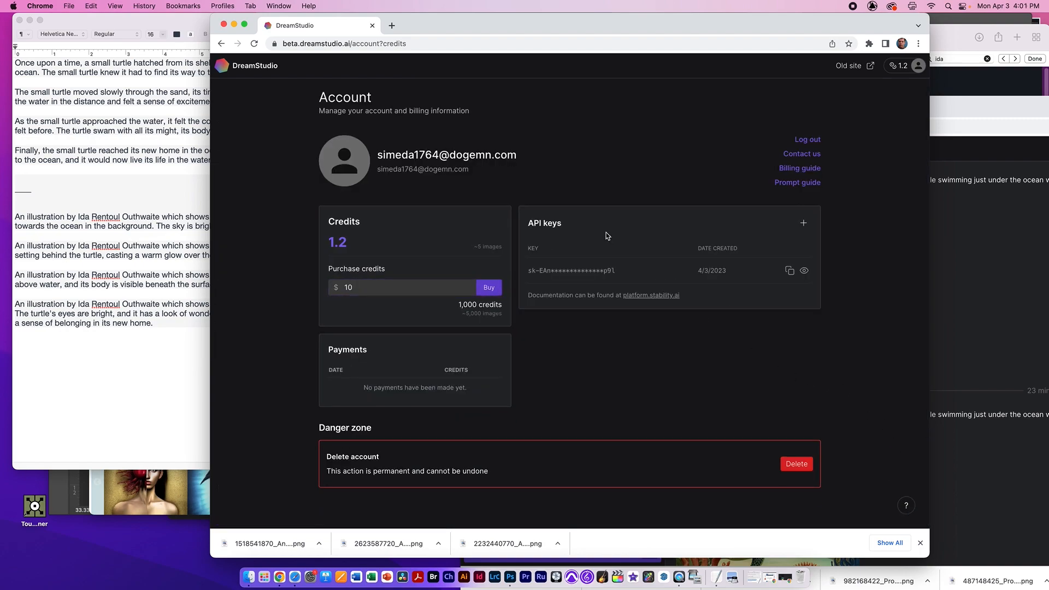
{"action": "left_click", "coordinate": [221, 44]}
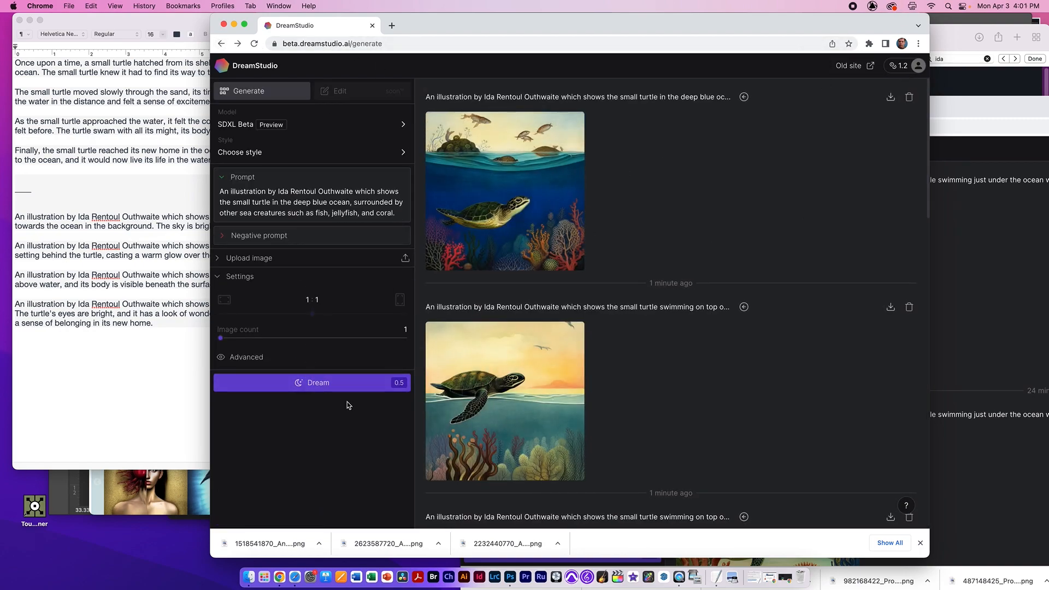
{"action": "left_click", "coordinate": [272, 259]}
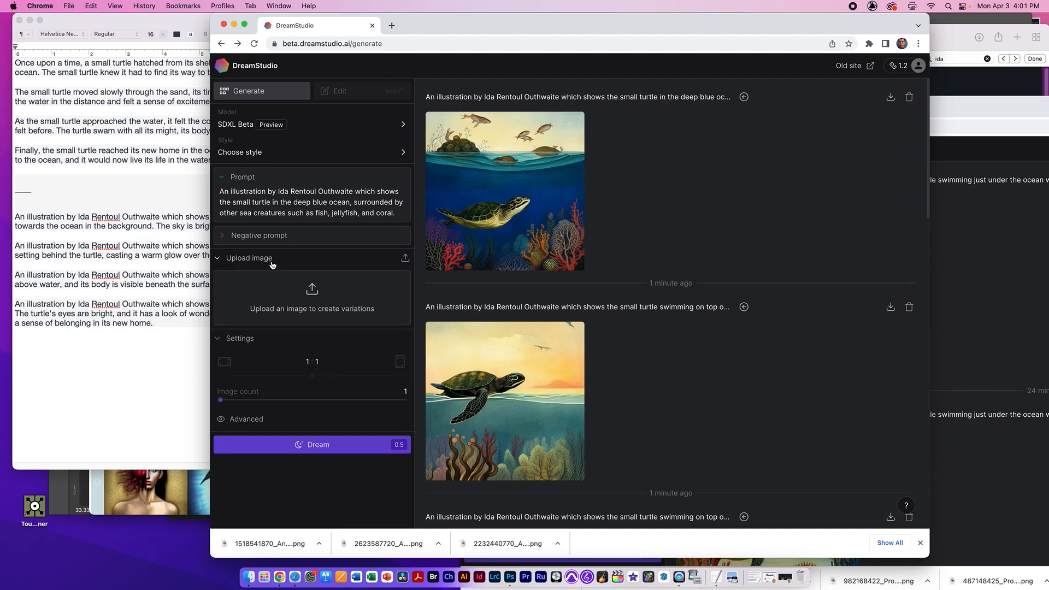
{"action": "left_click", "coordinate": [272, 264]}
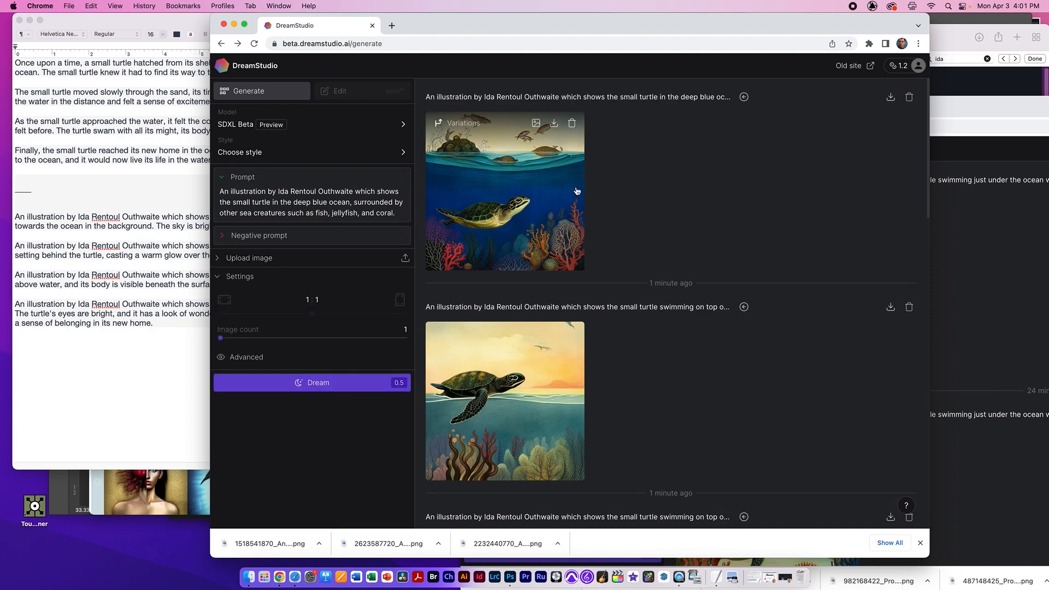
{"action": "left_click", "coordinate": [401, 386]}
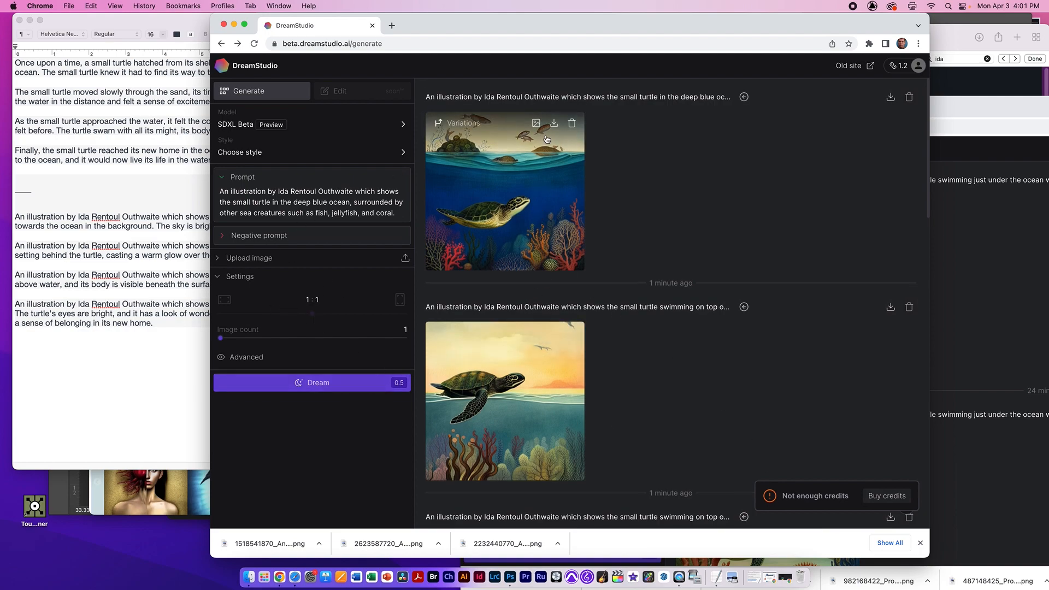
Step: Download the deep blue ocean turtle image and select it in the Downloads folder in Finder
{"action": "left_click", "coordinate": [555, 124]}
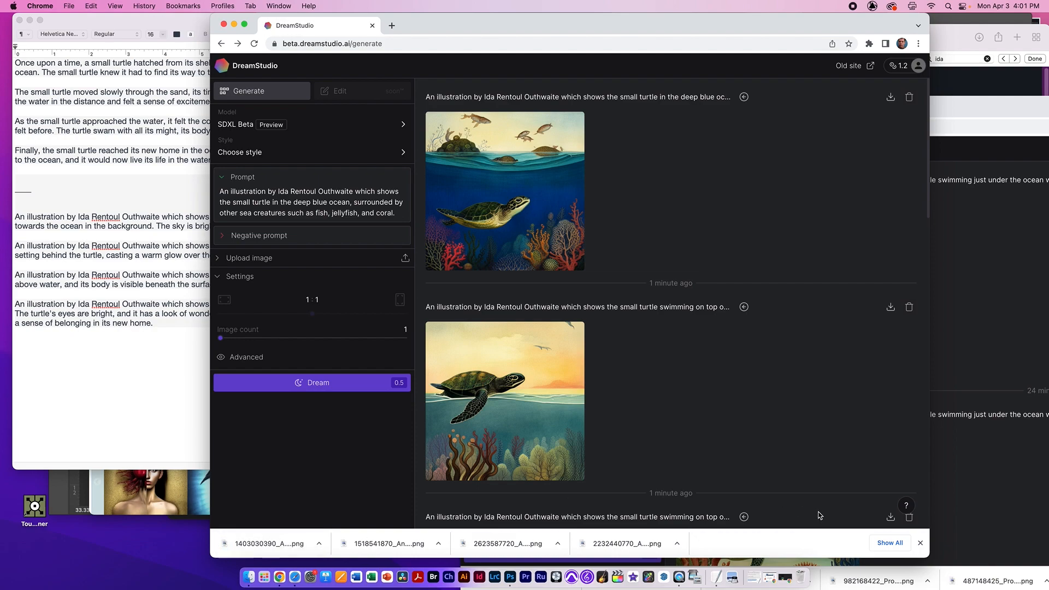
{"action": "left_click", "coordinate": [254, 569]}
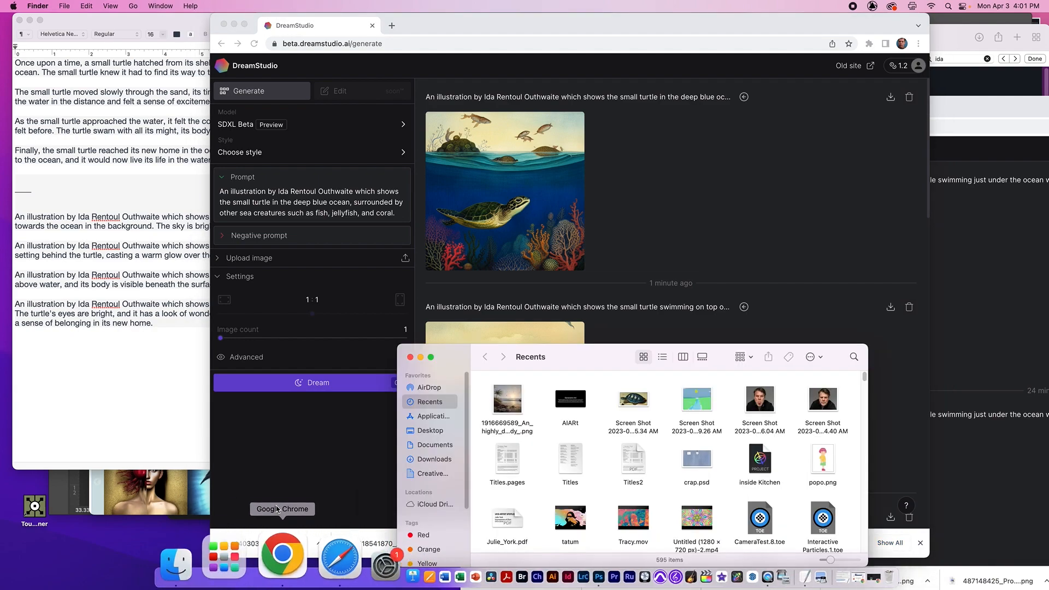
{"action": "key", "text": "super+n"}
{"action": "key", "text": "super+shift+d"}
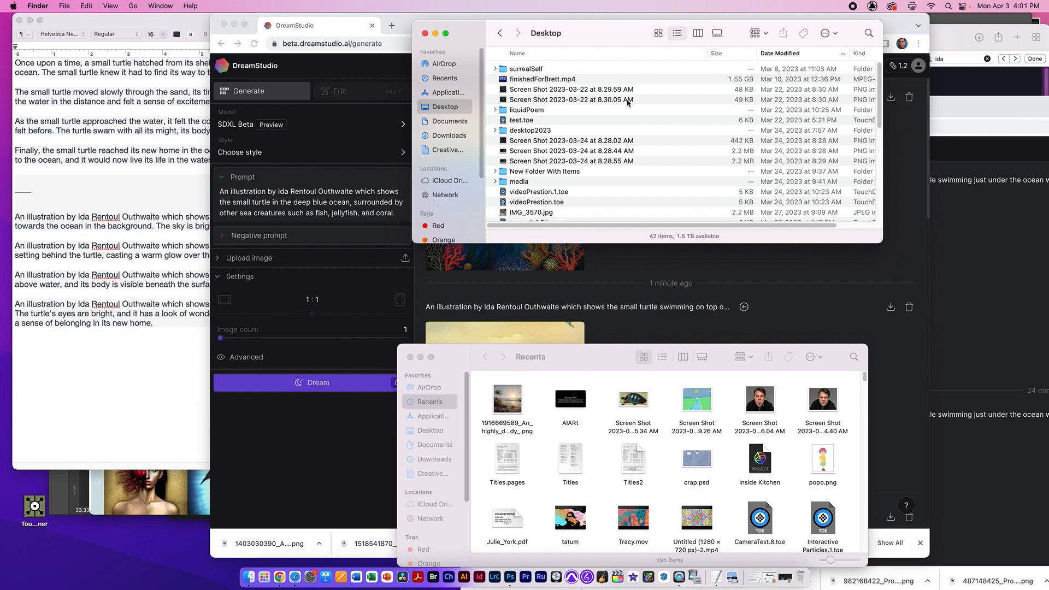
{"action": "left_click", "coordinate": [449, 135]}
{"action": "left_click", "coordinate": [606, 70]}
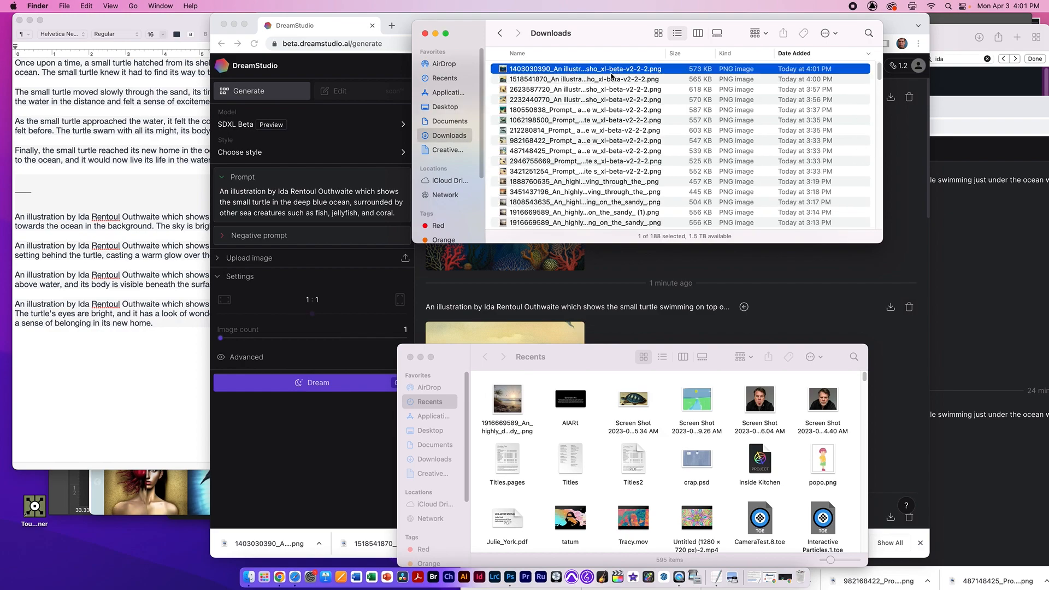
Step: Preview the newest downloaded turtle illustrations and move all four from Downloads to the desktop
{"action": "key", "text": "space"}
{"action": "key", "text": "Down"}
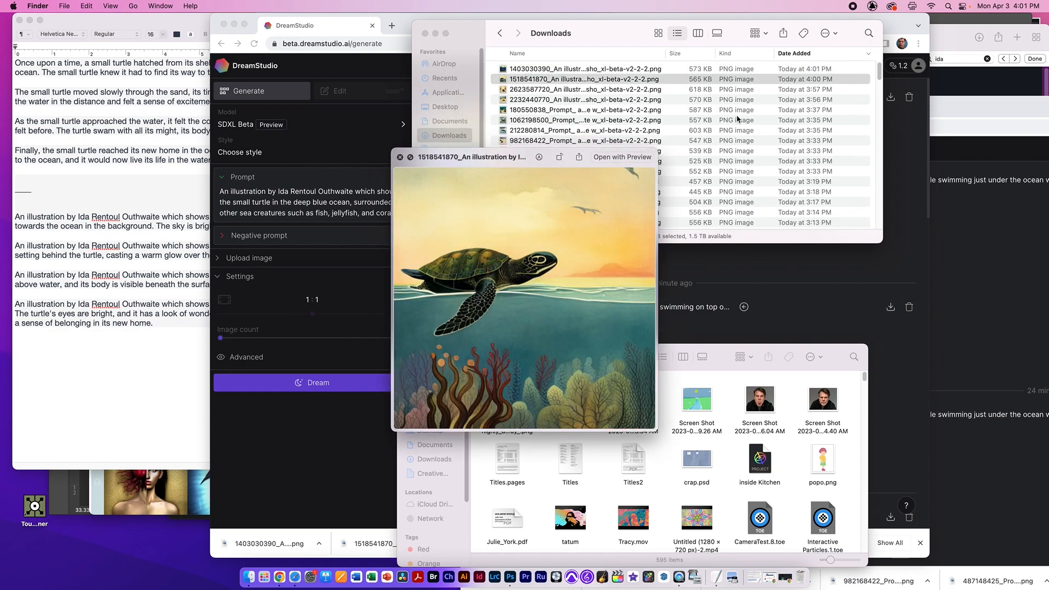
{"action": "key", "text": "Down"}
{"action": "key", "text": "Down"}
{"action": "key", "text": "space"}
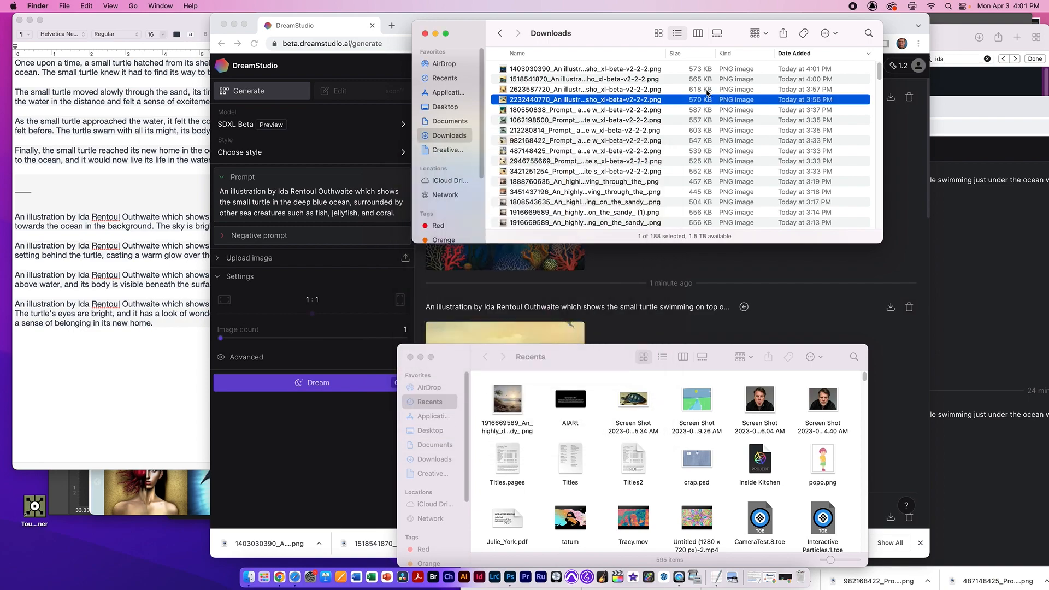
{"action": "left_click", "coordinate": [583, 73], "text": "shift"}
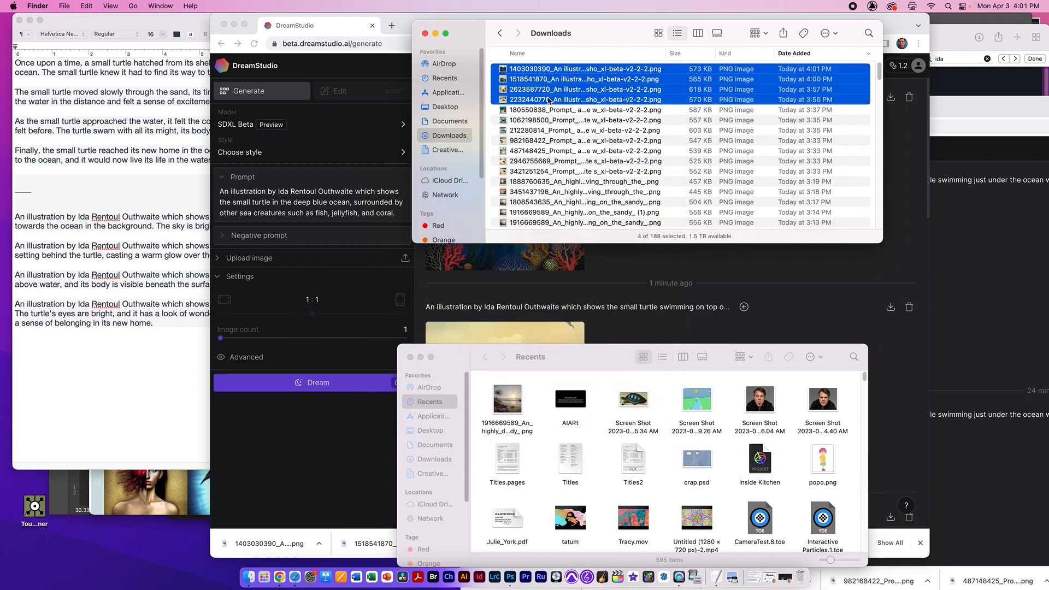
{"action": "left_click_drag", "start_coordinate": [549, 100], "coordinate": [118, 567]}
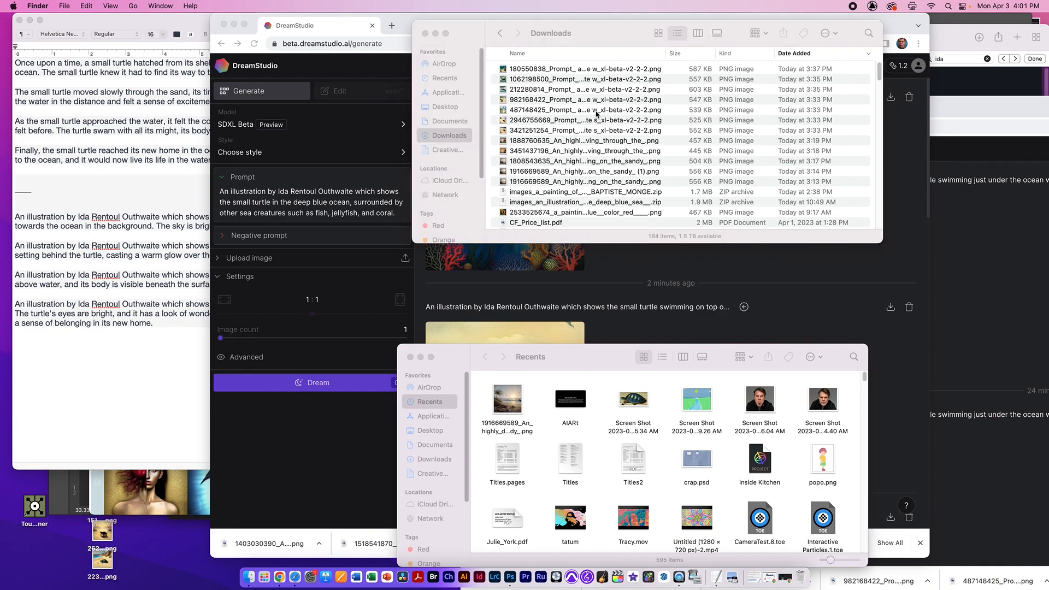
Step: Close the Downloads and Recents Finder windows and switch to the blank 11 x 8.5 in document in Photoshop
{"action": "left_click", "coordinate": [425, 33]}
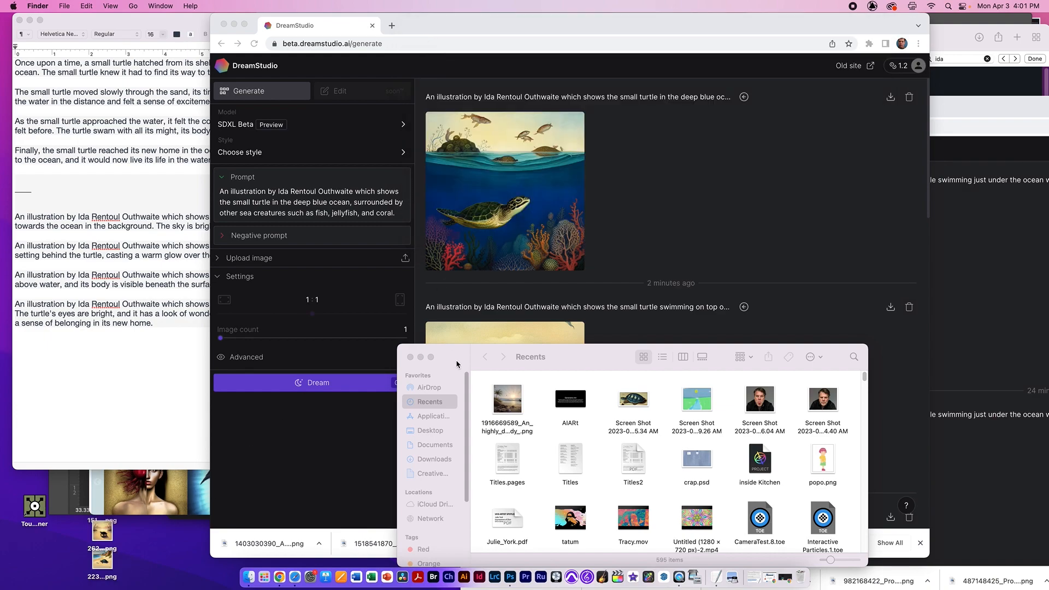
{"action": "left_click", "coordinate": [410, 357]}
{"action": "key", "text": "super+Tab"}
{"action": "key", "text": "super+Tab"}
{"action": "key", "text": "super+Tab"}
{"action": "key", "text": "super+Tab"}
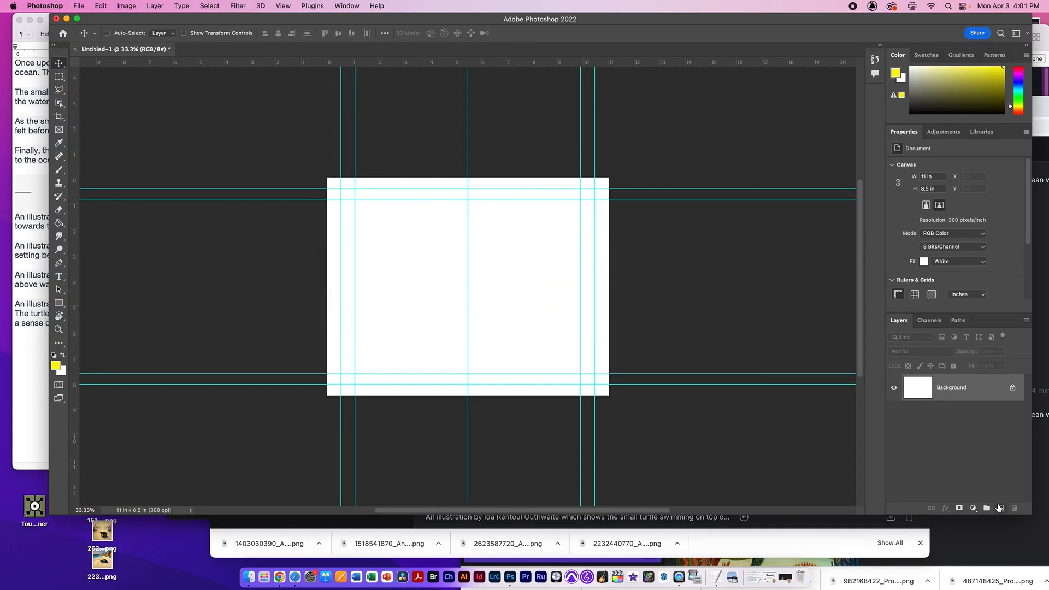
Step: Add a new layer masked to a 4.95 in square between the outer left margin guide and the centre guide
{"action": "left_click", "coordinate": [1001, 508]}
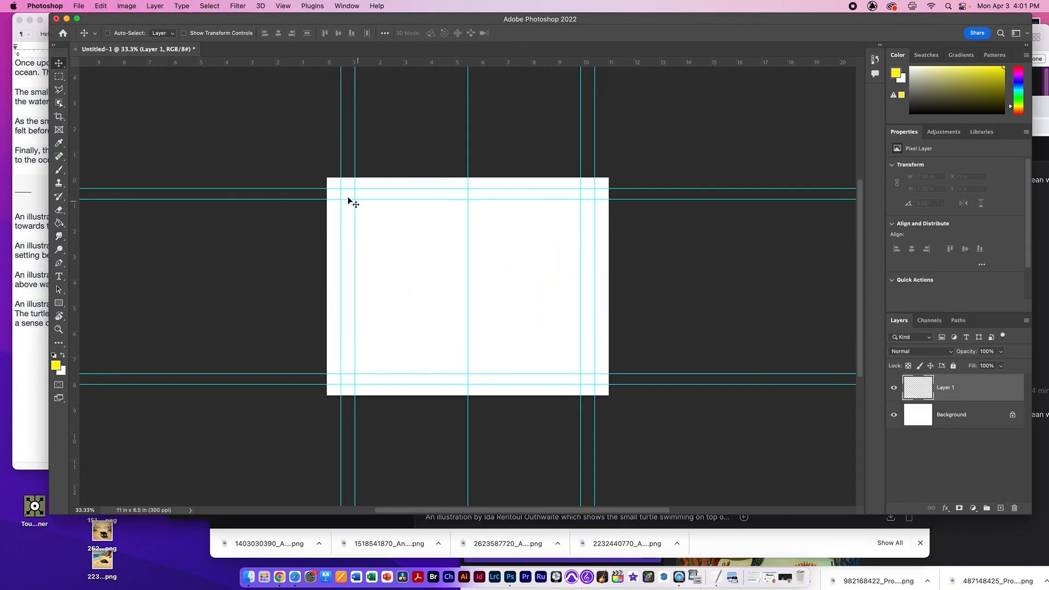
{"action": "left_click", "coordinate": [59, 78]}
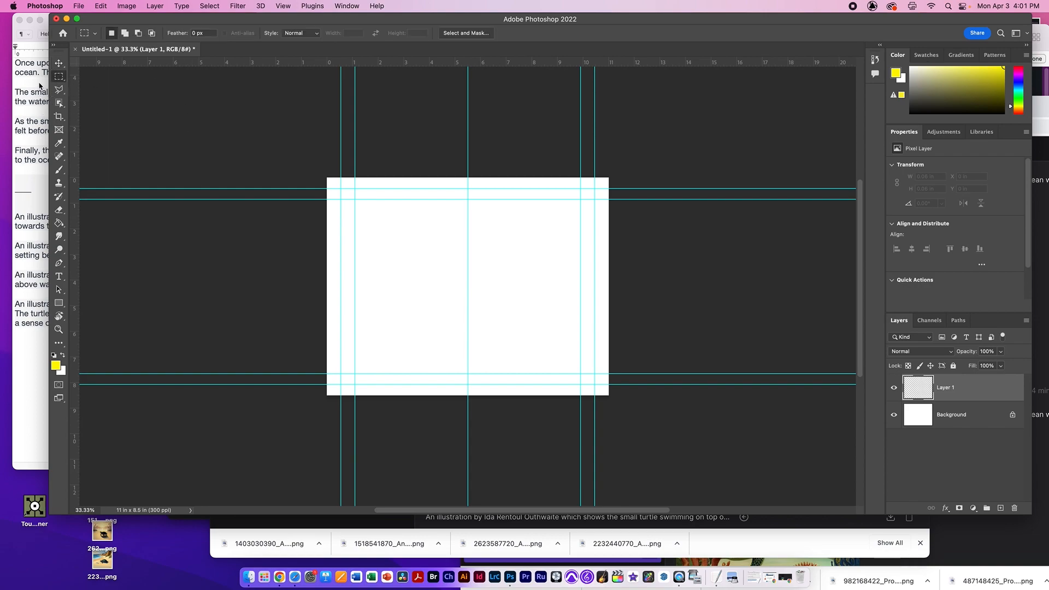
{"action": "left_click_drag", "start_coordinate": [341, 188], "coordinate": [483, 315]}
{"action": "left_click_drag", "start_coordinate": [482, 316], "coordinate": [479, 316]}
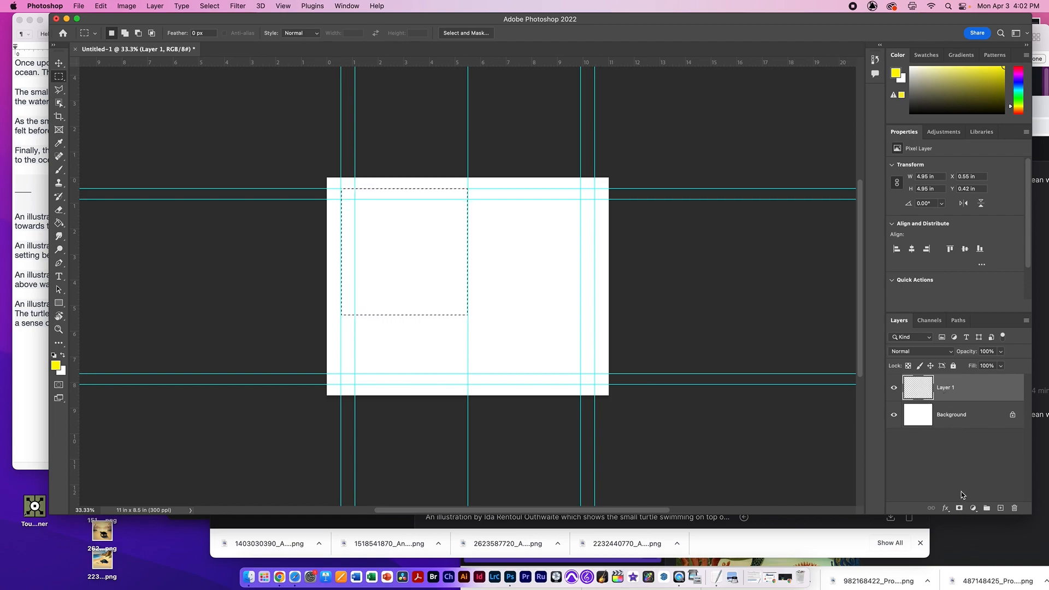
{"action": "left_click", "coordinate": [959, 508]}
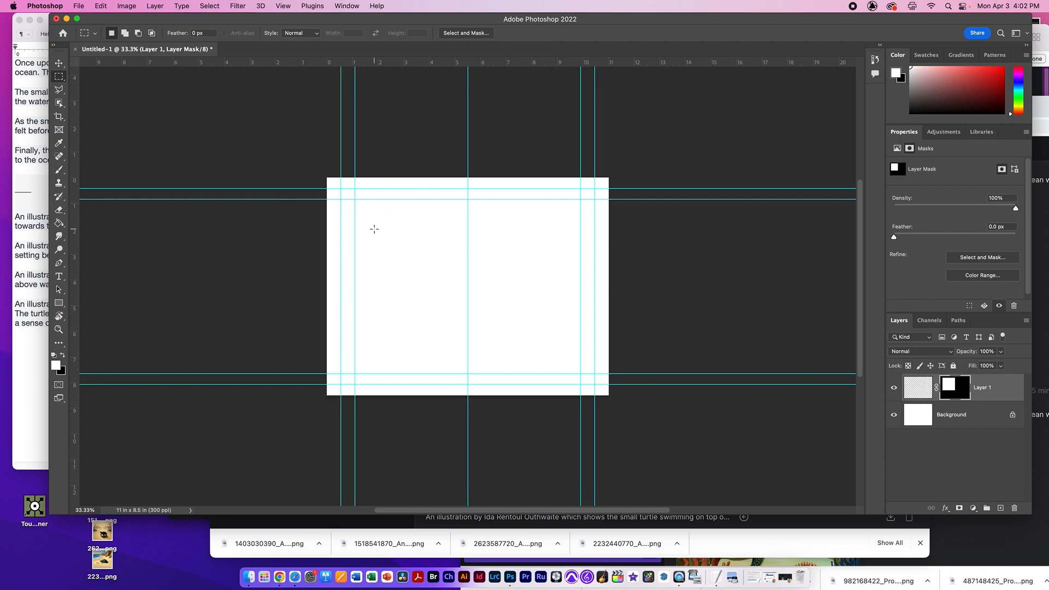
{"action": "left_click", "coordinate": [893, 388]}
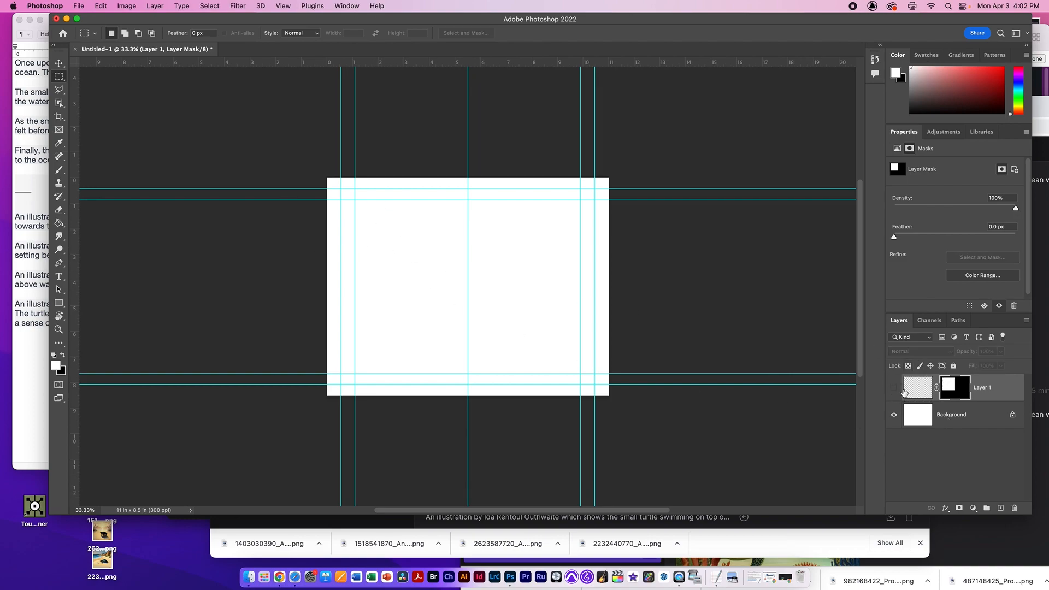
{"action": "left_click", "coordinate": [905, 389]}
{"action": "left_click", "coordinate": [894, 388]}
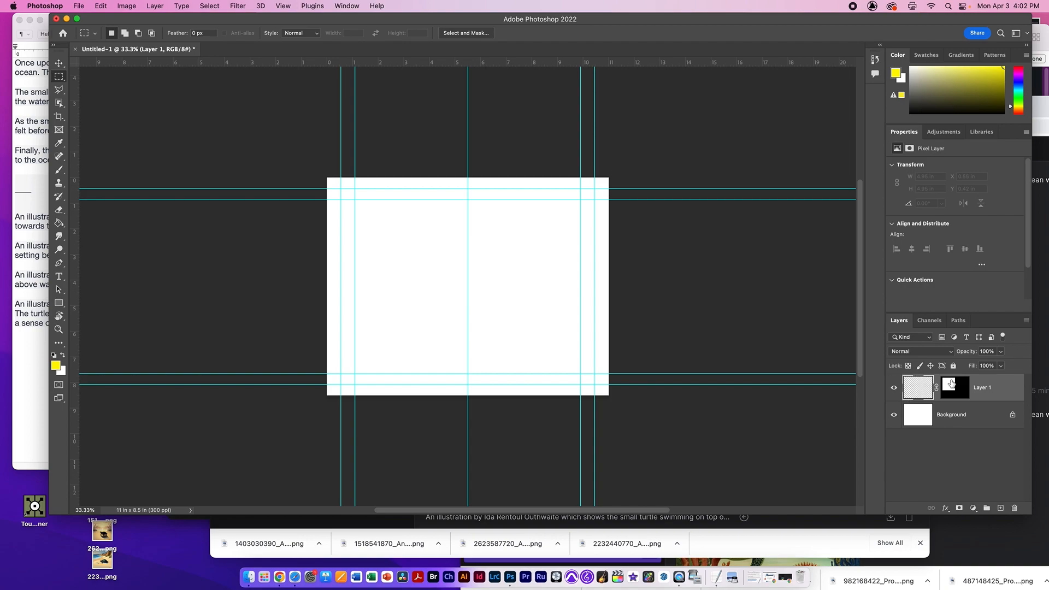
Step: Shrink the Photoshop window and minimize the AI prompt guide browser window to uncover the images on the desktop
{"action": "key", "text": "super+Tab"}
{"action": "left_click", "coordinate": [128, 545]}
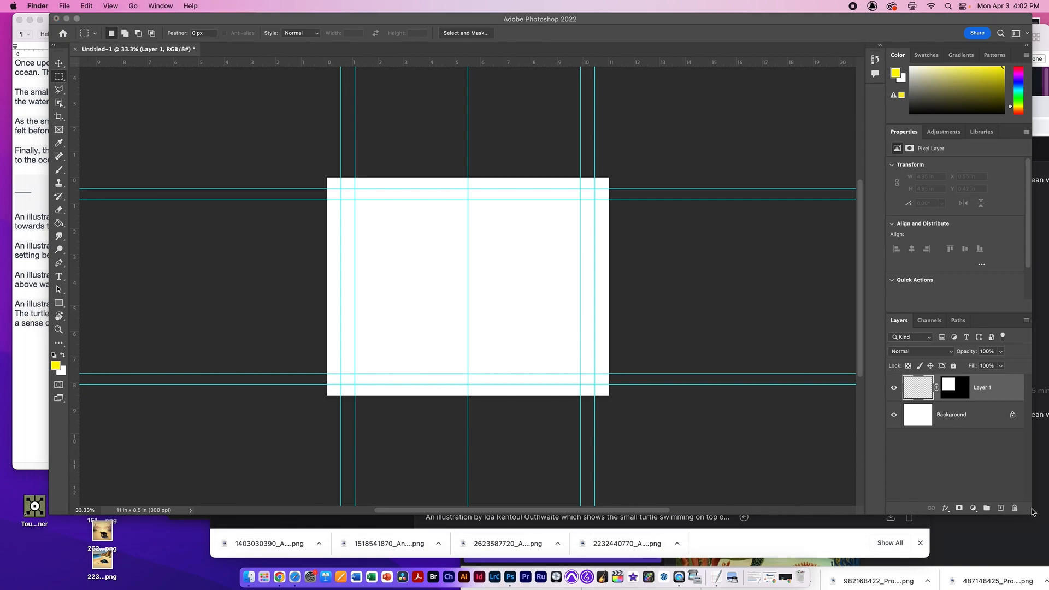
{"action": "left_click_drag", "start_coordinate": [1030, 515], "coordinate": [1025, 429]}
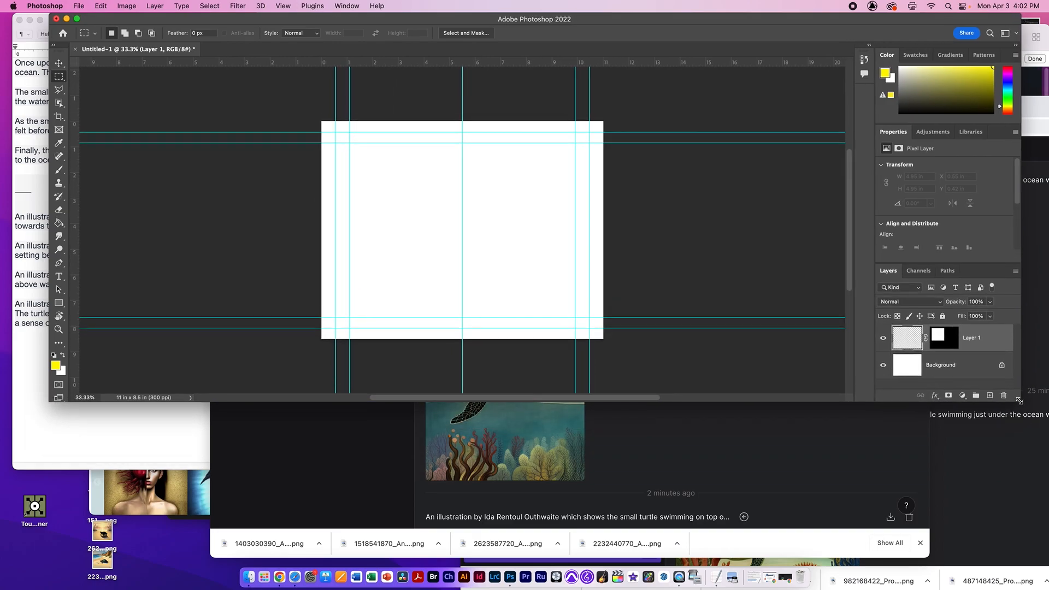
{"action": "left_click", "coordinate": [180, 499]}
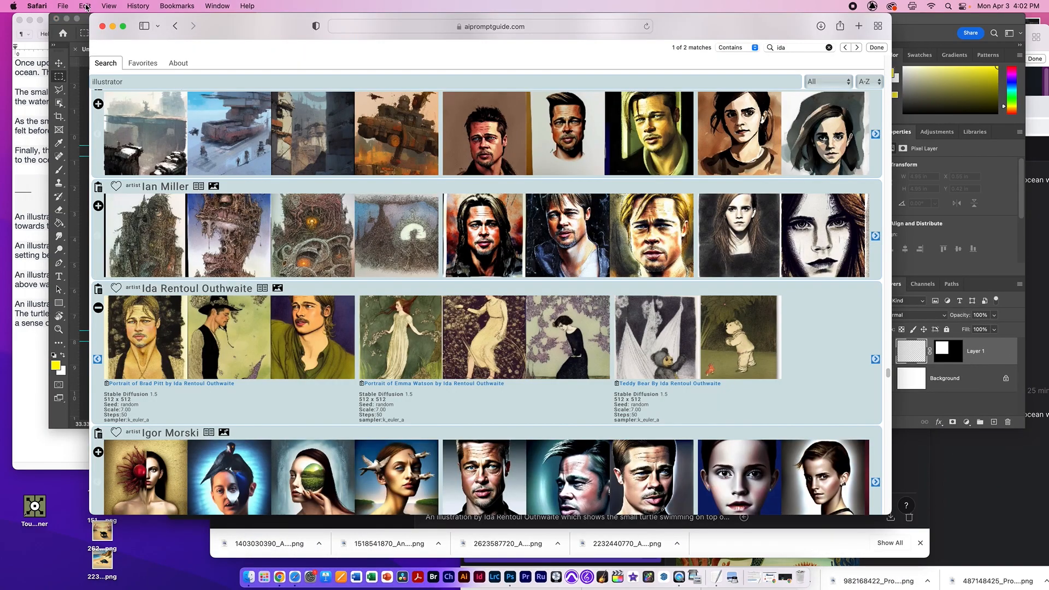
{"action": "left_click", "coordinate": [113, 27]}
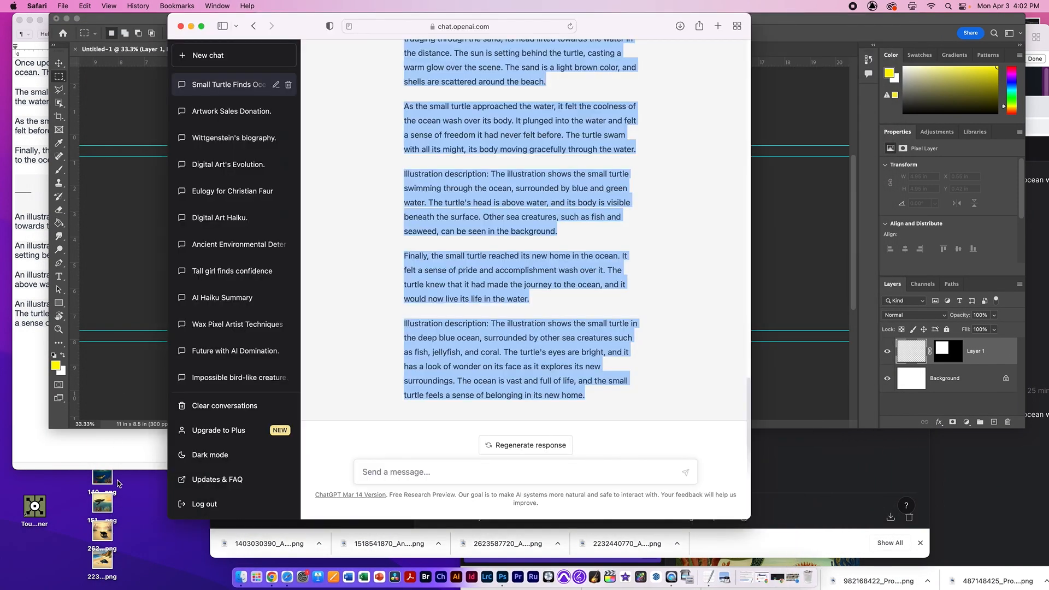
Step: Arrange the four turtle illustrations in a row on the desktop, previewing them to identify each scene
{"action": "left_click", "coordinate": [104, 481]}
{"action": "left_click_drag", "start_coordinate": [108, 483], "coordinate": [97, 564]}
{"action": "key", "text": "space"}
{"action": "left_click", "coordinate": [115, 563]}
{"action": "key", "text": "space"}
{"action": "left_click", "coordinate": [111, 548]}
{"action": "key", "text": "space"}
{"action": "key", "text": "space"}
{"action": "left_click_drag", "start_coordinate": [112, 502], "coordinate": [58, 547]}
{"action": "key", "text": "space"}
{"action": "key", "text": "space"}
{"action": "left_click", "coordinate": [166, 553]}
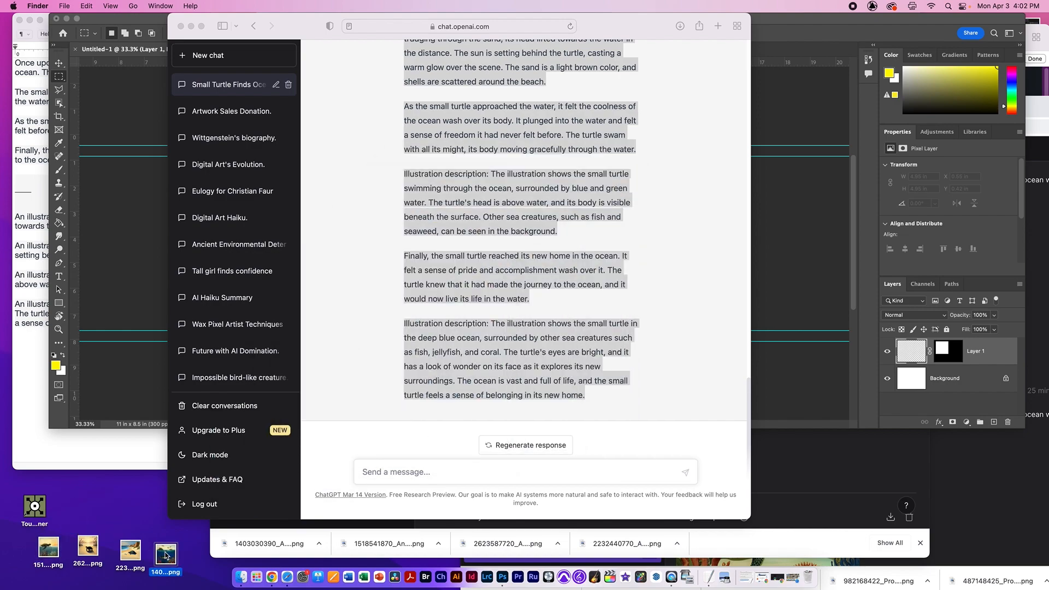
{"action": "key", "text": "space"}
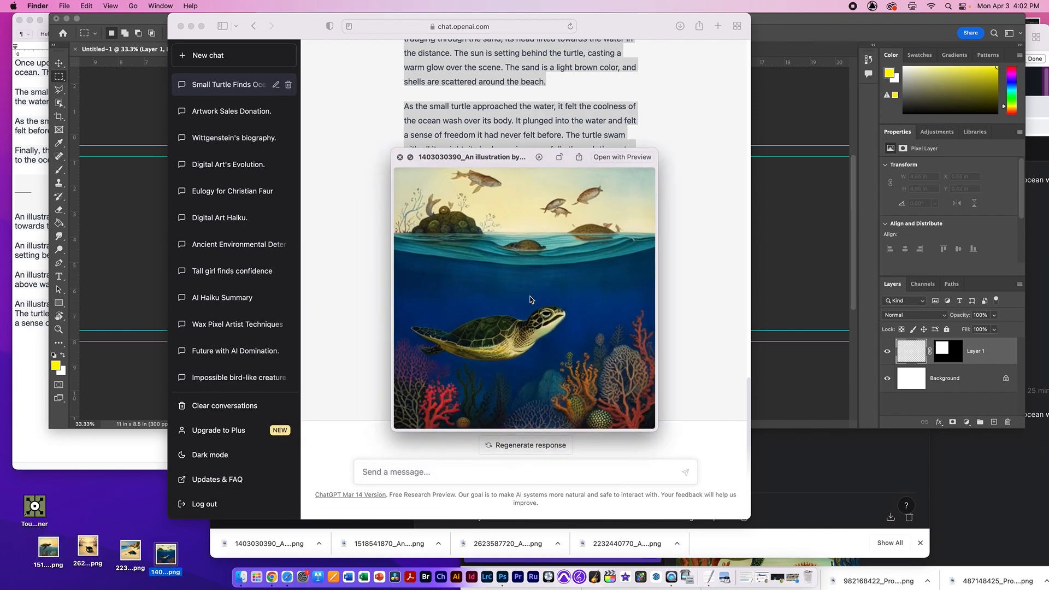
{"action": "key", "text": "space"}
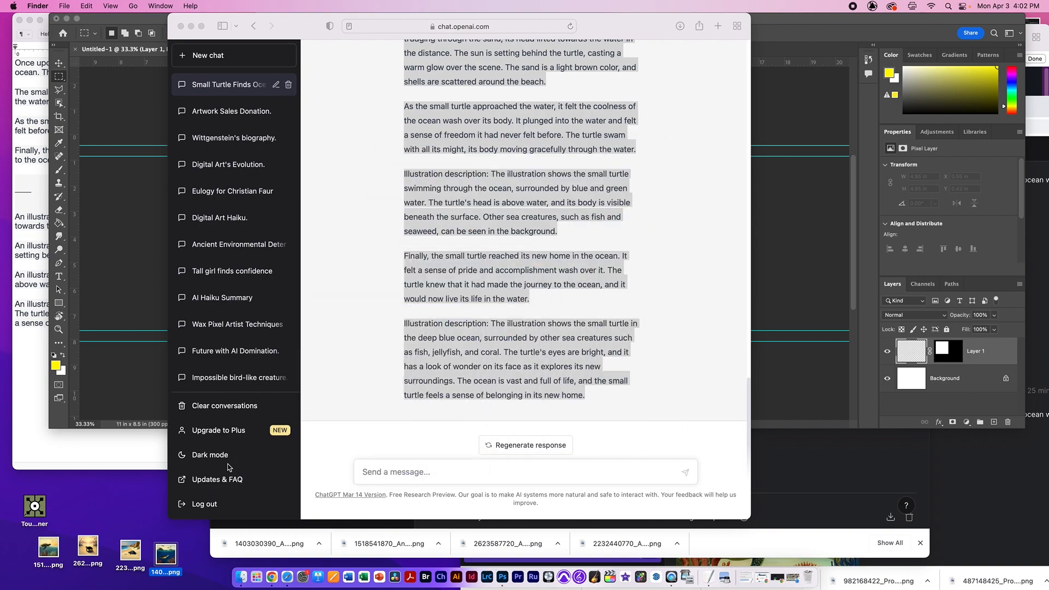
Step: Place the deep blue ocean turtle image in the Photoshop page's upper-left area, scaled to about 4.94 in square up to the centre guide
{"action": "key", "text": "super+Tab"}
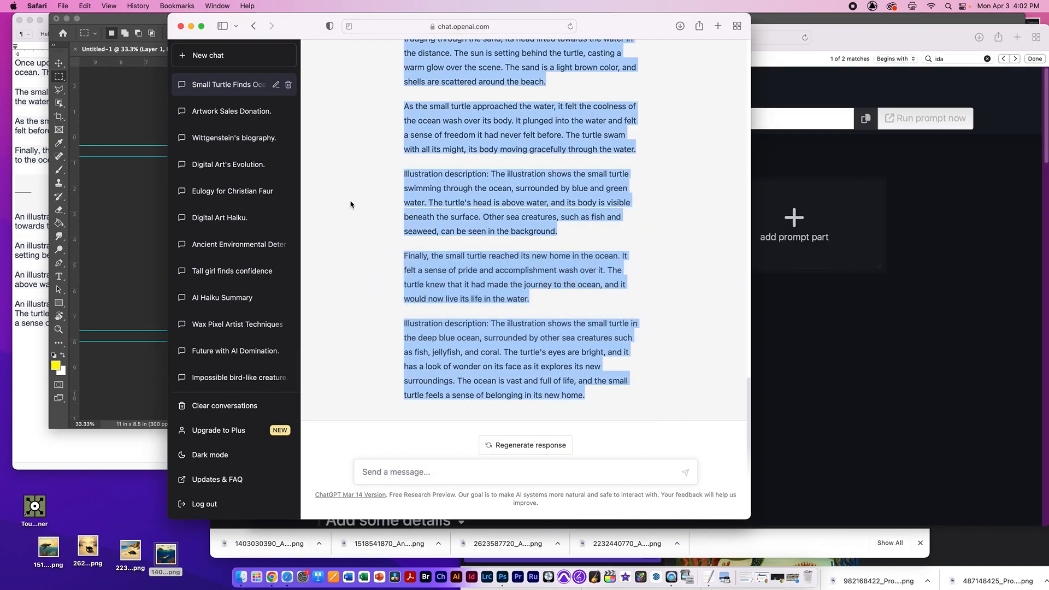
{"action": "key", "text": "super+Tab"}
{"action": "key", "text": "super+Tab"}
{"action": "left_click_drag", "start_coordinate": [163, 561], "coordinate": [442, 207]}
{"action": "left_click_drag", "start_coordinate": [546, 317], "coordinate": [468, 273]}
{"action": "key", "text": "Return"}
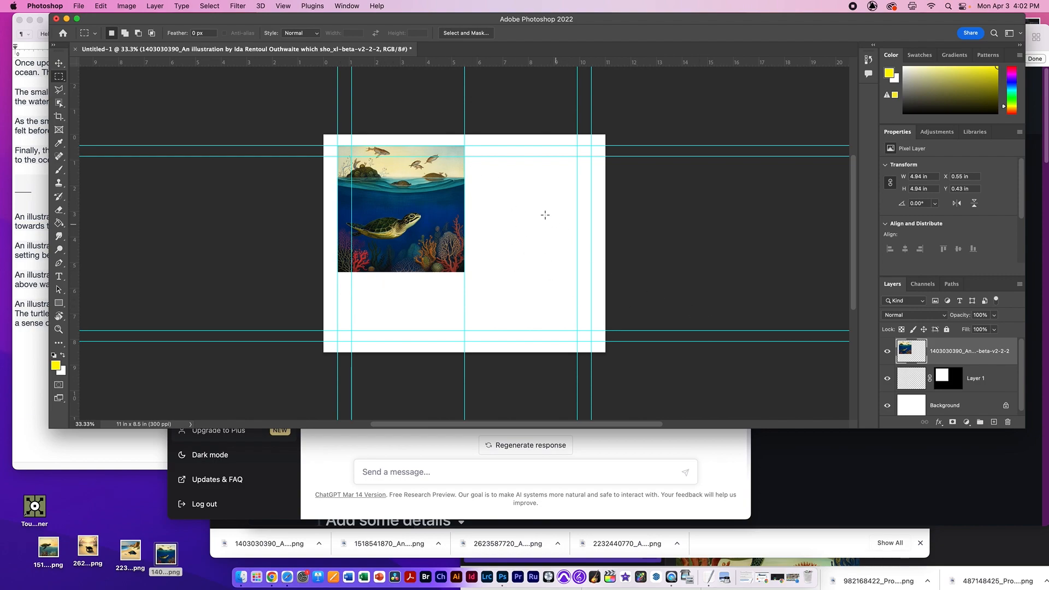
Step: Preview the sandy beach turtle image and place it beside the ocean image, scaled to about 69% within the outer right margin guide
{"action": "left_click", "coordinate": [127, 550]}
{"action": "key", "text": "space"}
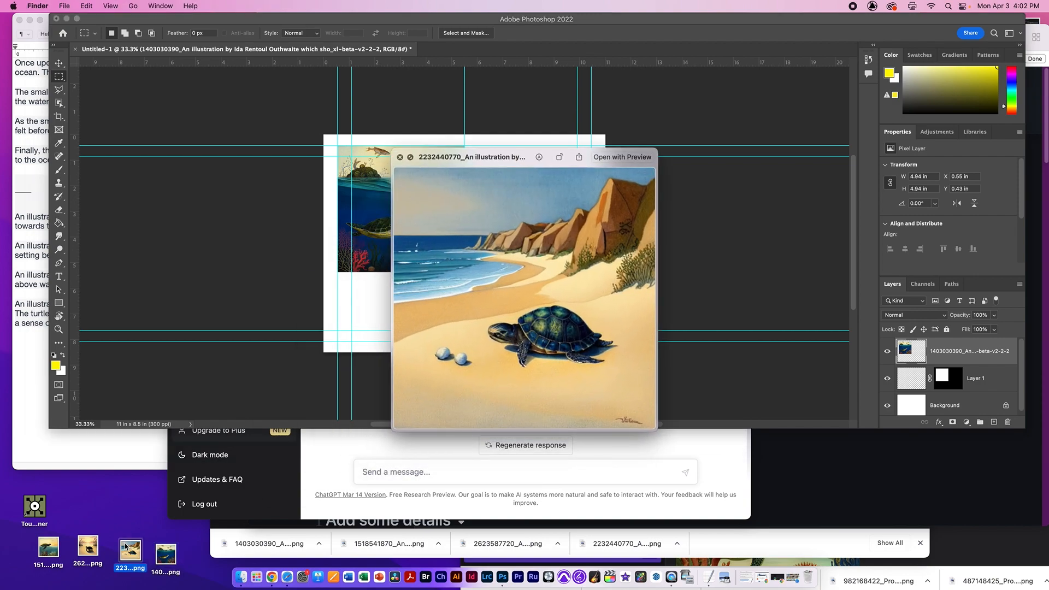
{"action": "key", "text": "space"}
{"action": "left_click_drag", "start_coordinate": [126, 546], "coordinate": [550, 257]}
{"action": "left_click_drag", "start_coordinate": [441, 286], "coordinate": [545, 293]}
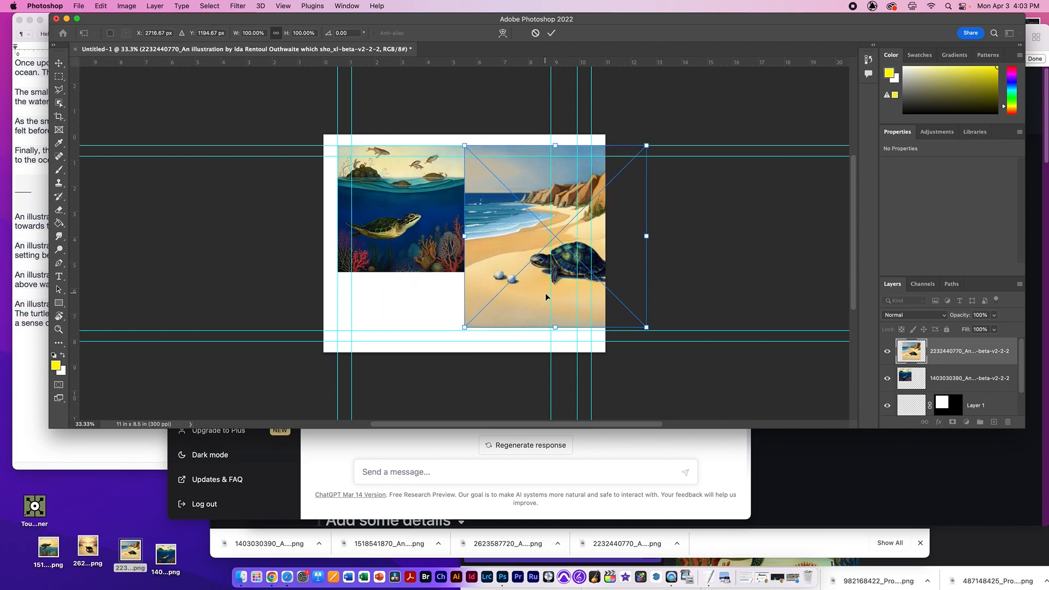
{"action": "left_click_drag", "start_coordinate": [647, 328], "coordinate": [574, 286]}
Step: Finalize the beach image's position, aligning a horizontal guide with the images' lower edge and the vertical guide with the boundary between them
{"action": "left_click_drag", "start_coordinate": [464, 67], "coordinate": [481, 272]}
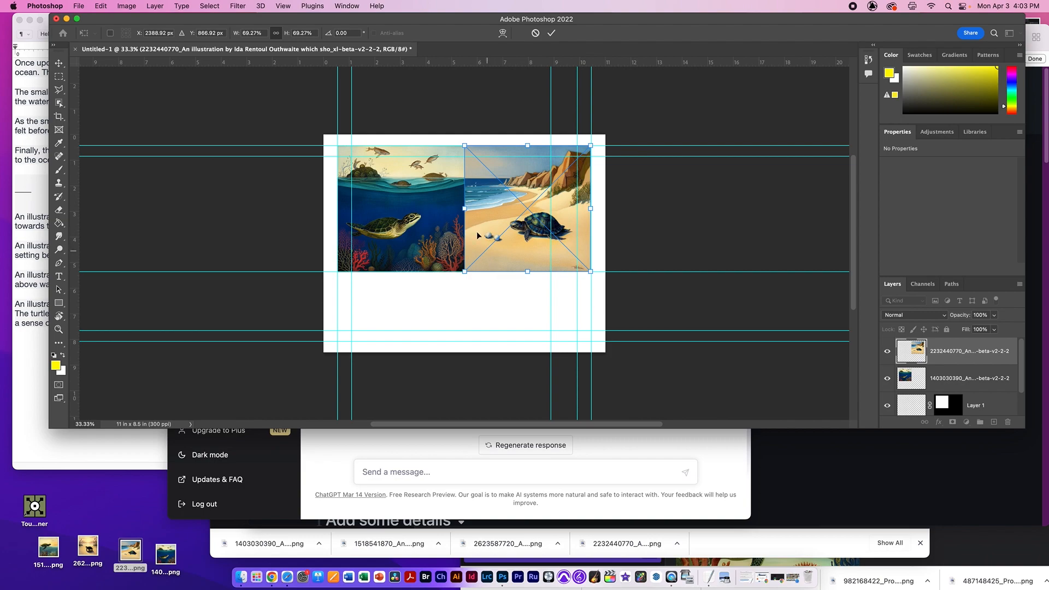
{"action": "left_click_drag", "start_coordinate": [504, 233], "coordinate": [505, 233]}
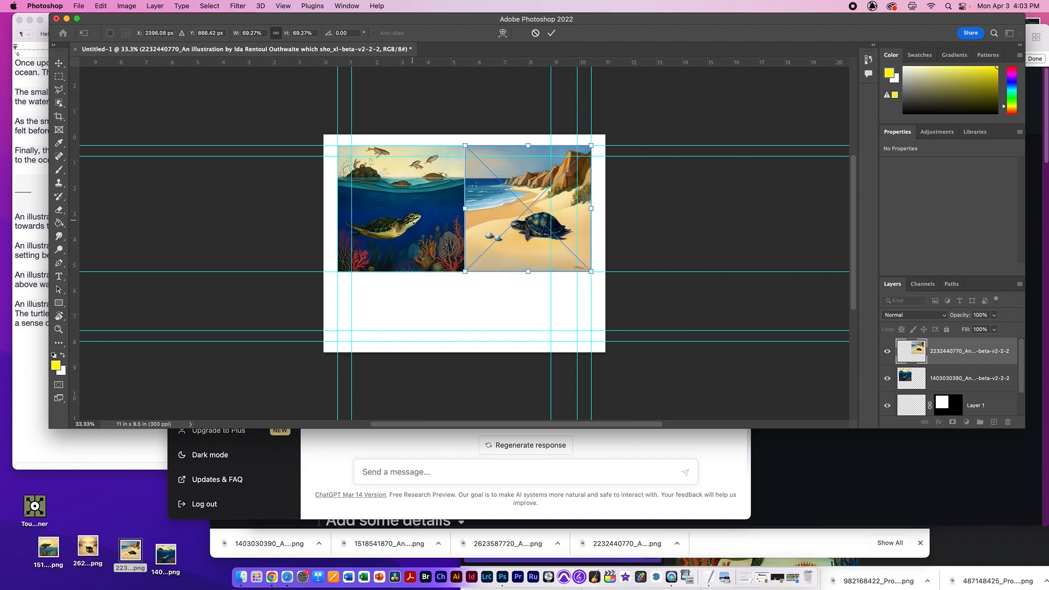
{"action": "key", "text": "Return"}
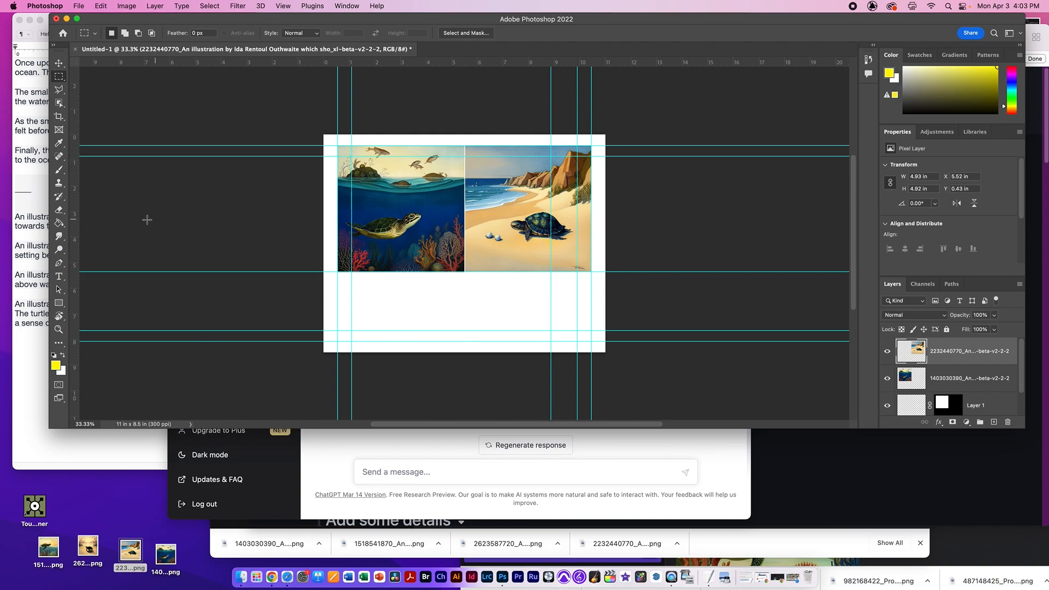
{"action": "key", "text": "v"}
{"action": "left_click_drag", "start_coordinate": [552, 220], "coordinate": [466, 224]}
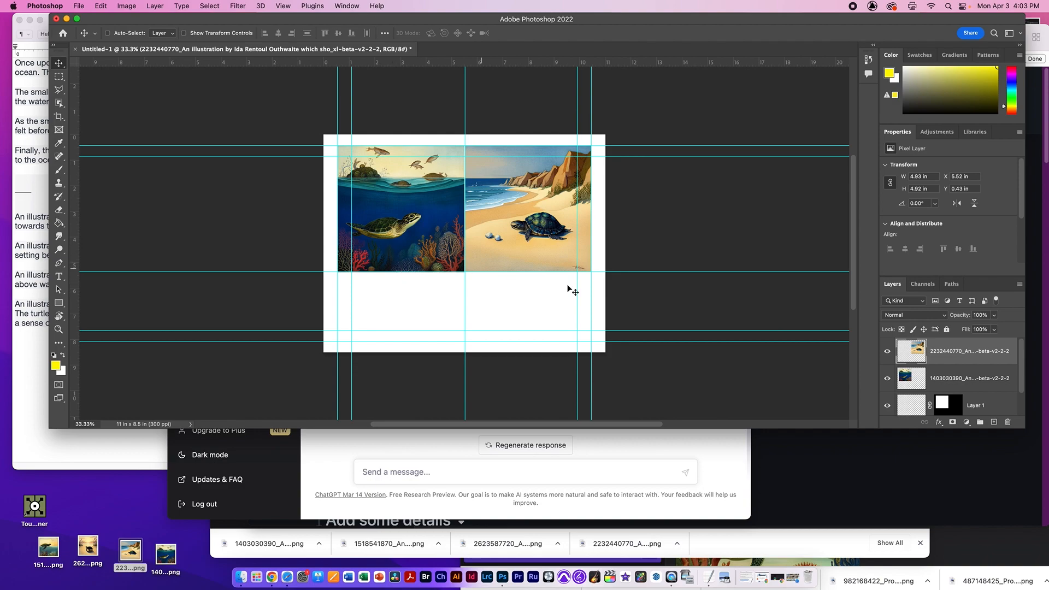
Step: Place the sunset beach turtle image over the ocean image on a new layer, scaled to about 4.96 in square
{"action": "left_click", "coordinate": [994, 421]}
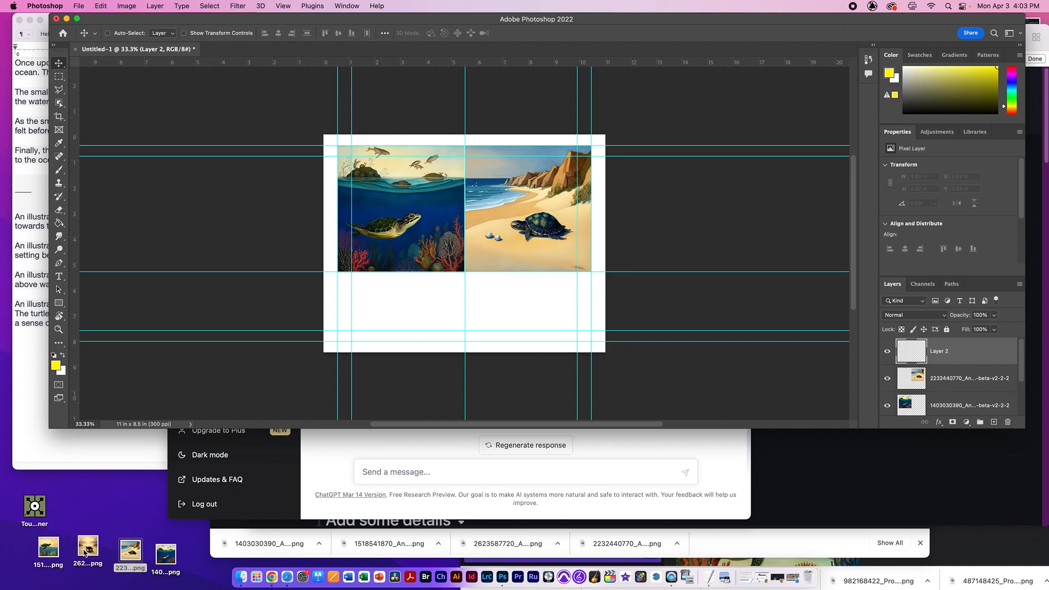
{"action": "left_click", "coordinate": [48, 548]}
{"action": "key", "text": "space"}
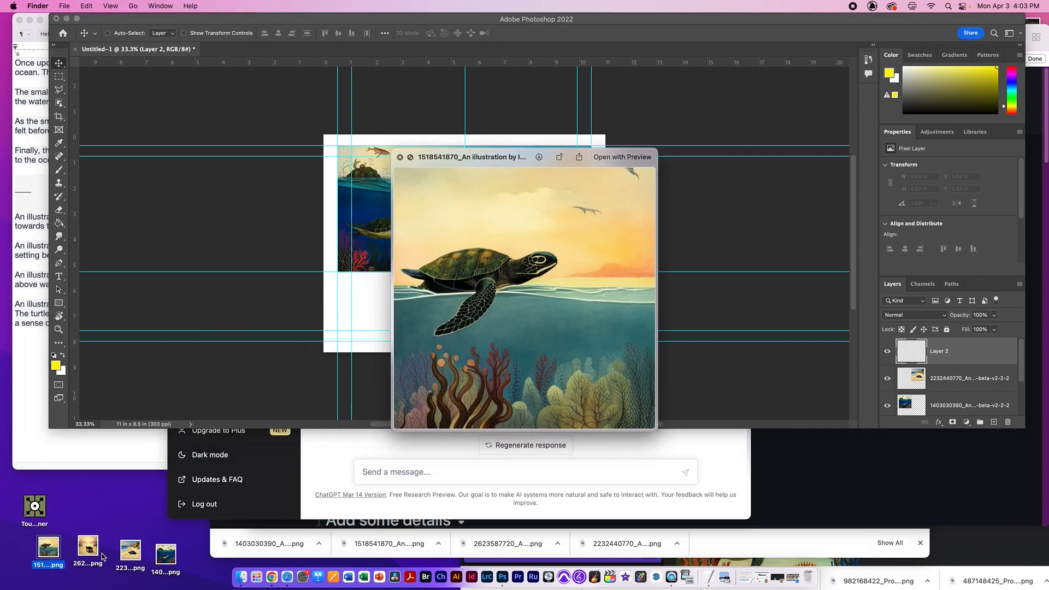
{"action": "left_click", "coordinate": [90, 554]}
{"action": "key", "text": "space"}
{"action": "left_click_drag", "start_coordinate": [90, 554], "coordinate": [383, 247]}
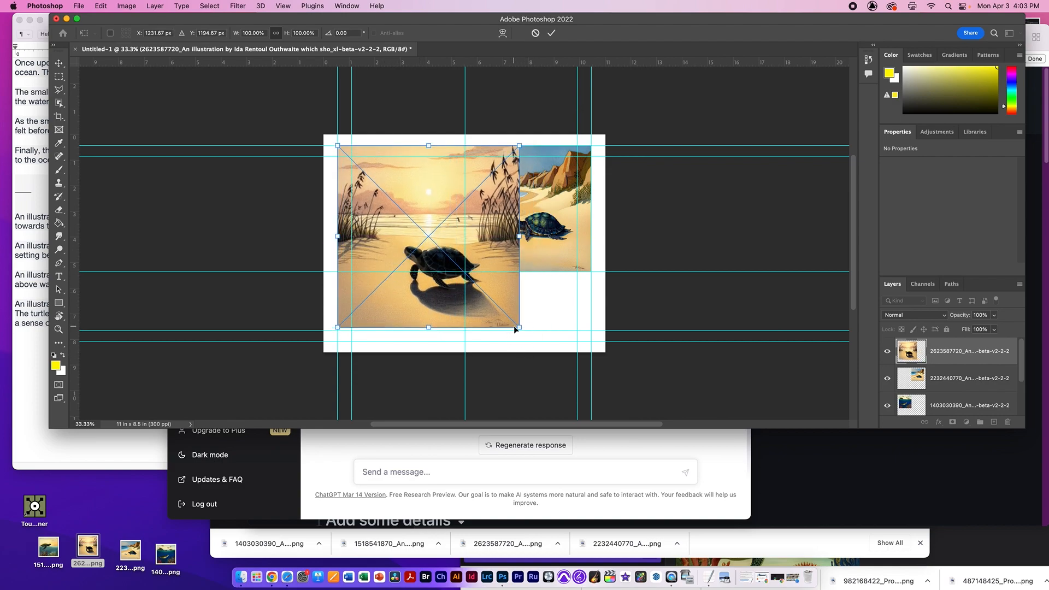
{"action": "left_click_drag", "start_coordinate": [518, 327], "coordinate": [461, 274]}
{"action": "key", "text": "Return"}
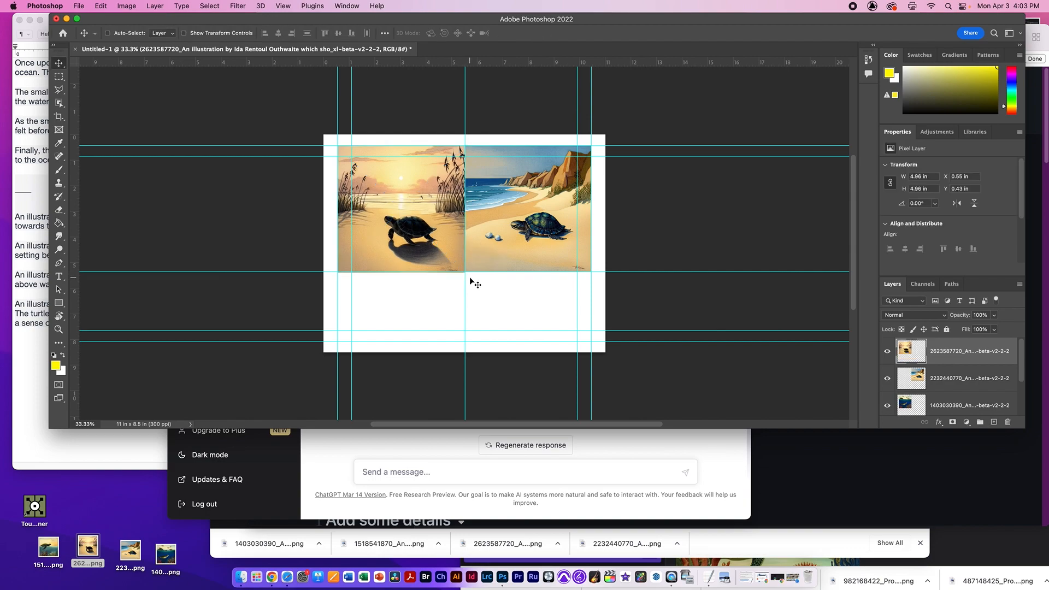
Step: Place the image of the turtle swimming at the water's surface over the sandy beach image, scaled to 69.51%
{"action": "left_click_drag", "start_coordinate": [59, 549], "coordinate": [510, 284]}
{"action": "left_click_drag", "start_coordinate": [406, 328], "coordinate": [470, 280]}
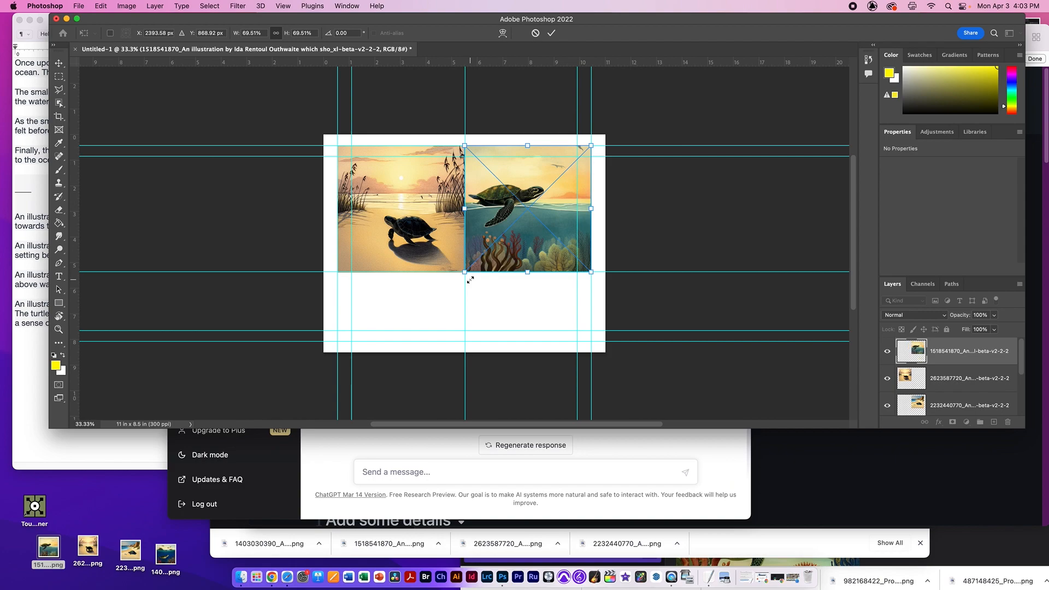
{"action": "key", "text": "Return"}
Step: Rename the image layers by story order: sandy beach 1, sunset beach 2, surface swim 3 and deep ocean 4
{"action": "double_click", "coordinate": [951, 350]}
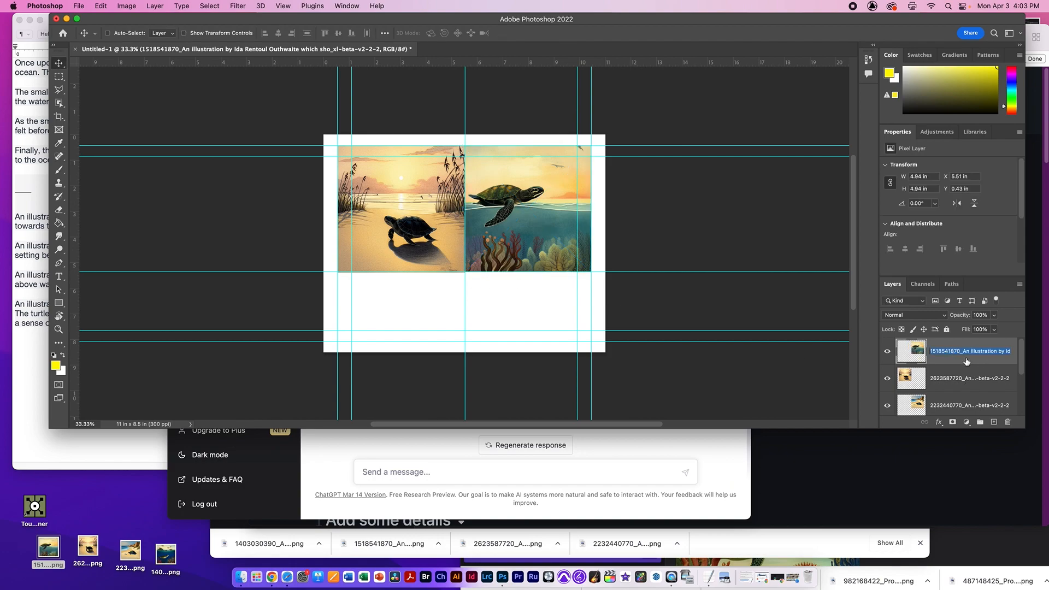
{"action": "type", "text": "3"}
{"action": "double_click", "coordinate": [983, 377]}
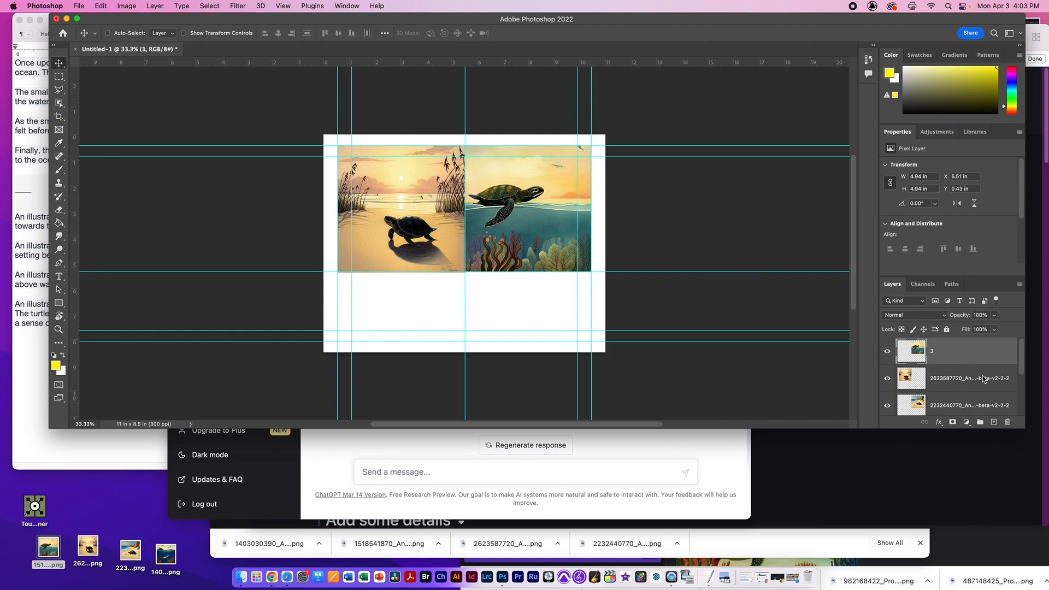
{"action": "type", "text": "2"}
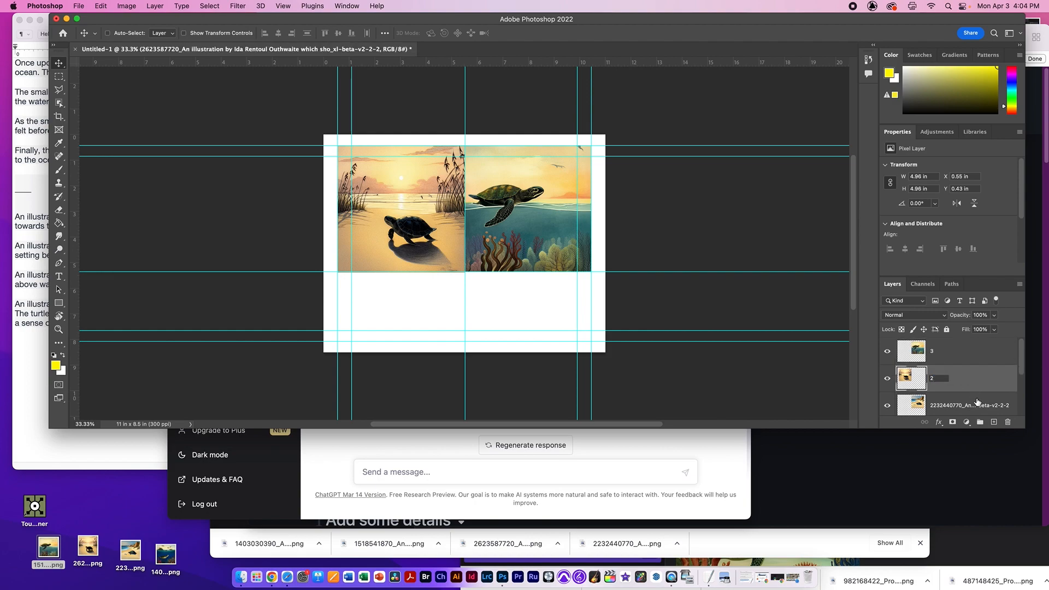
{"action": "double_click", "coordinate": [962, 385]}
{"action": "type", "text": "1"}
{"action": "double_click", "coordinate": [948, 393]}
{"action": "type", "text": "4"}
{"action": "key", "text": "Return"}
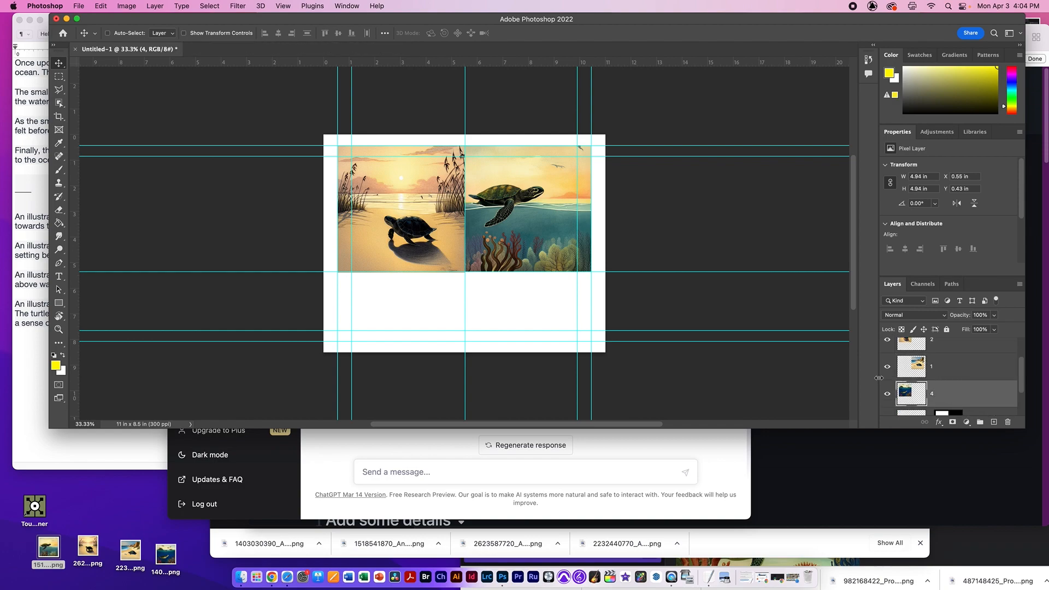
Step: Hide layers 3 and 2 and delete the empty masked Layer 1
{"action": "scroll", "coordinate": [898, 358], "scroll_direction": "up", "scroll_amount": 2}
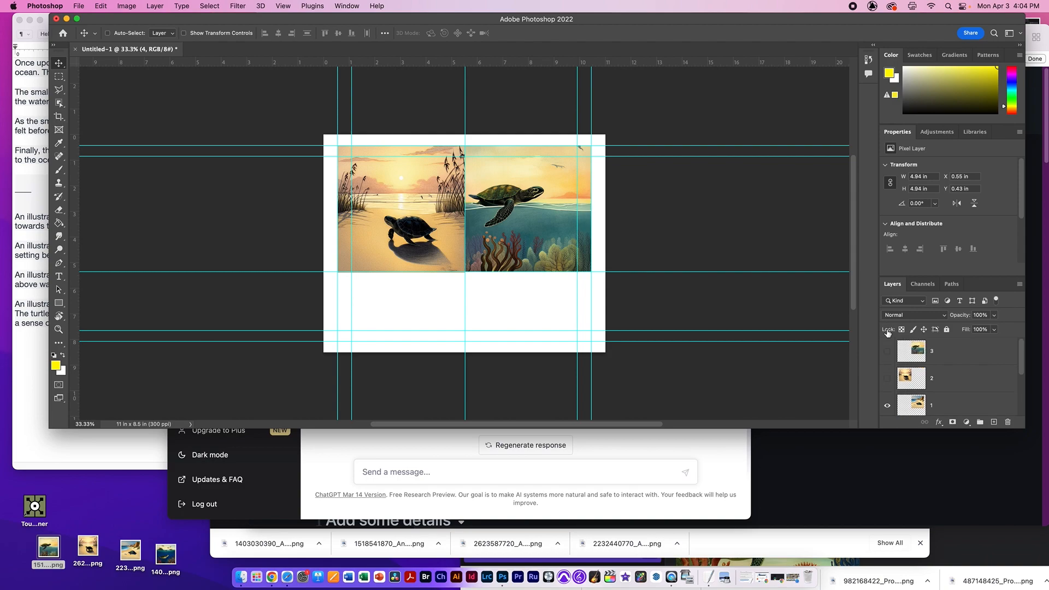
{"action": "left_click_drag", "start_coordinate": [887, 334], "coordinate": [888, 351]}
{"action": "scroll", "coordinate": [961, 377], "scroll_direction": "down", "scroll_amount": 3}
{"action": "left_click_drag", "start_coordinate": [1009, 392], "coordinate": [1008, 422]}
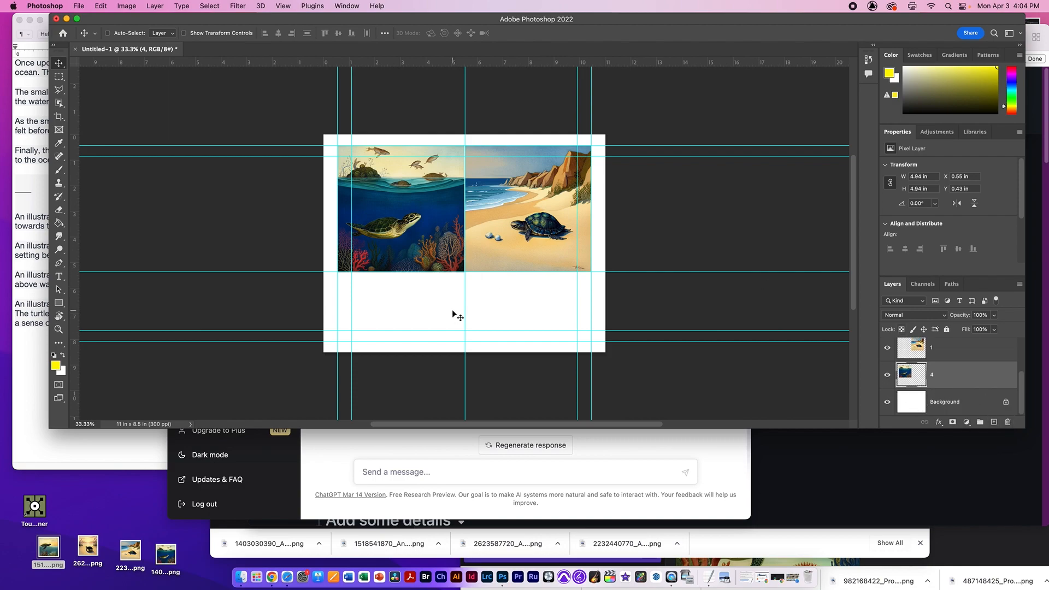
{"action": "scroll", "coordinate": [452, 309], "scroll_direction": "up", "scroll_amount": 2}
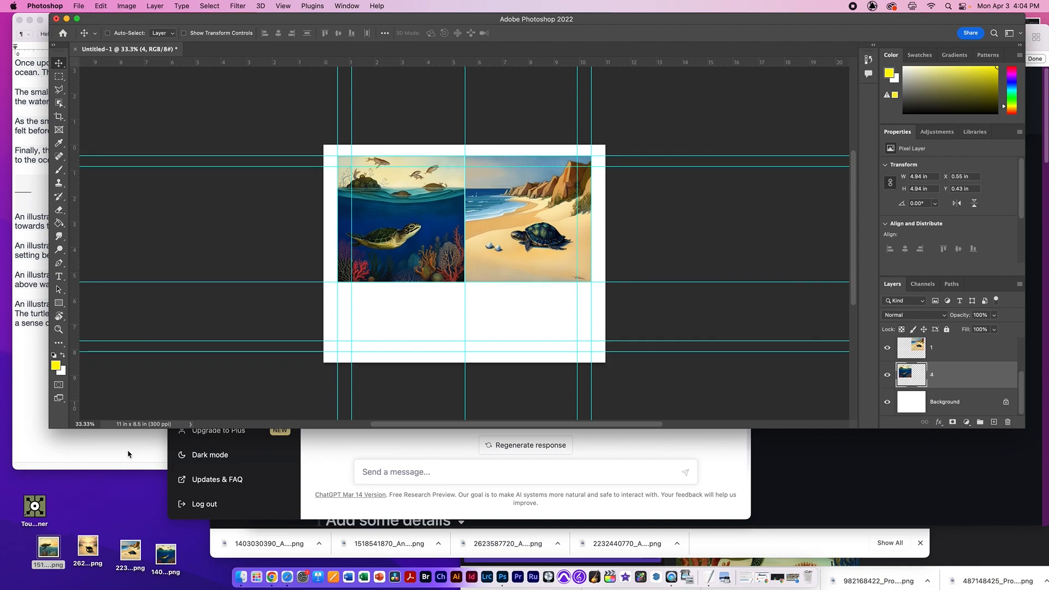
Step: Create a horizontal paragraph text box beneath the deep ocean image, spanning the image's width
{"action": "left_click", "coordinate": [60, 277]}
{"action": "right_click", "coordinate": [61, 278]}
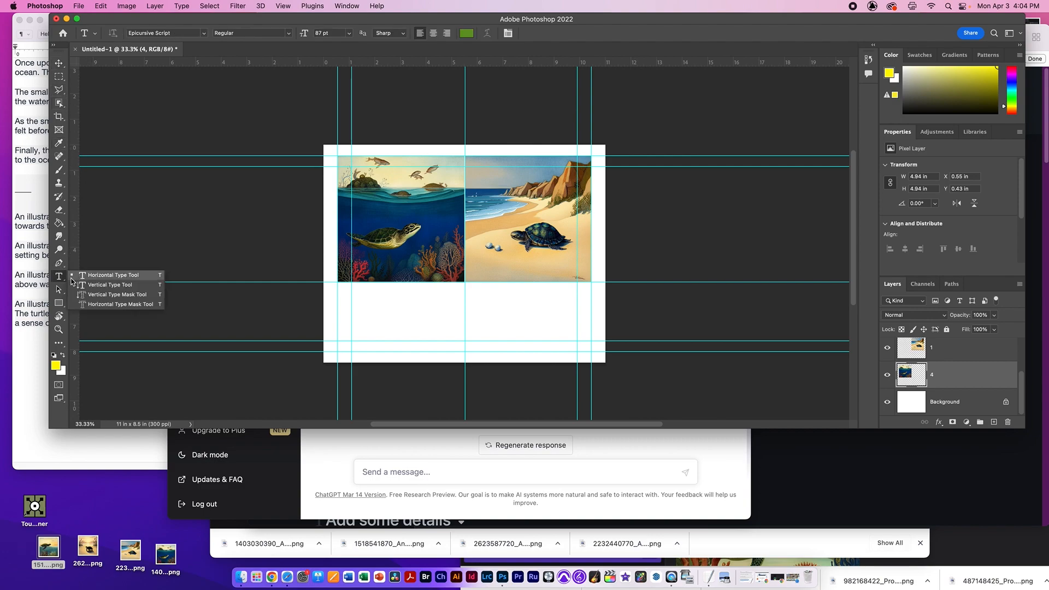
{"action": "left_click", "coordinate": [96, 279]}
{"action": "left_click_drag", "start_coordinate": [337, 290], "coordinate": [466, 348]}
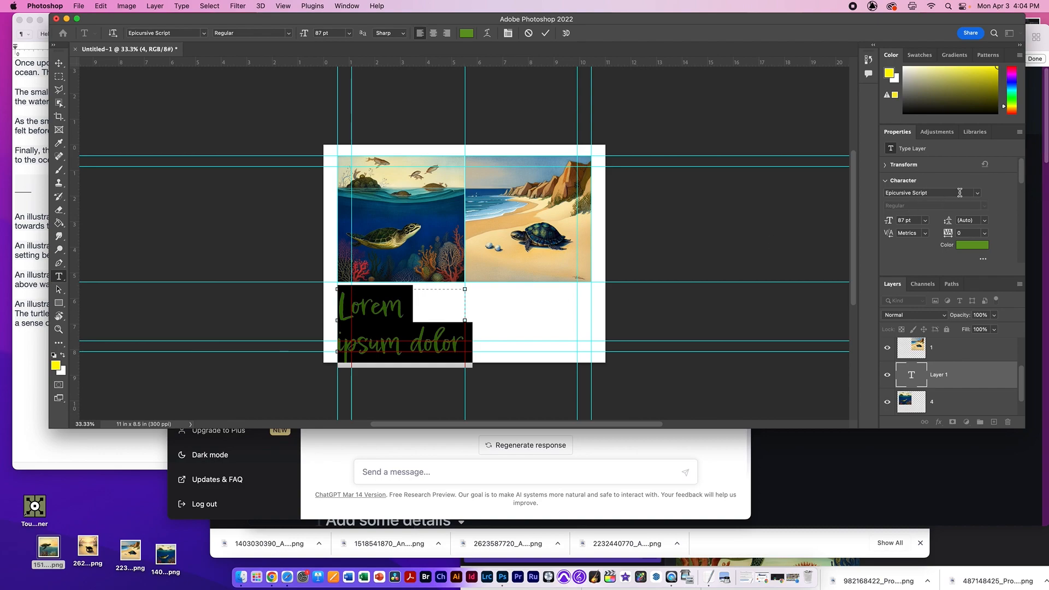
Step: Show the detailed character settings and replace the placeholder text in the new box with "hel"
{"action": "left_click", "coordinate": [978, 194]}
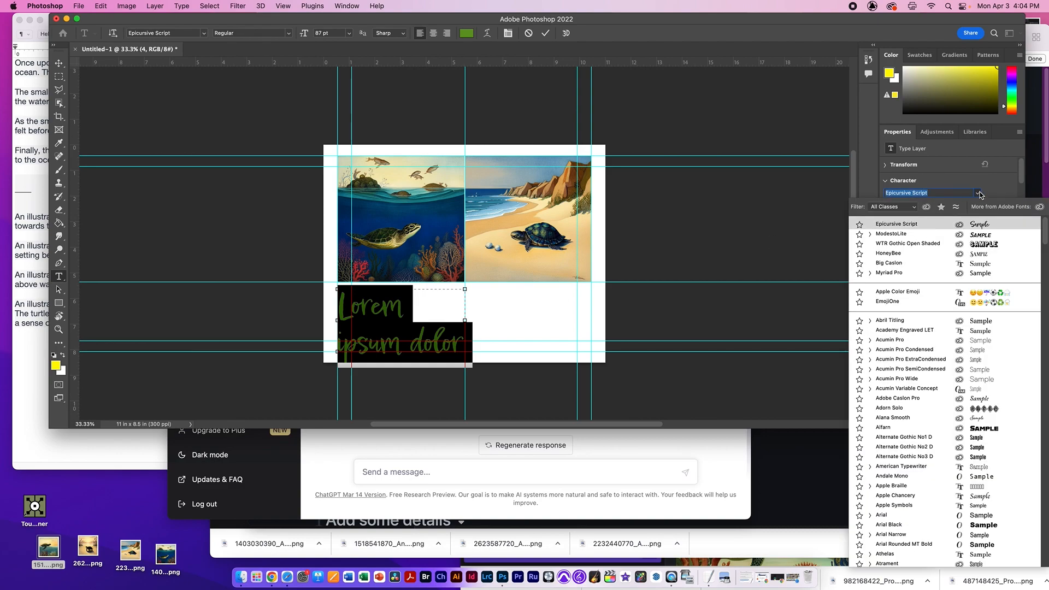
{"action": "left_click", "coordinate": [978, 193]}
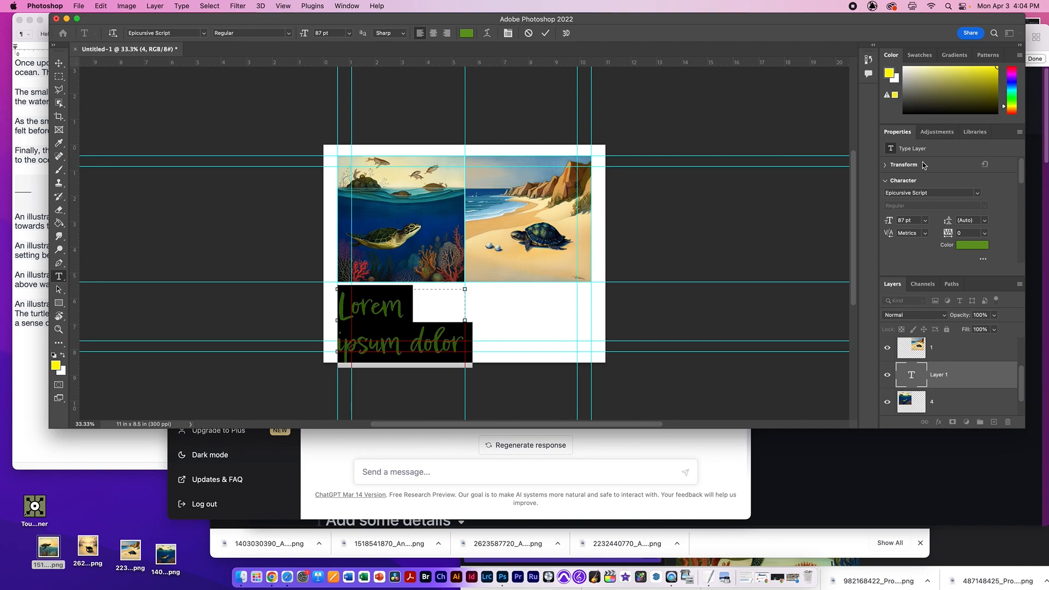
{"action": "left_click", "coordinate": [354, 7]}
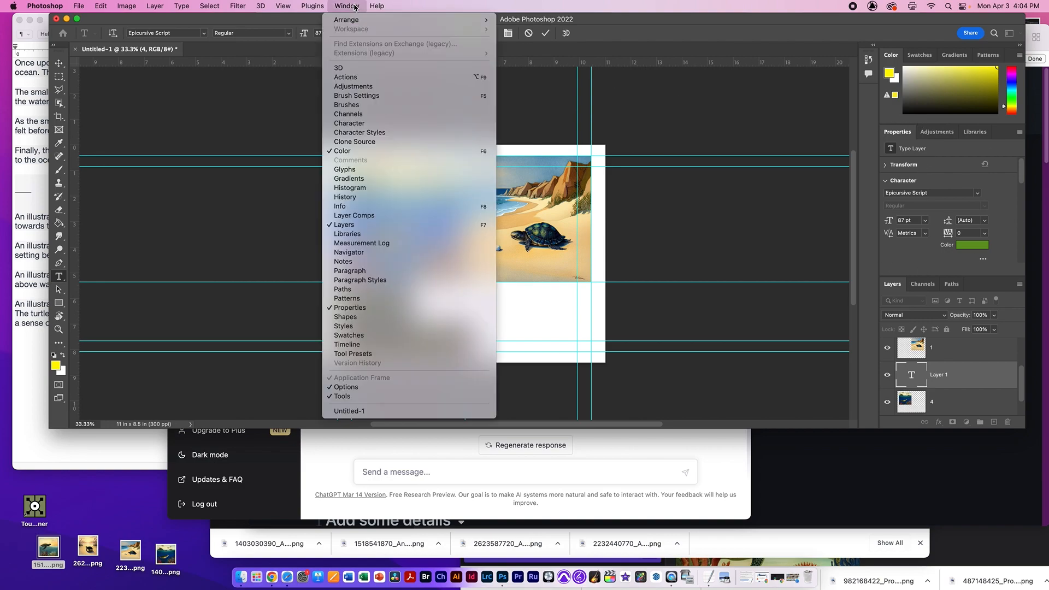
{"action": "left_click", "coordinate": [382, 123]}
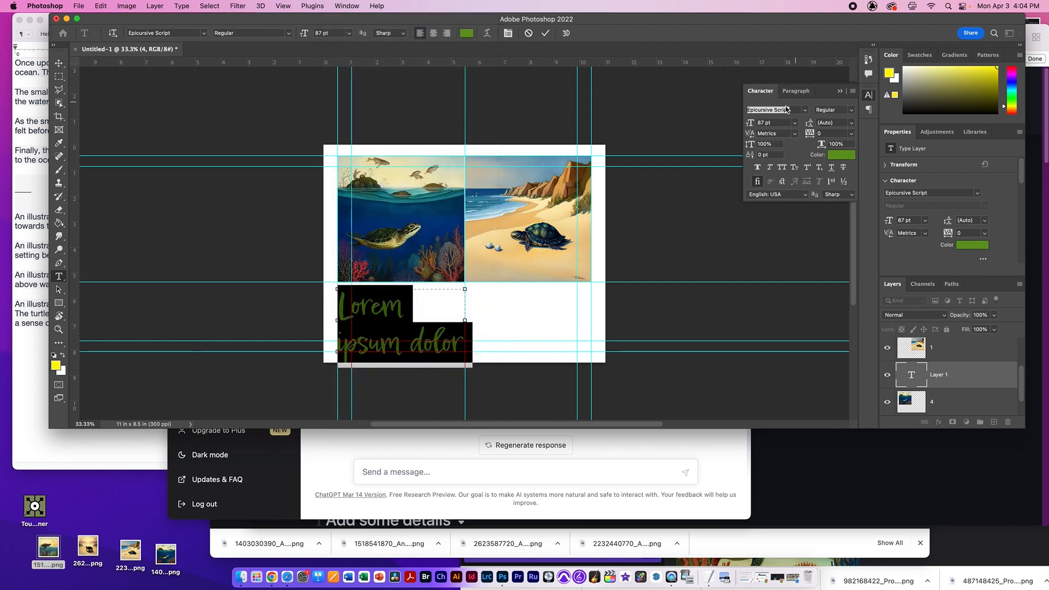
{"action": "type", "text": "hel"}
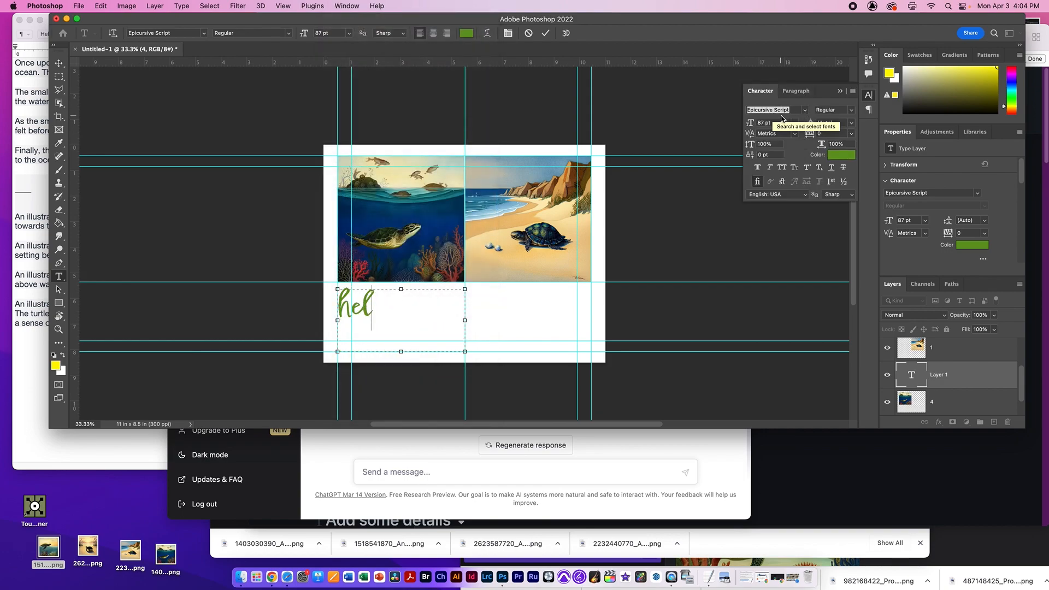
Step: Try to set the text's font to Helvetica Light at 14 pt without selecting the text
{"action": "left_click", "coordinate": [782, 111]}
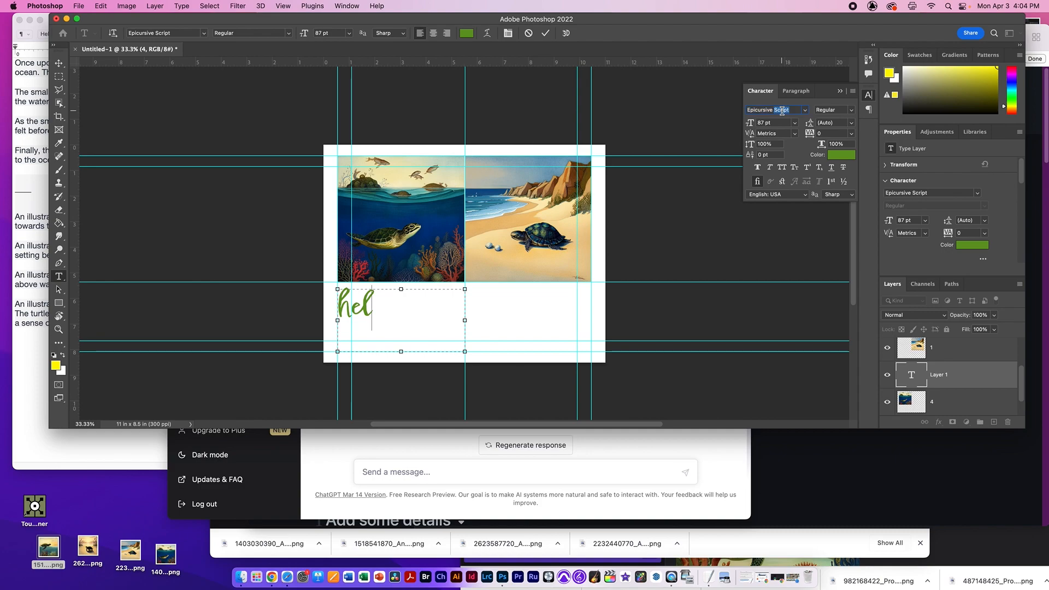
{"action": "type", "text": "hel"}
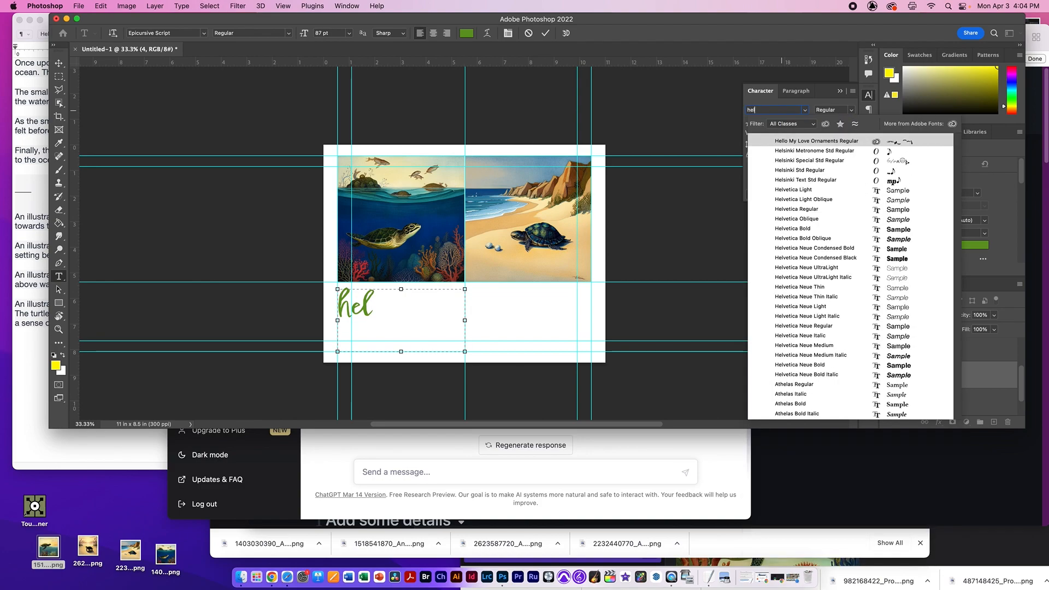
{"action": "left_click", "coordinate": [822, 190]}
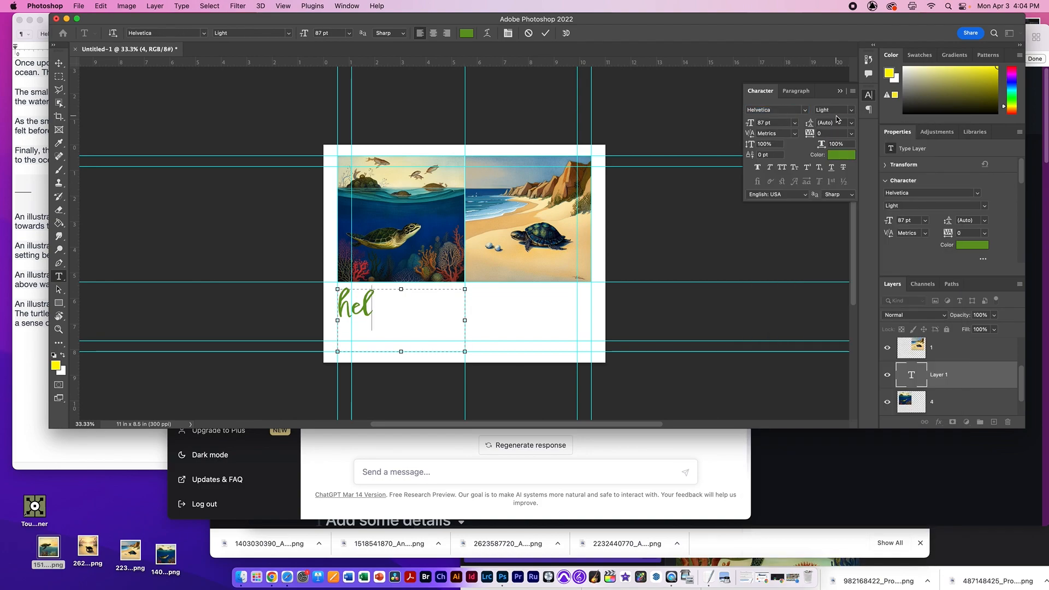
{"action": "type", "text": "14"}
{"action": "key", "text": "Return"}
Step: Format all the text in the box as Helvetica Light at 14 pt
{"action": "key", "text": "super+a"}
{"action": "left_click", "coordinate": [789, 110]}
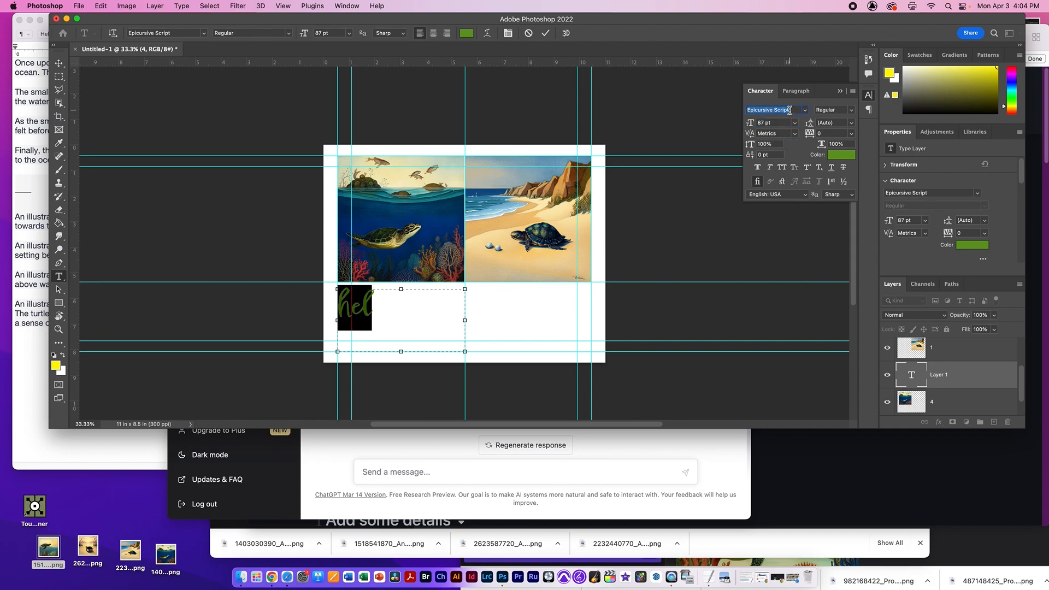
{"action": "type", "text": "hel"}
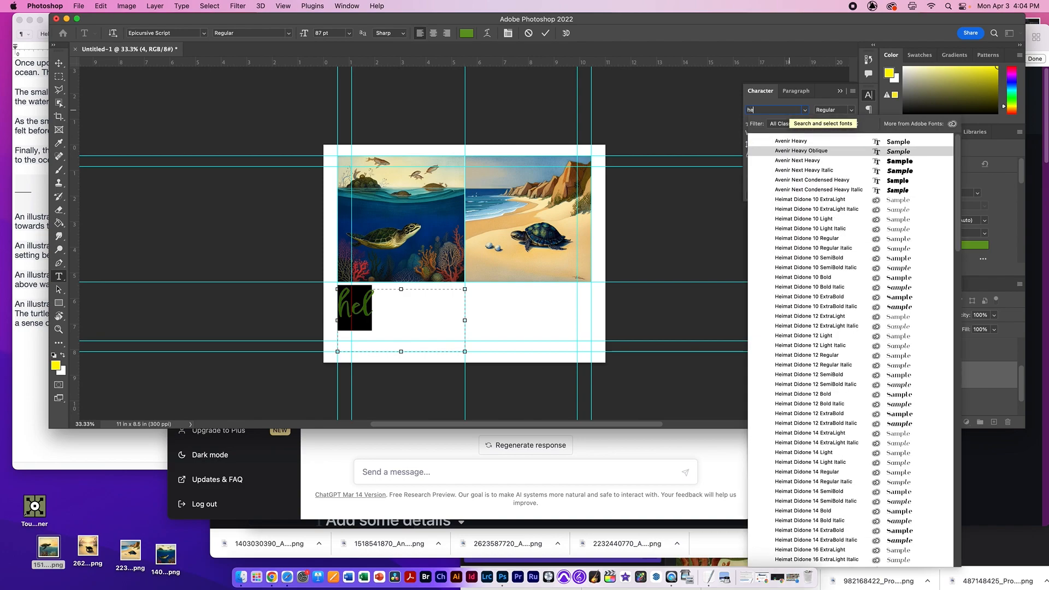
{"action": "left_click", "coordinate": [808, 190]}
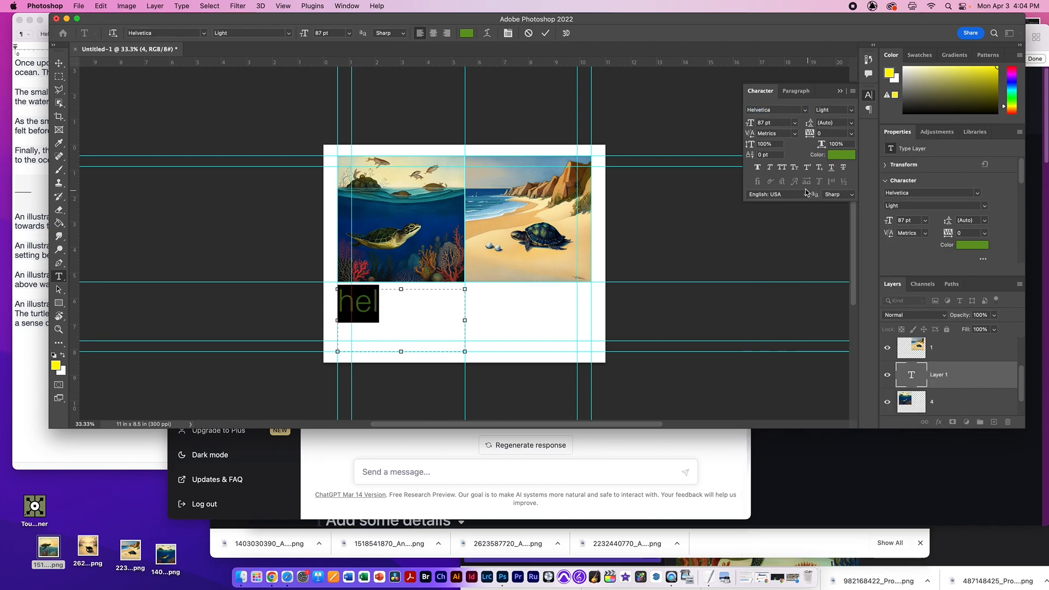
{"action": "left_click", "coordinate": [775, 124]}
{"action": "type", "text": "1"}
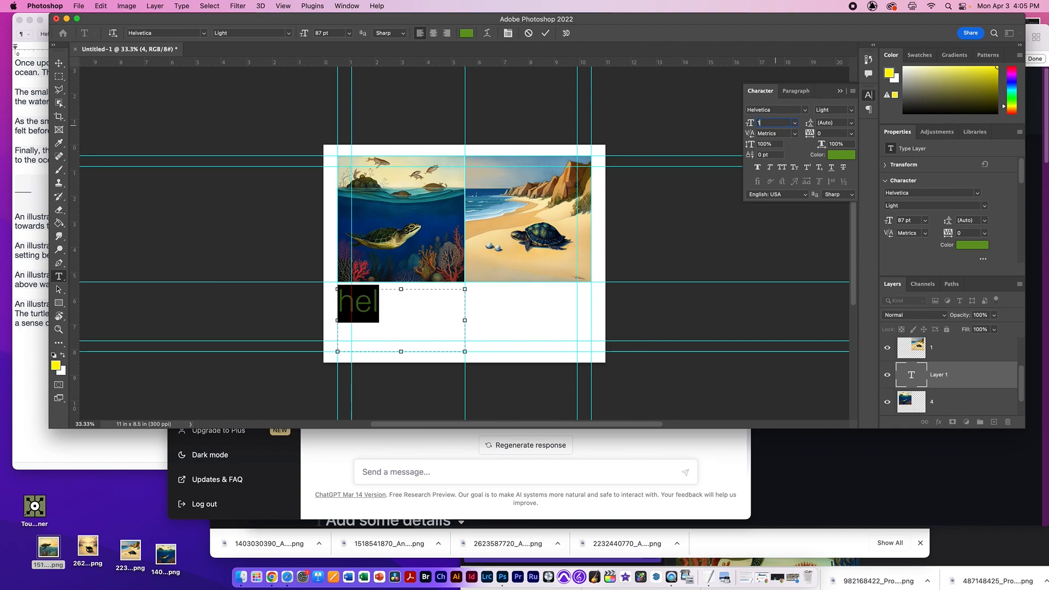
{"action": "type", "text": "4"}
{"action": "key", "text": "Return"}
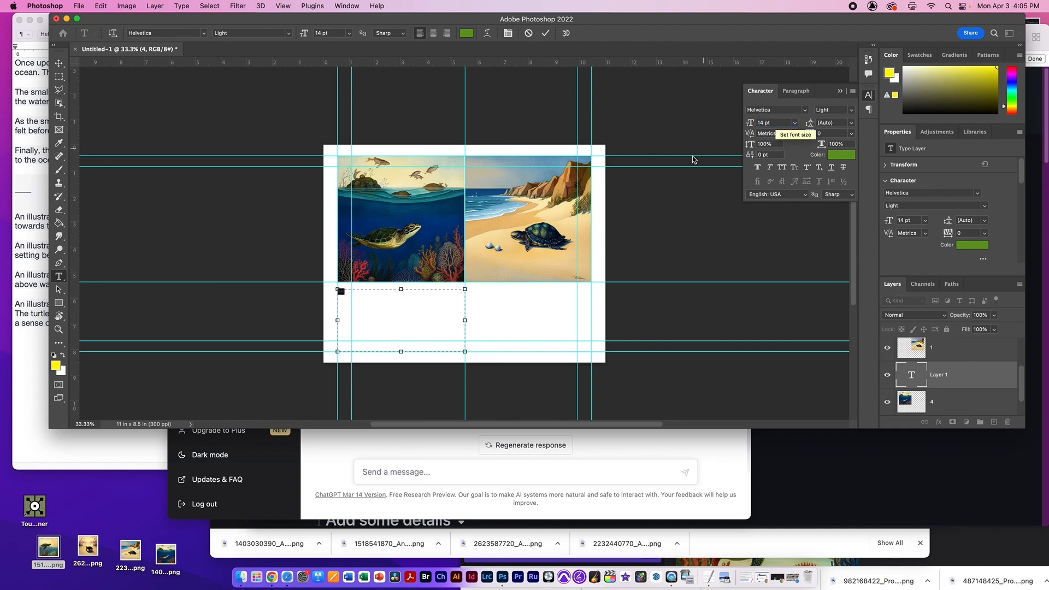
Step: Change the colour of the text "hel" to black
{"action": "left_click_drag", "start_coordinate": [369, 300], "coordinate": [326, 278]}
{"action": "left_click_drag", "start_coordinate": [404, 177], "coordinate": [420, 251]}
{"action": "left_click", "coordinate": [528, 105]}
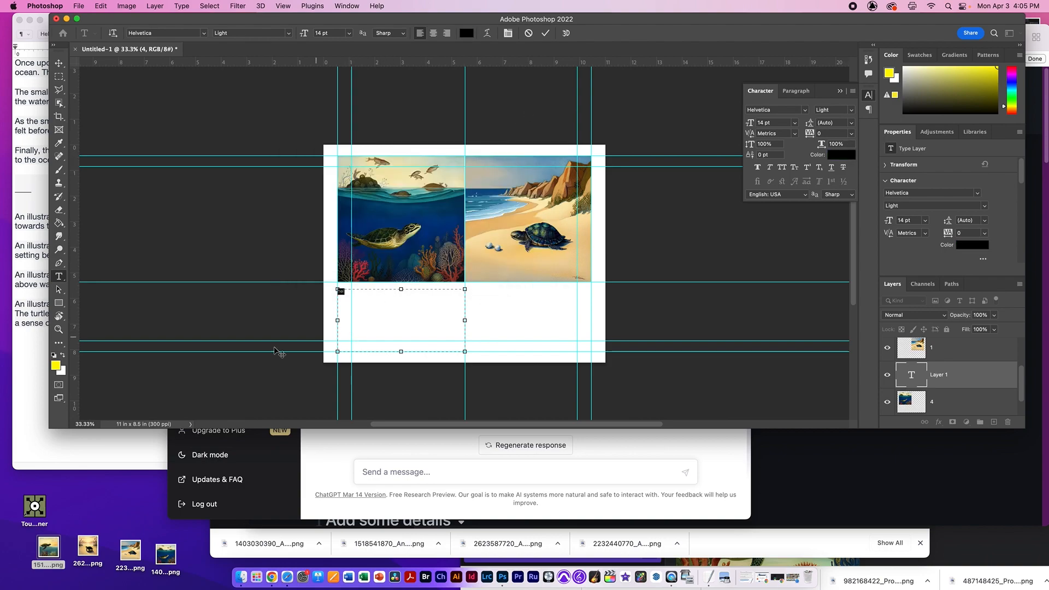
Step: Switch to TextEdit and copy the story paragraph beginning "Finally, the small turtle reached its new home"
{"action": "left_click", "coordinate": [77, 434]}
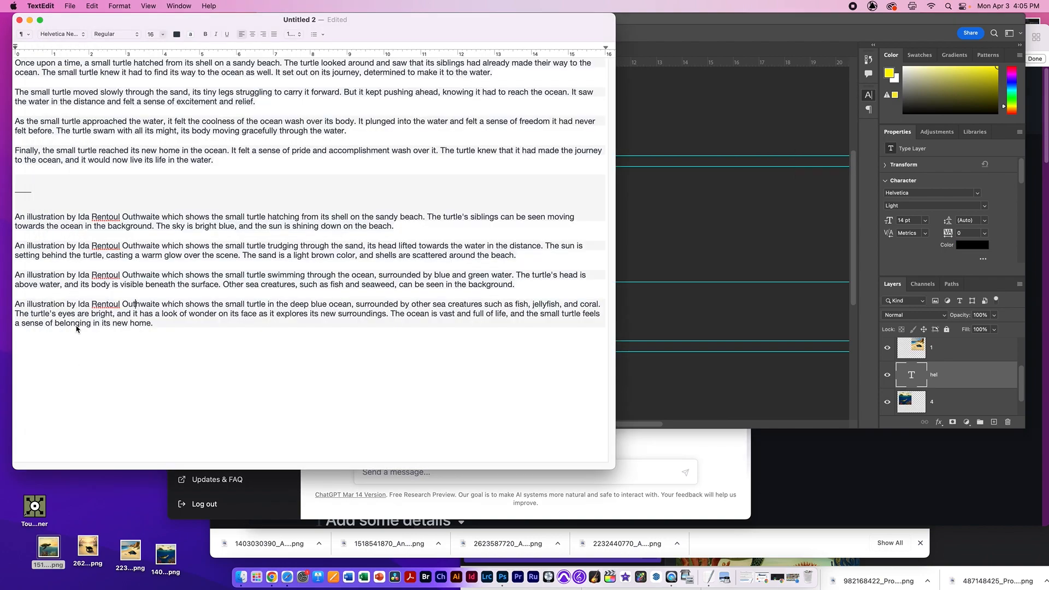
{"action": "triple_click", "coordinate": [96, 160]}
{"action": "key", "text": "super+c"}
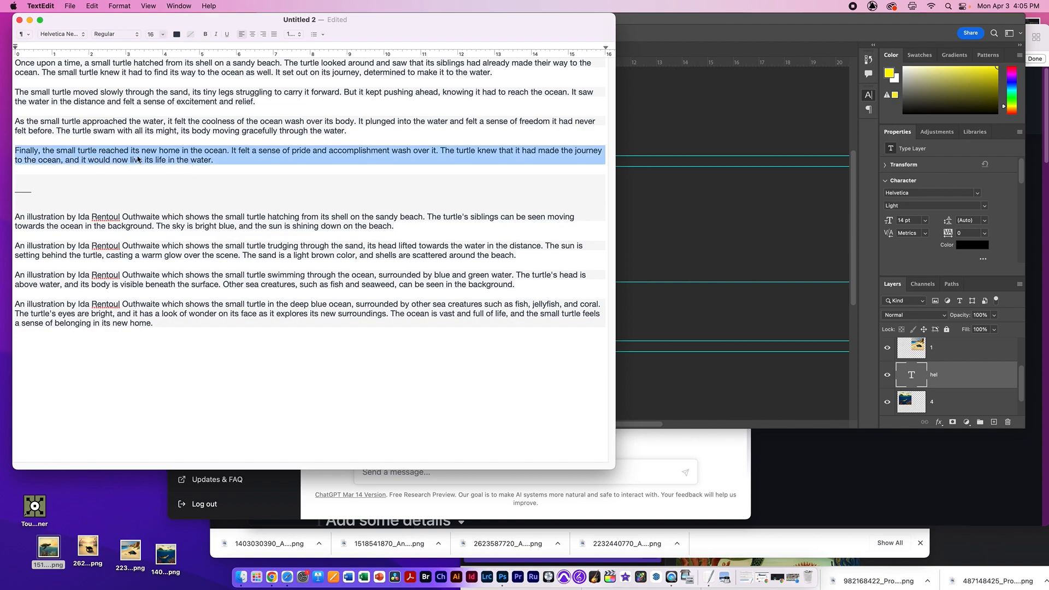
Step: Switch back to Photoshop and replace "hel" beneath the deep ocean image with the copied closing paragraph
{"action": "key", "text": "super+Tab"}
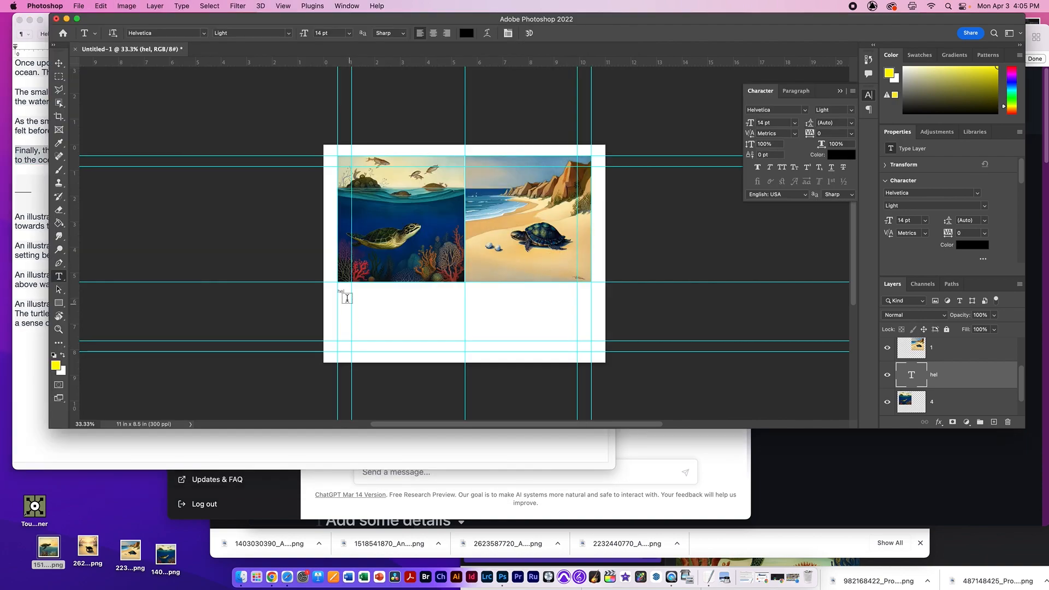
{"action": "left_click", "coordinate": [344, 296]}
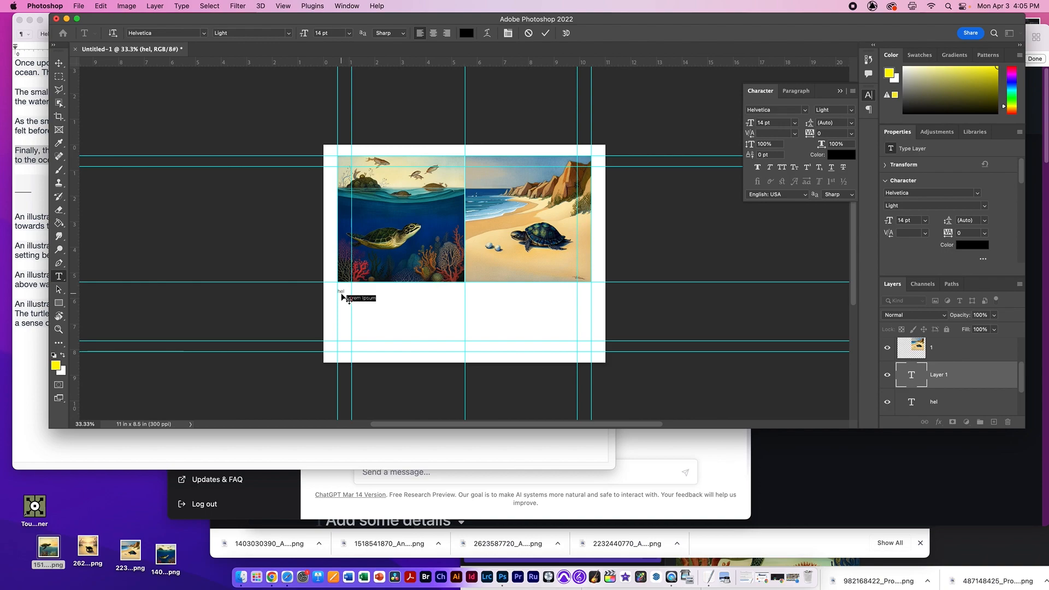
{"action": "key", "text": "Escape"}
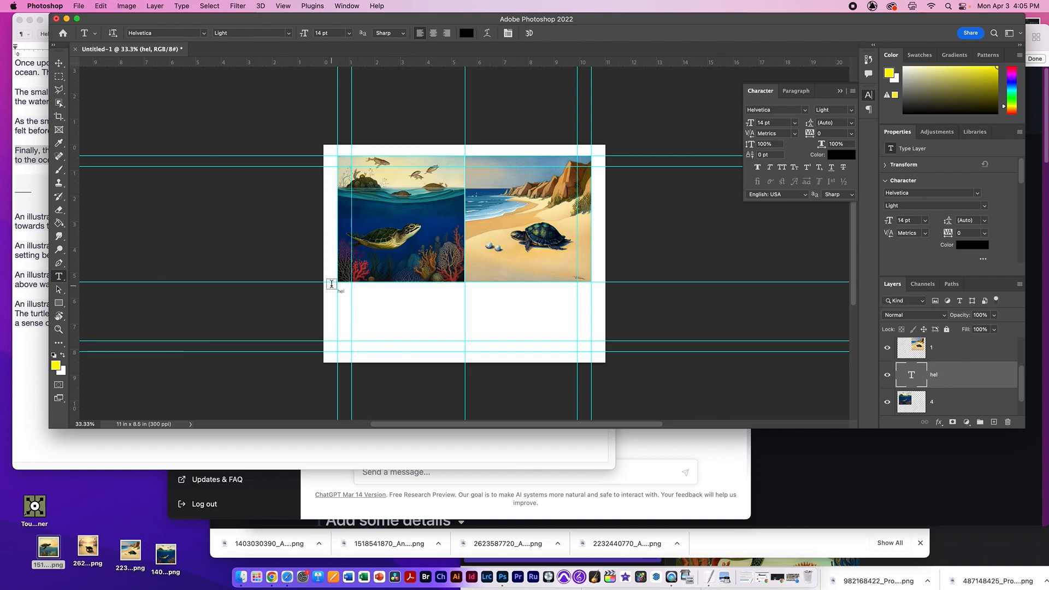
{"action": "left_click", "coordinate": [344, 293]}
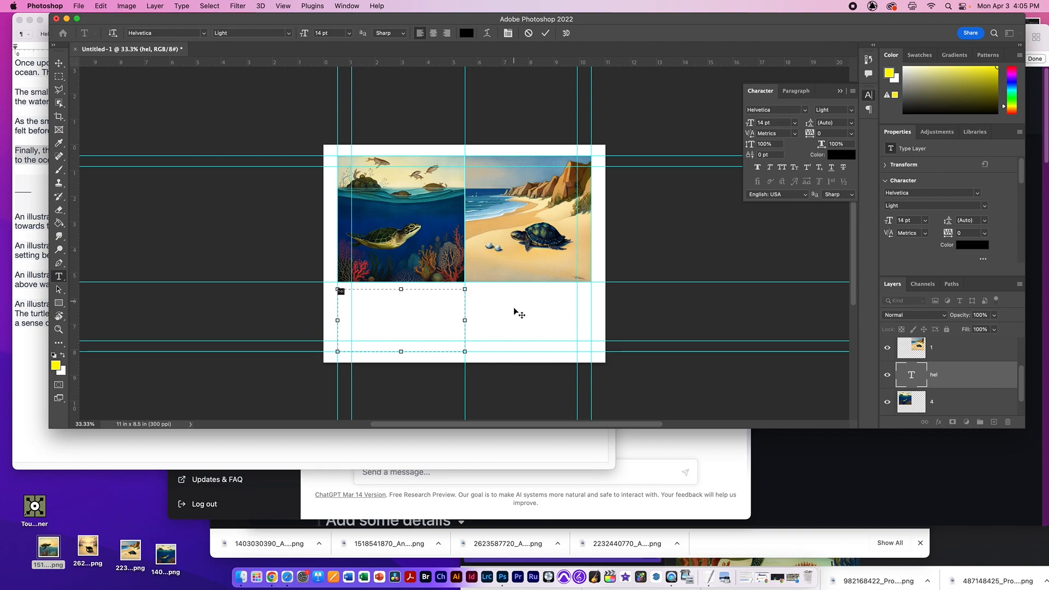
{"action": "key", "text": "super+v"}
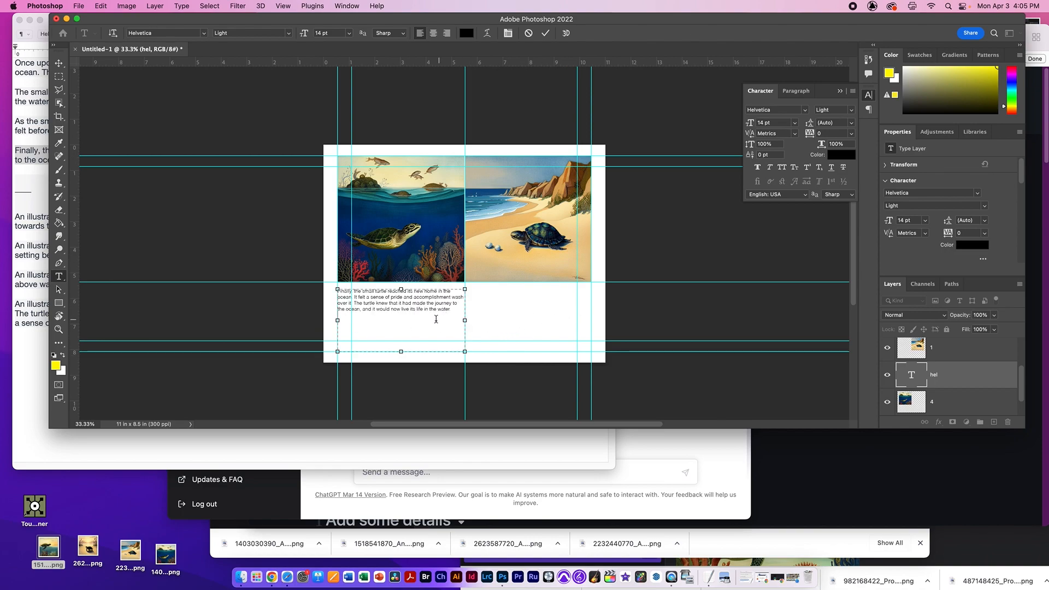
Step: Narrow the closing paragraph's text box slightly and set all its text to 20 pt
{"action": "triple_click", "coordinate": [443, 314]}
{"action": "left_click_drag", "start_coordinate": [462, 312], "coordinate": [336, 275]}
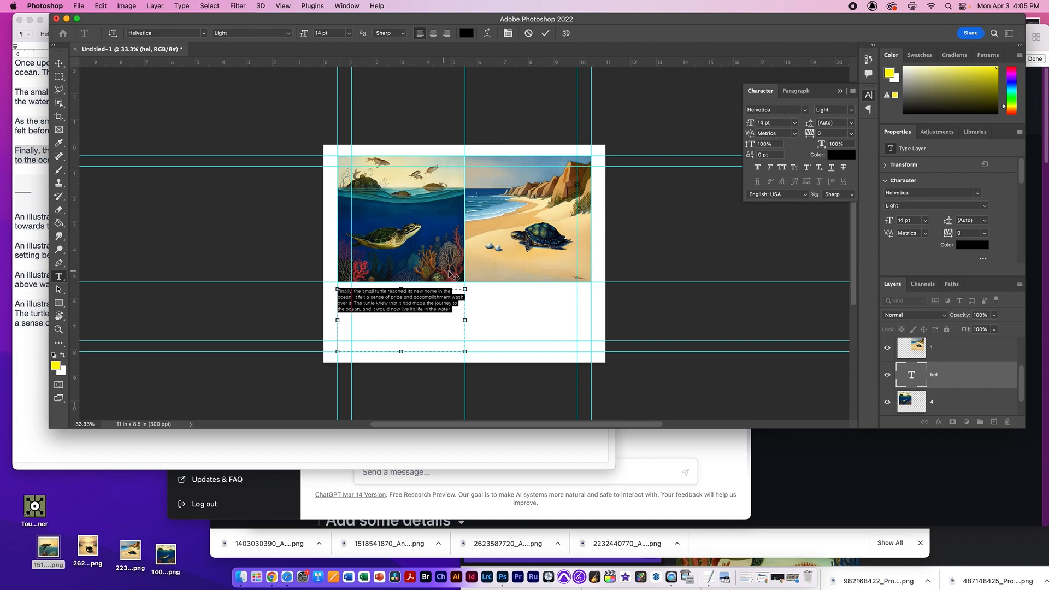
{"action": "left_click_drag", "start_coordinate": [465, 320], "coordinate": [459, 322]}
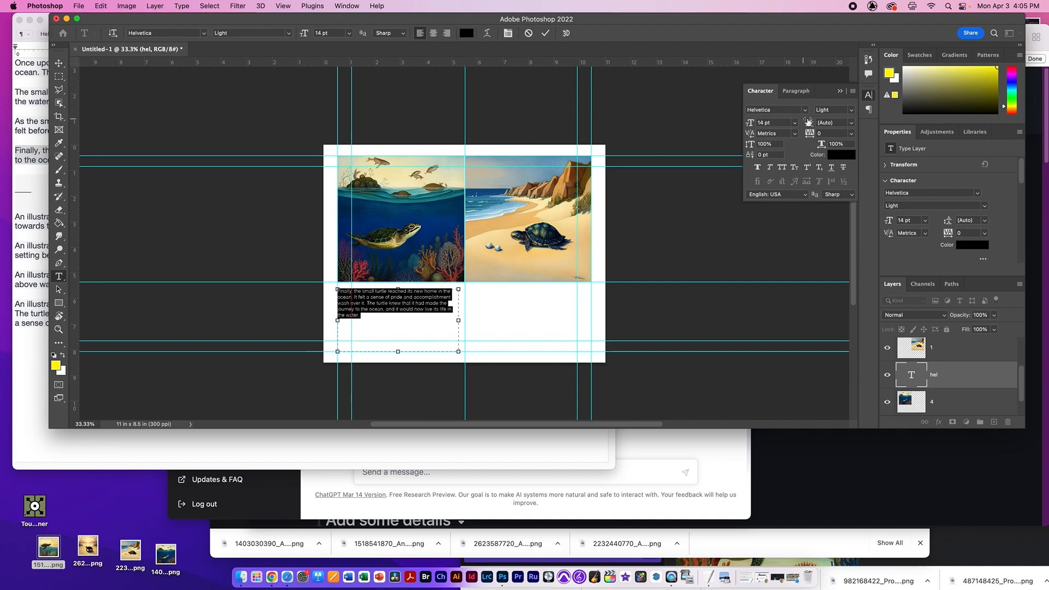
{"action": "left_click_drag", "start_coordinate": [750, 125], "coordinate": [752, 124]}
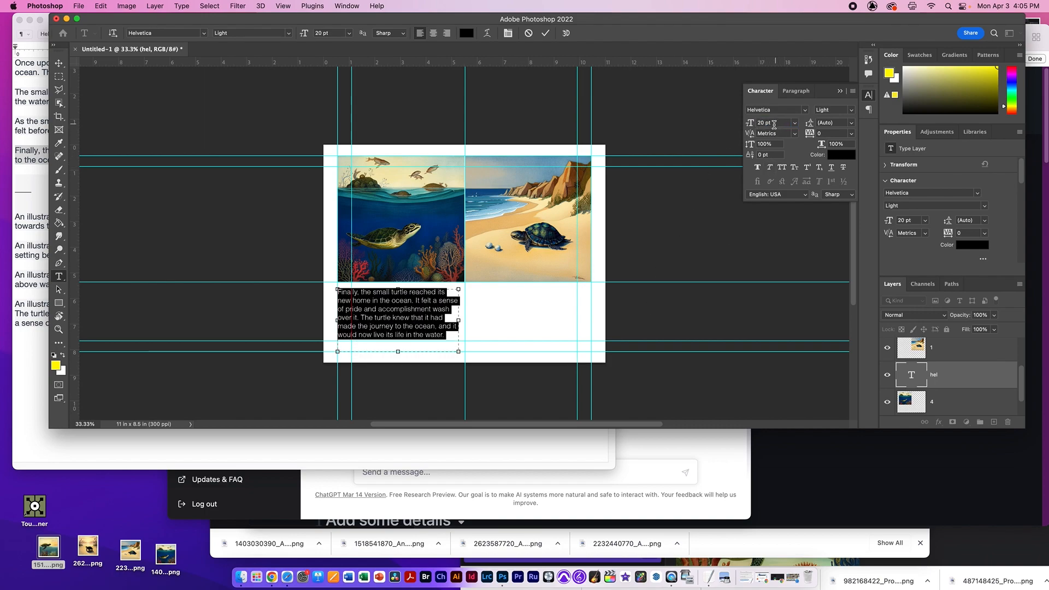
{"action": "left_click", "coordinate": [775, 125]}
Step: Duplicate the closing paragraph's text block beneath the sandy beach image and open the copy for editing
{"action": "left_click", "coordinate": [58, 62]}
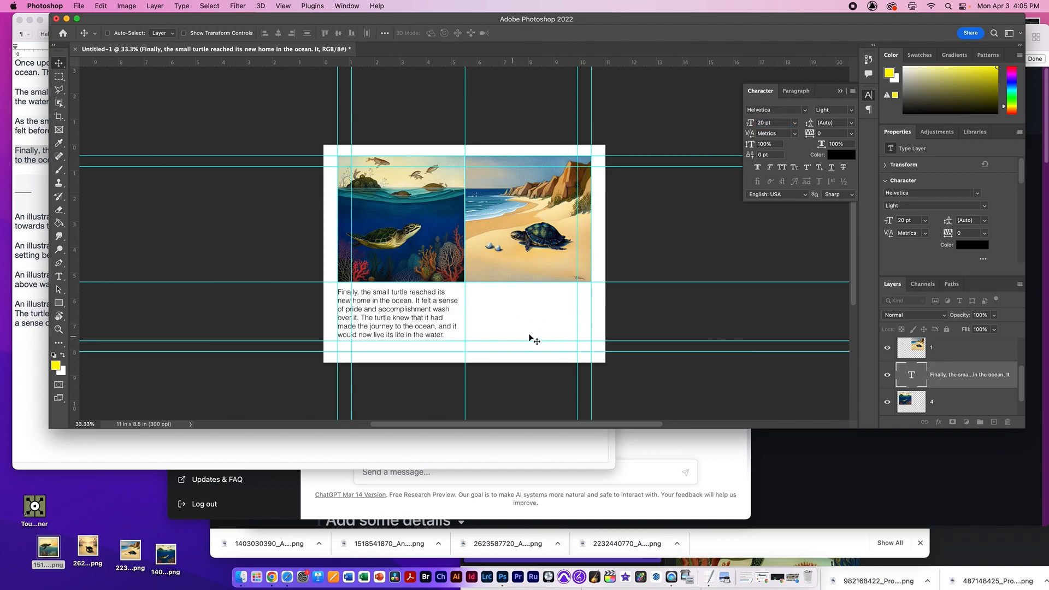
{"action": "left_click_drag", "start_coordinate": [387, 313], "coordinate": [515, 317]}
{"action": "double_click", "coordinate": [530, 305]}
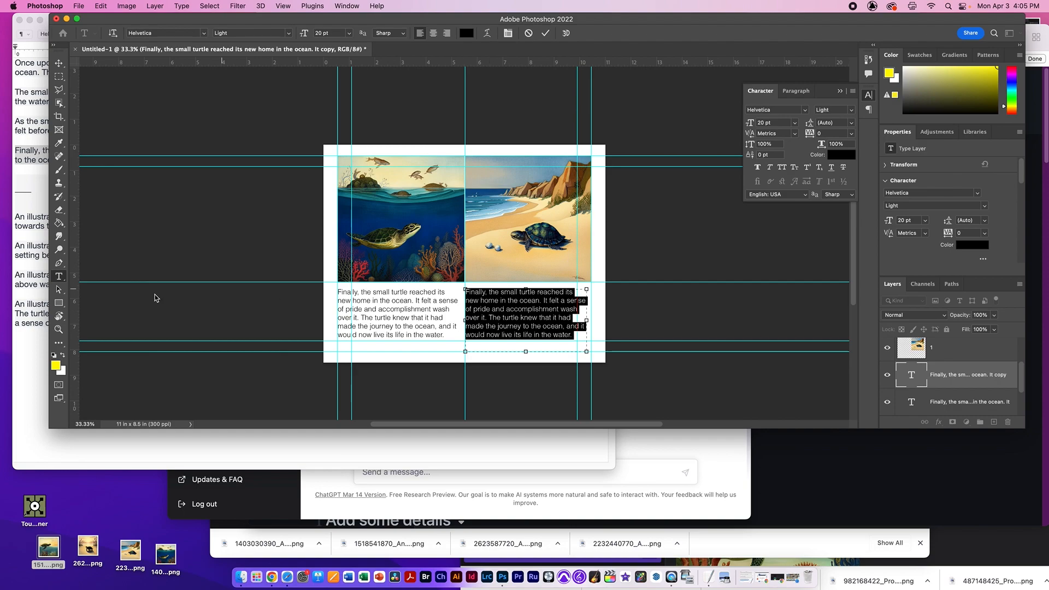
Step: Switch to TextEdit and copy the opening story paragraph beginning "Once upon a time, a small turtle hatched"
{"action": "key", "text": "super+Tab"}
{"action": "key", "text": "super+Tab"}
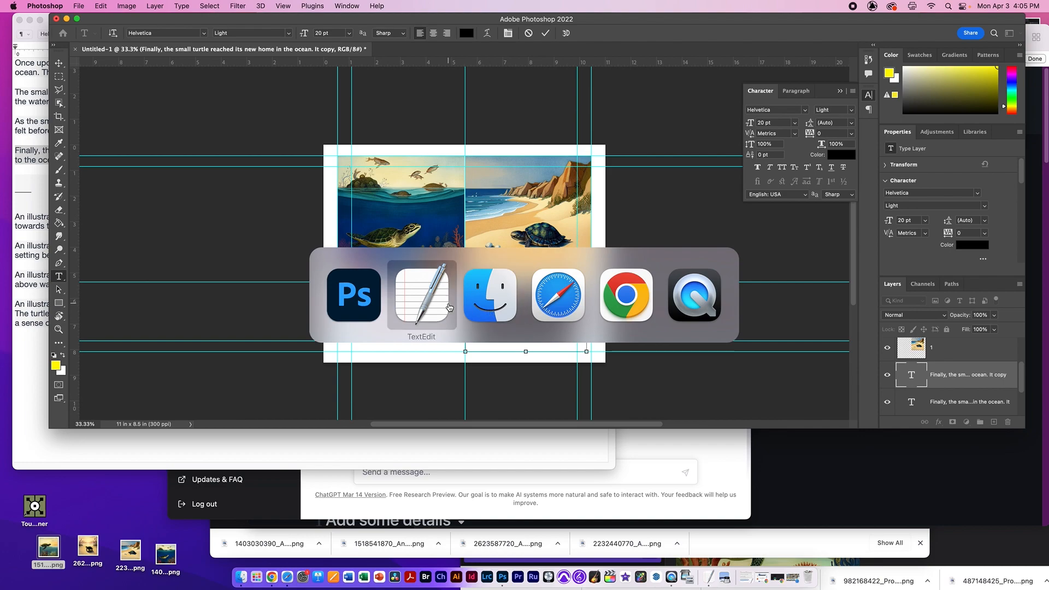
{"action": "left_click", "coordinate": [421, 295]}
{"action": "triple_click", "coordinate": [61, 71]}
{"action": "key", "text": "super+c"}
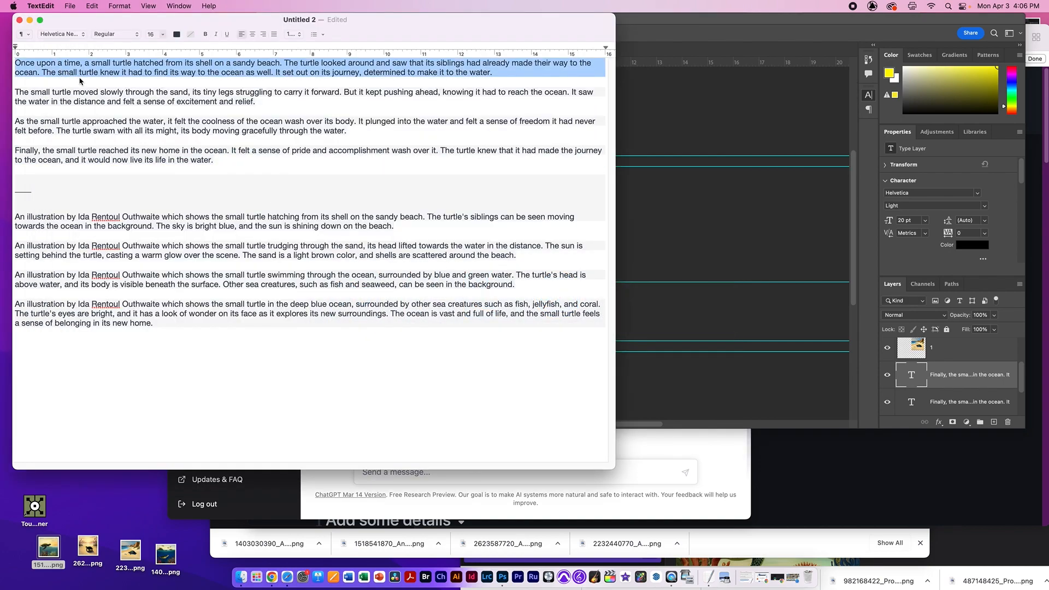
Step: Switch back to Photoshop and replace the text beneath the sandy beach image with the copied opening paragraph, pasted without formatting
{"action": "key", "text": "super+Tab"}
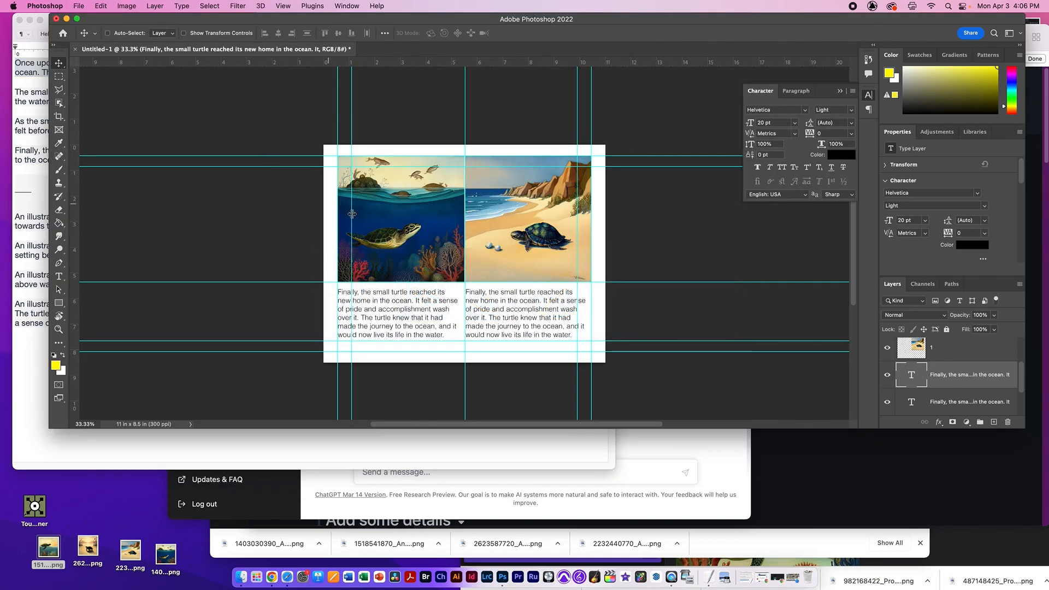
{"action": "triple_click", "coordinate": [500, 294]}
{"action": "key", "text": "super+a"}
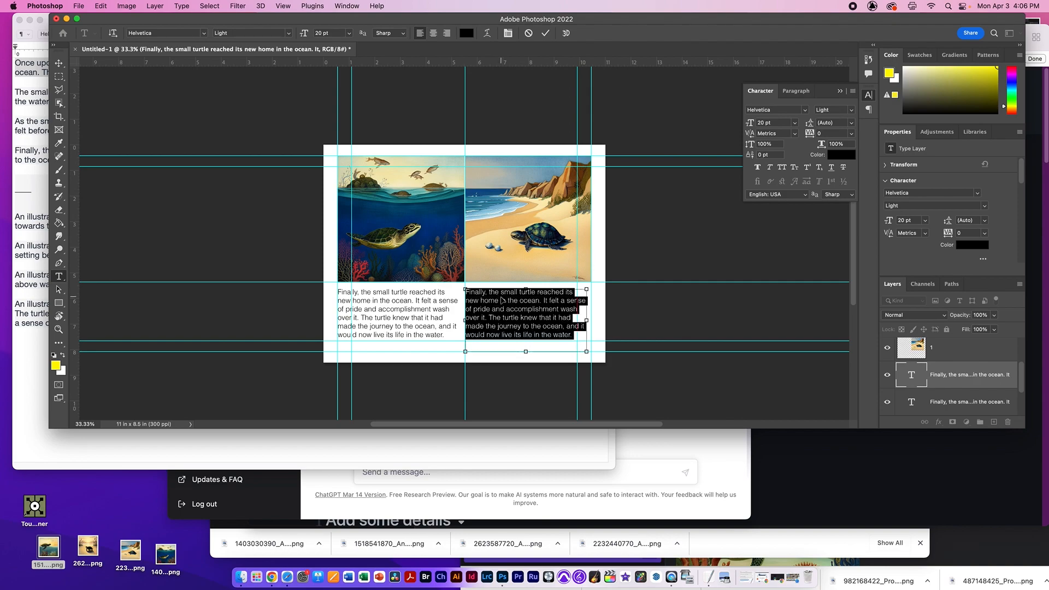
{"action": "right_click", "coordinate": [505, 295]}
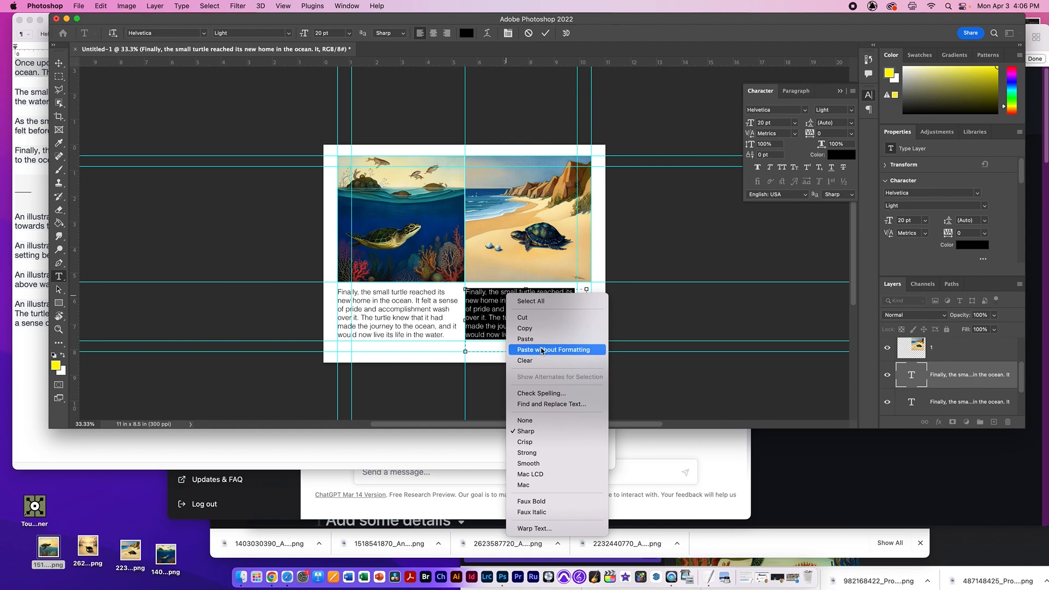
{"action": "left_click", "coordinate": [541, 350]}
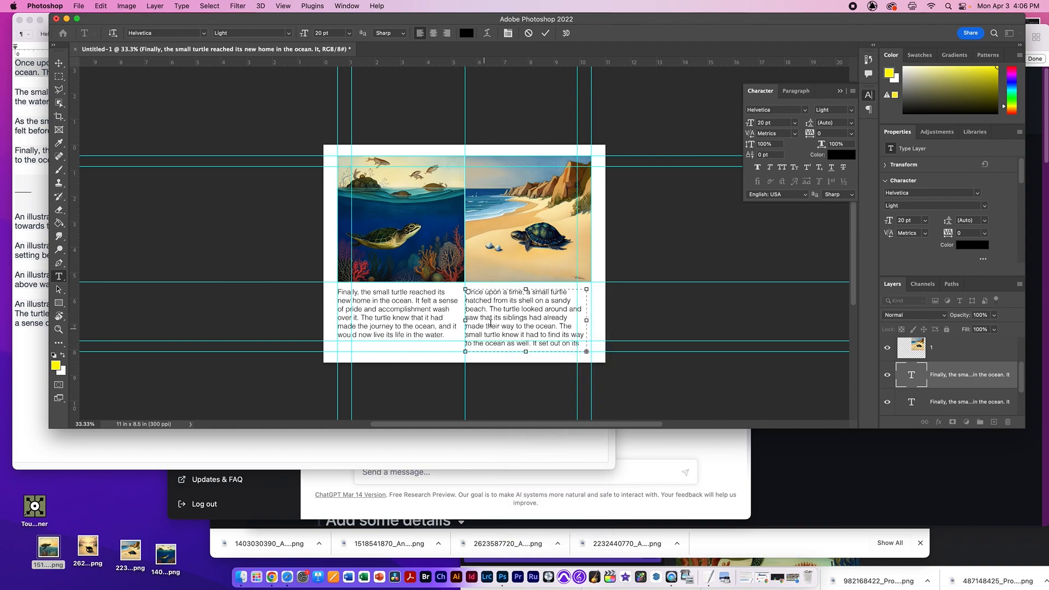
{"action": "triple_click", "coordinate": [520, 319]}
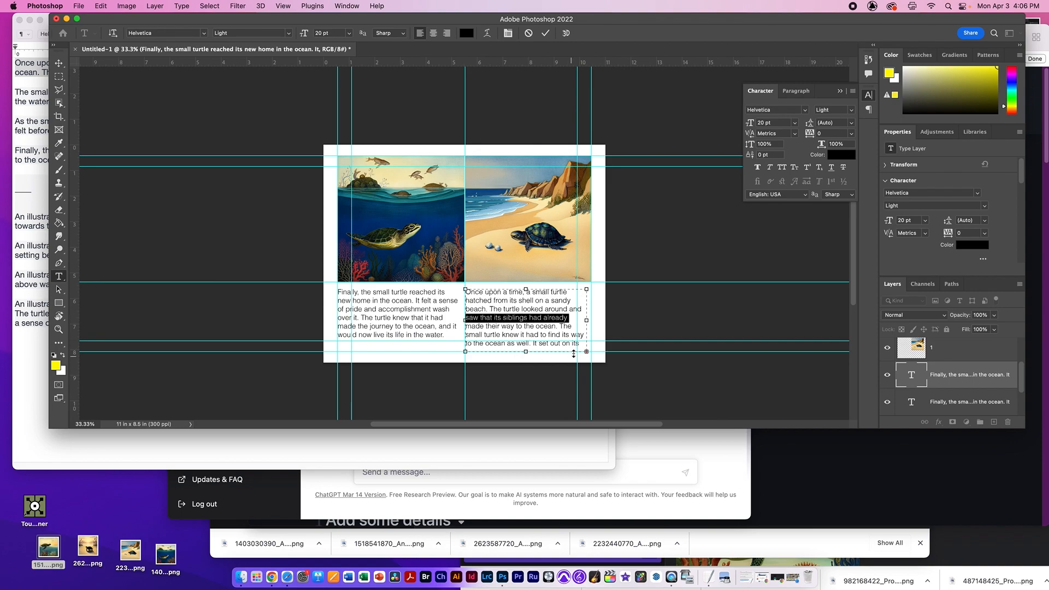
Step: Extend the opening paragraph's text box downward to fit the full text, set it to 18 pt and commit the re-pasted paragraph
{"action": "left_click_drag", "start_coordinate": [530, 351], "coordinate": [528, 386]}
{"action": "left_click", "coordinate": [516, 303]}
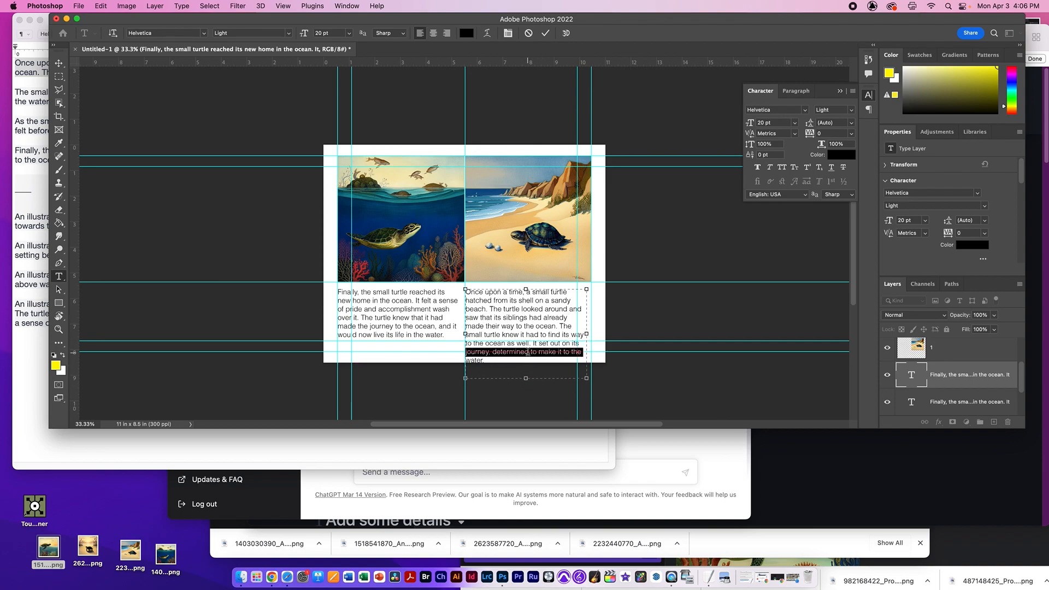
{"action": "key", "text": "ctrl+a"}
{"action": "key", "text": "super+c"}
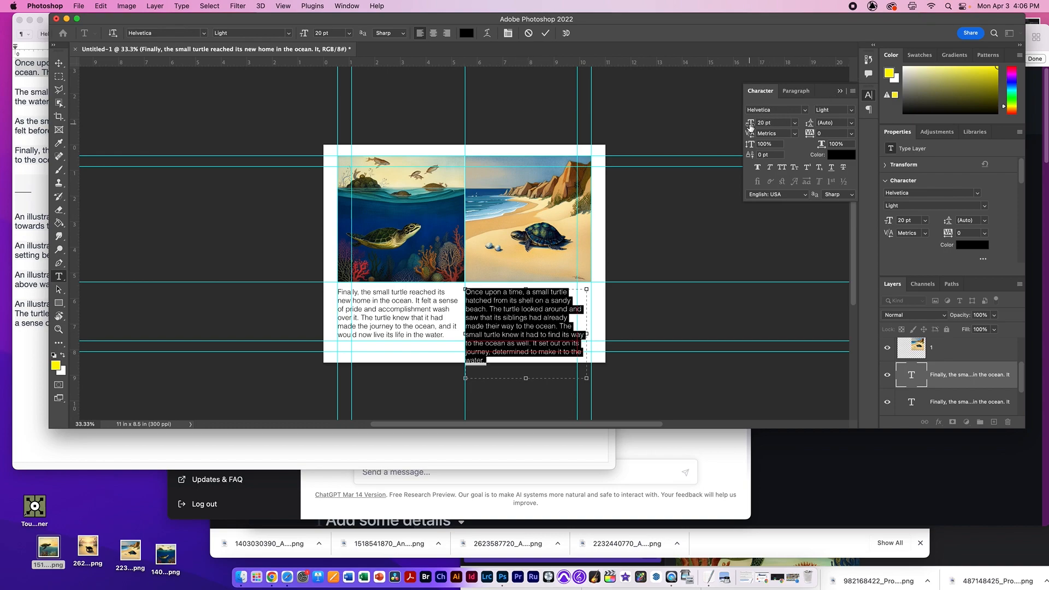
{"action": "type", "text": "18"}
{"action": "key", "text": "Return"}
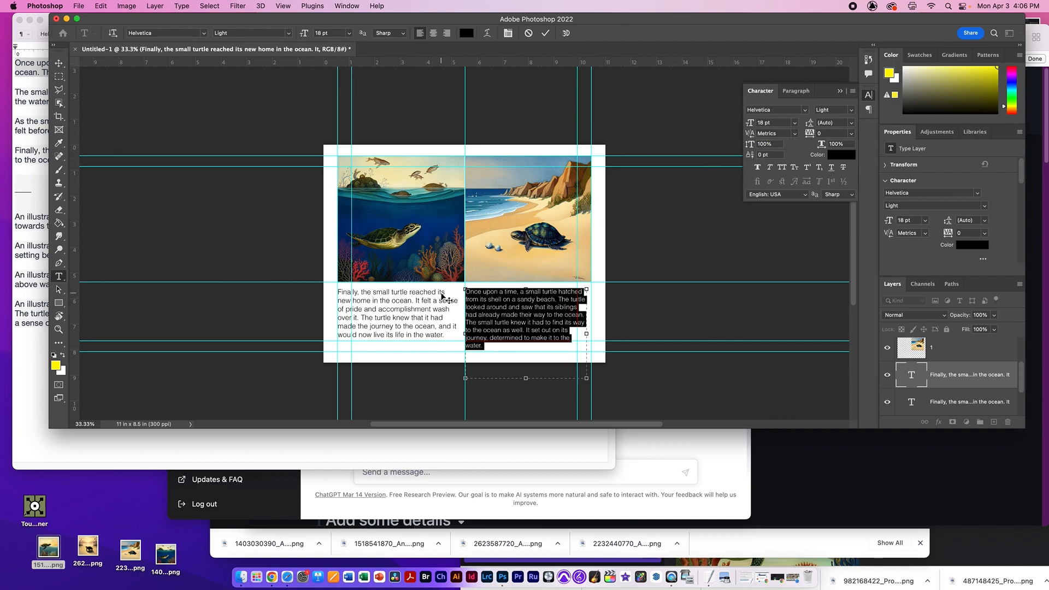
{"action": "key", "text": "BackSpace"}
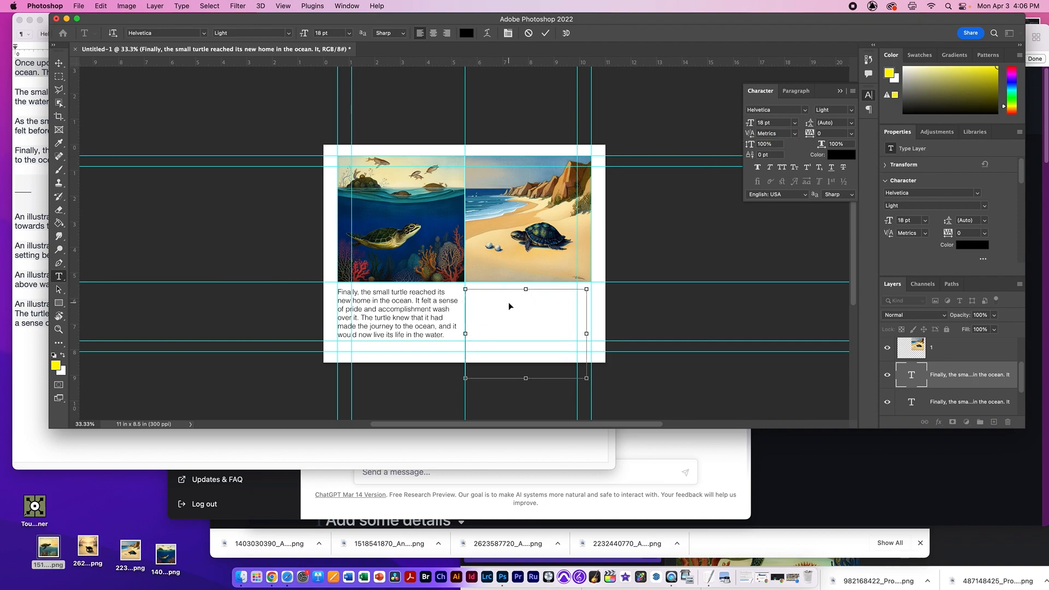
{"action": "key", "text": "super+v"}
{"action": "key", "text": "super+Return"}
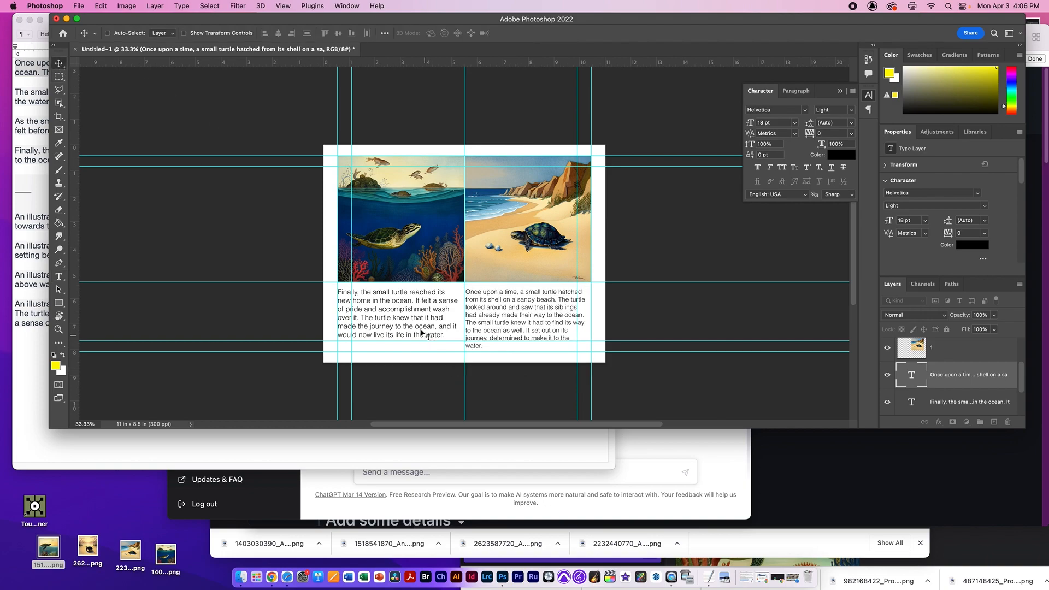
Step: Set all text of the closing paragraph beneath the underwater image to 18 pt and commit the edit
{"action": "double_click", "coordinate": [423, 334]}
{"action": "key", "text": "super+a"}
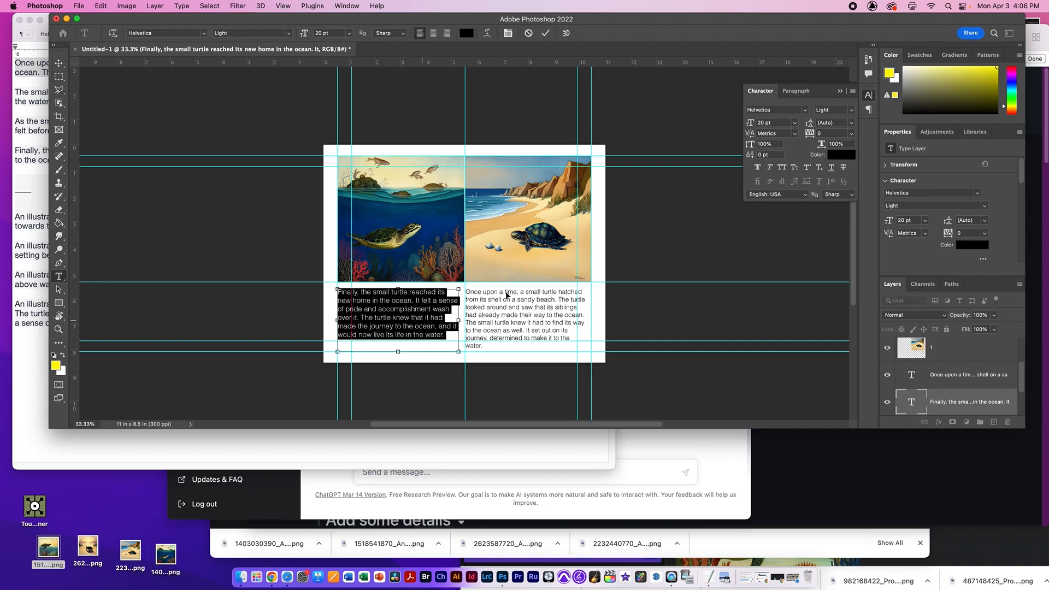
{"action": "left_click", "coordinate": [775, 123]}
{"action": "type", "text": "18"}
{"action": "key", "text": "Return"}
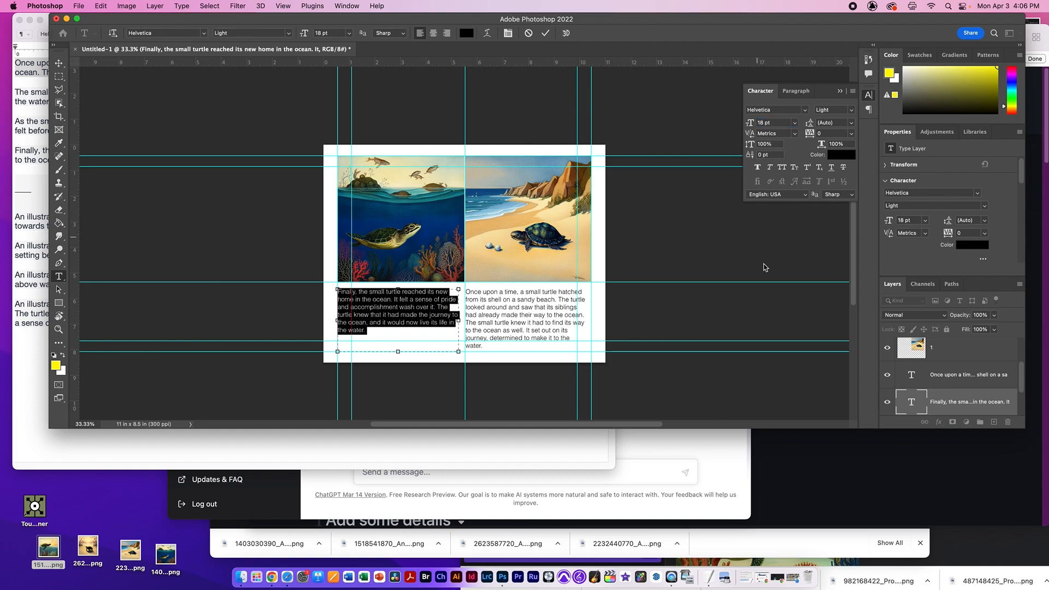
{"action": "left_click", "coordinate": [59, 63]}
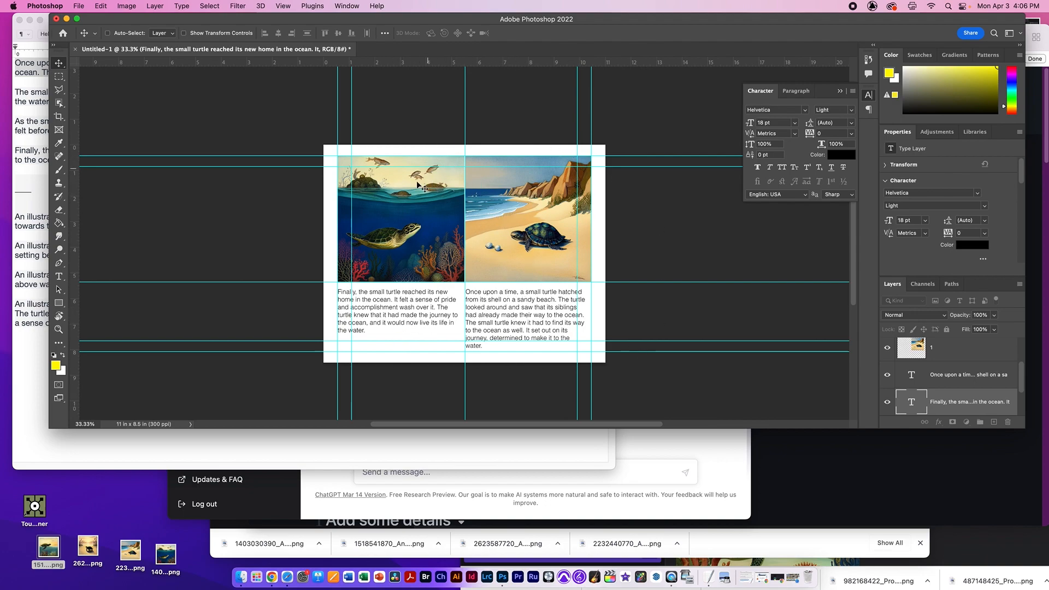
Step: Enlarge the Photoshop window, then detach the layer list and resize it so all layers fit
{"action": "scroll", "coordinate": [950, 402], "scroll_direction": "down", "scroll_amount": 1}
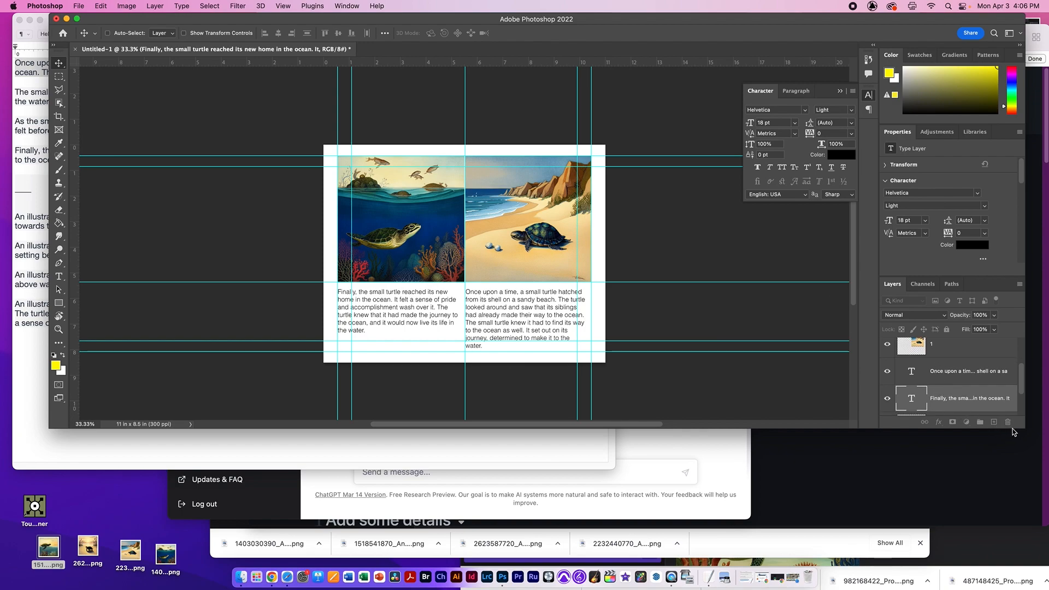
{"action": "left_click_drag", "start_coordinate": [1012, 432], "coordinate": [1020, 511]}
{"action": "left_click_drag", "start_coordinate": [900, 320], "coordinate": [641, 203]}
{"action": "left_click_drag", "start_coordinate": [745, 316], "coordinate": [829, 499]}
Step: Group image layers 1 and 4 with both paragraph text layers and name the group "page 1"
{"action": "left_click", "coordinate": [711, 420]}
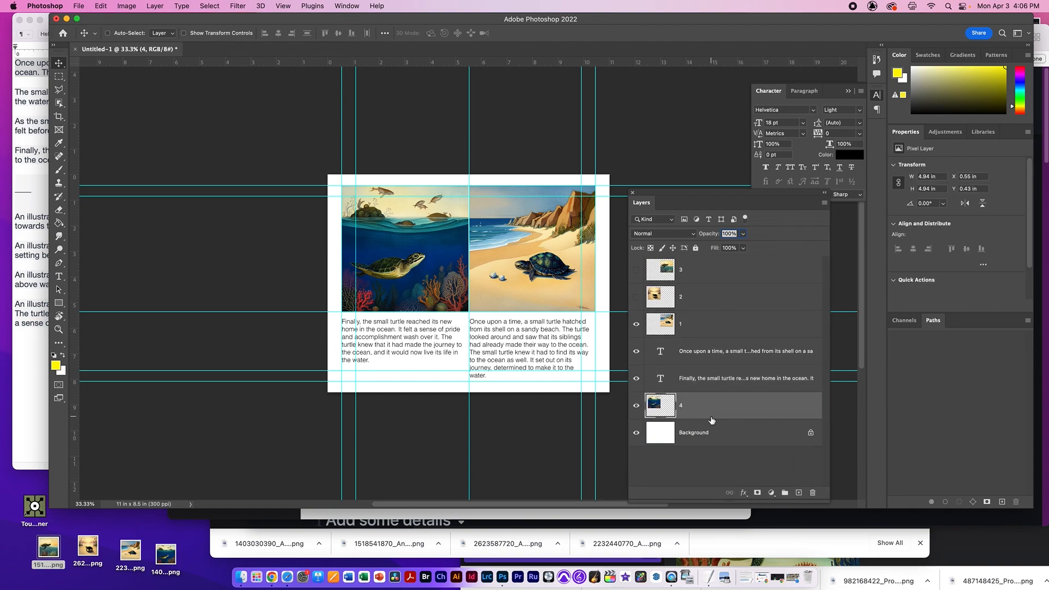
{"action": "left_click", "coordinate": [706, 336], "text": "shift"}
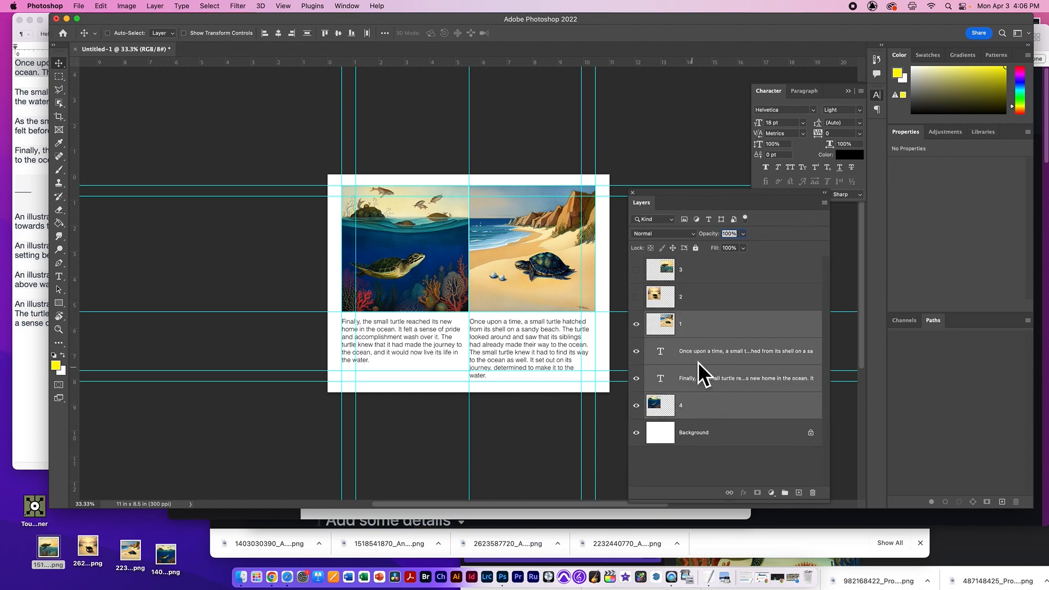
{"action": "left_click", "coordinate": [785, 493]}
{"action": "double_click", "coordinate": [676, 317]}
{"action": "type", "text": "pa"}
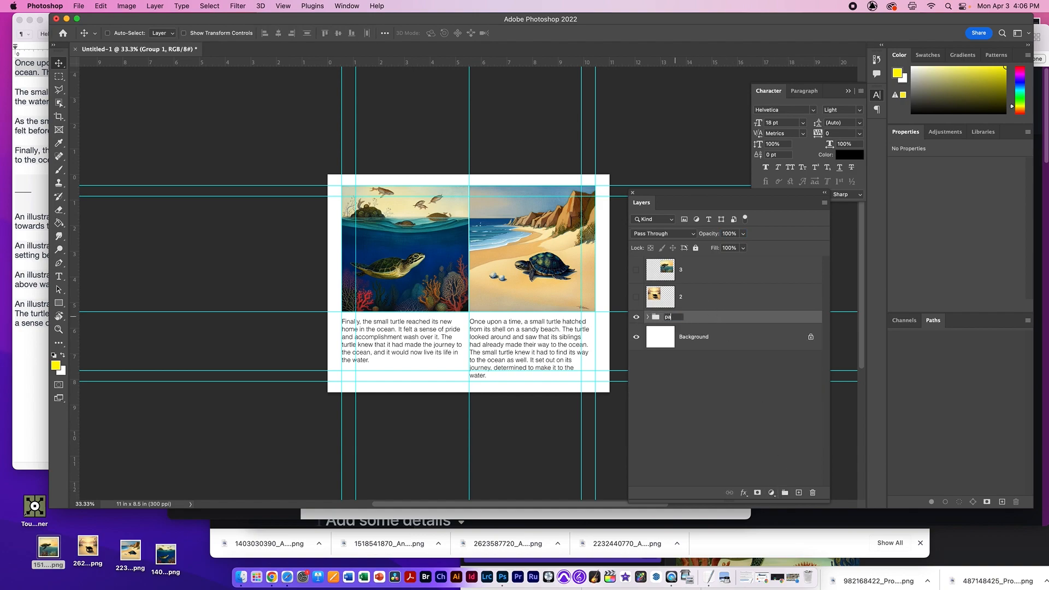
{"action": "type", "text": "ge 1"}
{"action": "key", "text": "Return"}
Step: Duplicate the opening paragraph's text layer, move the copy out above the page 1 group and collapse the group
{"action": "left_click", "coordinate": [648, 317]}
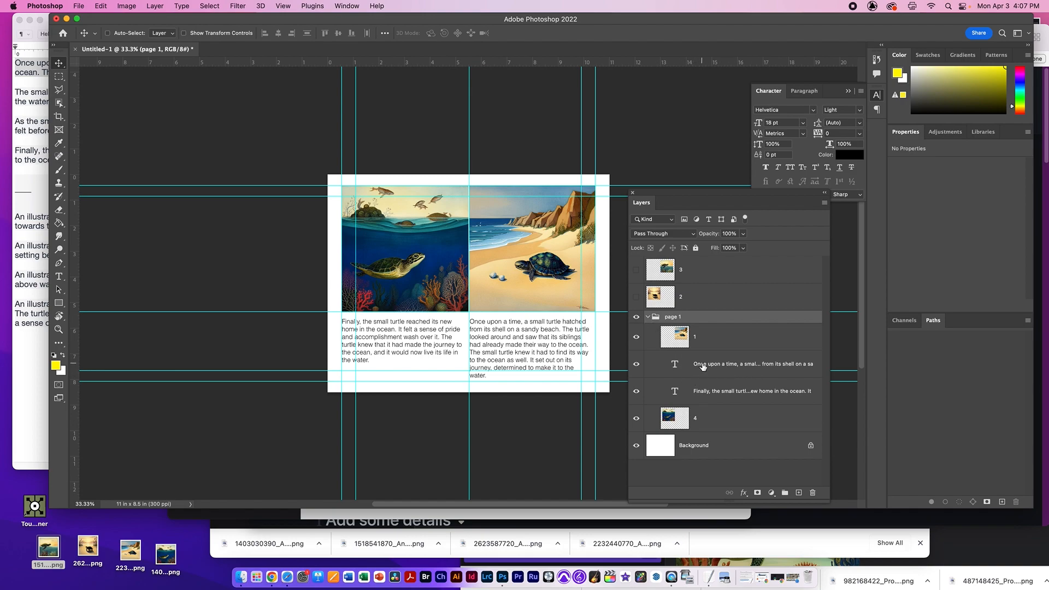
{"action": "left_click", "coordinate": [727, 366]}
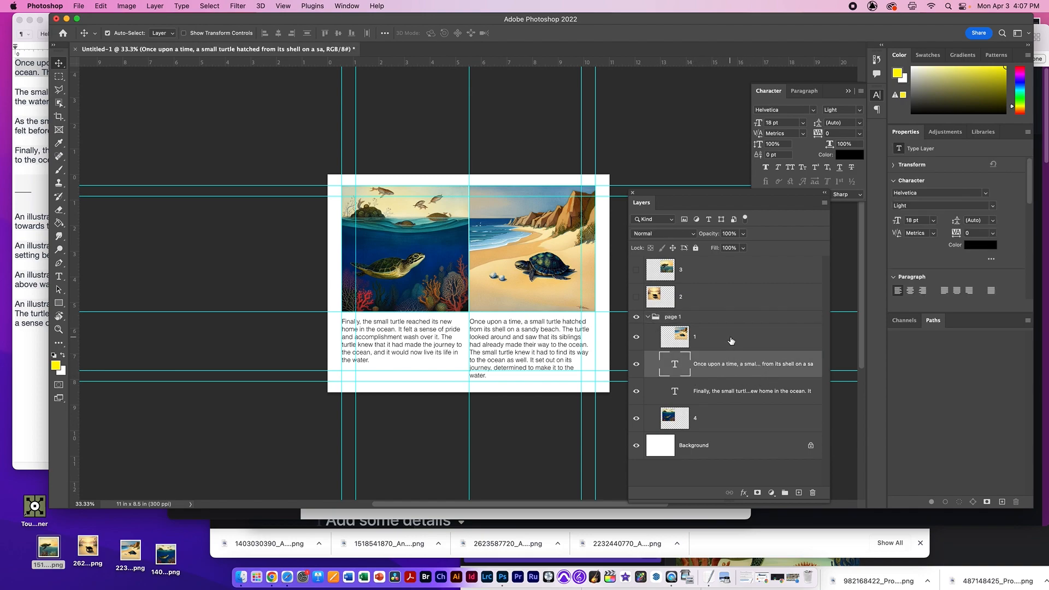
{"action": "key", "text": "super+j"}
{"action": "left_click_drag", "start_coordinate": [667, 369], "coordinate": [666, 306]}
{"action": "left_click", "coordinate": [647, 344]}
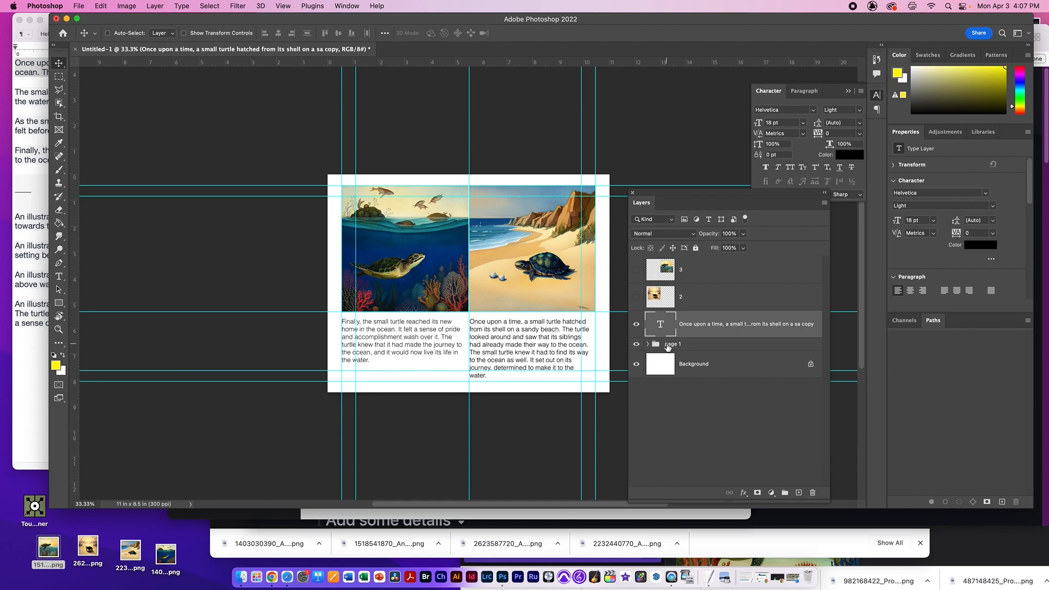
Step: Hide the page 1 group and show image layers 3 and 2
{"action": "left_click", "coordinate": [636, 344]}
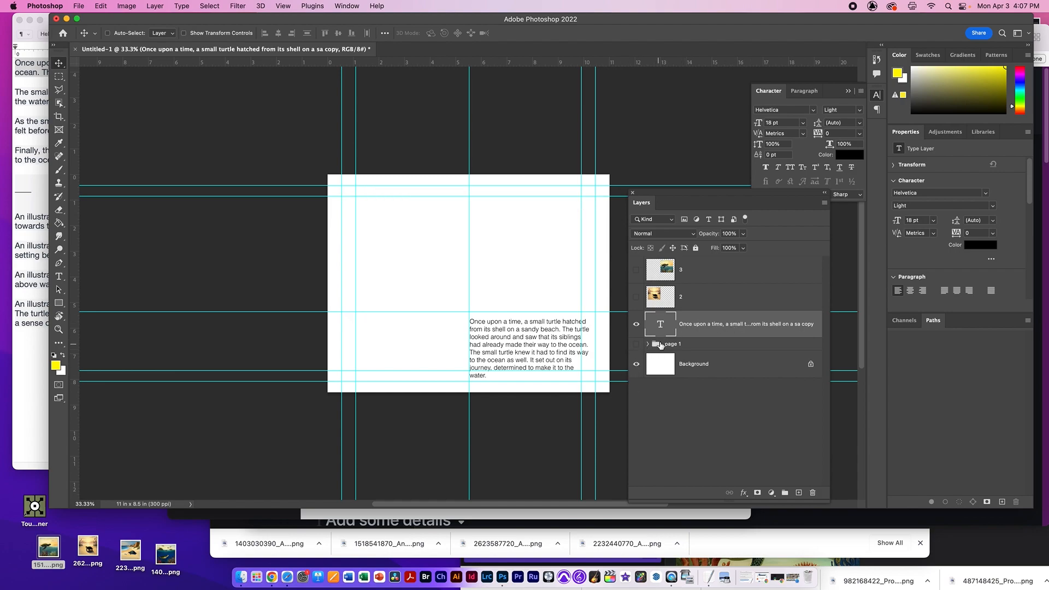
{"action": "left_click", "coordinate": [636, 269]}
{"action": "left_click", "coordinate": [636, 297]}
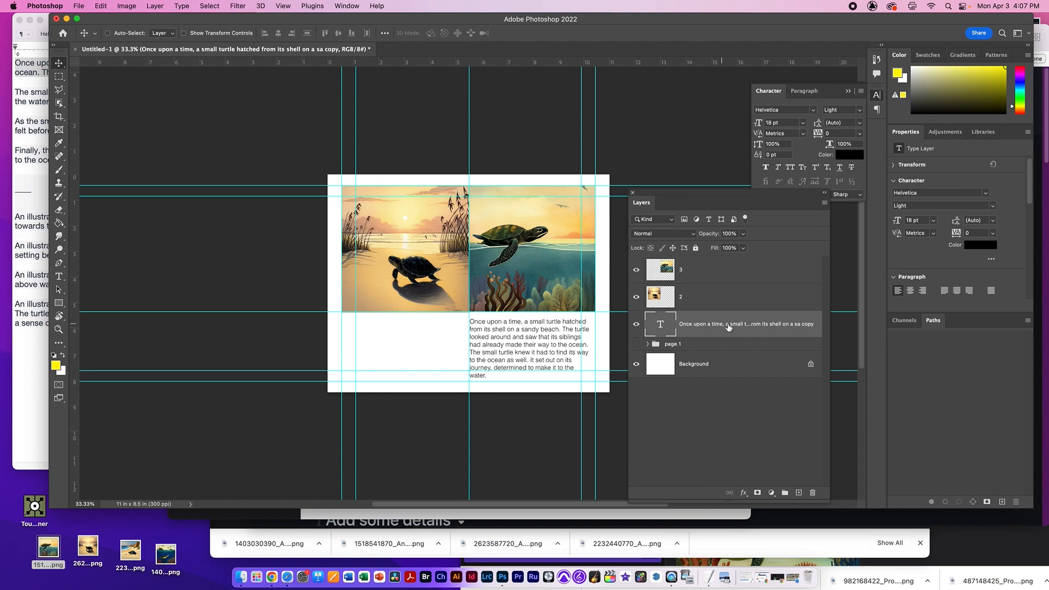
Step: Duplicate the paragraph's text block beneath the sunset beach image and select all the text in the copy
{"action": "left_click_drag", "start_coordinate": [561, 345], "coordinate": [433, 345]}
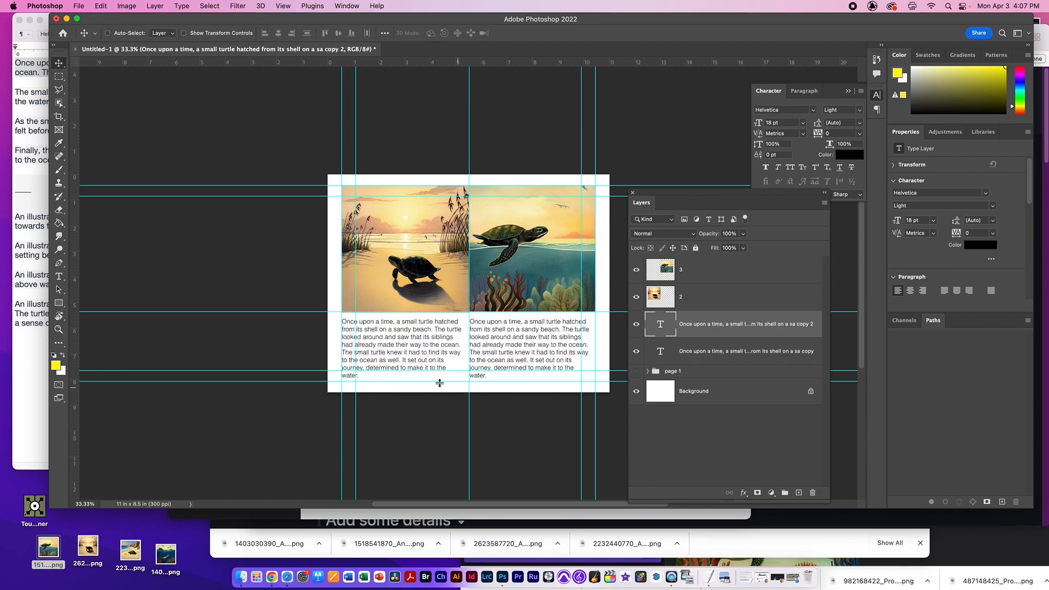
{"action": "key", "text": "t"}
{"action": "triple_click", "coordinate": [385, 336]}
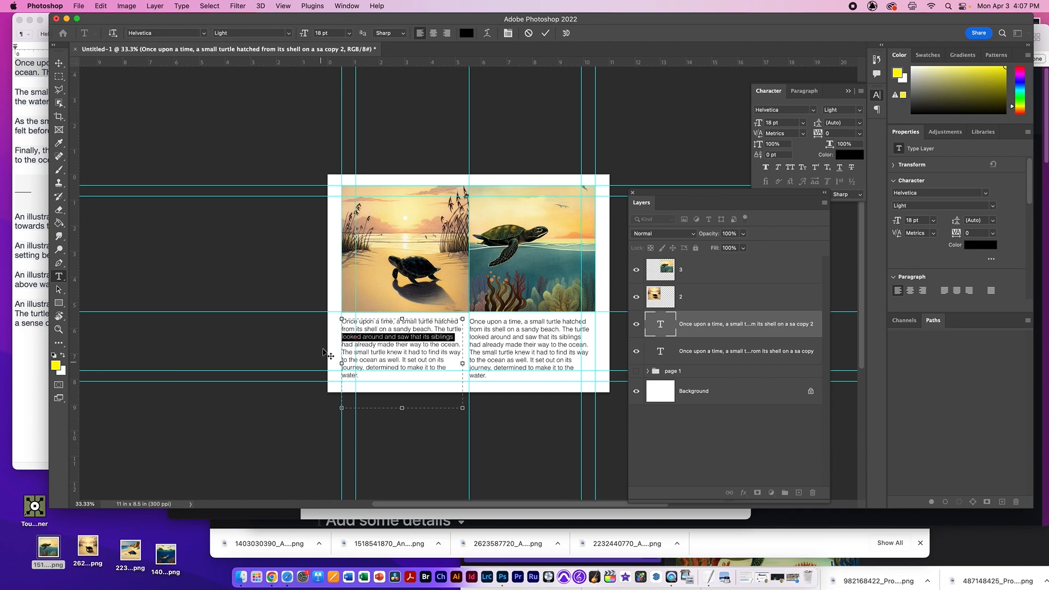
{"action": "key", "text": "super+a"}
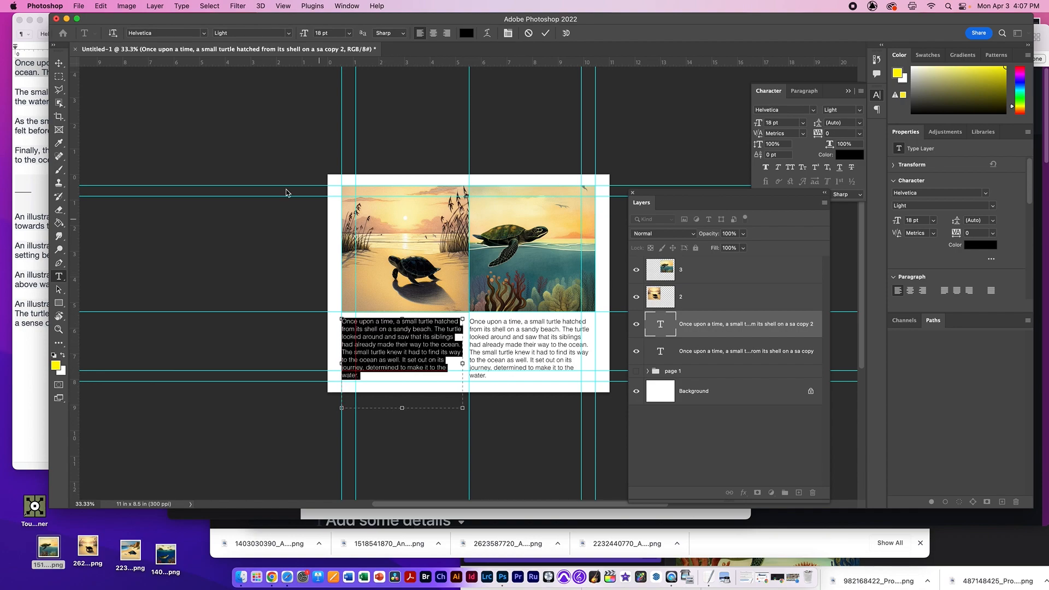
Step: Switch to TextEdit and copy the second story paragraph beginning "The small turtle moved slowly through the sand"
{"action": "left_click", "coordinate": [34, 182]}
{"action": "triple_click", "coordinate": [50, 99]}
{"action": "key", "text": "super+c"}
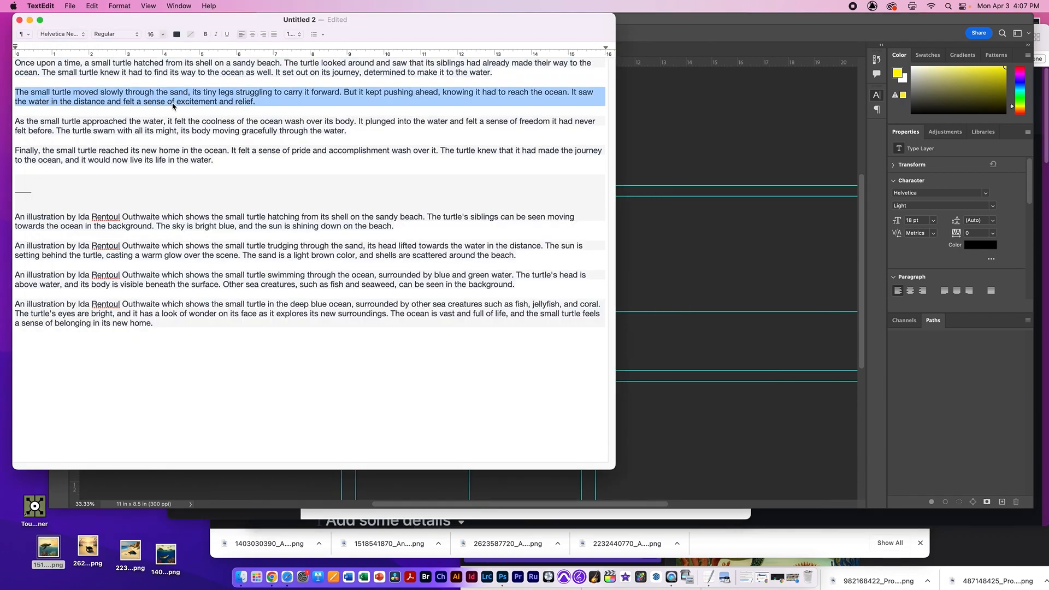
Step: Switch back to Photoshop, replace the text beneath the sunset beach image with the copied second paragraph and commit it
{"action": "left_click", "coordinate": [693, 216]}
{"action": "triple_click", "coordinate": [385, 322]}
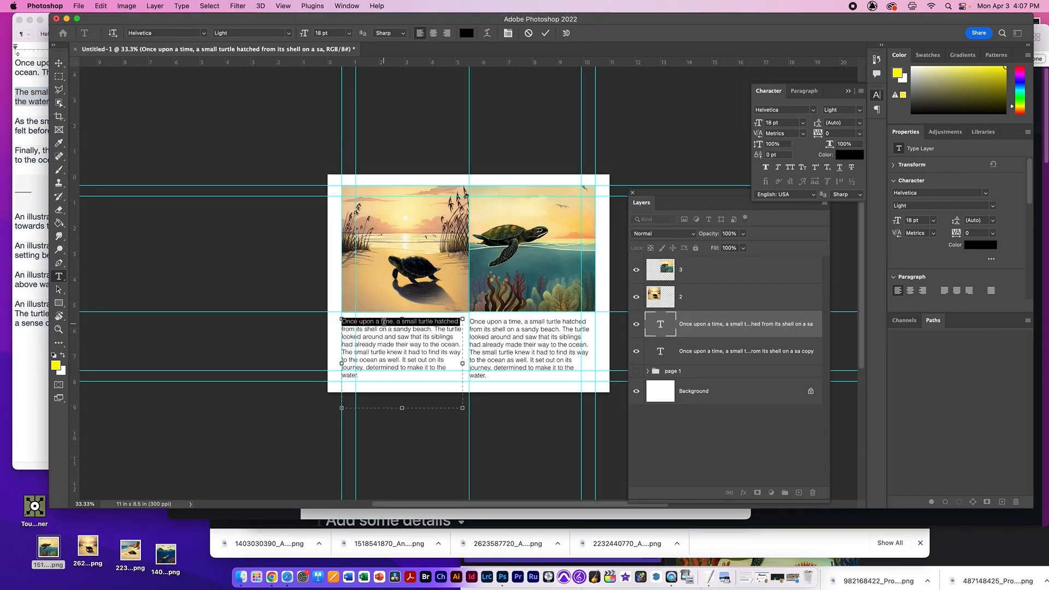
{"action": "key", "text": "super+a"}
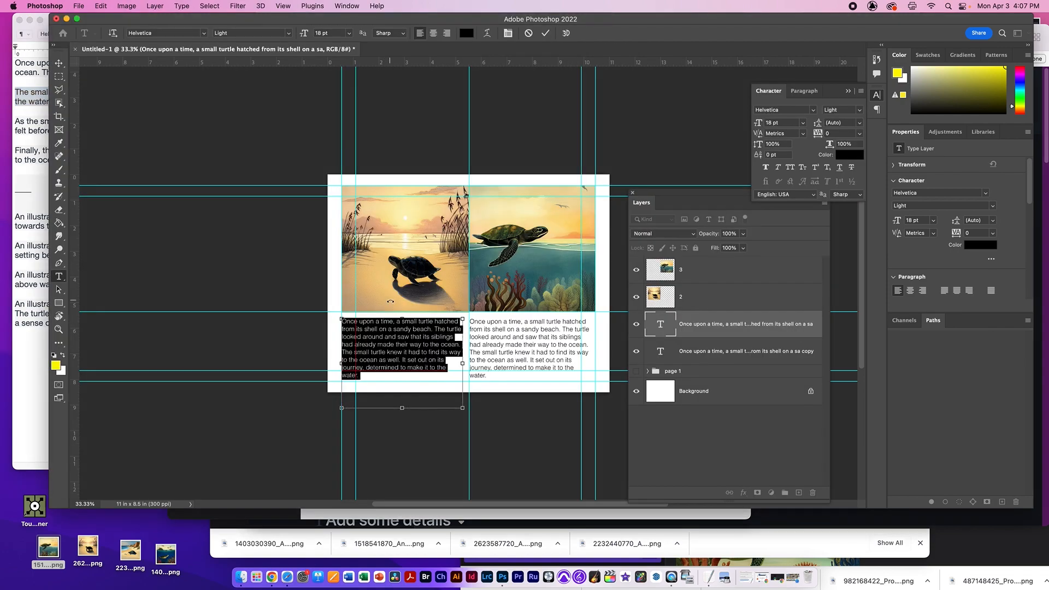
{"action": "key", "text": "super+v"}
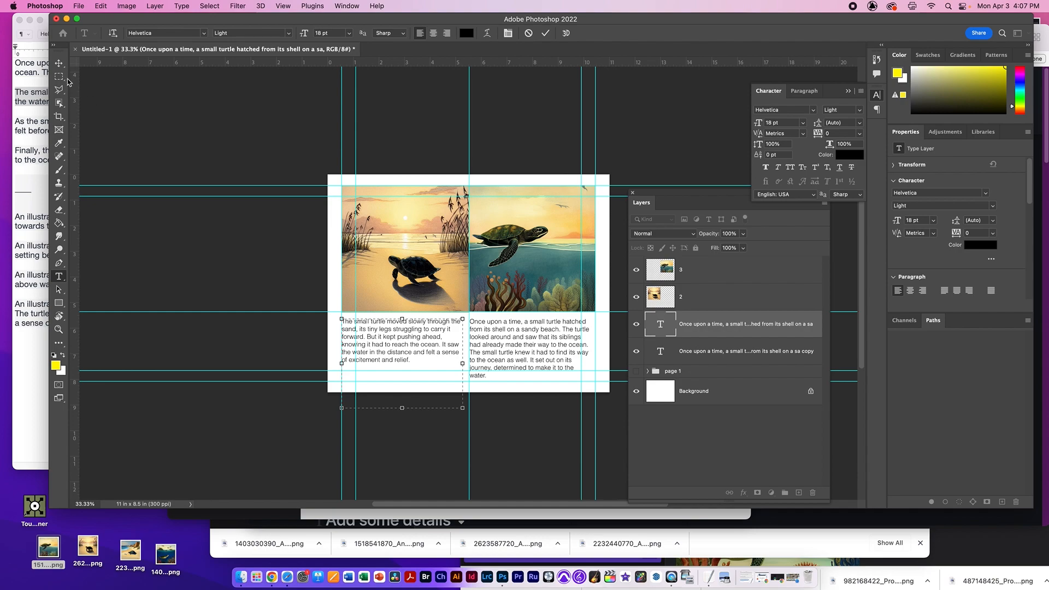
{"action": "left_click", "coordinate": [53, 46]}
{"action": "left_click", "coordinate": [59, 64]}
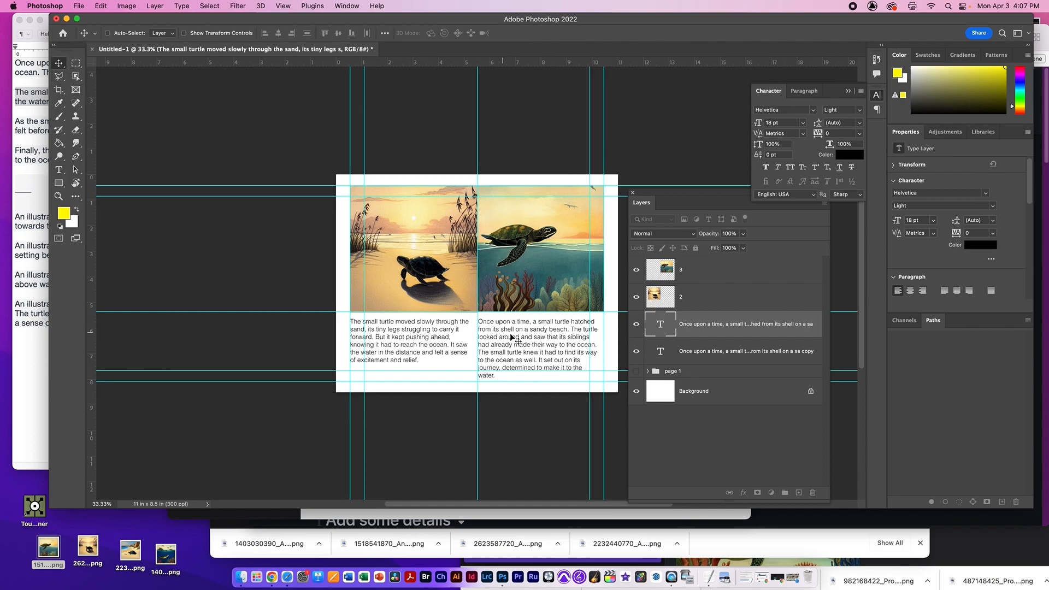
Step: Switch to TextEdit and copy the third story paragraph beginning "As the small turtle approached the water"
{"action": "left_click", "coordinate": [17, 127]}
{"action": "triple_click", "coordinate": [16, 126]}
{"action": "key", "text": "super+c"}
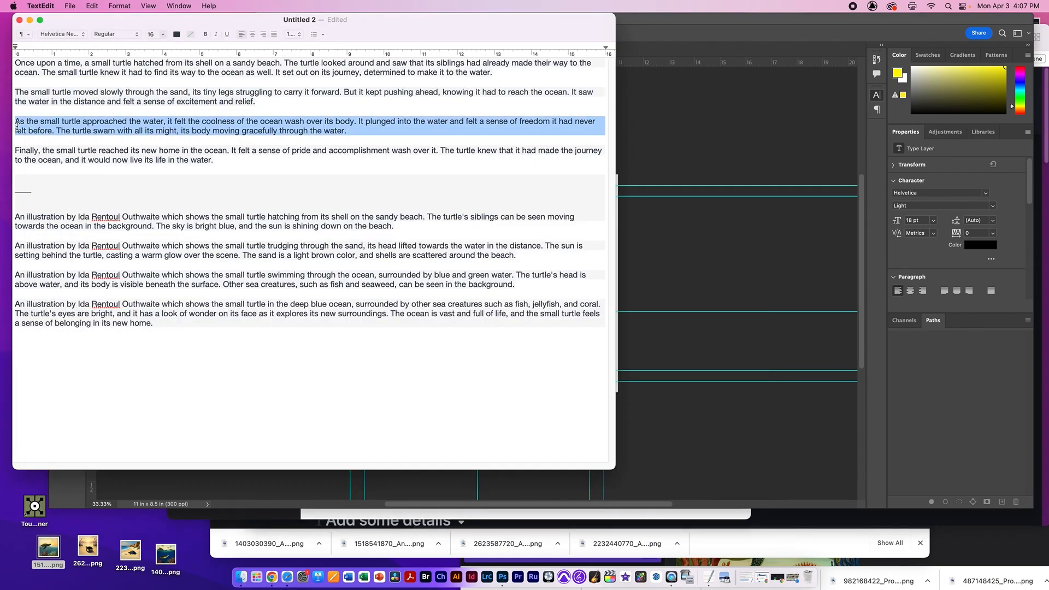
Step: Switch back to Photoshop, replace the text beneath the swimming turtle image with the copied third paragraph and commit it
{"action": "left_click", "coordinate": [762, 282]}
{"action": "double_click", "coordinate": [532, 340]}
{"action": "key", "text": "super+a"}
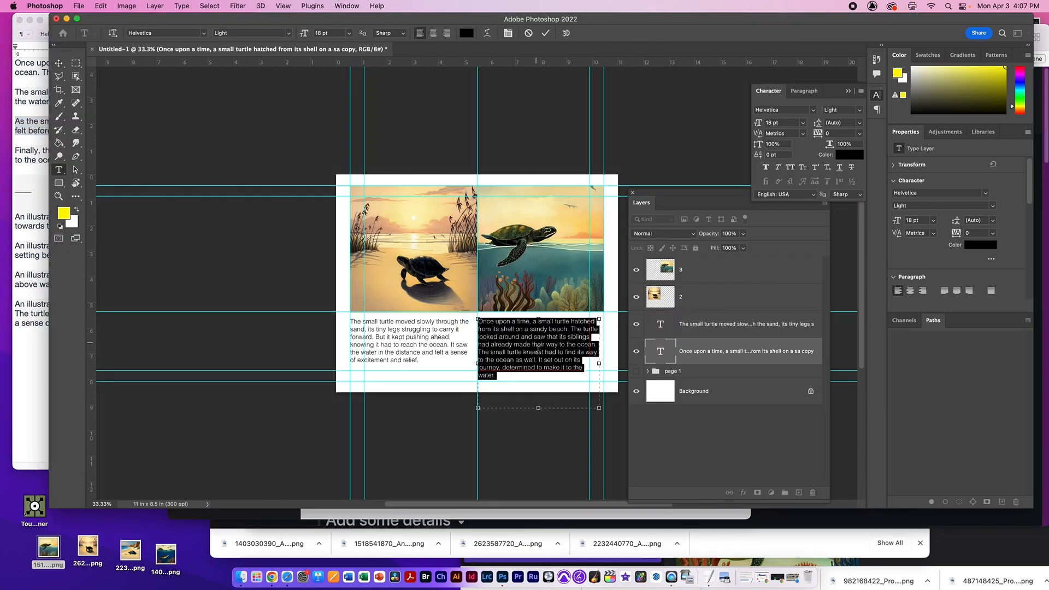
{"action": "key", "text": "super+v"}
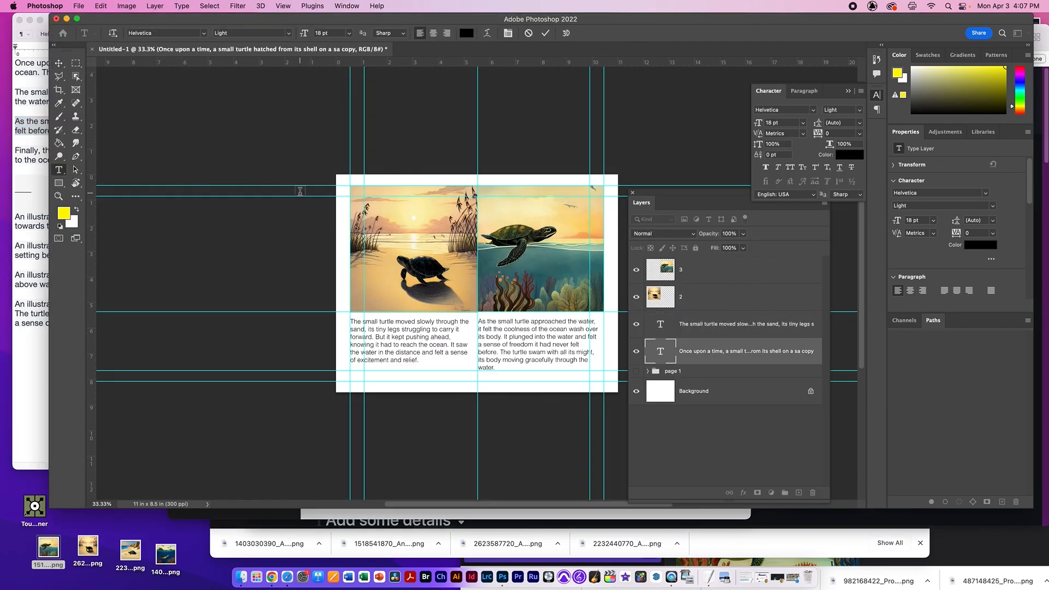
{"action": "left_click", "coordinate": [299, 190]}
{"action": "left_click", "coordinate": [59, 63]}
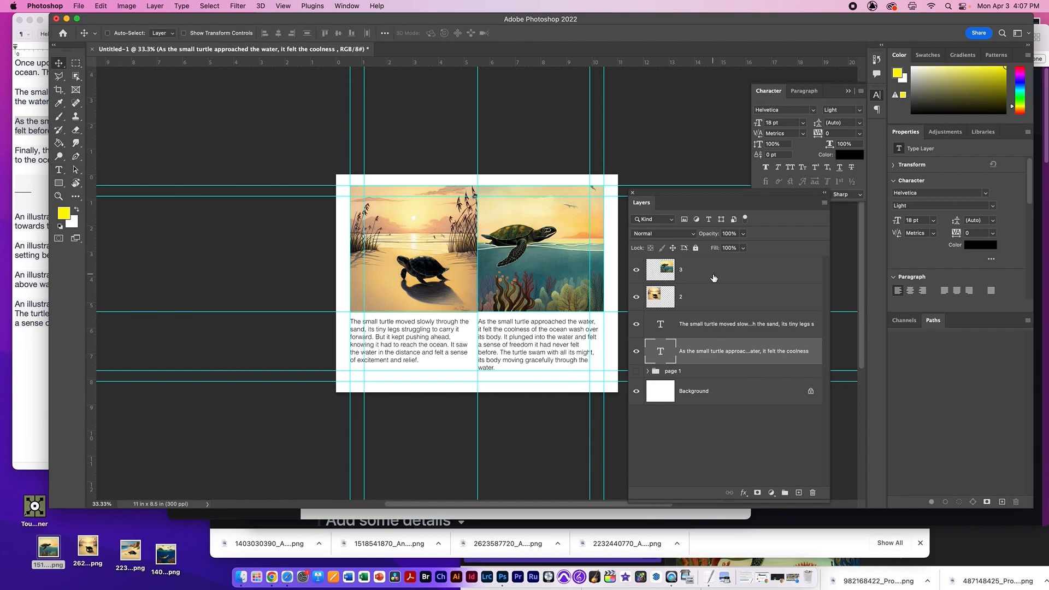
Step: Group image layers 3 and 2 with their two paragraph text layers and name the group "Page 2"
{"action": "left_click", "coordinate": [708, 280], "text": "shift"}
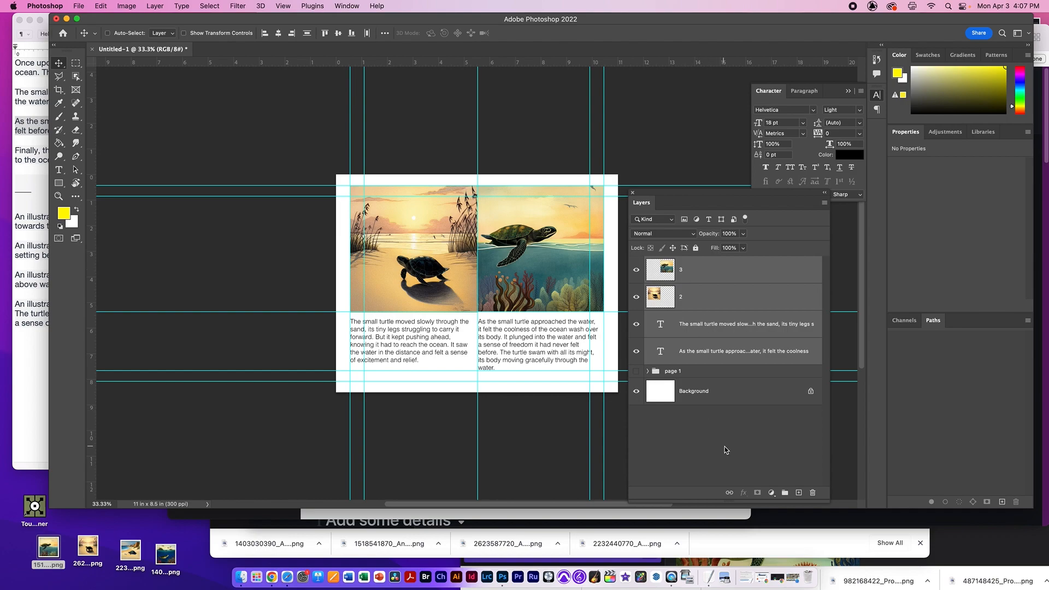
{"action": "left_click", "coordinate": [784, 492]}
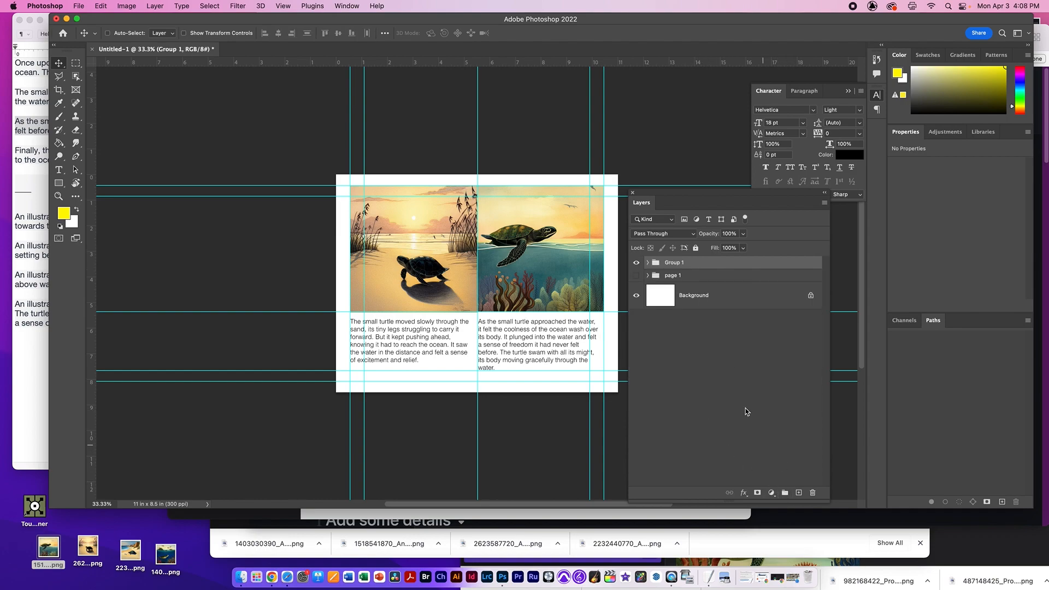
{"action": "double_click", "coordinate": [676, 263]}
{"action": "type", "text": "P"}
{"action": "key", "text": "Return"}
Step: Compare the two page layouts by toggling the visibility of the Page 2 and page 1 groups
{"action": "left_click", "coordinate": [637, 276]}
{"action": "left_click", "coordinate": [637, 276]}
{"action": "left_click", "coordinate": [637, 263]}
{"action": "left_click", "coordinate": [635, 277]}
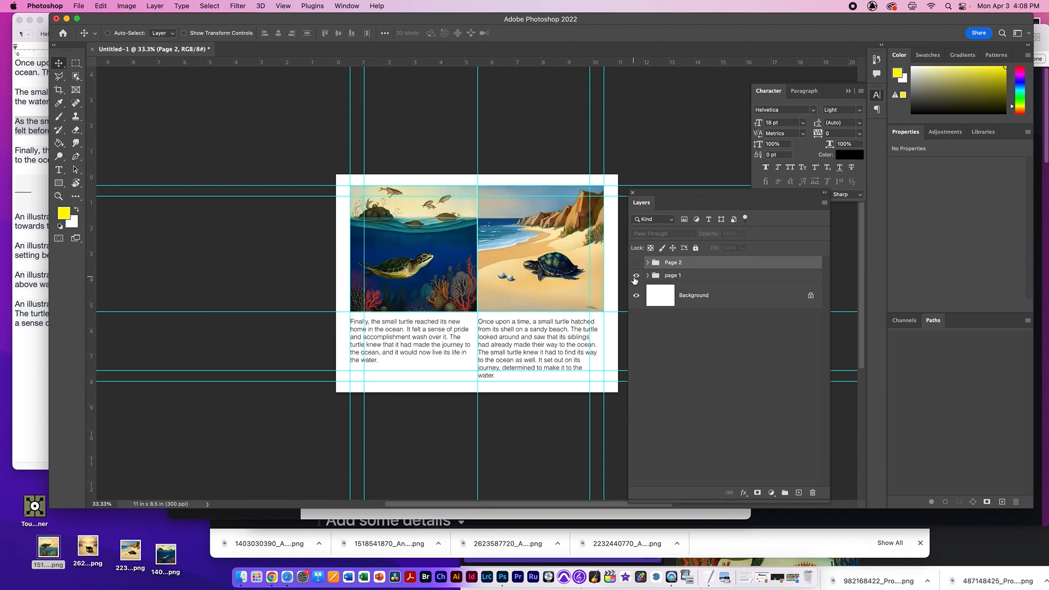
{"action": "left_click", "coordinate": [636, 276]}
{"action": "left_click", "coordinate": [636, 263]}
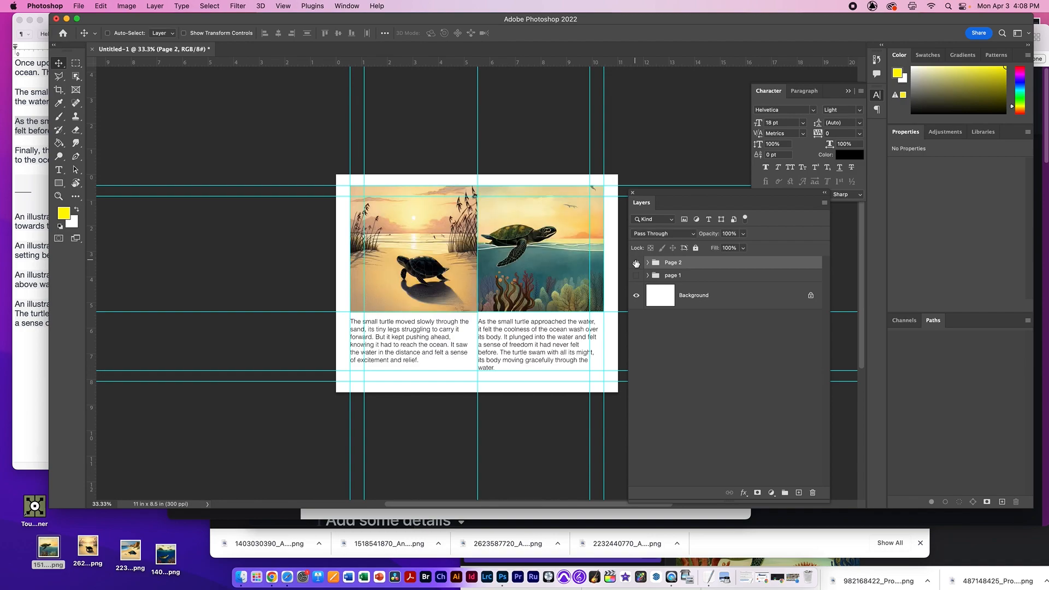
Step: Hide the Page 2 group, show the page 1 group and select it
{"action": "left_click", "coordinate": [635, 263]}
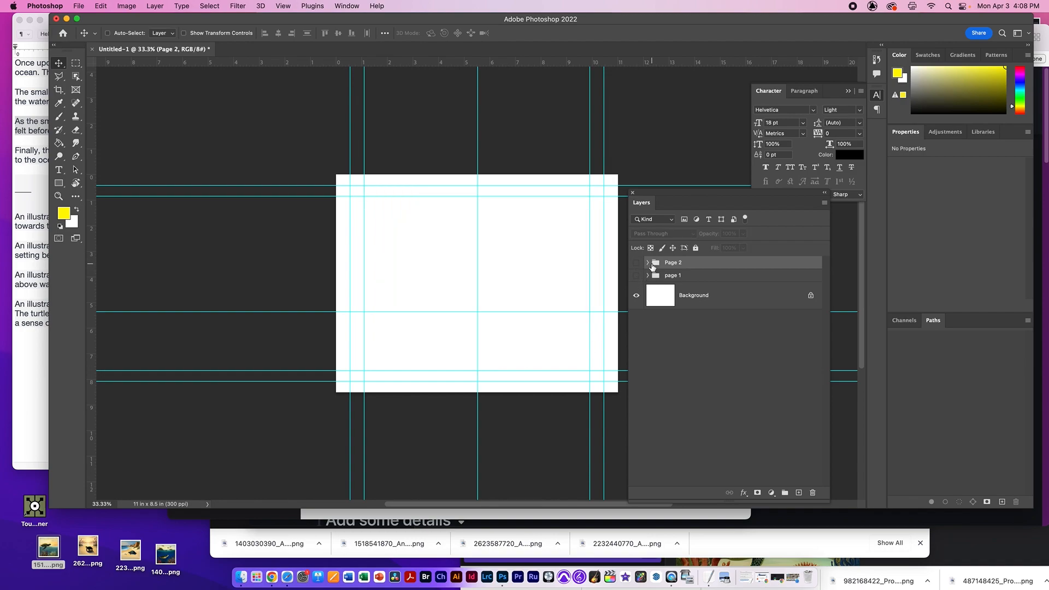
{"action": "left_click", "coordinate": [637, 275]}
{"action": "left_click", "coordinate": [666, 277]}
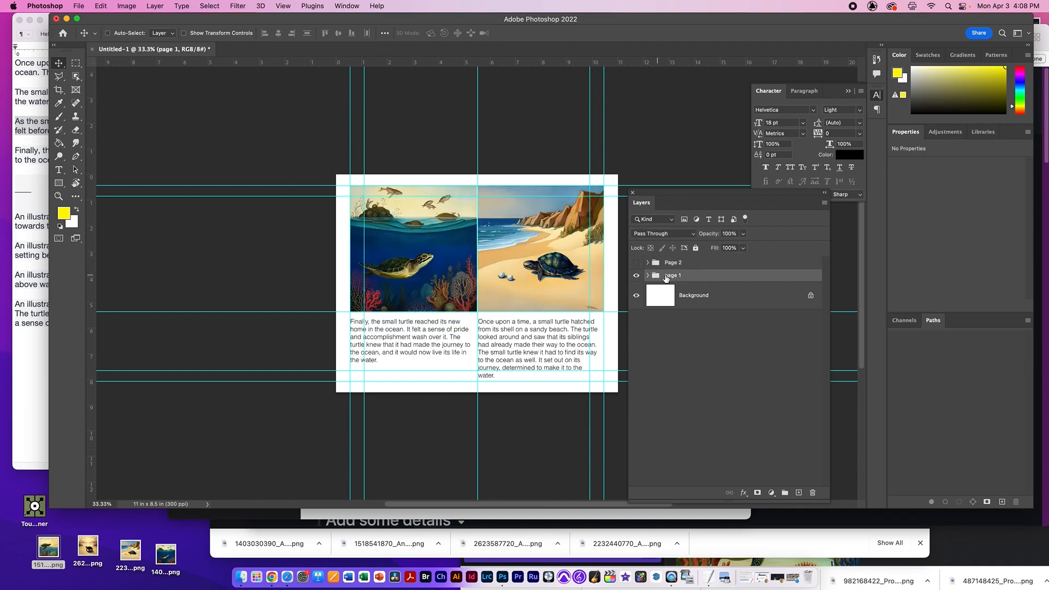
Step: Save a JPEG copy of the page 1 layout to the Desktop as page1.jpg at Maximum quality 12
{"action": "left_click", "coordinate": [80, 6]}
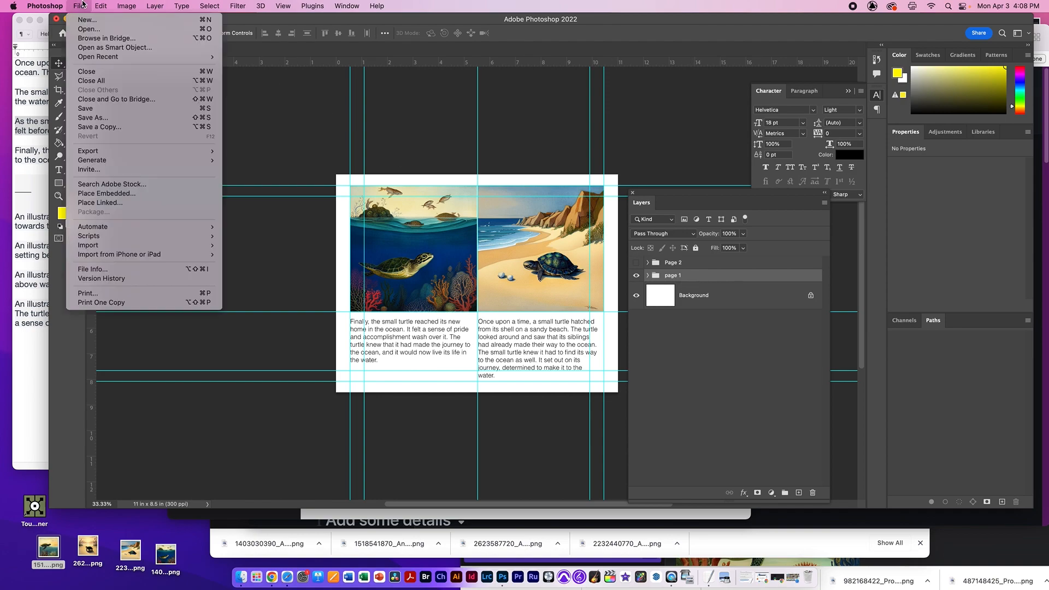
{"action": "left_click", "coordinate": [108, 119]}
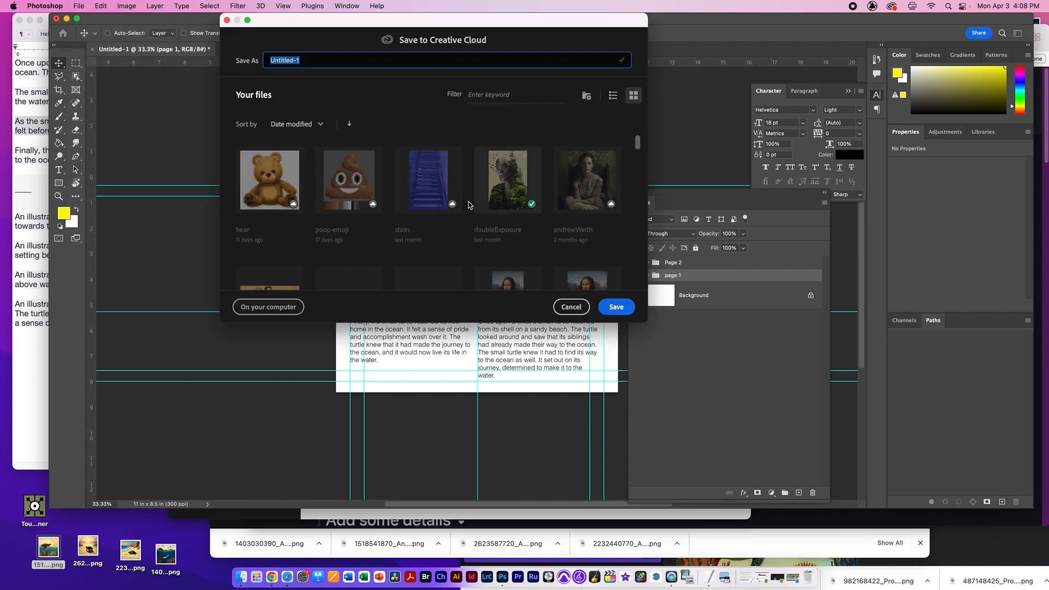
{"action": "left_click", "coordinate": [268, 307]}
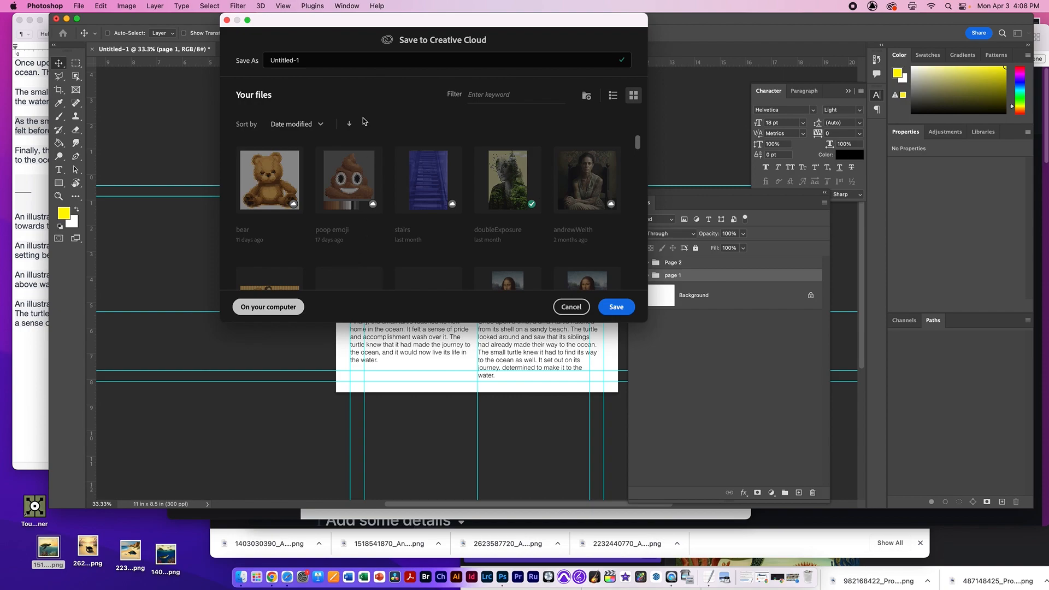
{"action": "type", "text": "page1"}
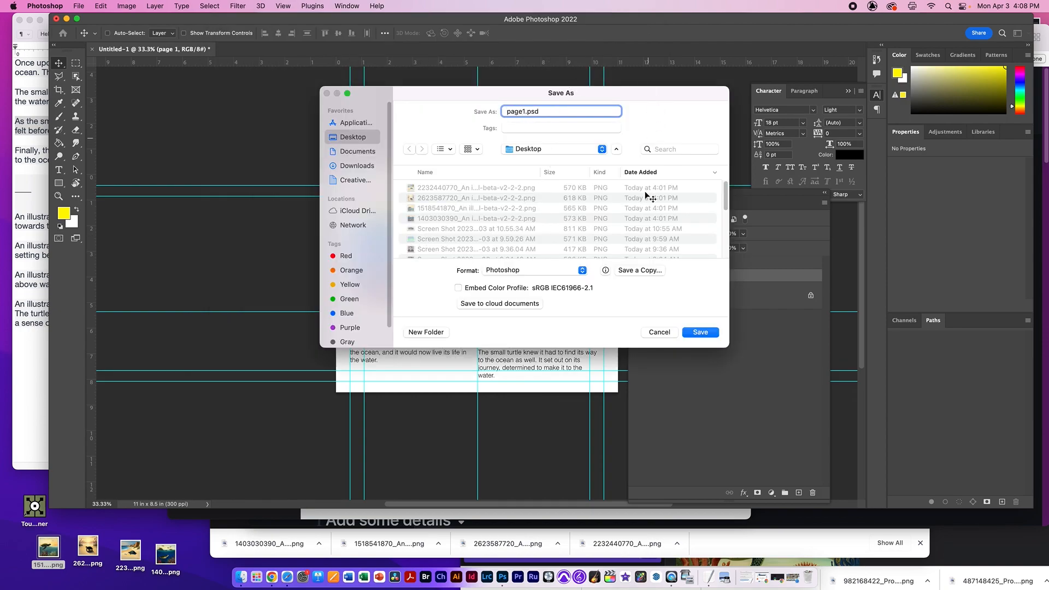
{"action": "left_click", "coordinate": [642, 270]}
{"action": "left_click", "coordinate": [518, 228]}
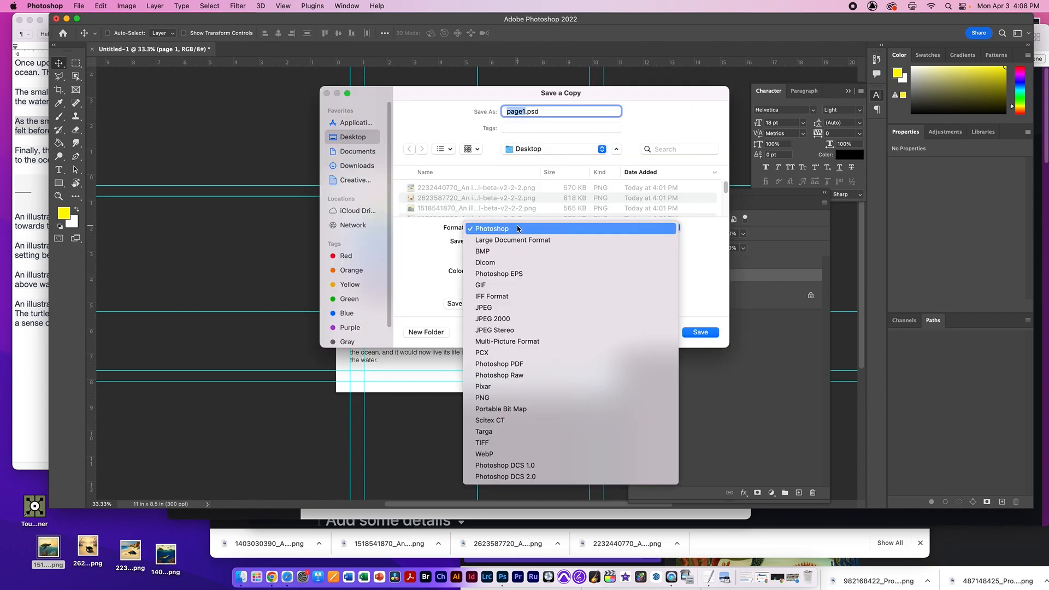
{"action": "left_click", "coordinate": [508, 308]}
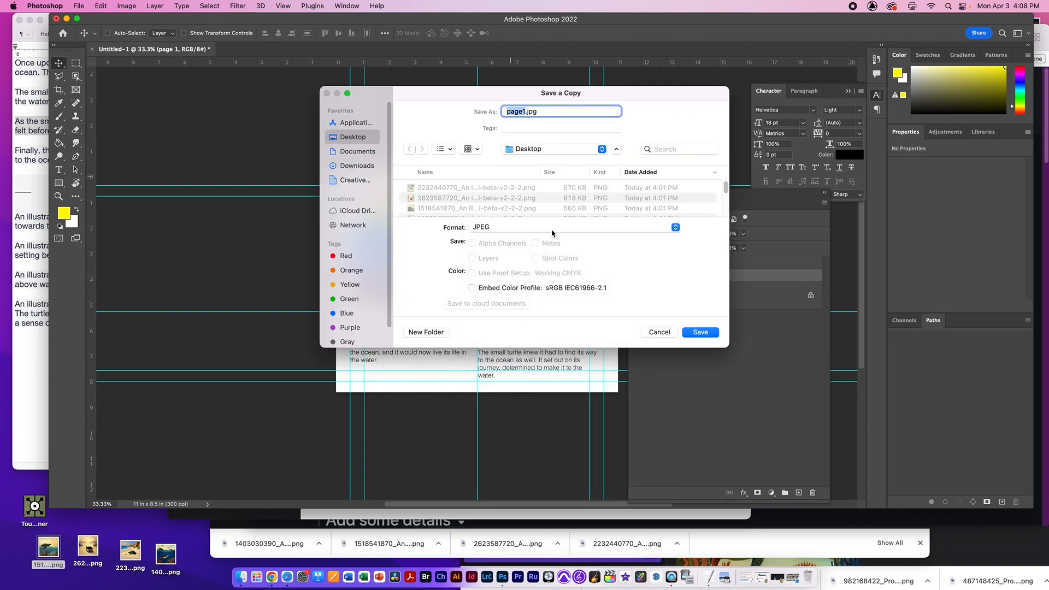
{"action": "left_click", "coordinate": [713, 334]}
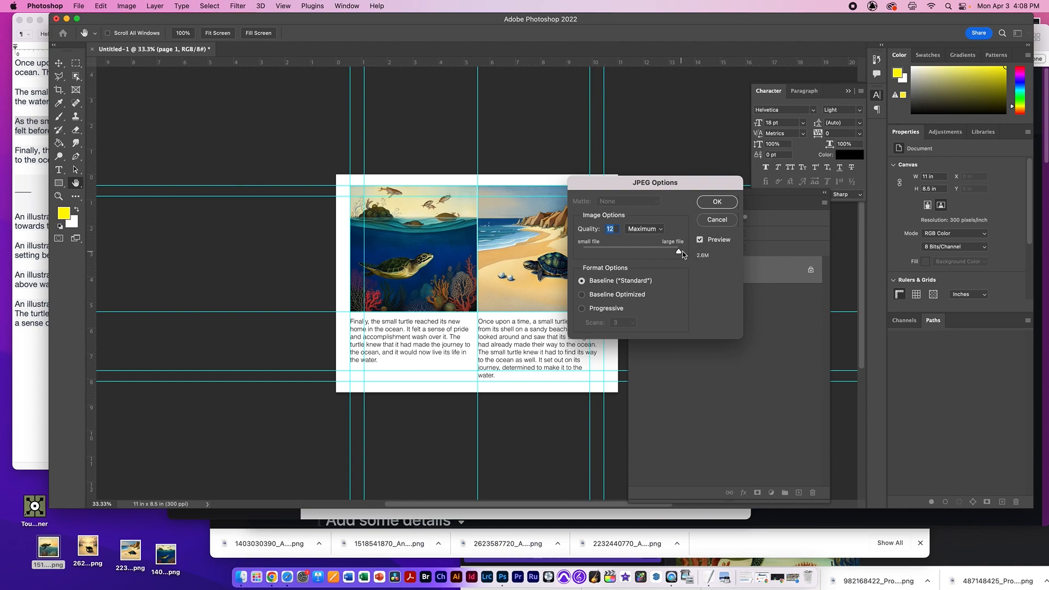
{"action": "left_click", "coordinate": [719, 202]}
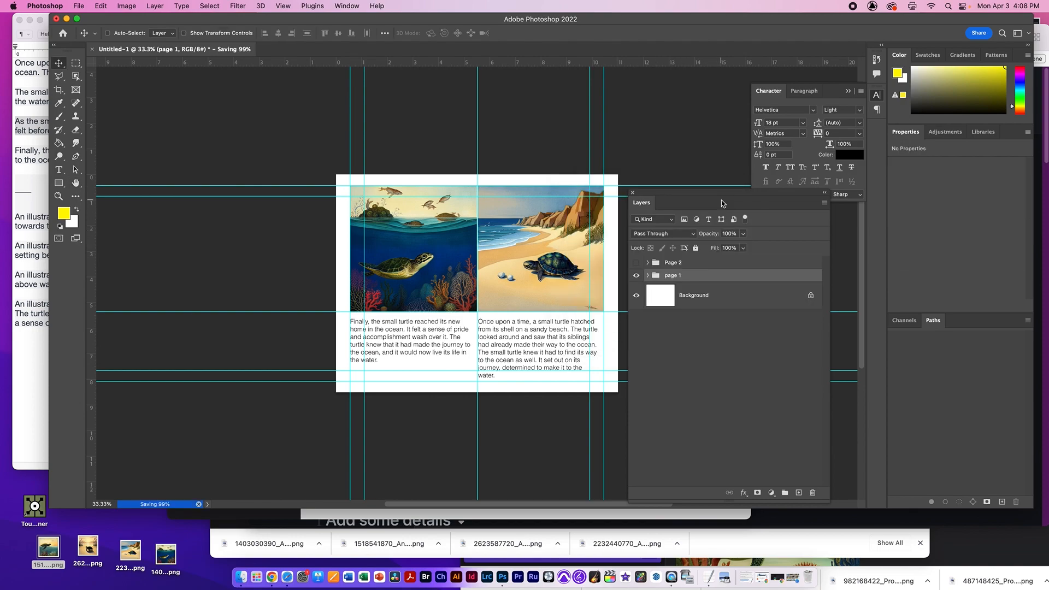
Step: Hide the page 1 group, show the Page 2 group and select it
{"action": "left_click", "coordinate": [637, 277]}
{"action": "left_click", "coordinate": [635, 262]}
{"action": "left_click", "coordinate": [684, 264]}
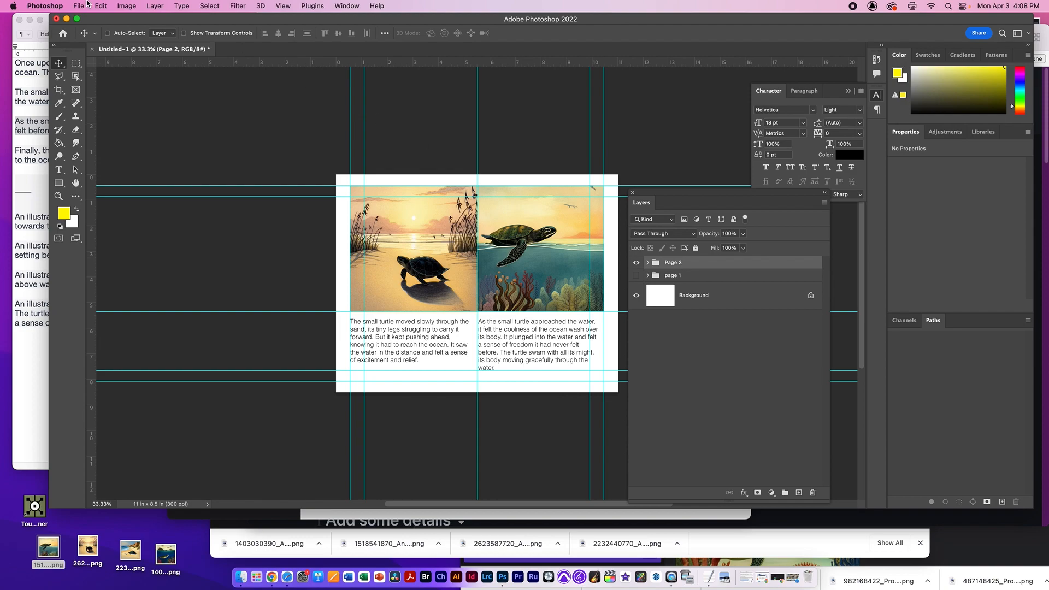
Step: Save a JPEG copy of the Page 2 layout to the Desktop as page2.jpg at Maximum quality 12
{"action": "left_click", "coordinate": [85, 5]}
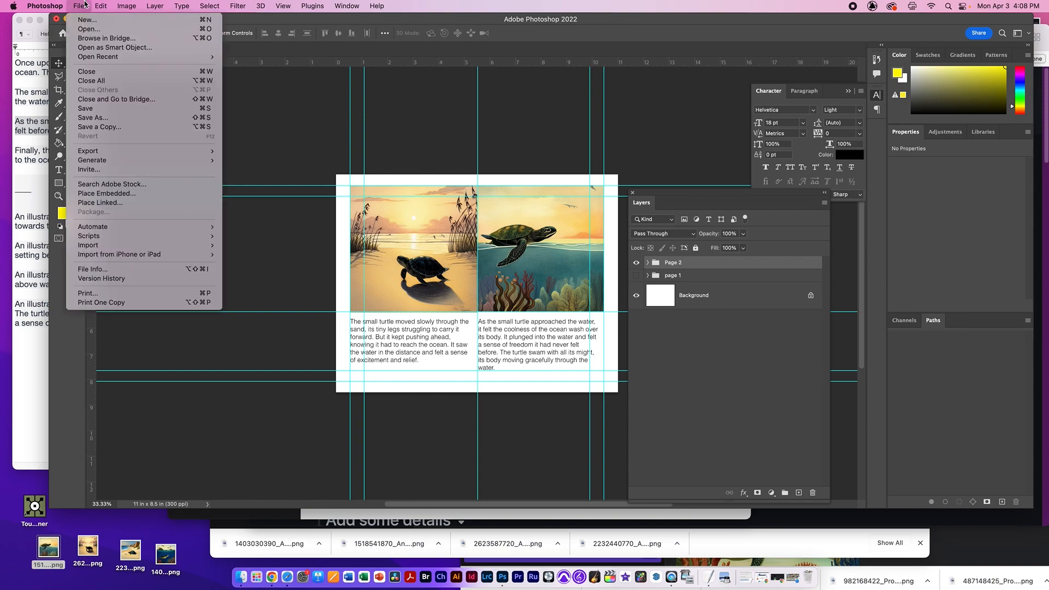
{"action": "left_click", "coordinate": [172, 130]}
{"action": "left_click", "coordinate": [254, 307]}
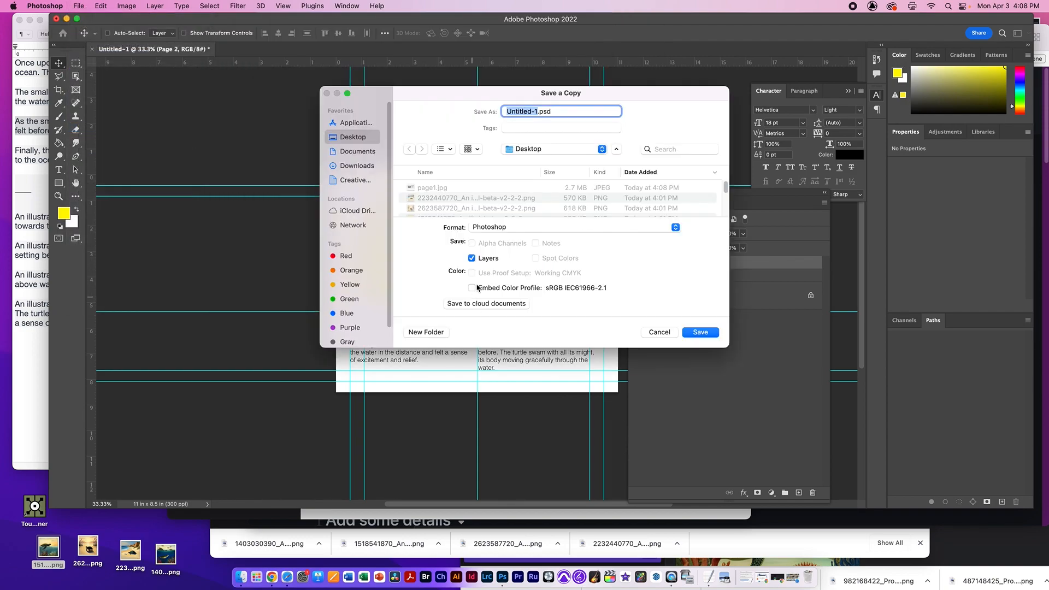
{"action": "left_click", "coordinate": [423, 189]}
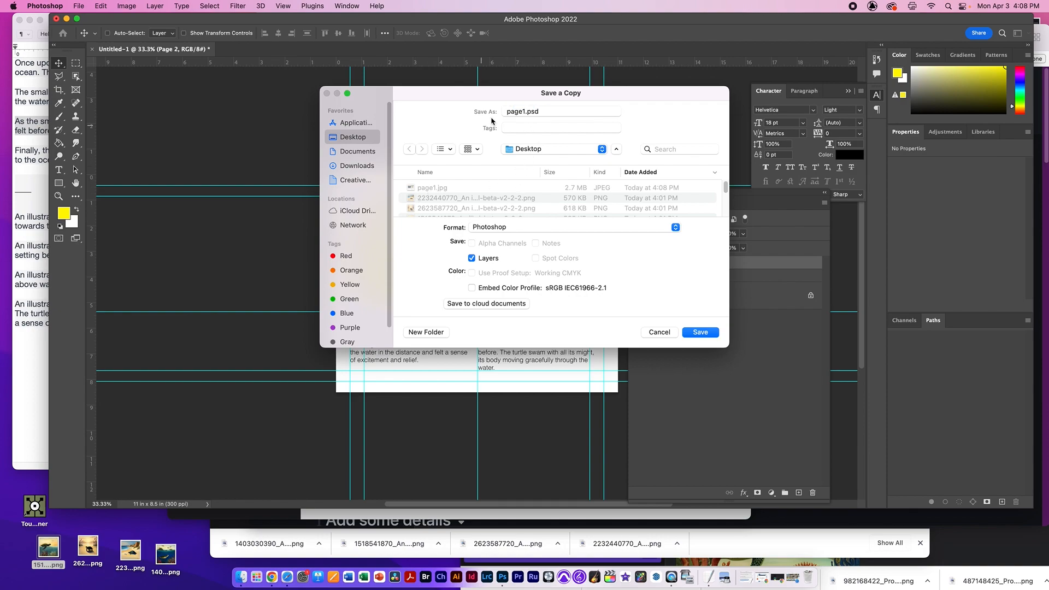
{"action": "left_click", "coordinate": [522, 111]}
{"action": "key", "text": "BackSpace"}
{"action": "type", "text": "2"}
{"action": "left_click", "coordinate": [544, 229]}
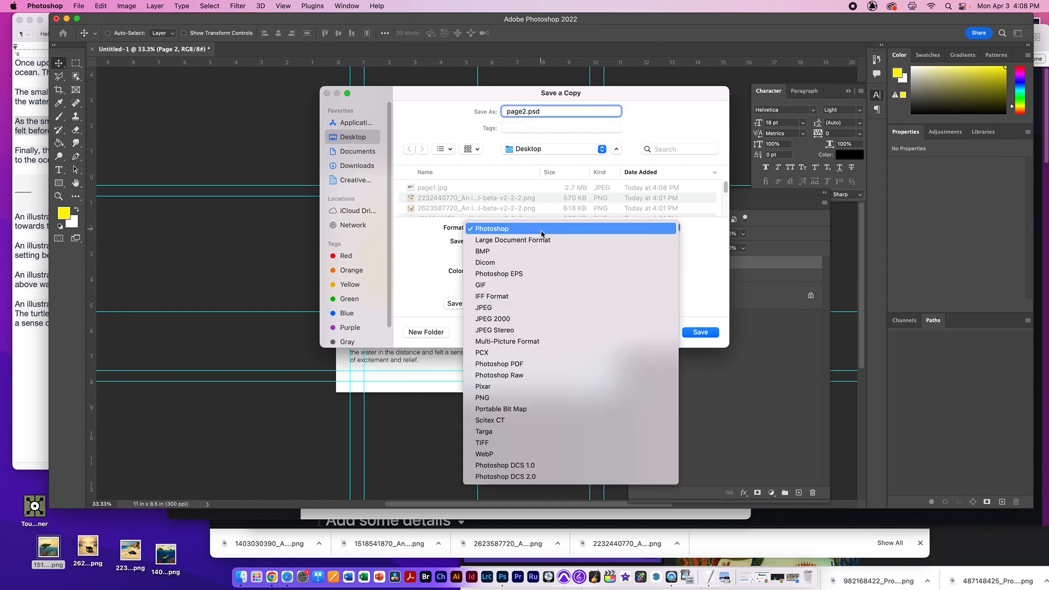
{"action": "left_click", "coordinate": [532, 307]}
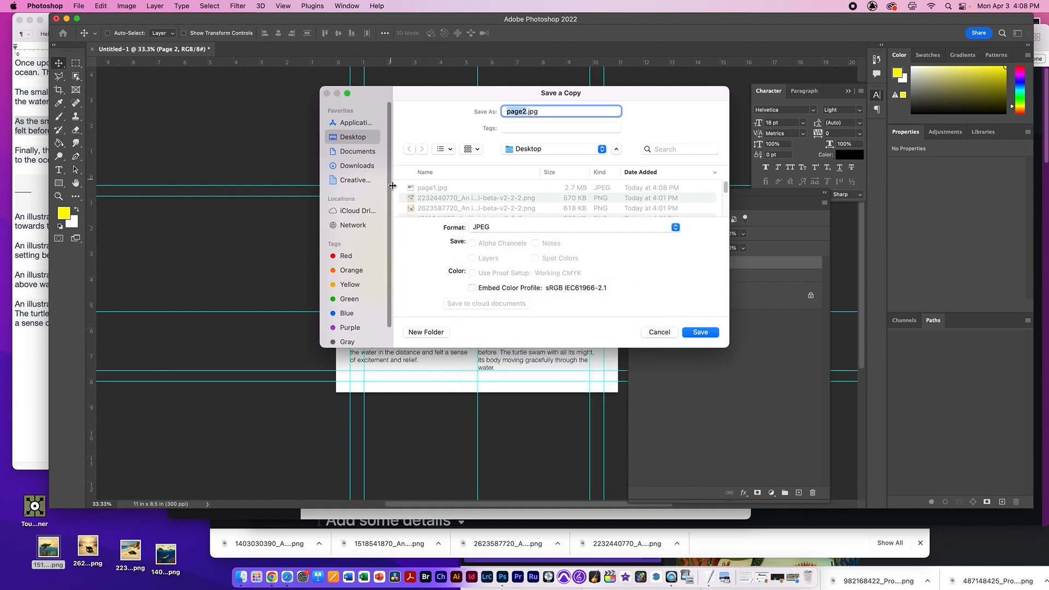
{"action": "left_click", "coordinate": [693, 332]}
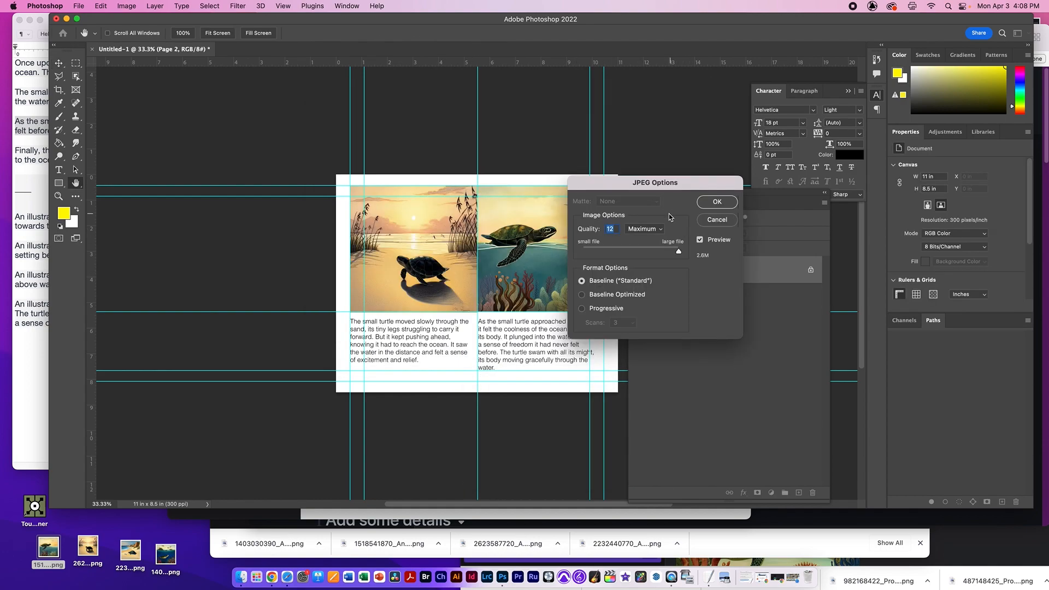
{"action": "left_click", "coordinate": [706, 201]}
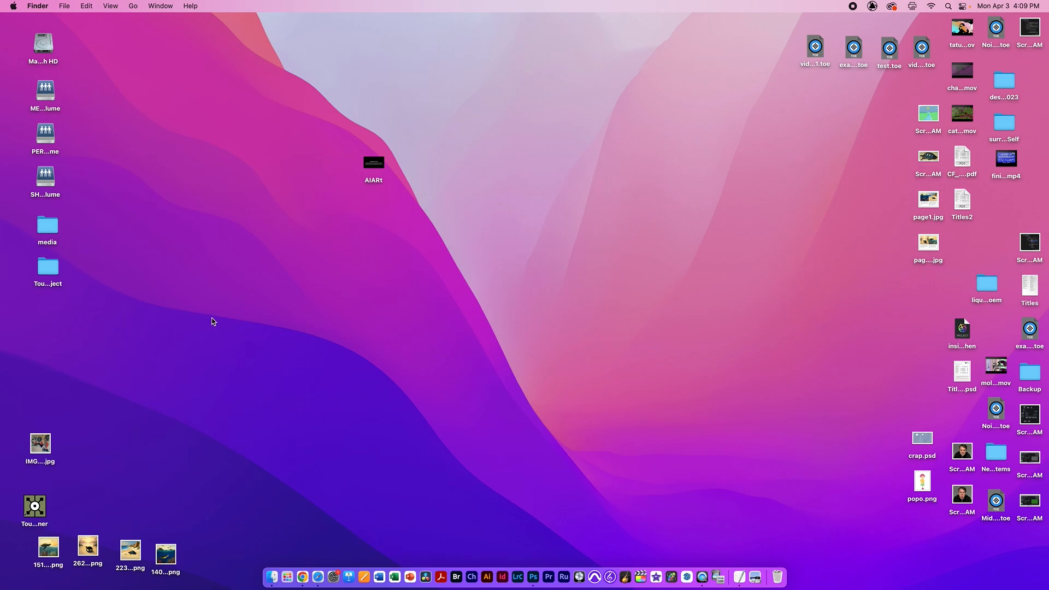
Step: Switch to the desktop and examine the exported page2.jpg and page1.jpg with Quick Look
{"action": "left_click", "coordinate": [934, 250]}
{"action": "key", "text": "space"}
{"action": "key", "text": "space"}
{"action": "left_click", "coordinate": [925, 199]}
{"action": "key", "text": "space"}
{"action": "key", "text": "space"}
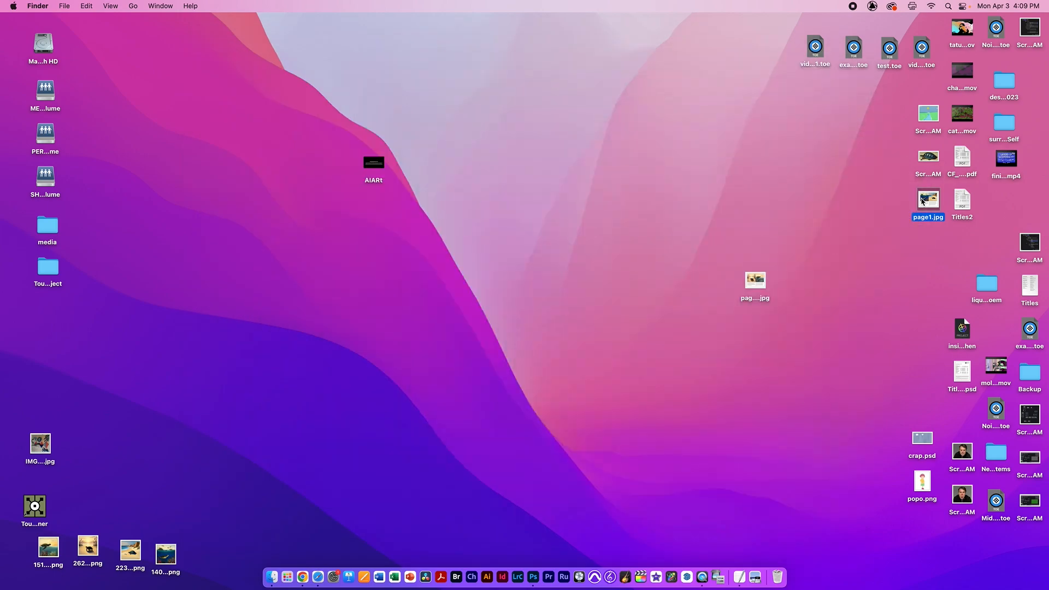
{"action": "left_click", "coordinate": [749, 288]}
{"action": "key", "text": "space"}
{"action": "key", "text": "space"}
Step: Move page1.jpg beside page2.jpg on the desktop, and open both images together in Preview to view each page
{"action": "left_click_drag", "start_coordinate": [926, 200], "coordinate": [753, 280]}
{"action": "double_click", "coordinate": [753, 280]}
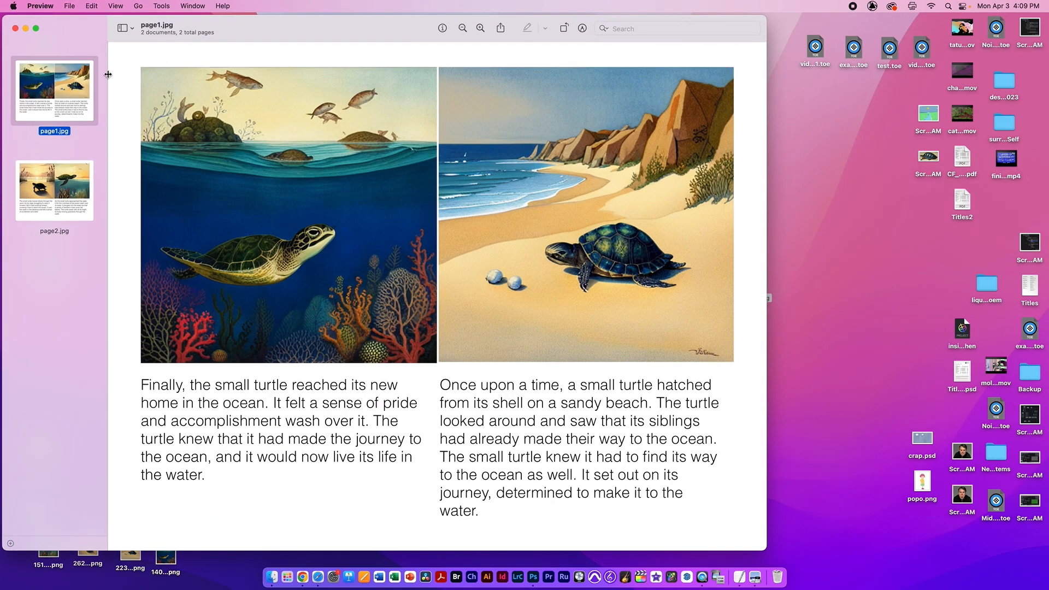
{"action": "left_click", "coordinate": [61, 190]}
{"action": "left_click", "coordinate": [58, 109]}
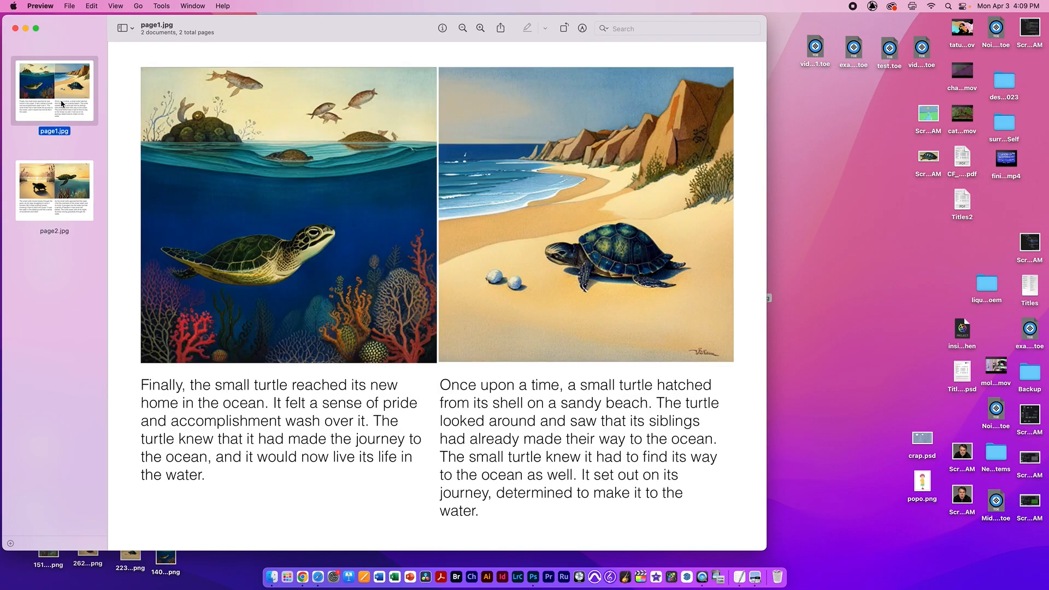
Step: Select both page images for printing and set the print quality to 1200 dpi with the color mode set to Color
{"action": "left_click", "coordinate": [78, 194], "text": "super"}
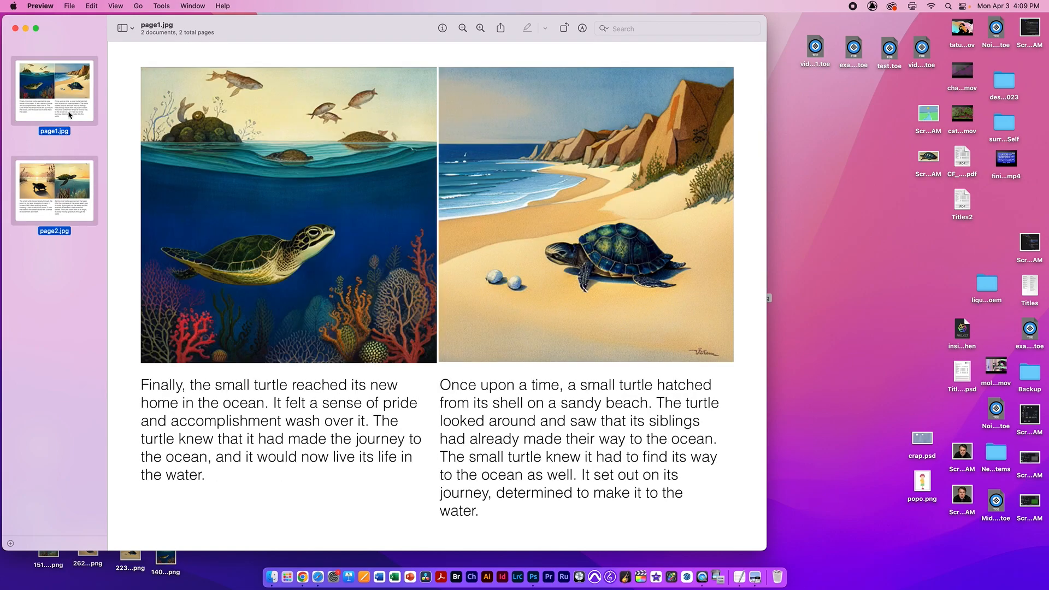
{"action": "left_click", "coordinate": [70, 7]}
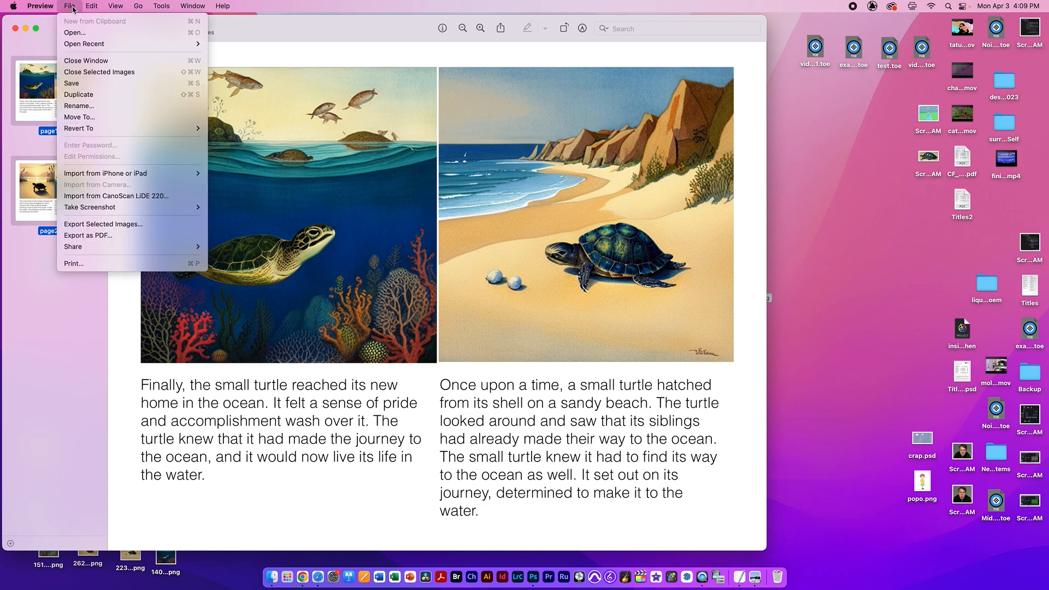
{"action": "left_click", "coordinate": [108, 264]}
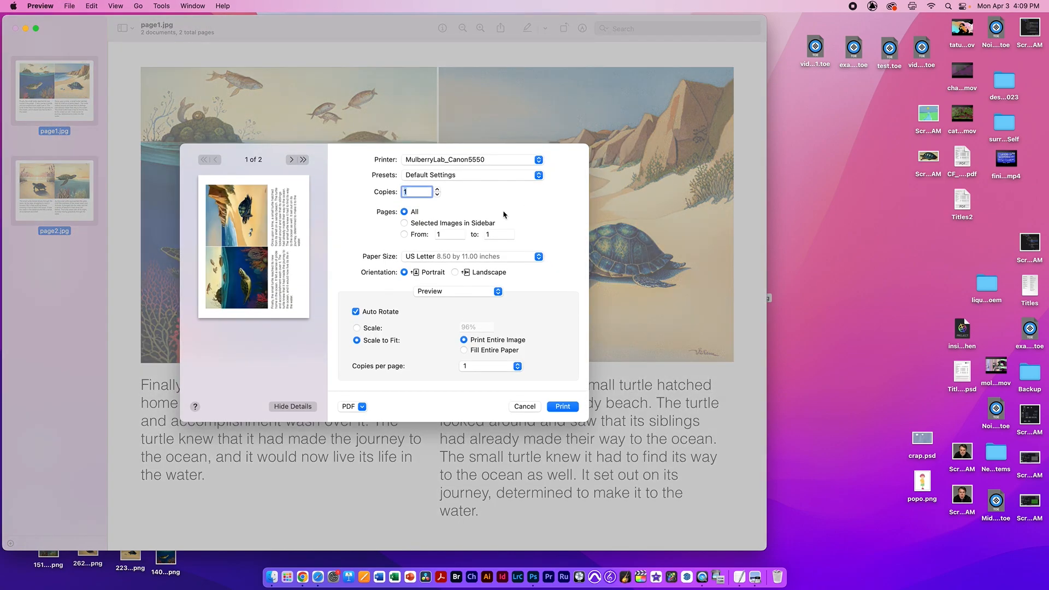
{"action": "left_click", "coordinate": [451, 292]}
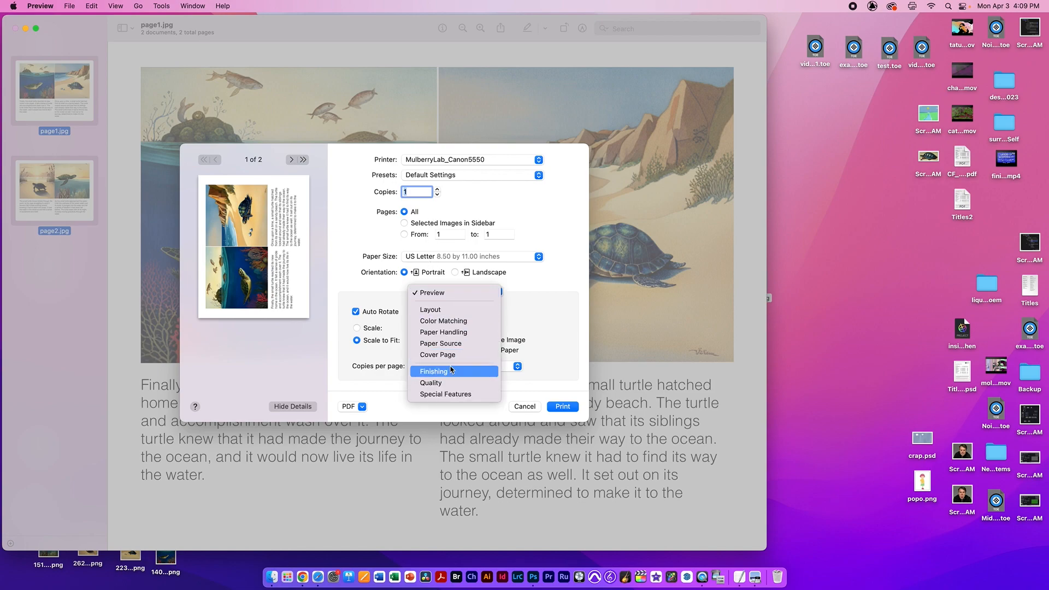
{"action": "left_click", "coordinate": [451, 382]}
{"action": "left_click", "coordinate": [465, 280]}
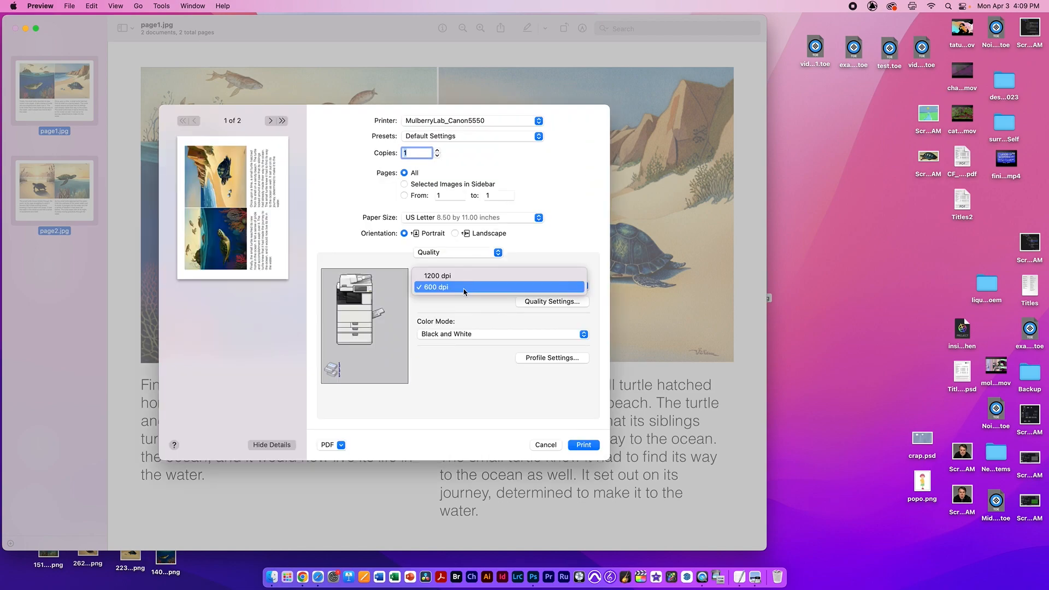
{"action": "left_click", "coordinate": [462, 334]}
{"action": "left_click", "coordinate": [460, 344]}
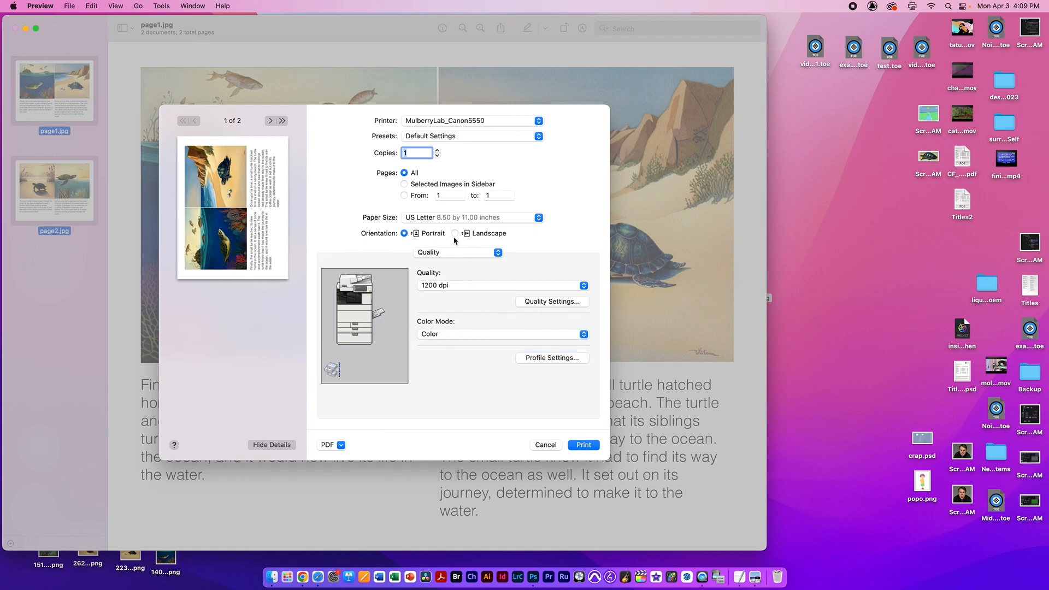
Step: Set the binding location for 2-sided printing to Short Edge (Top) and print both pages
{"action": "left_click", "coordinate": [270, 121]}
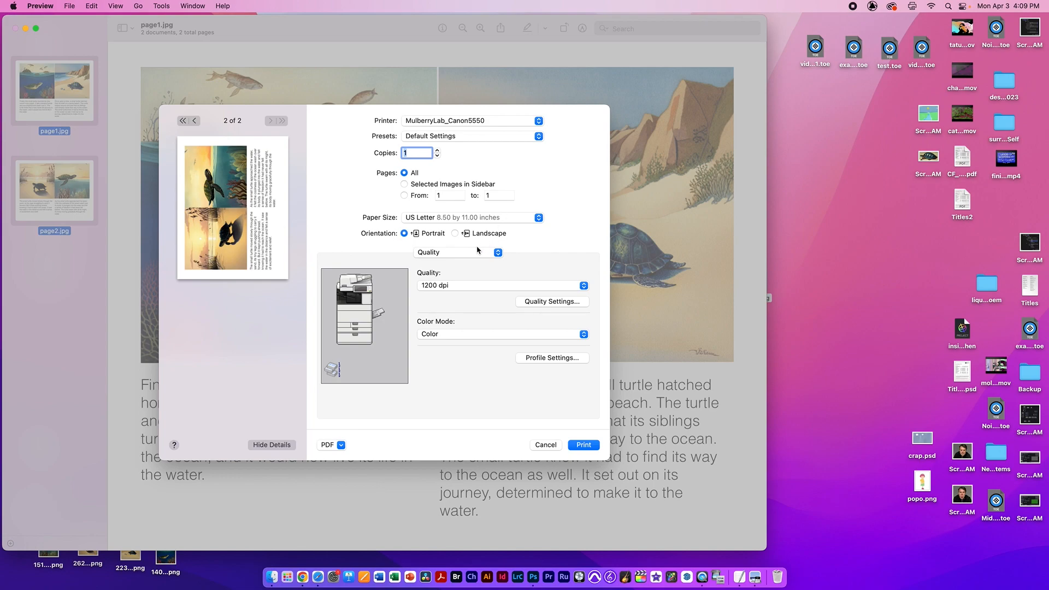
{"action": "left_click", "coordinate": [451, 253]}
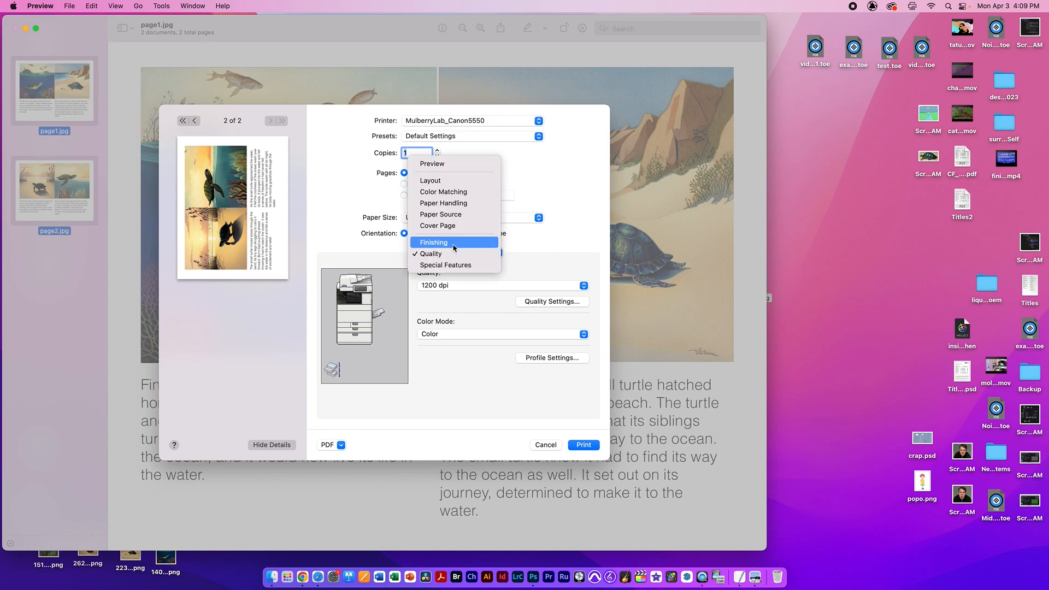
{"action": "left_click", "coordinate": [452, 236]}
{"action": "left_click", "coordinate": [456, 302]}
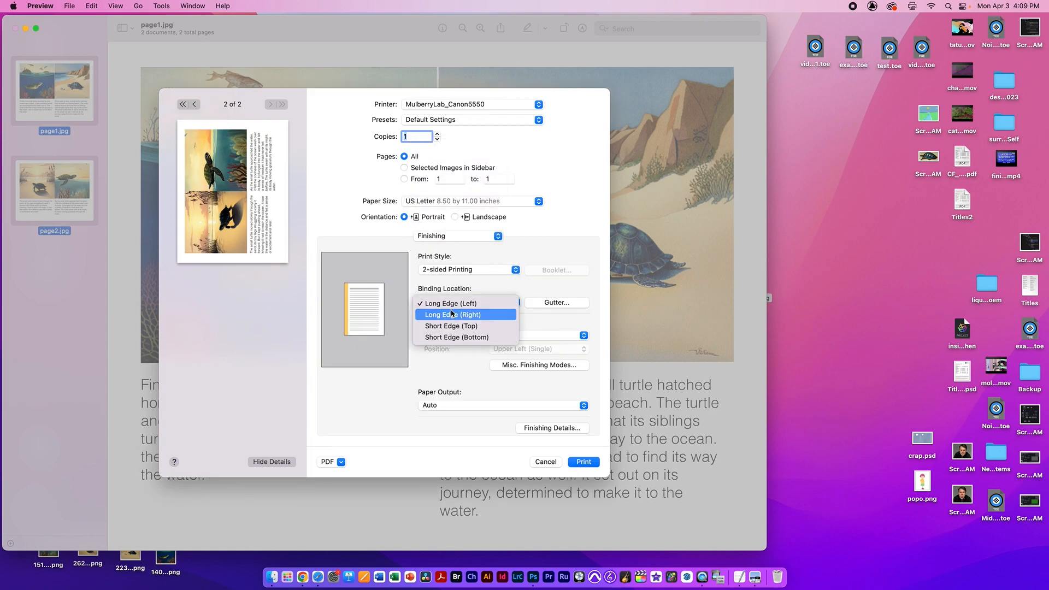
{"action": "left_click", "coordinate": [451, 326]}
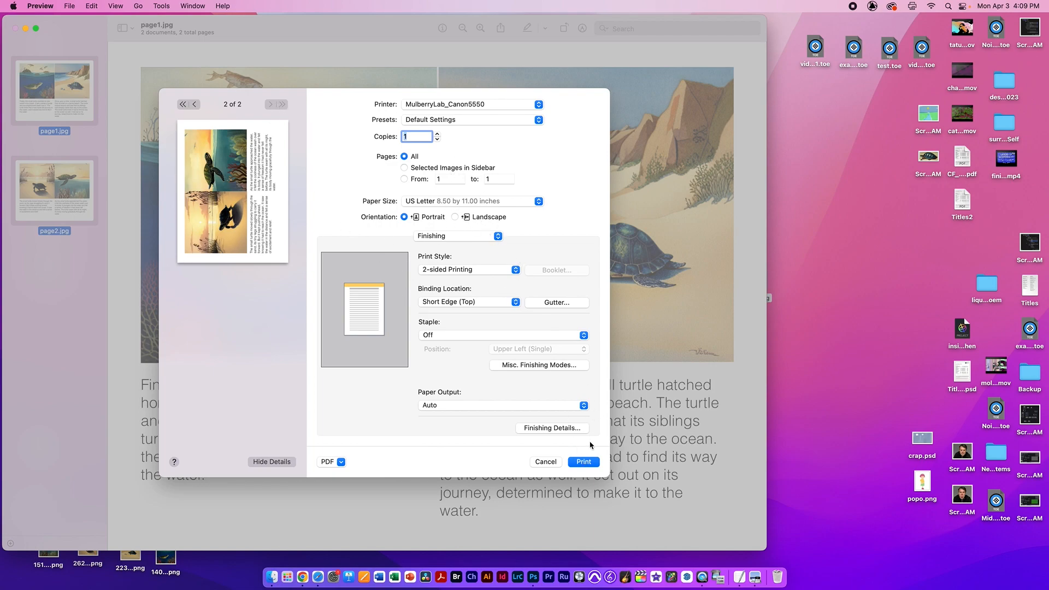
{"action": "left_click", "coordinate": [588, 461]}
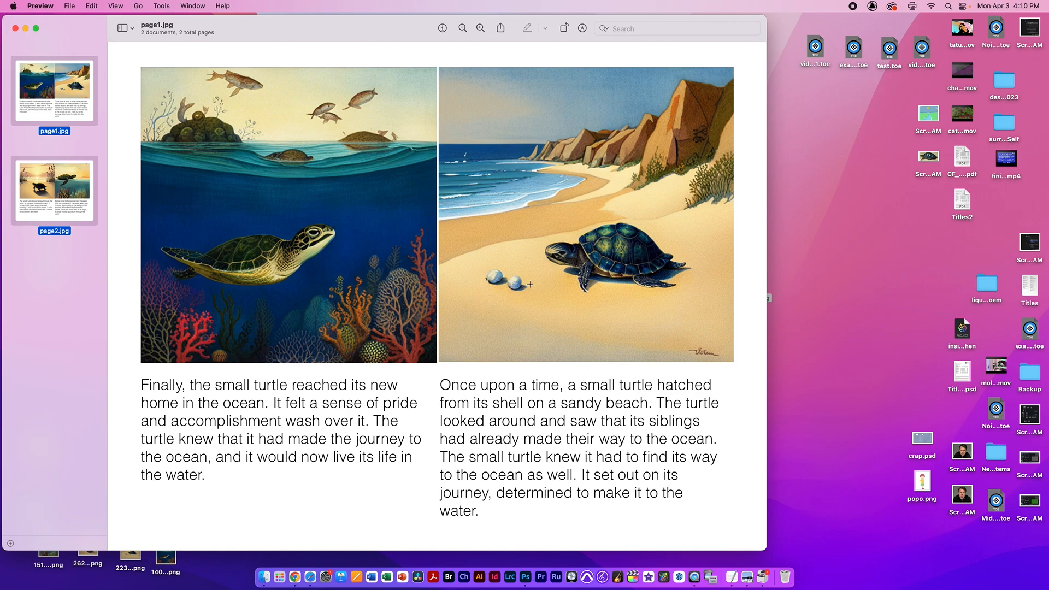
Step: Try Landscape orientation with the Fill Entire Paper and Print Entire Image scaling options in the print settings, and cancel the print
{"action": "key", "text": "super+p"}
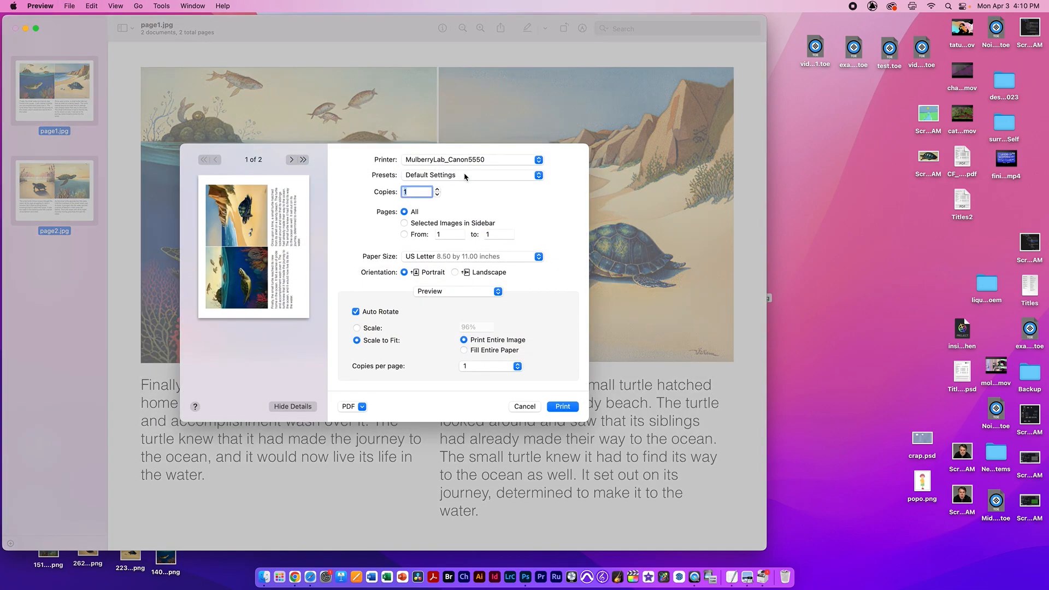
{"action": "left_click", "coordinate": [456, 272]}
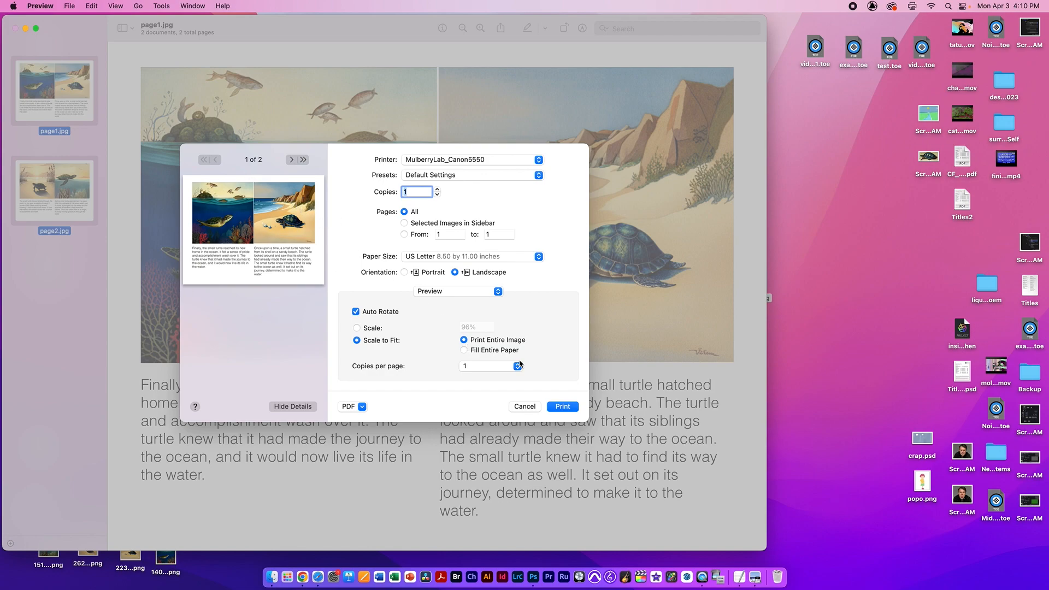
{"action": "left_click", "coordinate": [488, 354]}
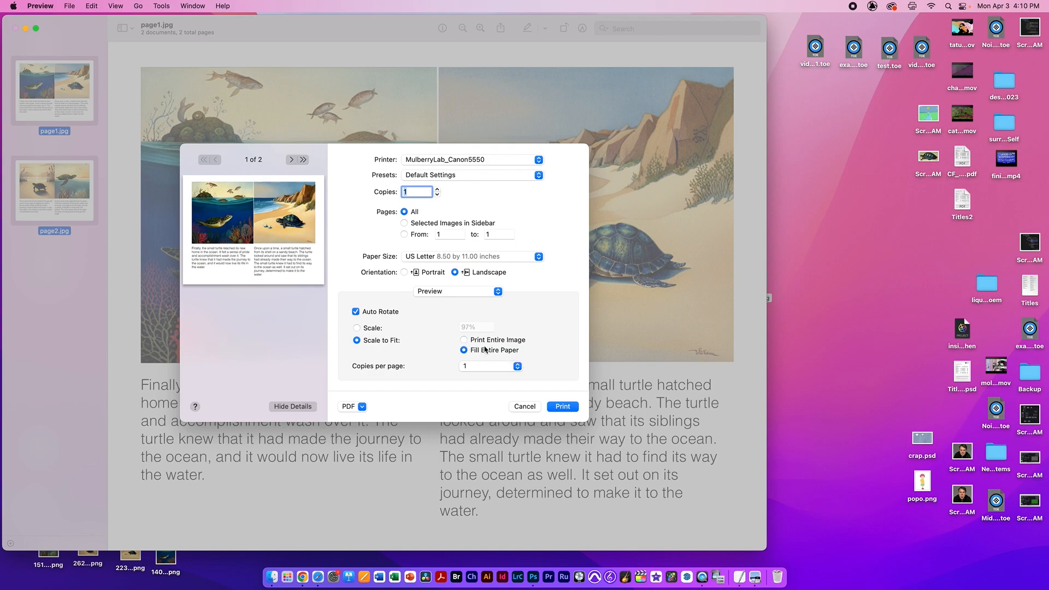
{"action": "left_click", "coordinate": [372, 329]}
{"action": "left_click", "coordinate": [396, 343]}
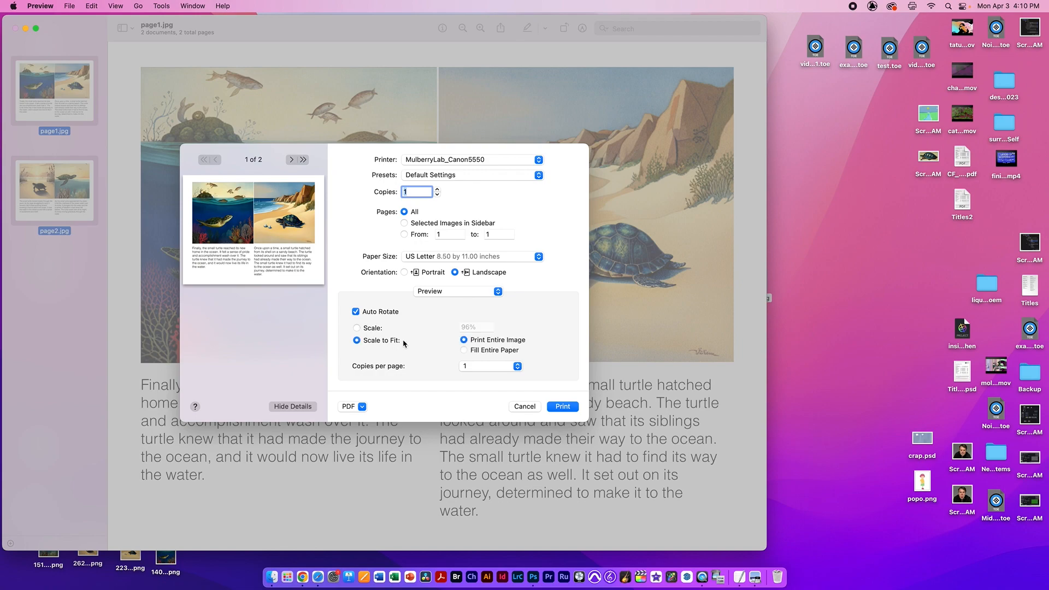
{"action": "left_click", "coordinate": [479, 352]}
{"action": "left_click", "coordinate": [479, 341]}
{"action": "left_click", "coordinate": [525, 406]}
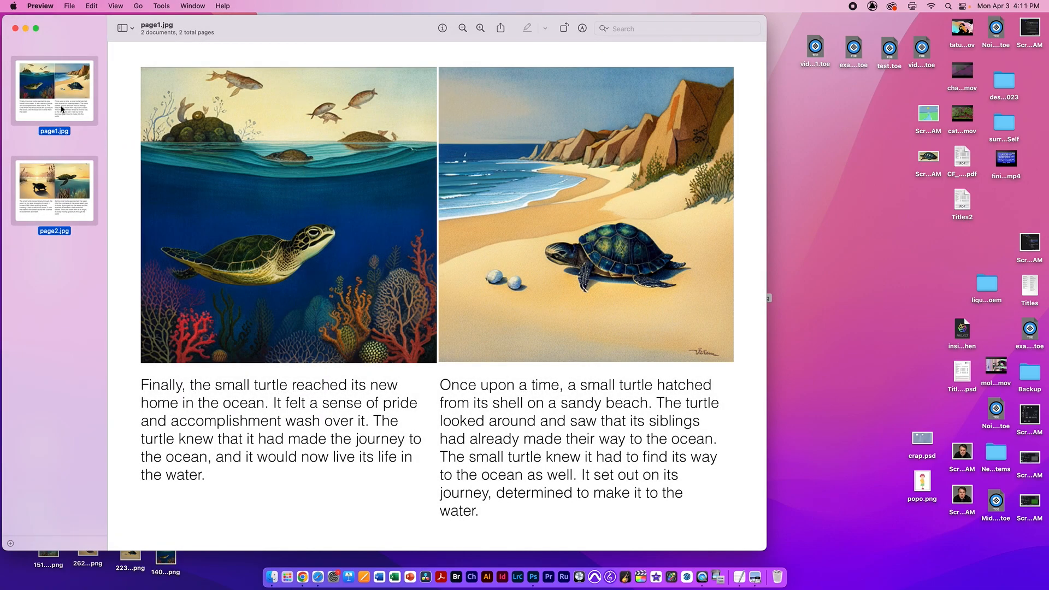
Step: Switch to Photoshop and, in the Page 2 group, inset the left edge of the "As the small turtle approached" text box, making it about 4.42 in wide
{"action": "key", "text": "super+Tab"}
{"action": "left_click", "coordinate": [443, 311]}
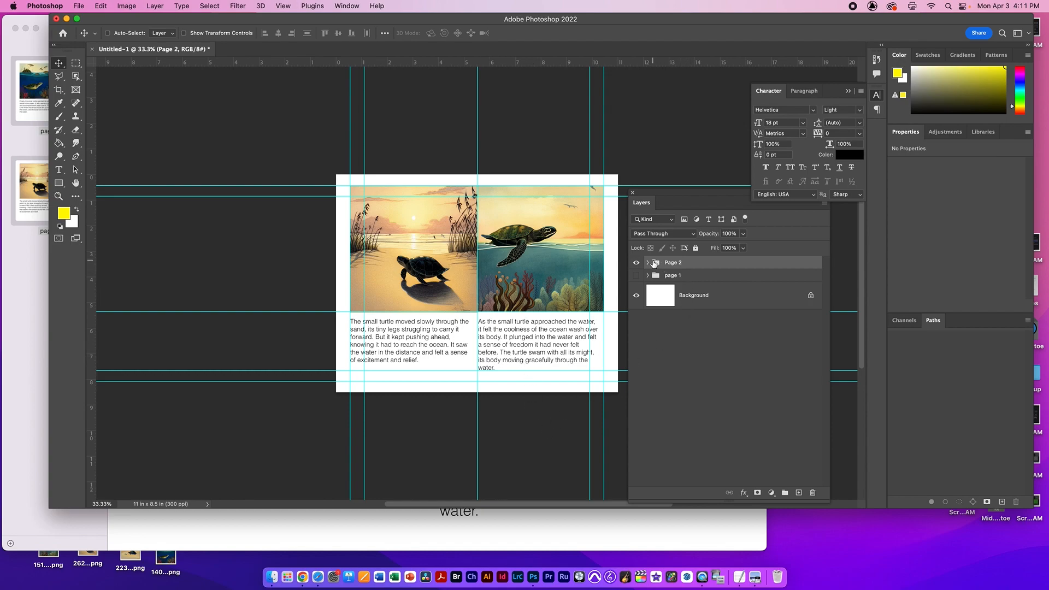
{"action": "left_click", "coordinate": [647, 262]}
{"action": "left_click", "coordinate": [713, 335]}
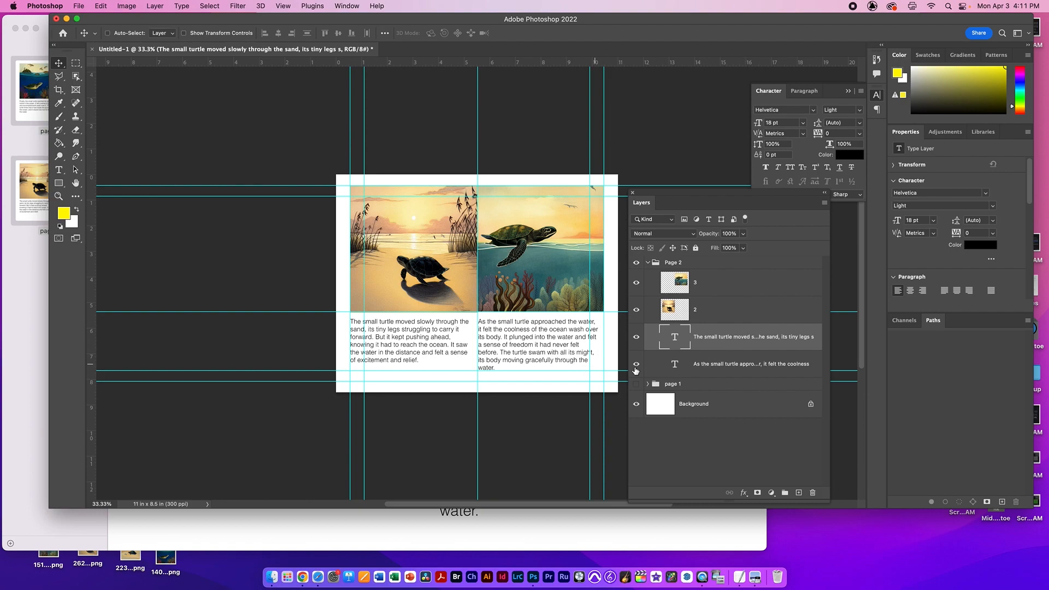
{"action": "left_click", "coordinate": [675, 364]}
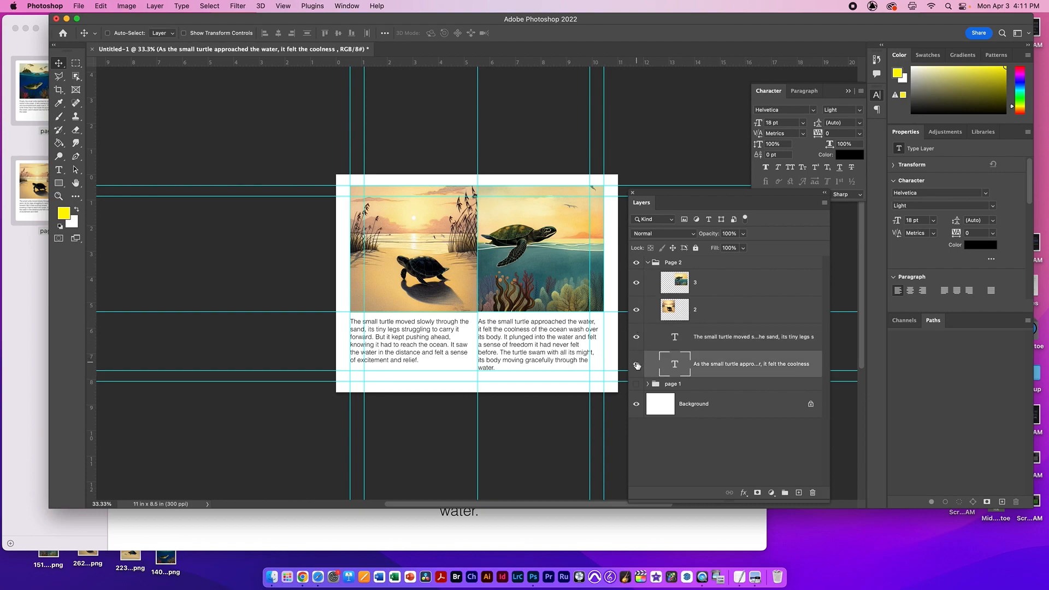
{"action": "double_click", "coordinate": [508, 347]}
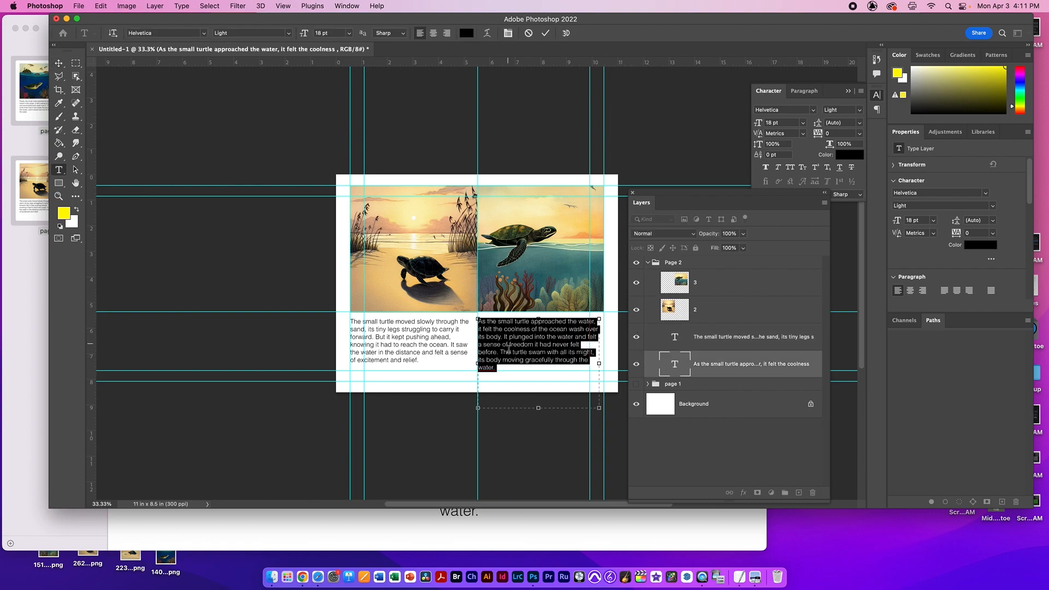
{"action": "left_click_drag", "start_coordinate": [478, 363], "coordinate": [487, 364]}
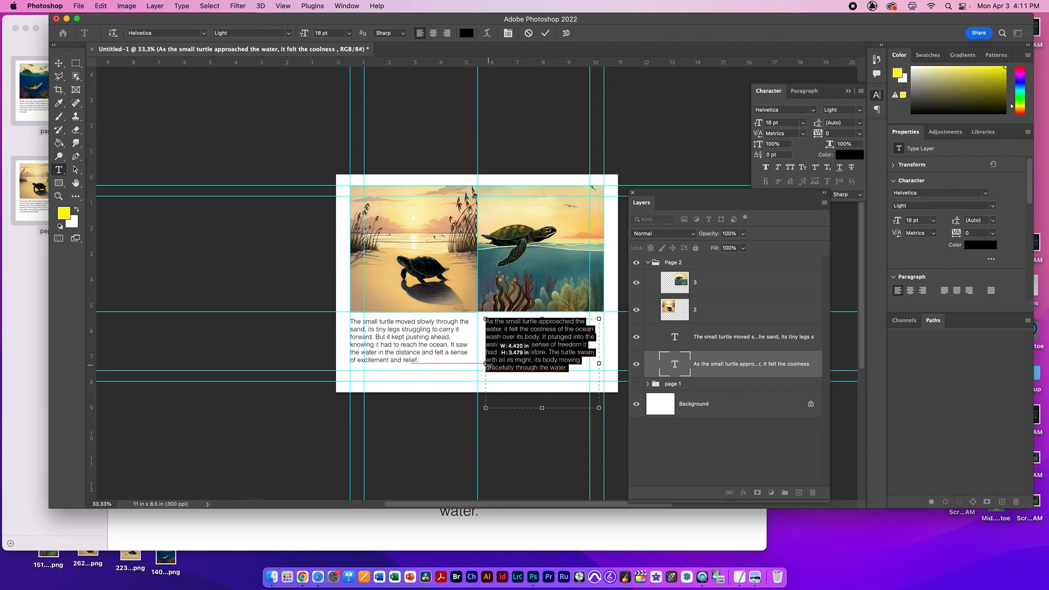
Step: Inset the left edge of the "The small turtle moved slowly" text box from the edge of the beach illustration above it
{"action": "left_click", "coordinate": [694, 346]}
{"action": "key", "text": "v"}
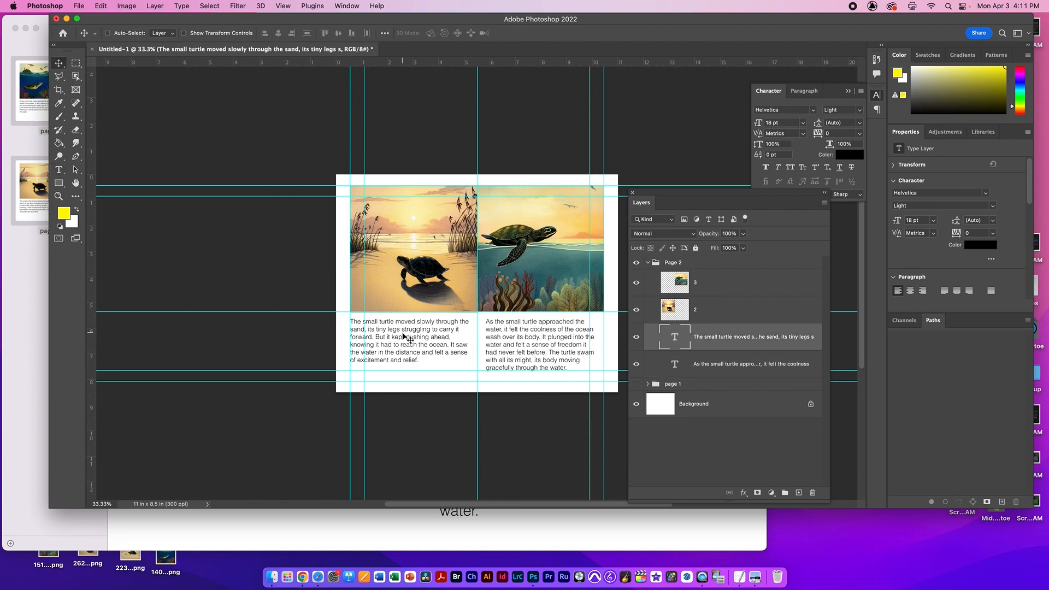
{"action": "double_click", "coordinate": [403, 336]}
{"action": "left_click_drag", "start_coordinate": [356, 363], "coordinate": [366, 364]}
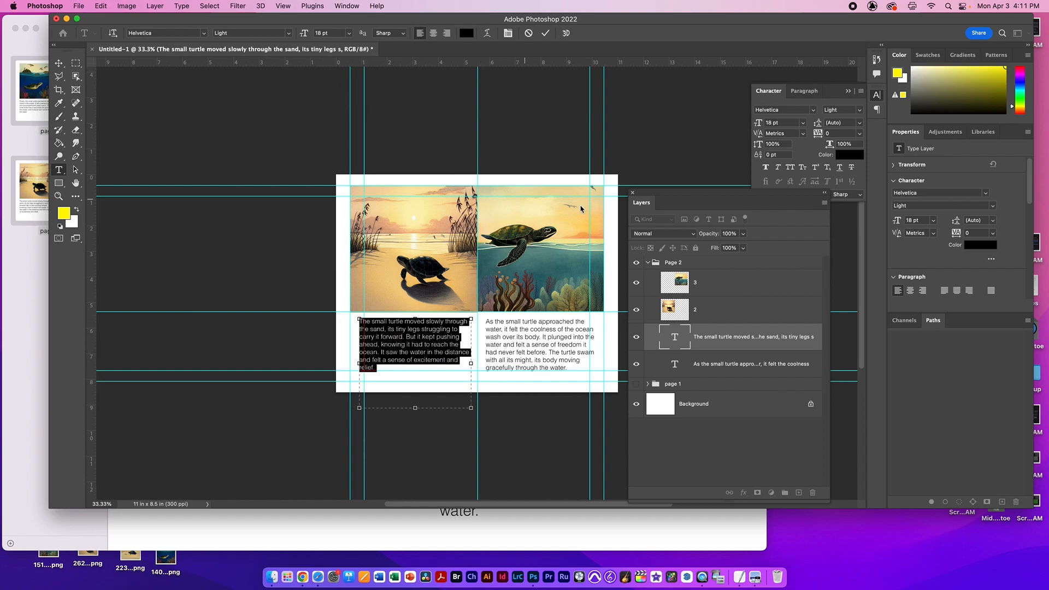
Step: Show the page 1 group, hide the Page 2 group, and expand both groups to list their layers
{"action": "left_click", "coordinate": [648, 262]}
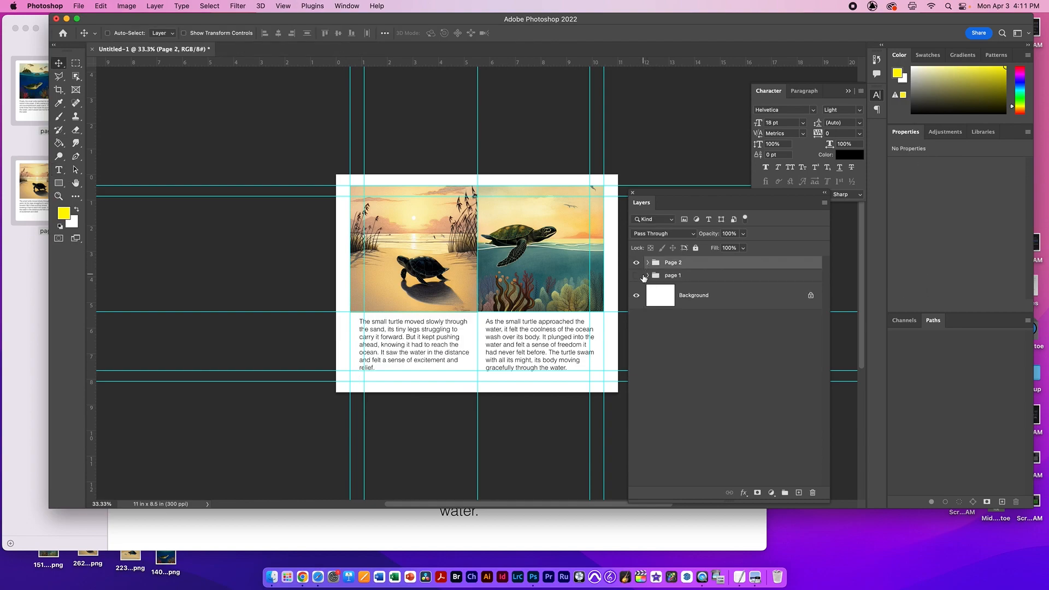
{"action": "left_click", "coordinate": [636, 276]}
{"action": "left_click", "coordinate": [648, 276]}
{"action": "left_click", "coordinate": [647, 262]}
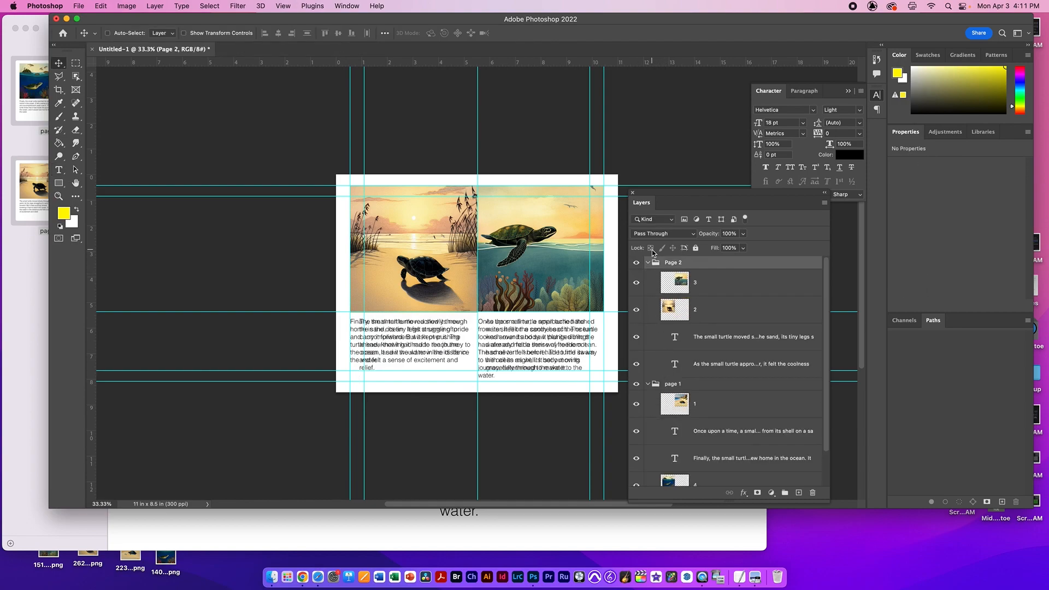
{"action": "left_click", "coordinate": [636, 262]}
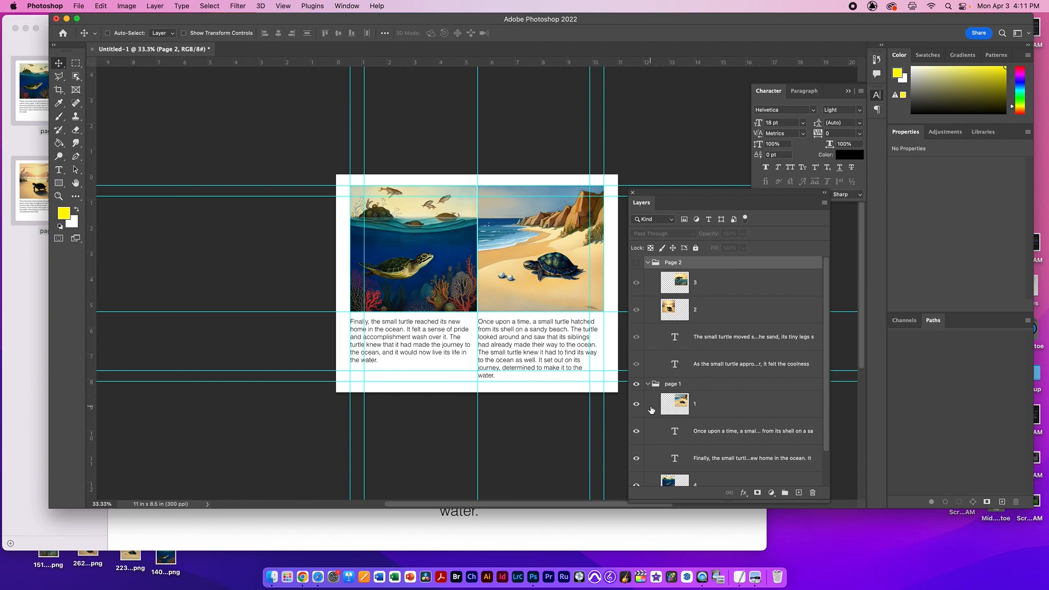
Step: Narrow the "Once upon a time" text box from its left edge to about 4.38 in and inset the "Finally, the small turtle" box likewise
{"action": "left_click", "coordinate": [676, 434]}
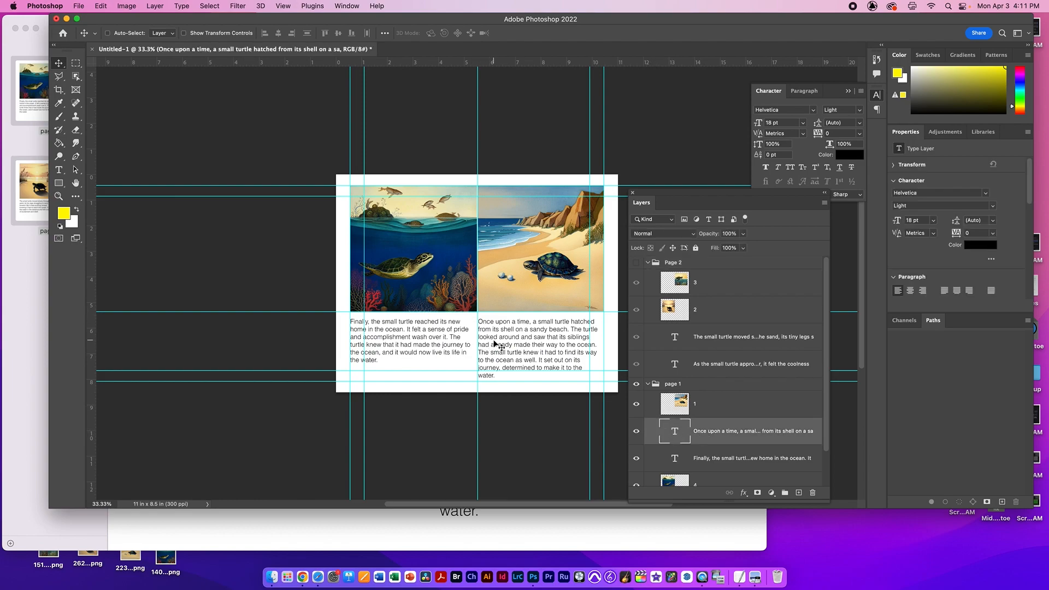
{"action": "double_click", "coordinate": [498, 346]}
{"action": "left_click_drag", "start_coordinate": [480, 362], "coordinate": [487, 362]}
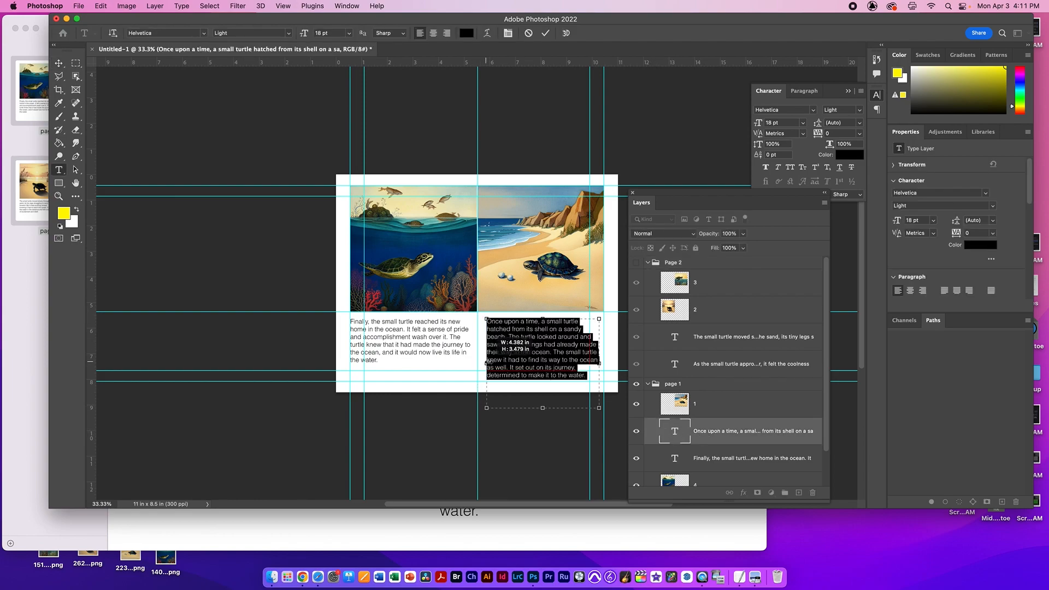
{"action": "left_click", "coordinate": [716, 453]}
{"action": "double_click", "coordinate": [385, 342]}
{"action": "left_click_drag", "start_coordinate": [352, 351], "coordinate": [358, 350]}
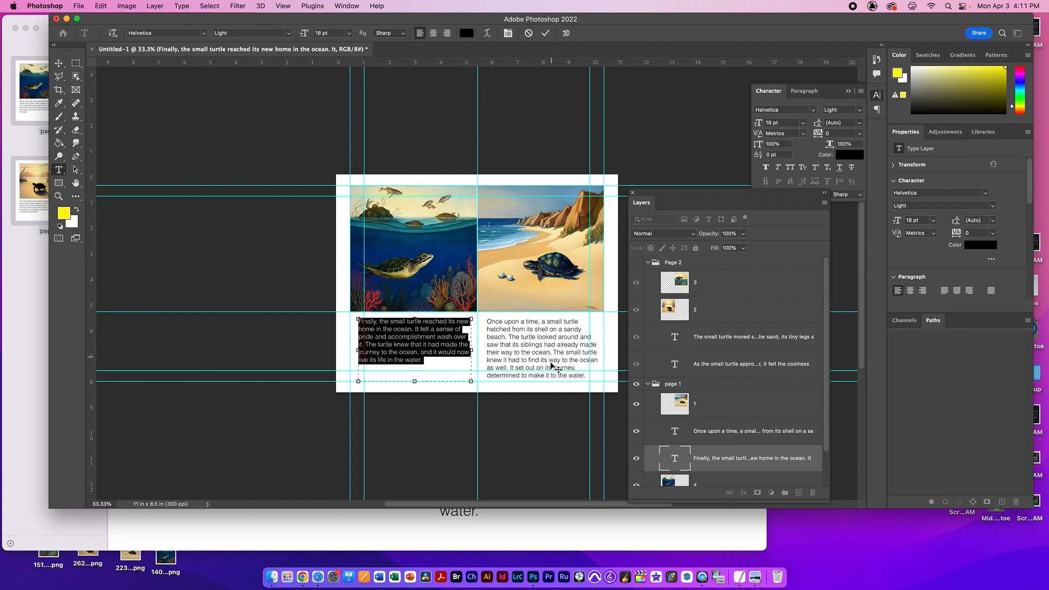
{"action": "key", "text": "super+x"}
{"action": "key", "text": "super+z"}
{"action": "left_click", "coordinate": [637, 431]}
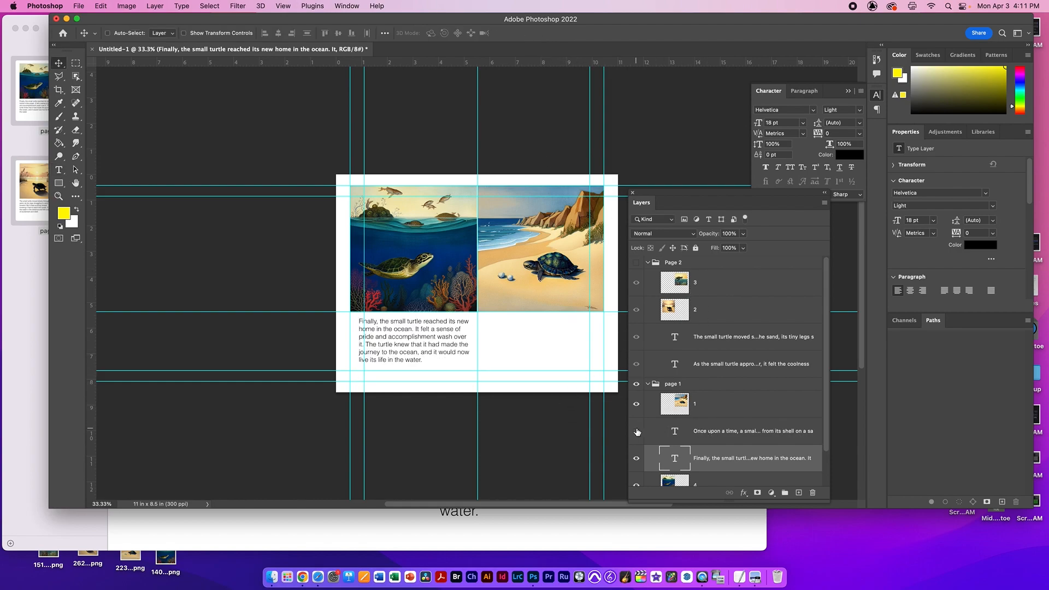
{"action": "left_click", "coordinate": [636, 432]}
Step: Shorten the "Once upon a time" text box to about 2.87 in high so it ends around the page's bottom edge
{"action": "left_click", "coordinate": [679, 431]}
{"action": "double_click", "coordinate": [534, 383]}
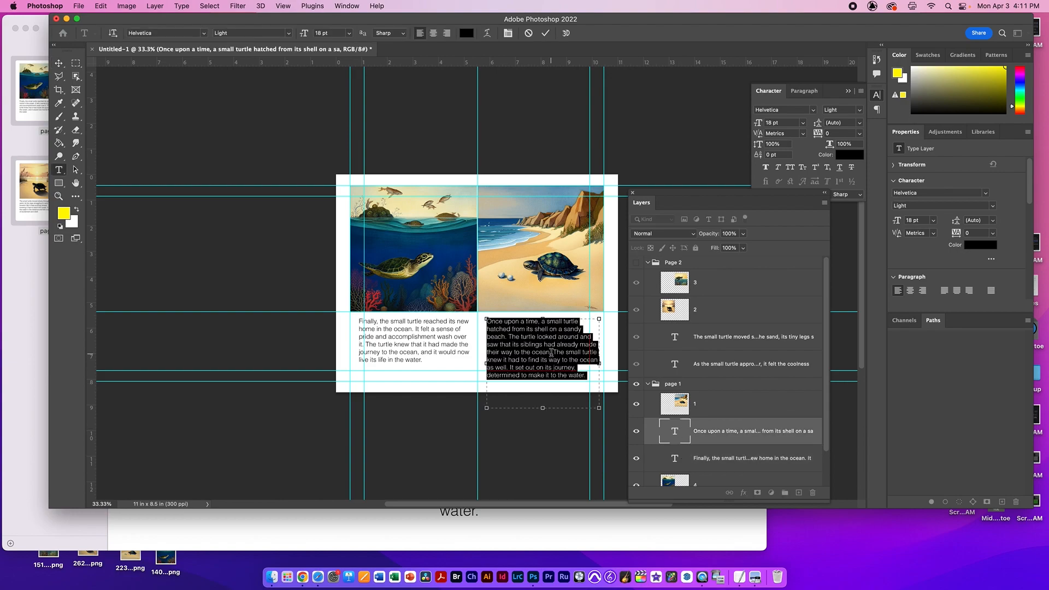
{"action": "left_click_drag", "start_coordinate": [541, 413], "coordinate": [540, 389]}
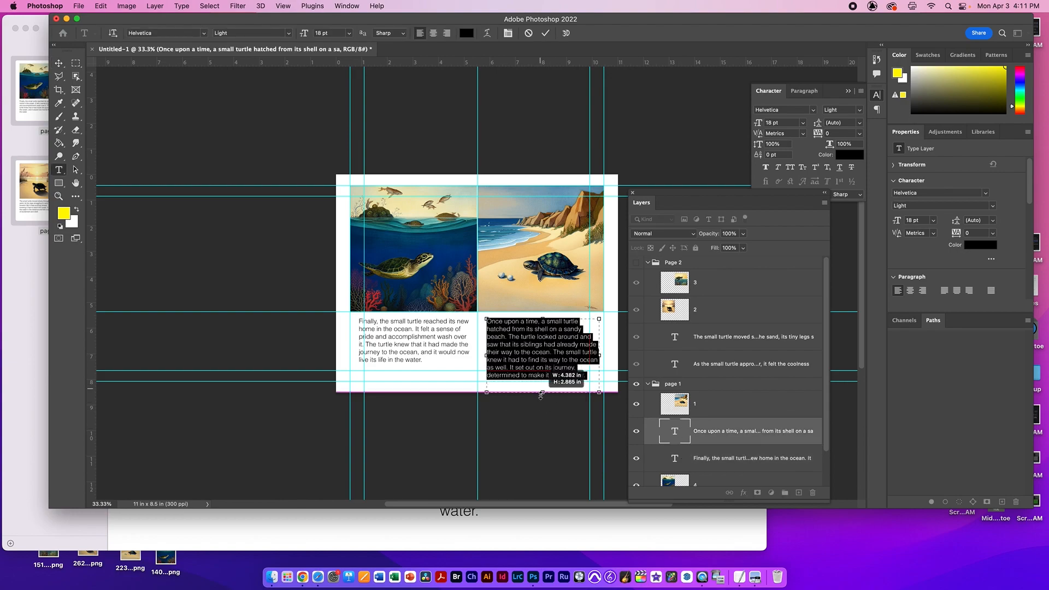
{"action": "left_click", "coordinate": [316, 416]}
{"action": "key", "text": "v"}
Step: Save the document on the computer's Desktop as Untitled-1.psd in Photoshop format
{"action": "key", "text": "super+s"}
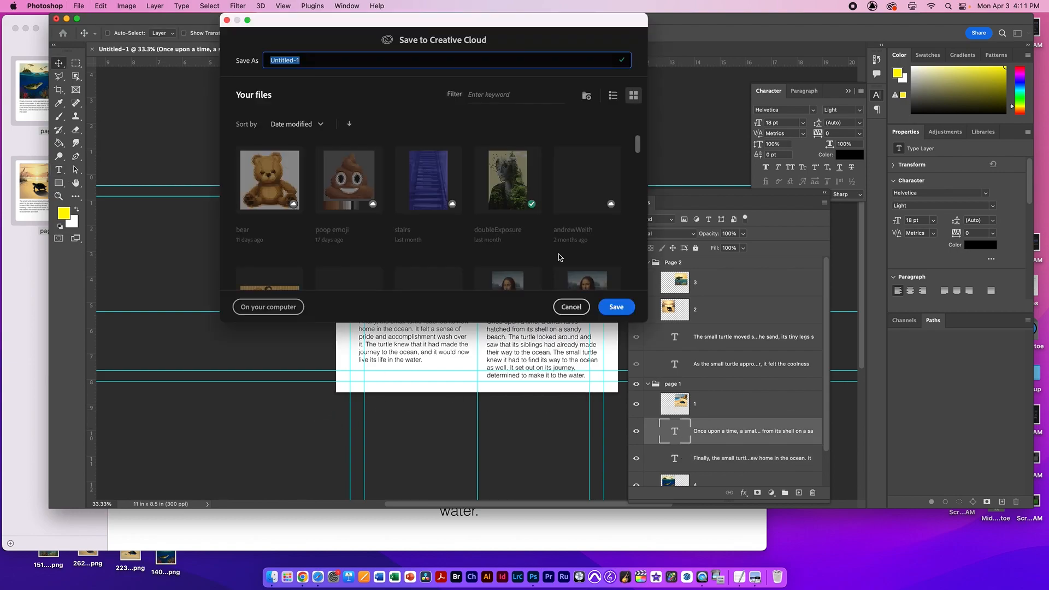
{"action": "left_click", "coordinate": [283, 307]}
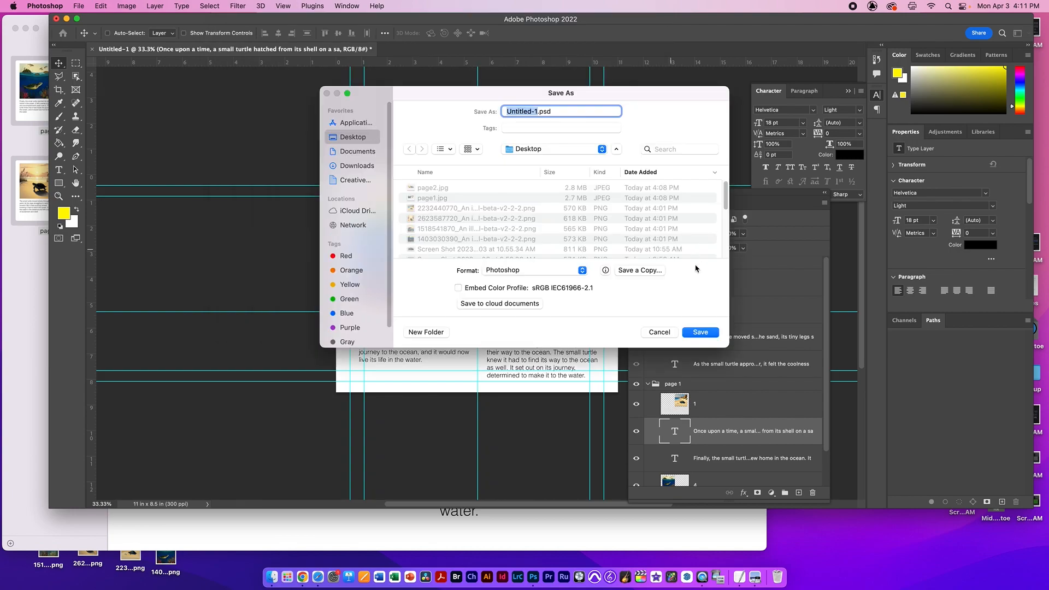
{"action": "left_click", "coordinate": [699, 332]}
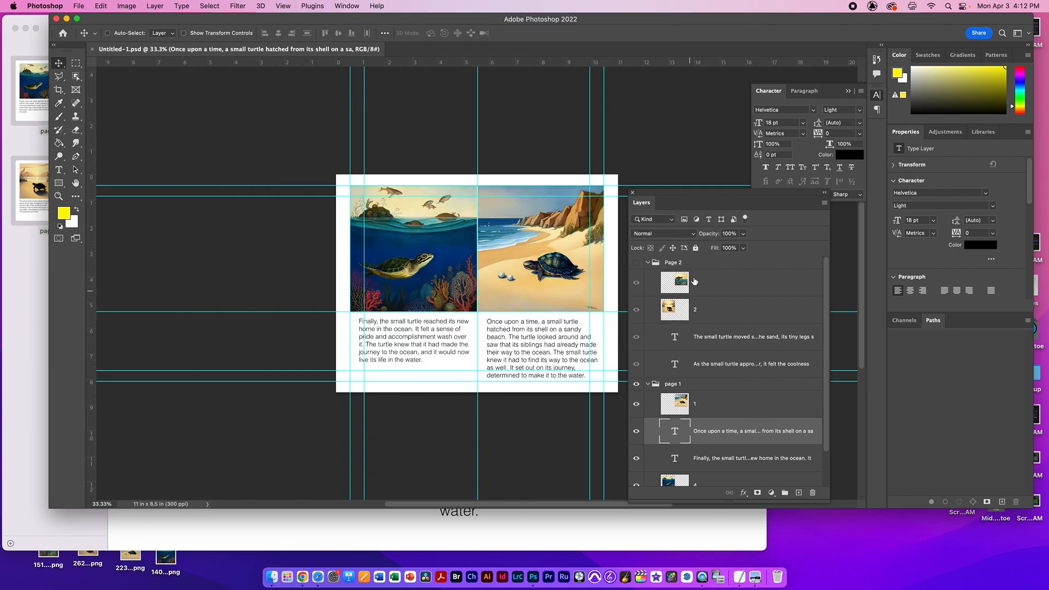